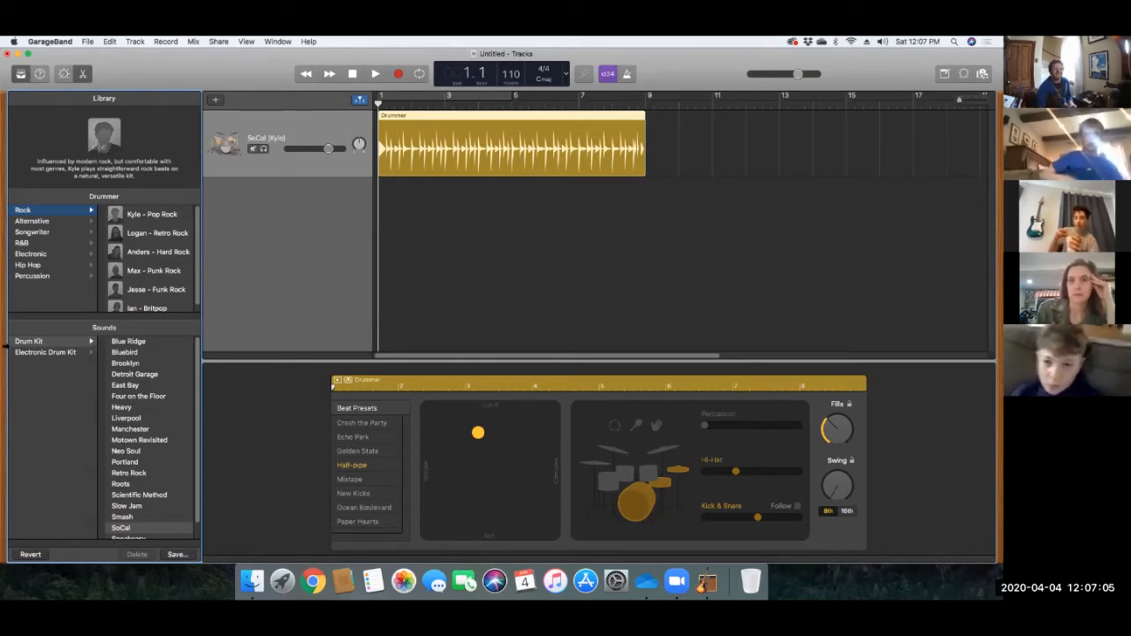
Step: Switch the drummer track to the Funk Rock drummer and play the region to audition it
{"action": "left_click", "coordinate": [143, 295]}
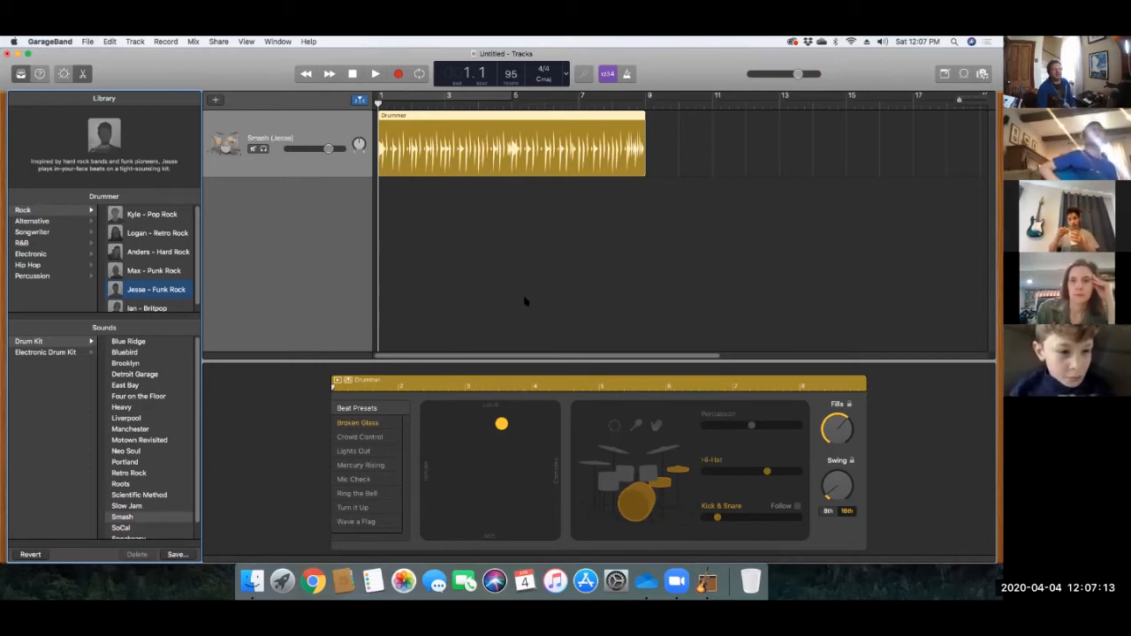
{"action": "key", "text": "space"}
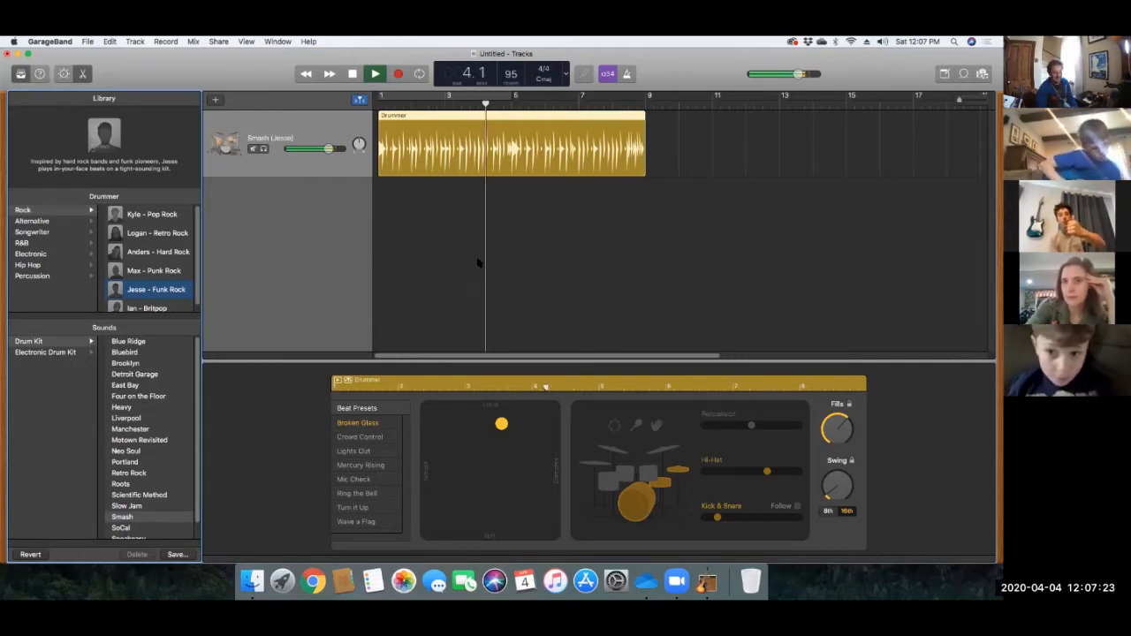
{"action": "key", "text": "space"}
{"action": "key", "text": "XF86AudioLowerVolume"}
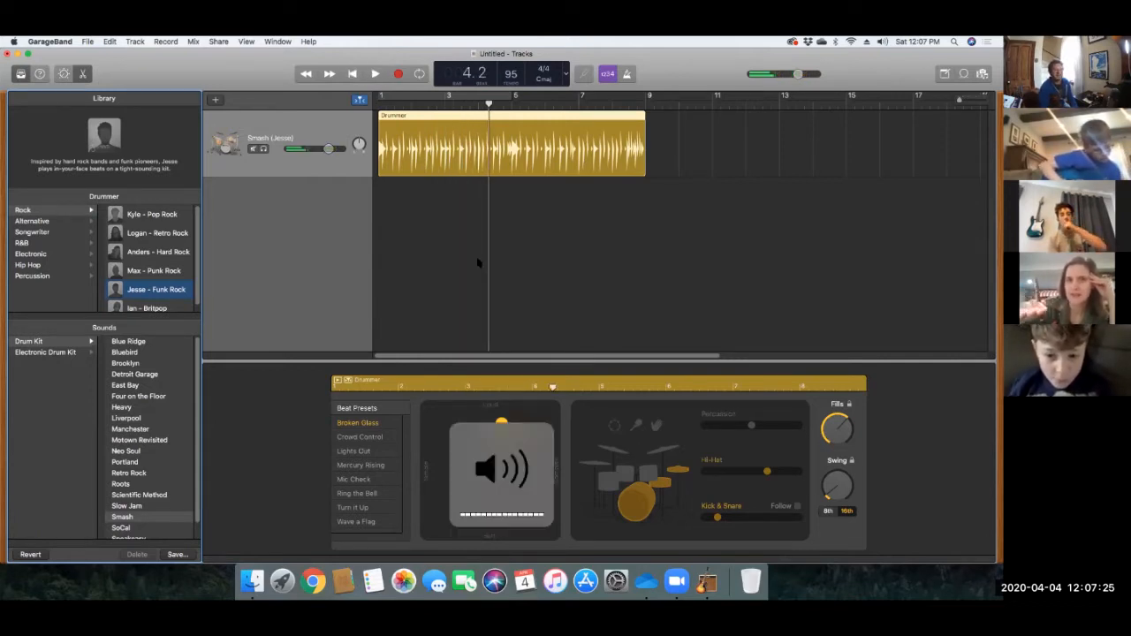
{"action": "key", "text": "space"}
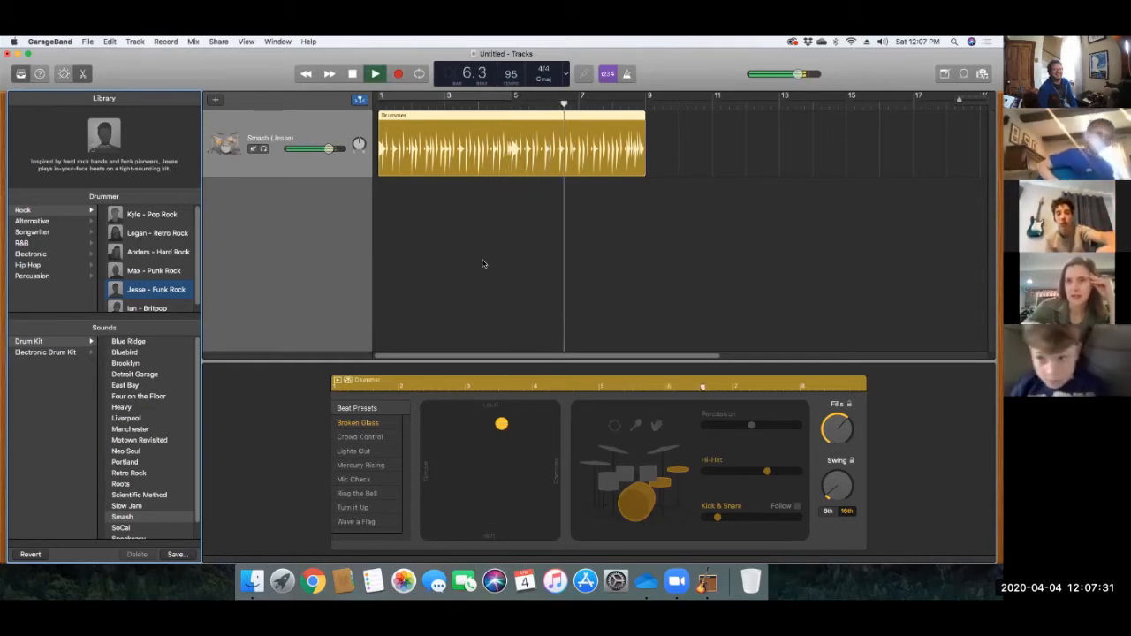
{"action": "key", "text": "space"}
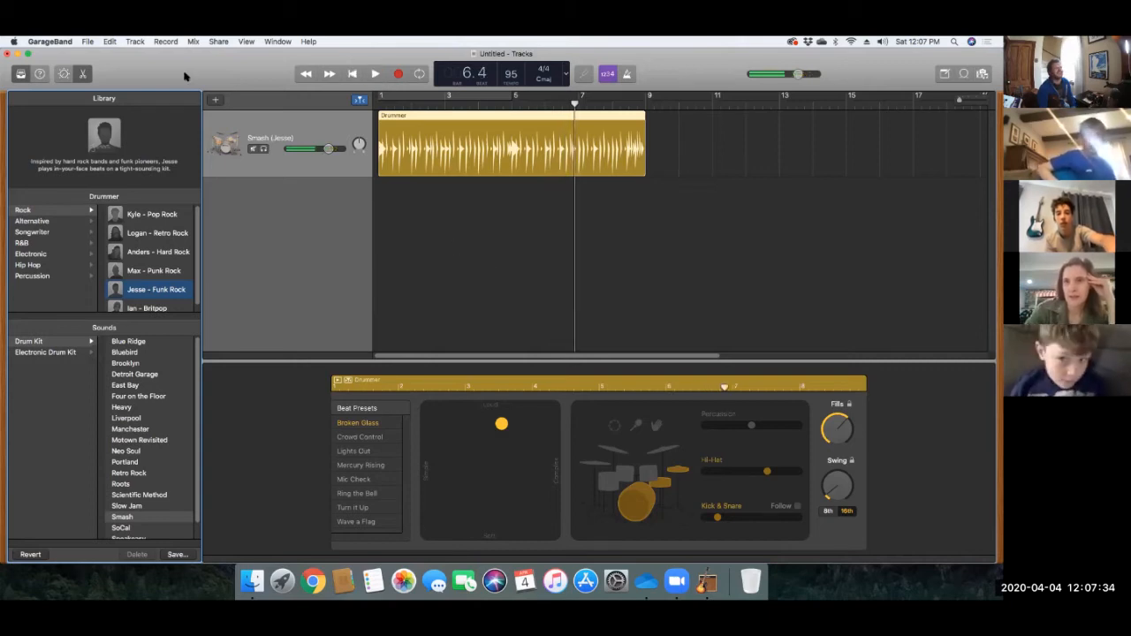
Step: Set the audio output device to Built-in Output in the preferences and play the drum region from the start
{"action": "left_click", "coordinate": [44, 43]}
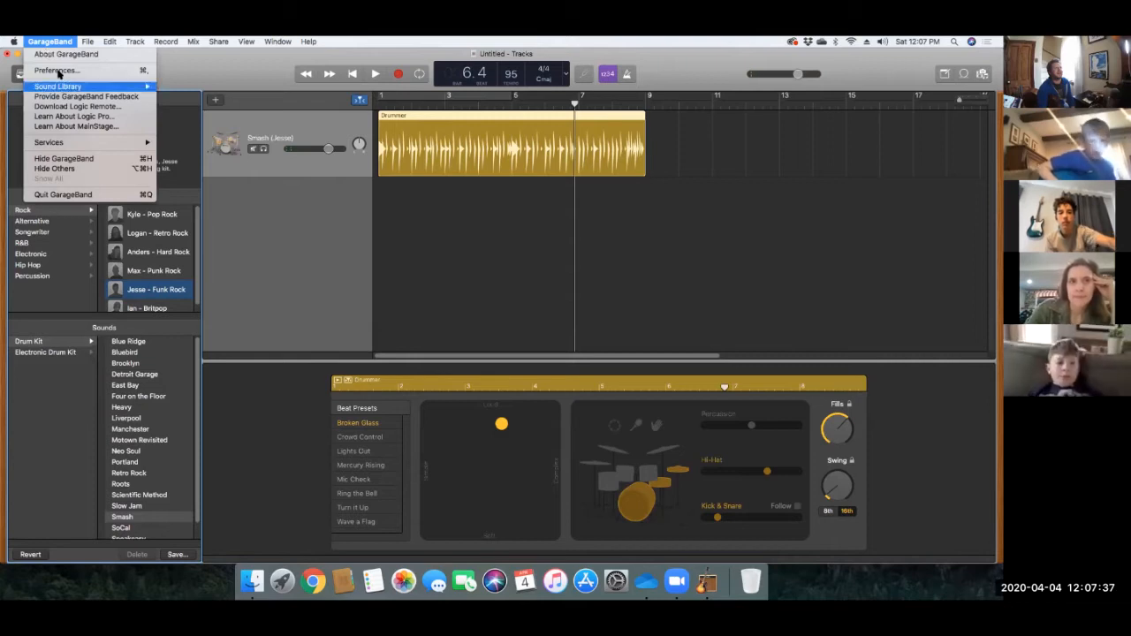
{"action": "key", "text": "Escape"}
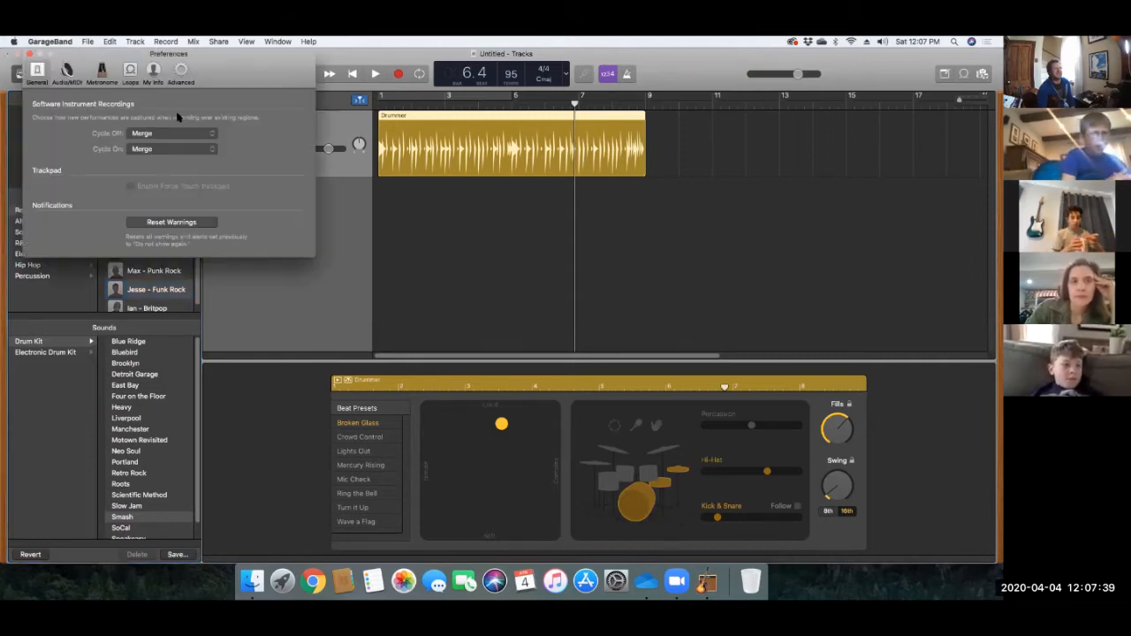
{"action": "left_click", "coordinate": [66, 71]}
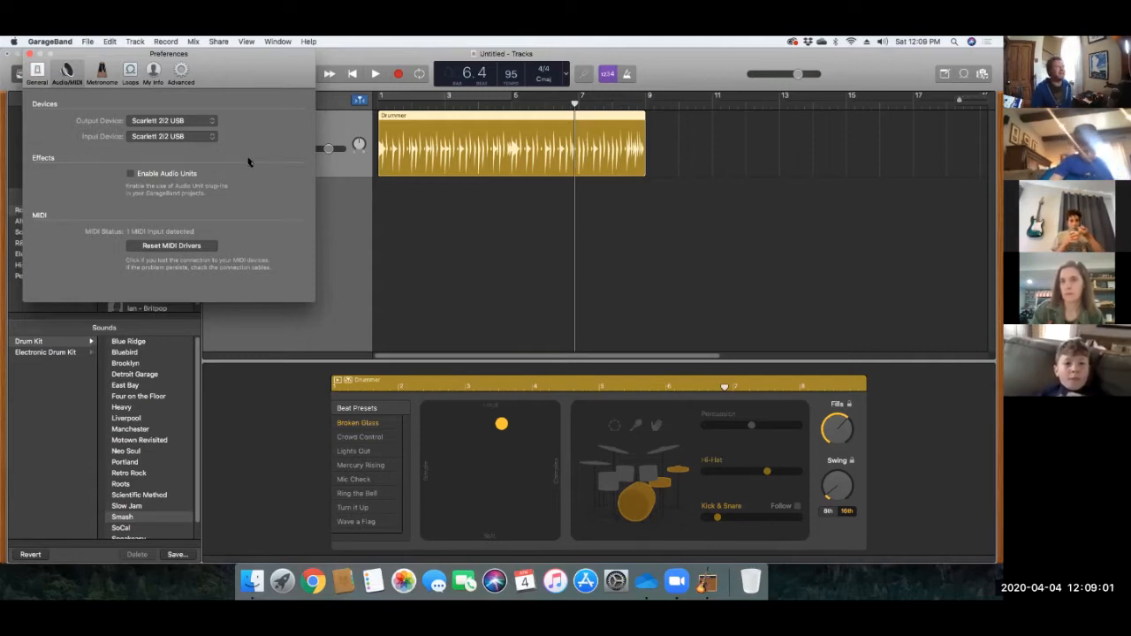
{"action": "left_click", "coordinate": [184, 125]}
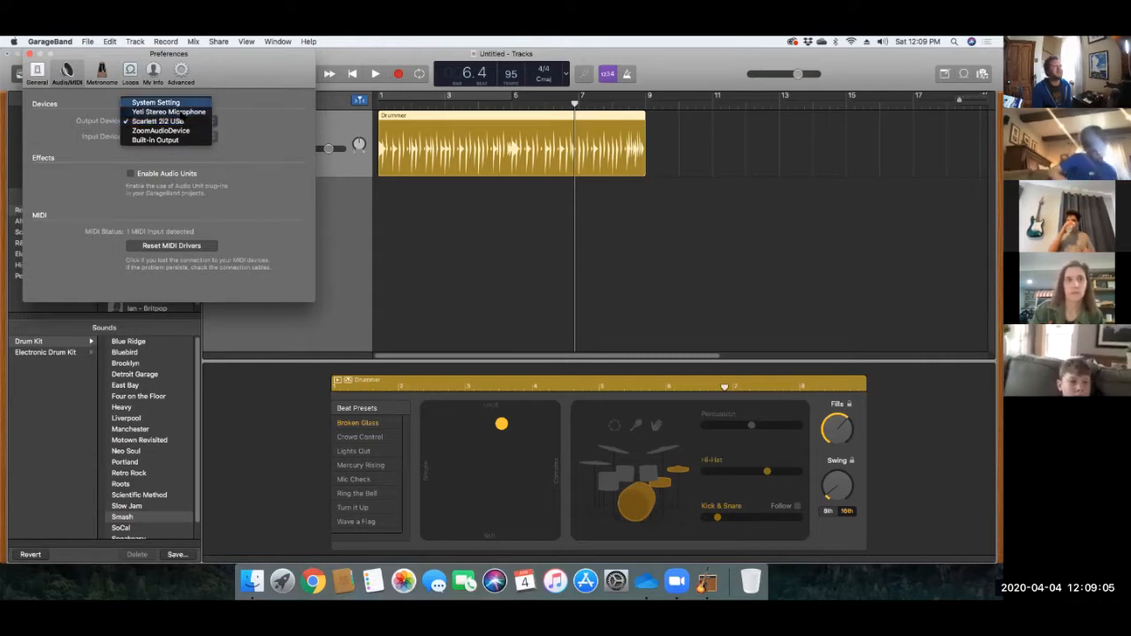
{"action": "left_click", "coordinate": [179, 141]}
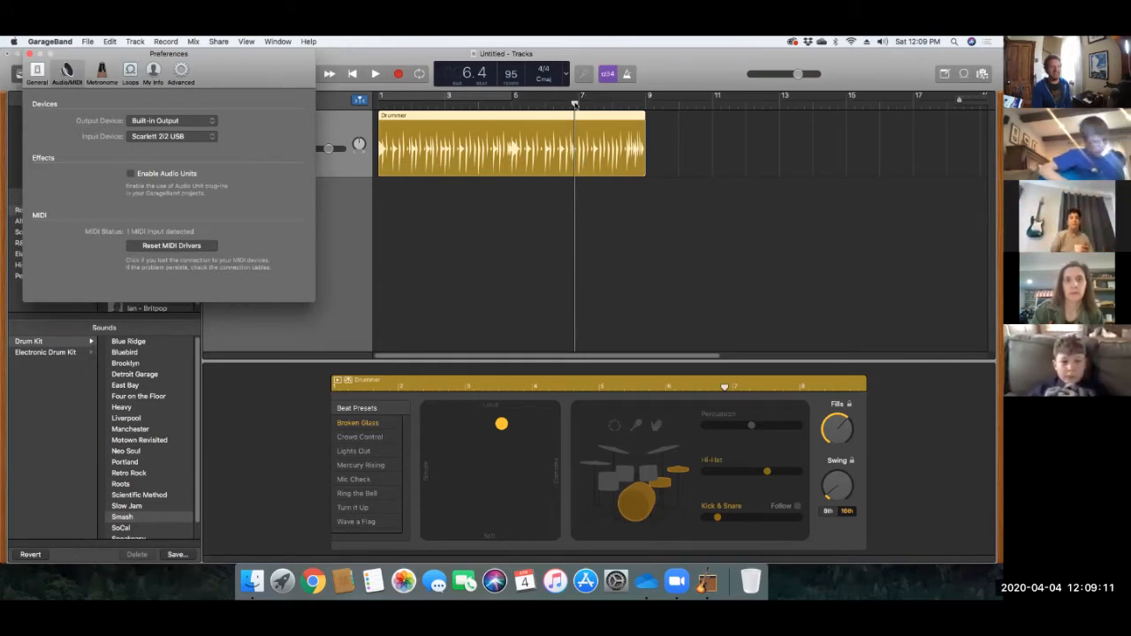
{"action": "key", "text": "Return"}
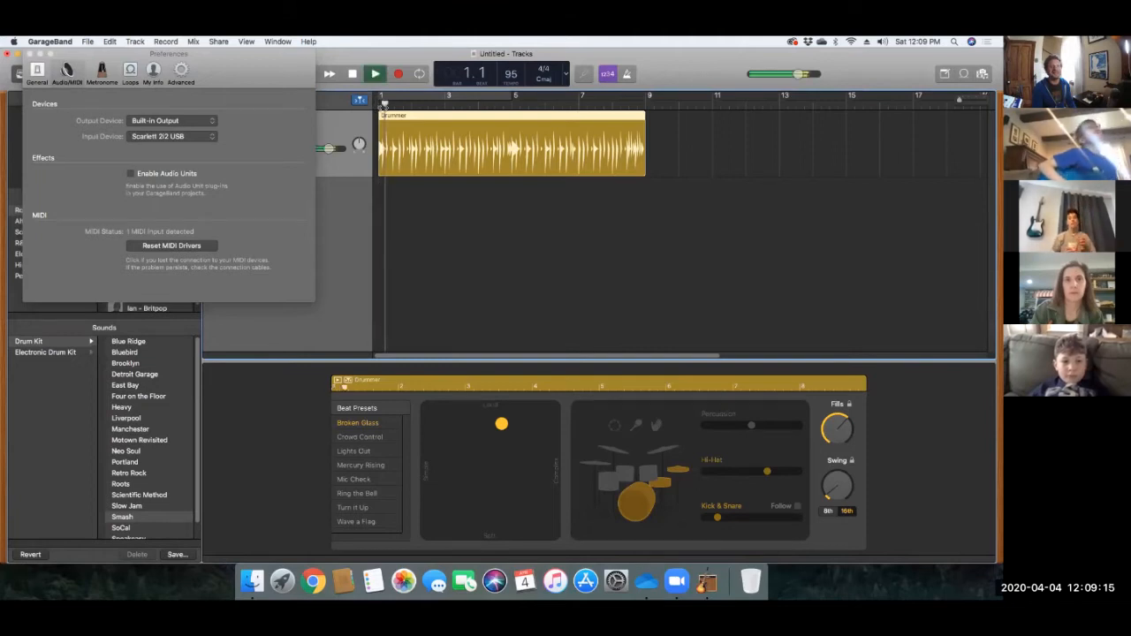
{"action": "key", "text": "space"}
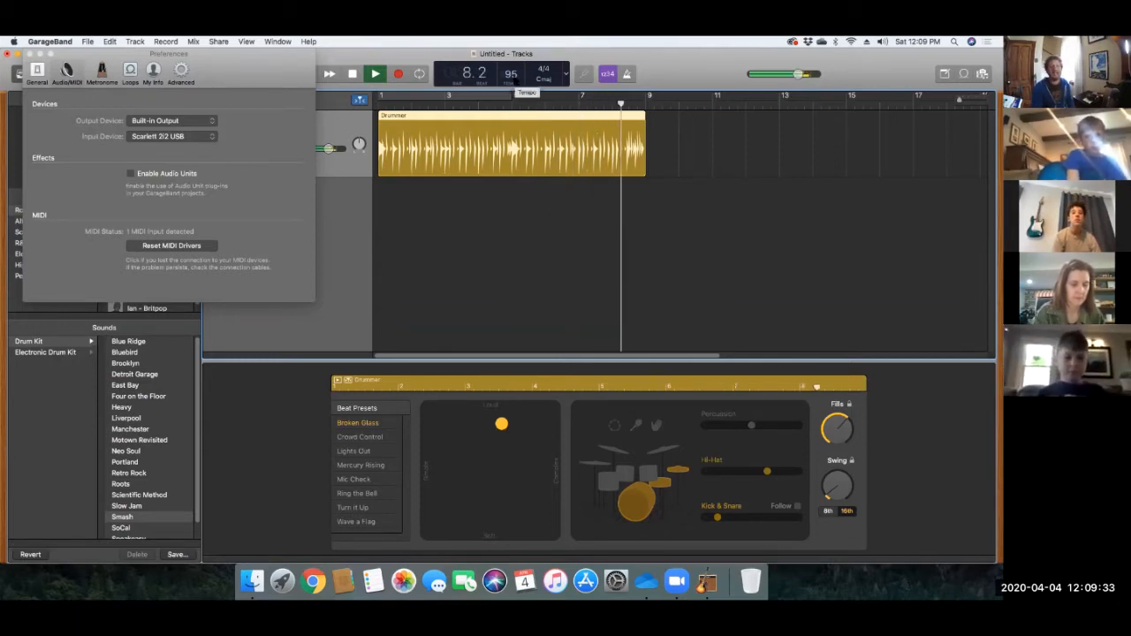
Step: Set the project tempo to 75 and play the drum region from the start
{"action": "double_click", "coordinate": [515, 80]}
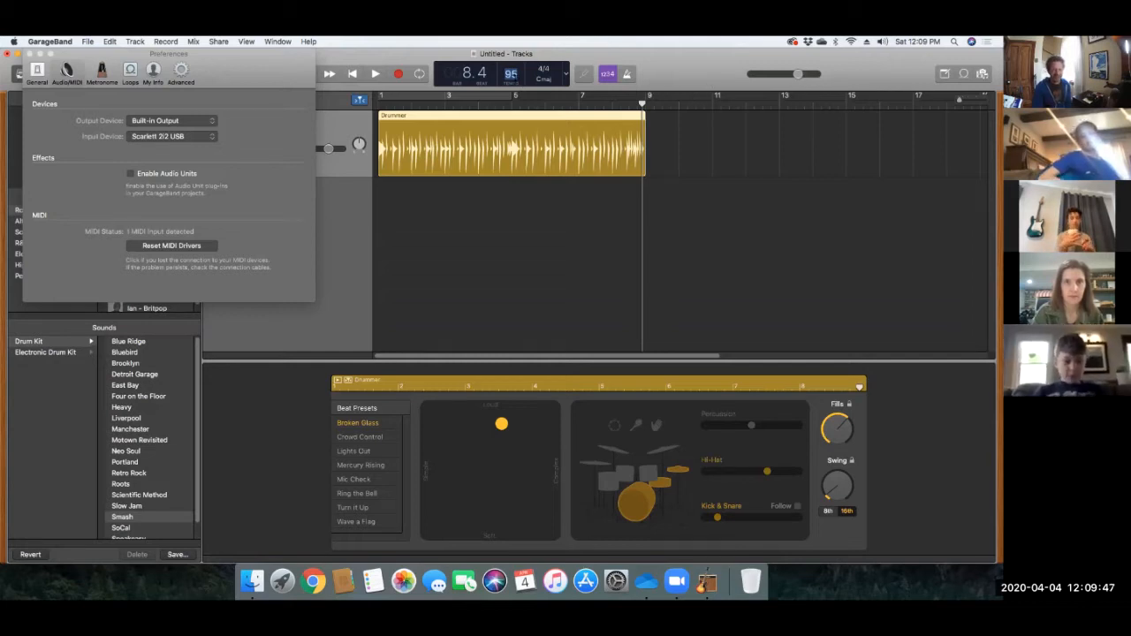
{"action": "type", "text": "75"}
{"action": "key", "text": "Return"}
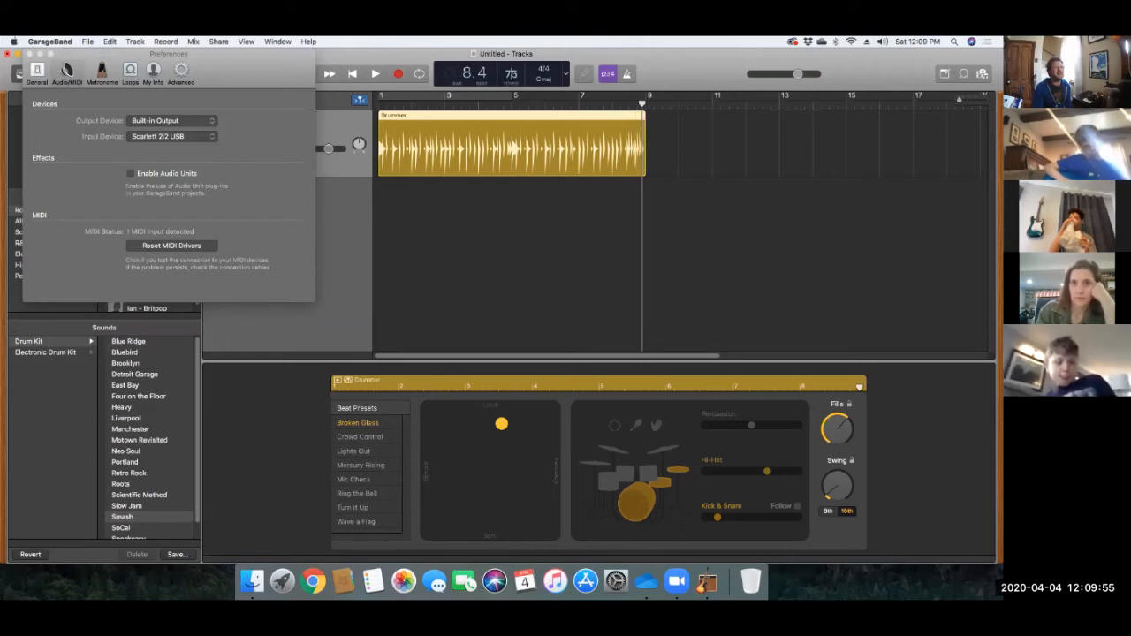
{"action": "double_click", "coordinate": [511, 74]}
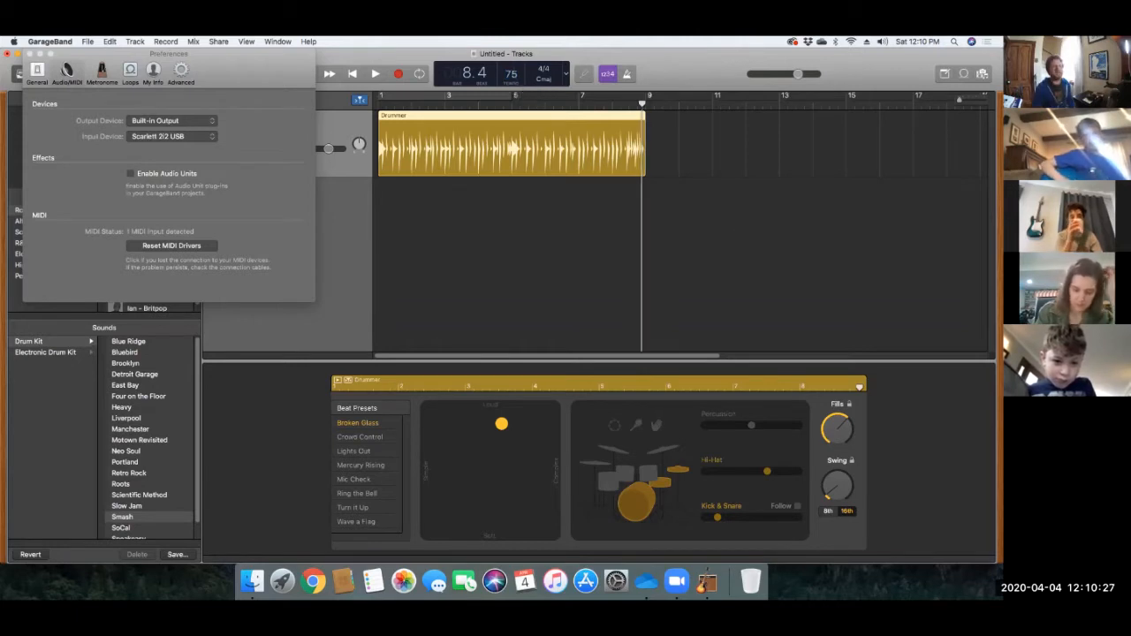
{"action": "key", "text": "space"}
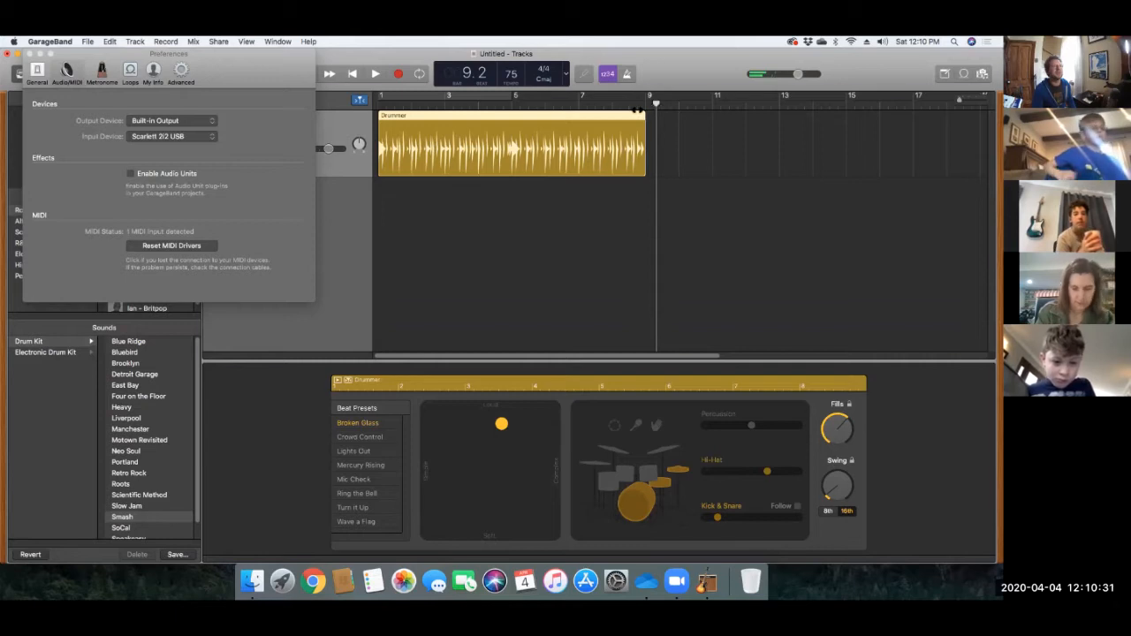
{"action": "key", "text": "Return"}
{"action": "key", "text": "space"}
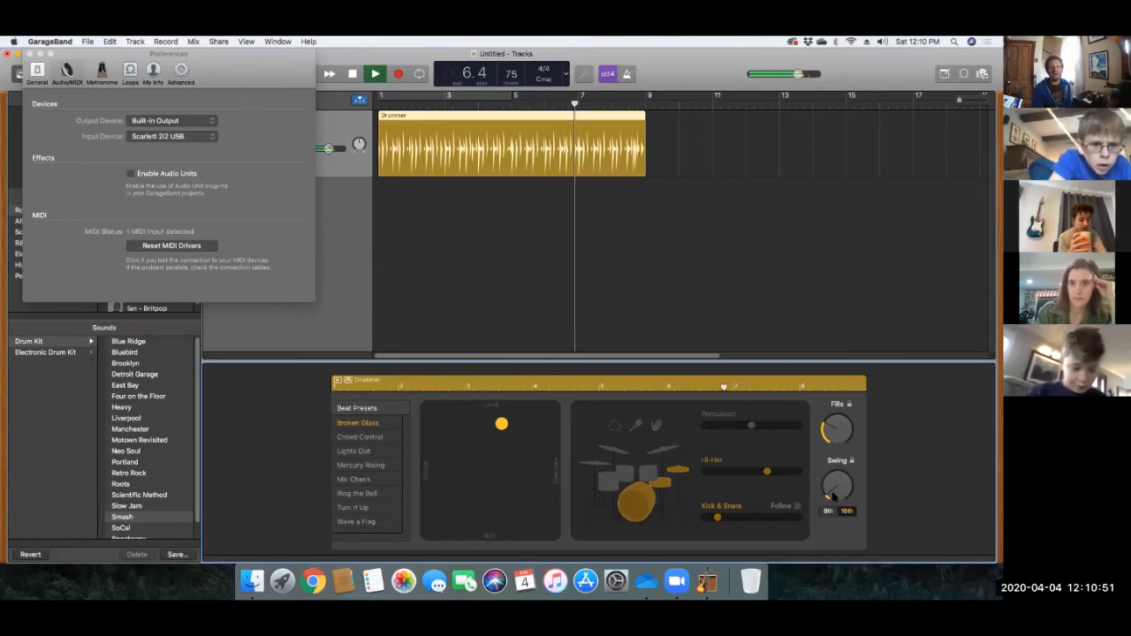
Step: Raise the drummer's swing well above the middle and loop playback from bar 1 up to bar 5
{"action": "left_click_drag", "start_coordinate": [833, 498], "coordinate": [831, 477]}
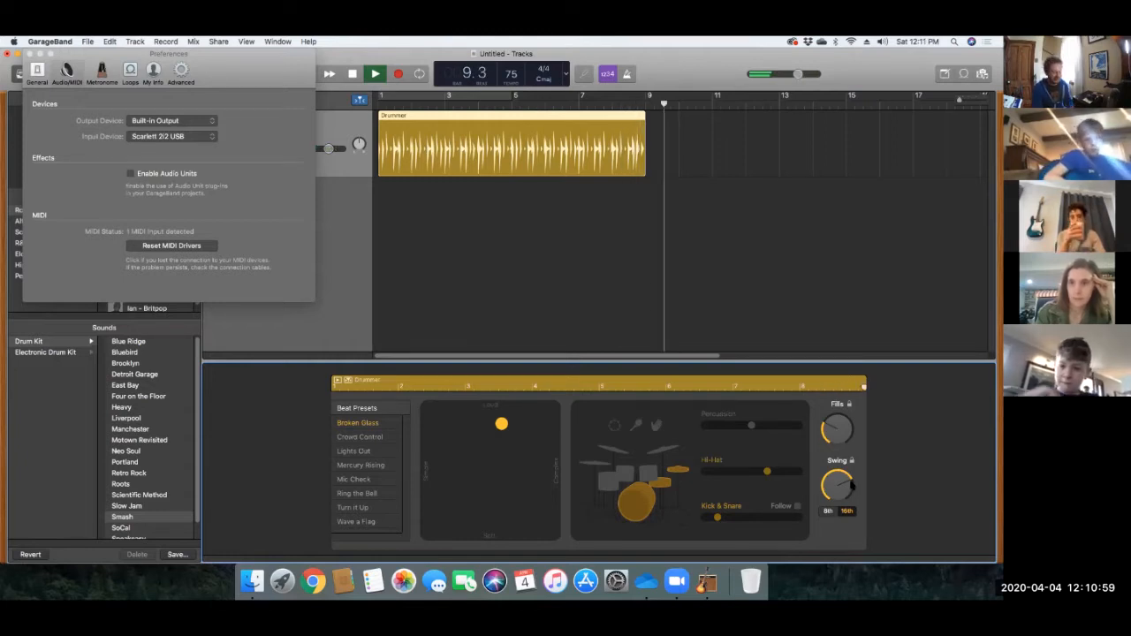
{"action": "key", "text": "Return"}
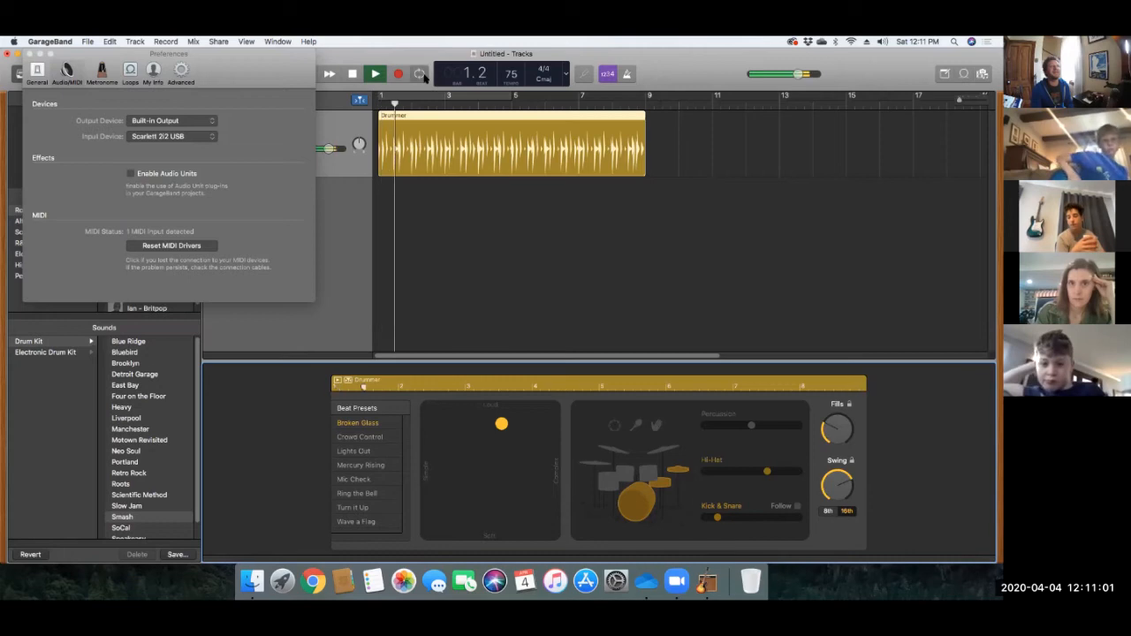
{"action": "left_click", "coordinate": [421, 74]}
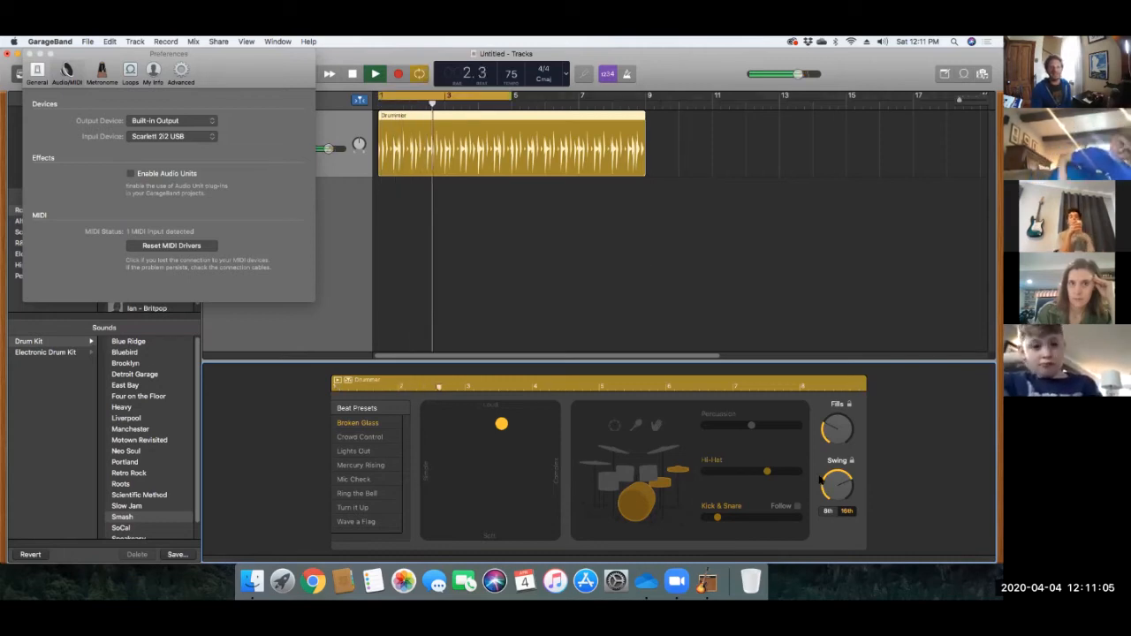
Step: Compare the drummer's swing at its extremes in the loop, then leave it slightly above zero
{"action": "mouse_move", "coordinate": [841, 456]}
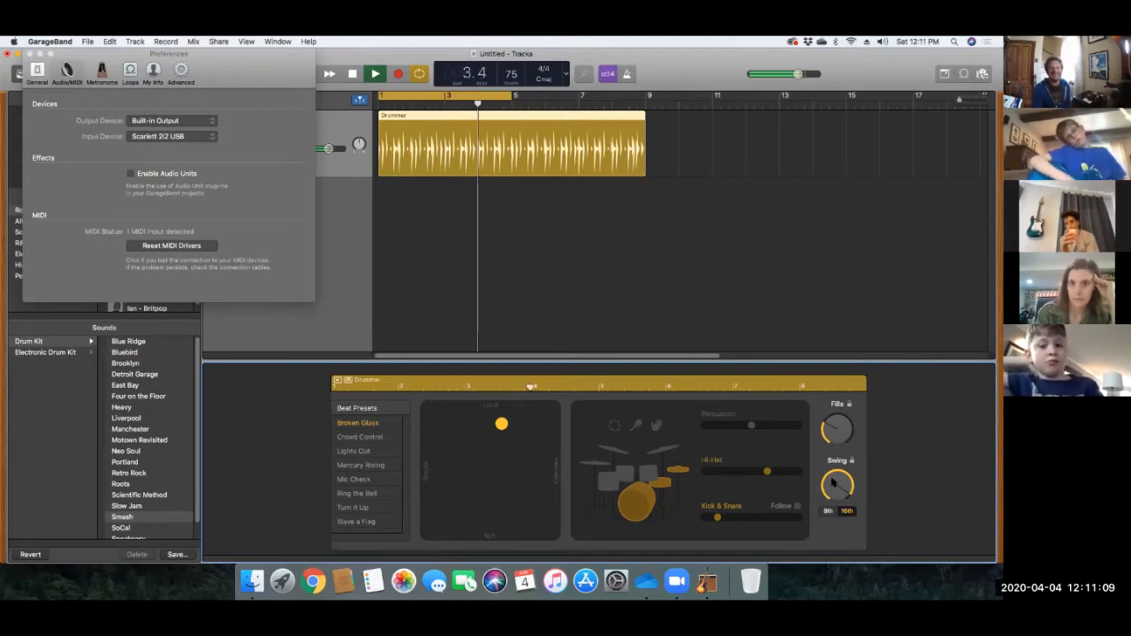
{"action": "left_click_drag", "start_coordinate": [828, 495], "coordinate": [828, 528]}
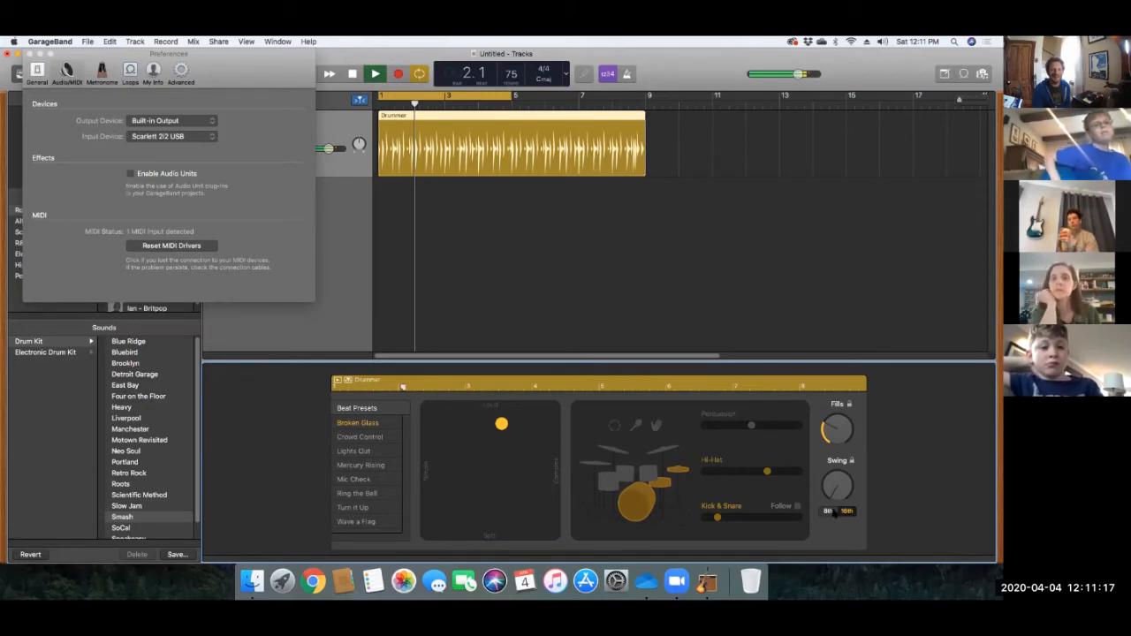
{"action": "mouse_move", "coordinate": [829, 489]}
{"action": "left_mouse_down"}
{"action": "mouse_move", "coordinate": [843, 487]}
{"action": "mouse_move", "coordinate": [832, 487]}
{"action": "left_mouse_up"}
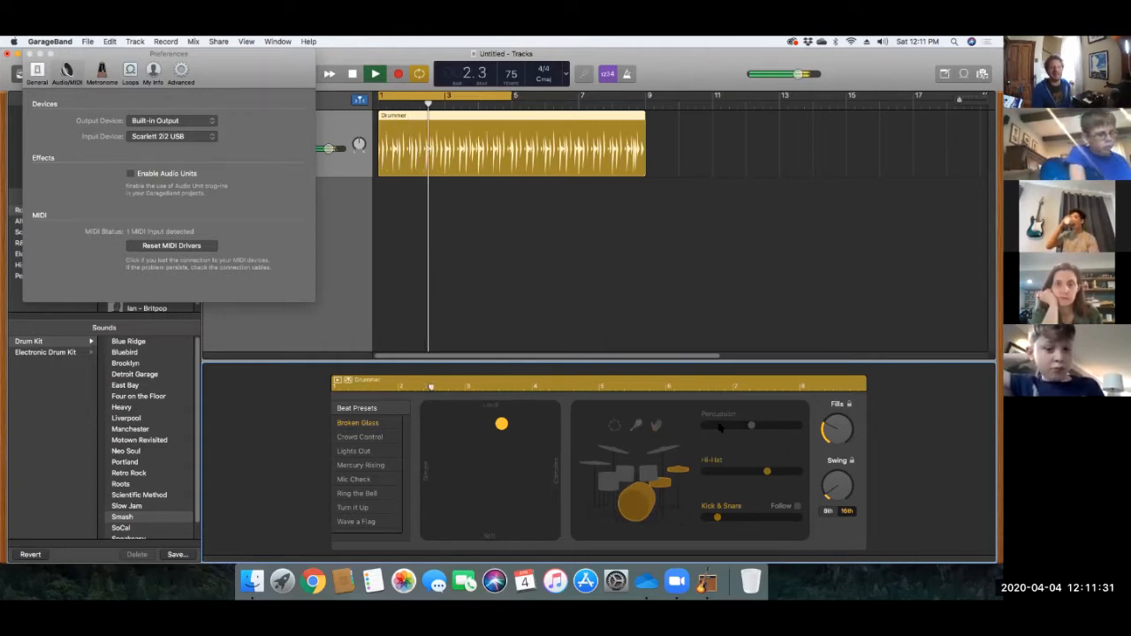
Step: Try adding handclaps to the beat with the percussion pattern at its highest and lowest settings, and stop playback
{"action": "left_click", "coordinate": [720, 427]}
{"action": "left_click", "coordinate": [785, 435]}
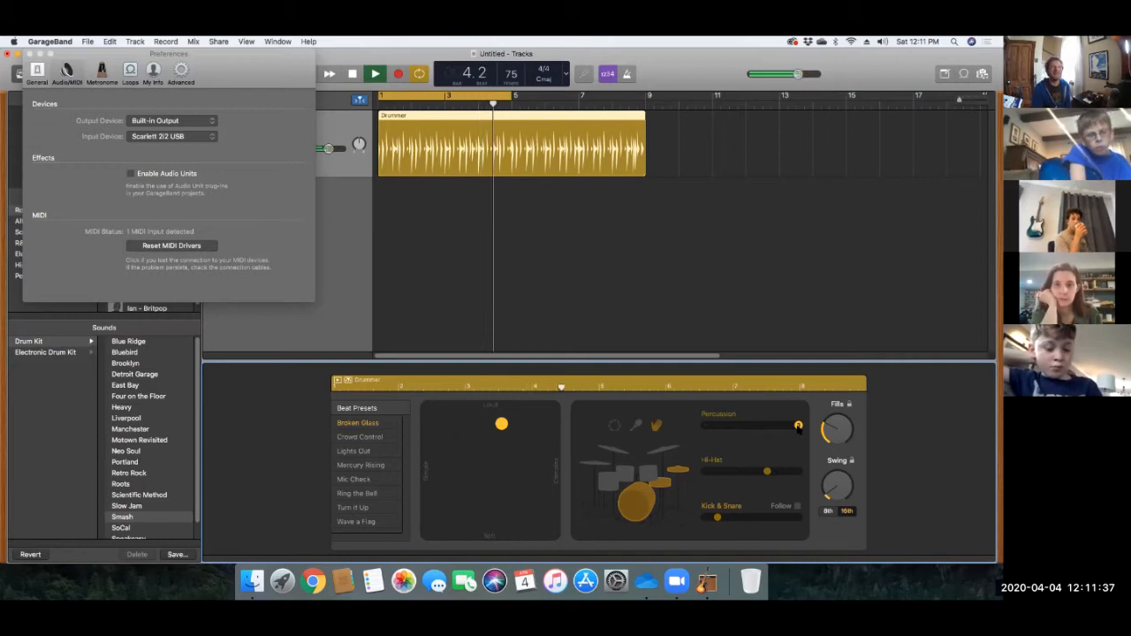
{"action": "left_click_drag", "start_coordinate": [798, 426], "coordinate": [693, 430]}
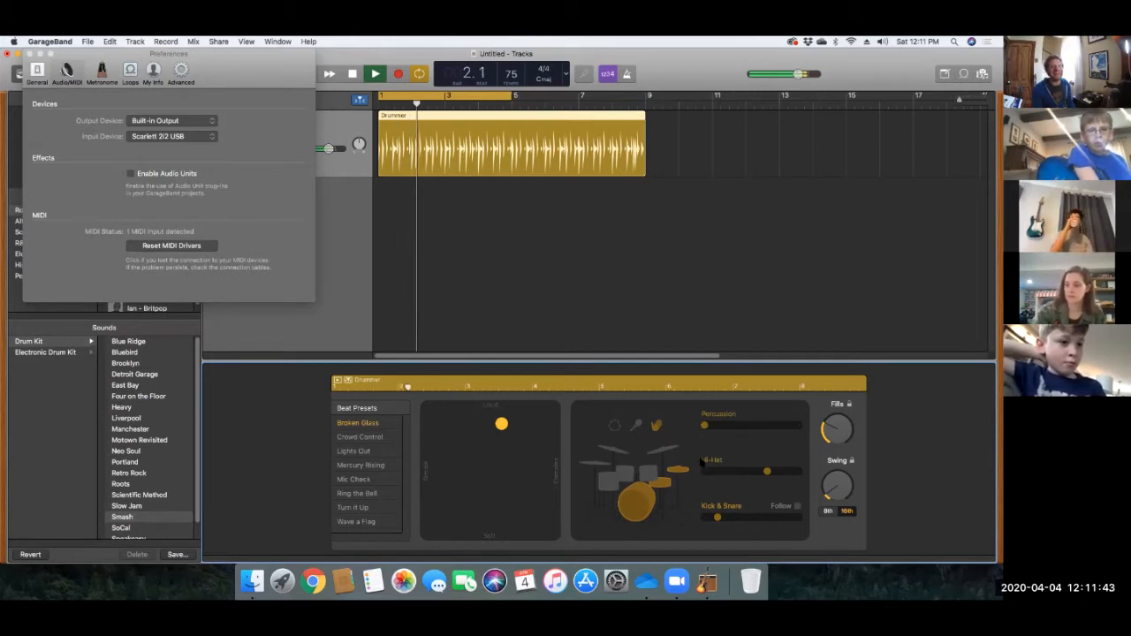
{"action": "key", "text": "space"}
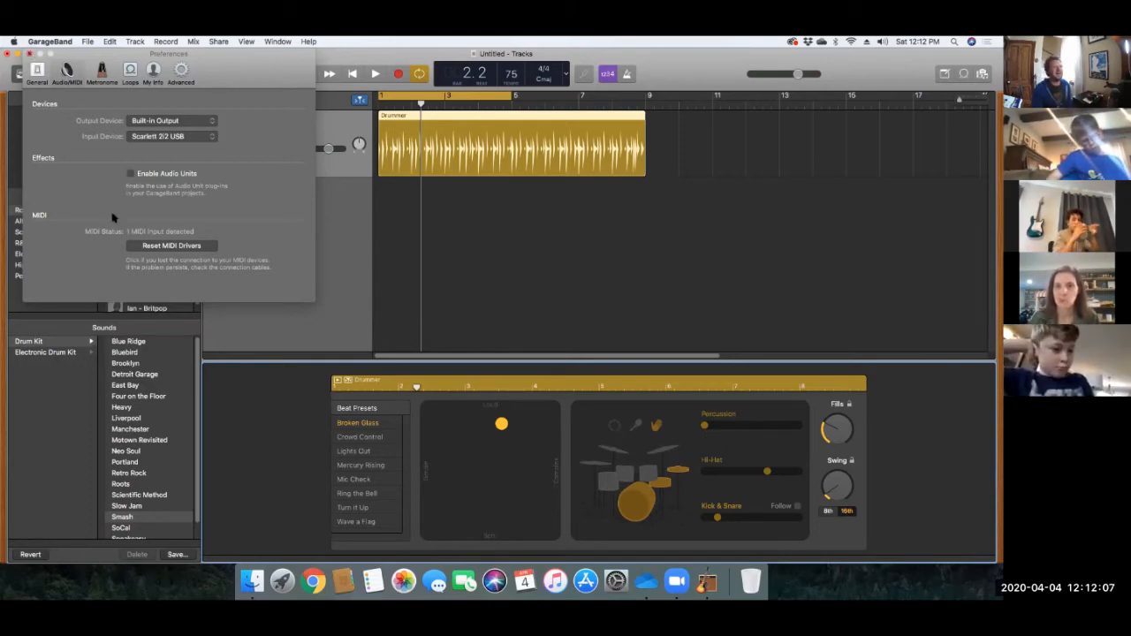
Step: Close the preferences and browse the drummer genres from Alternative through Percussion, returning to Rock
{"action": "key", "text": "super+w"}
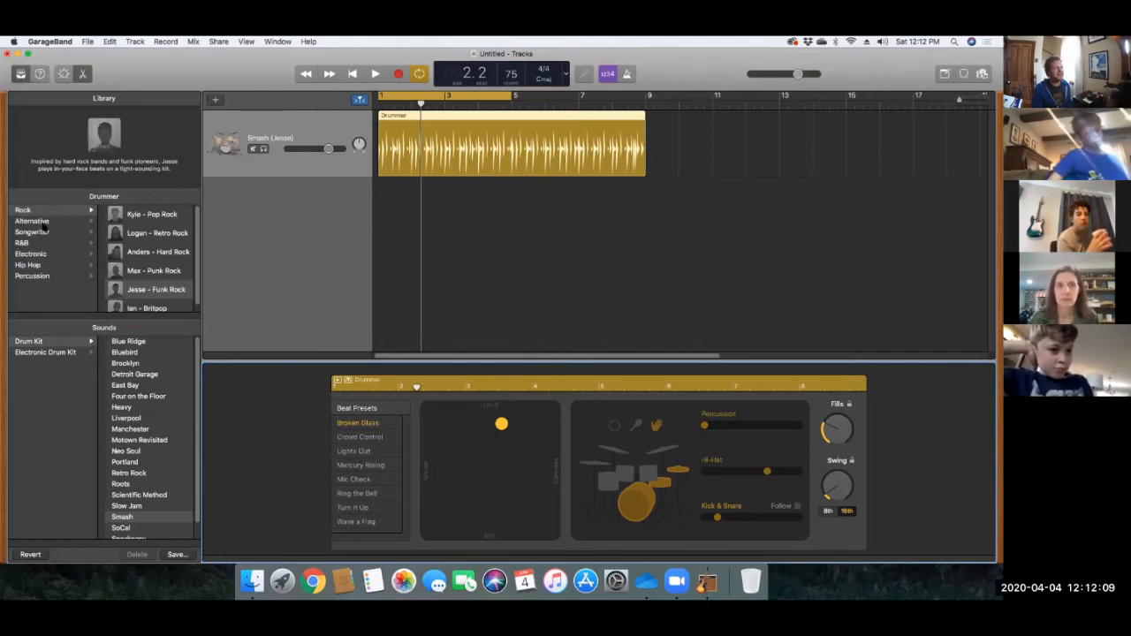
{"action": "left_click", "coordinate": [43, 221]}
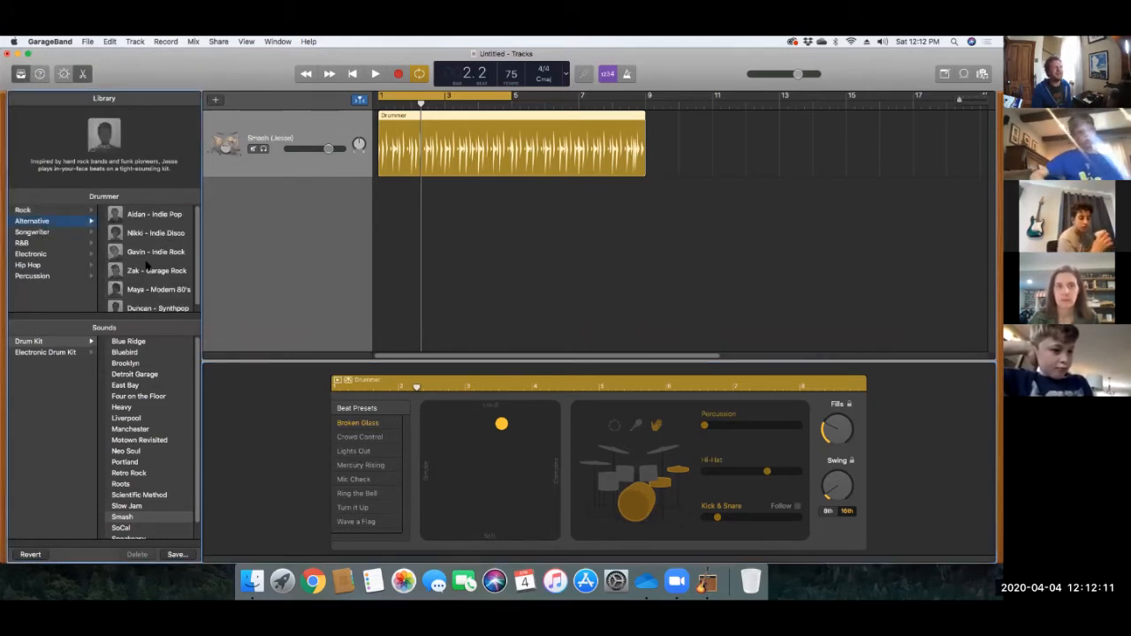
{"action": "left_click", "coordinate": [41, 243]}
{"action": "key", "text": "Down"}
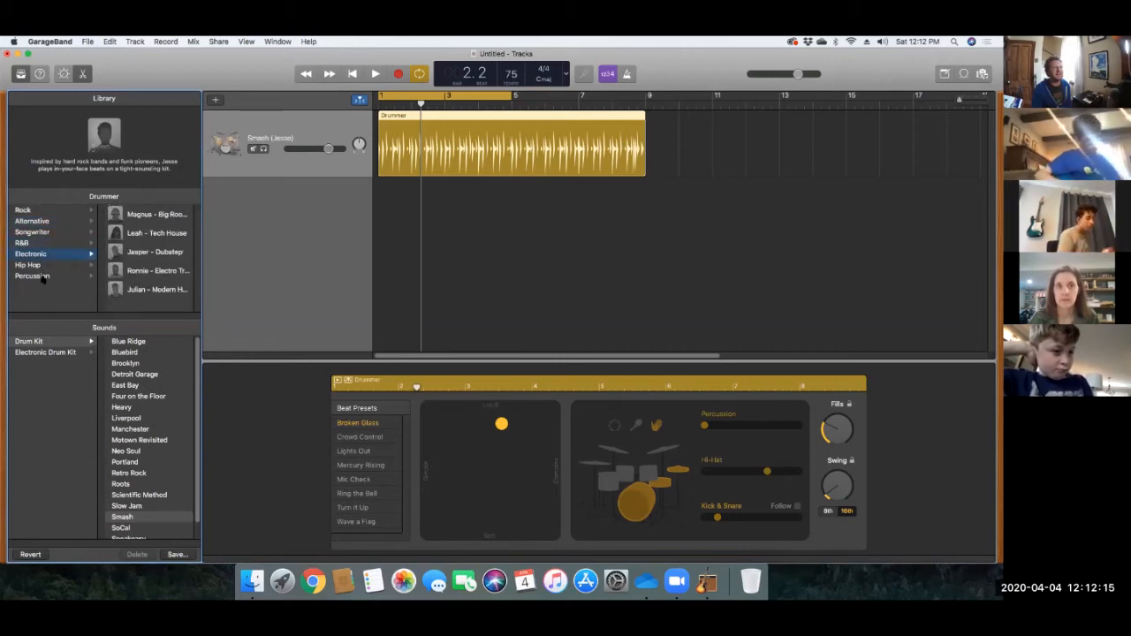
{"action": "key", "text": "Down"}
{"action": "left_click", "coordinate": [39, 277]}
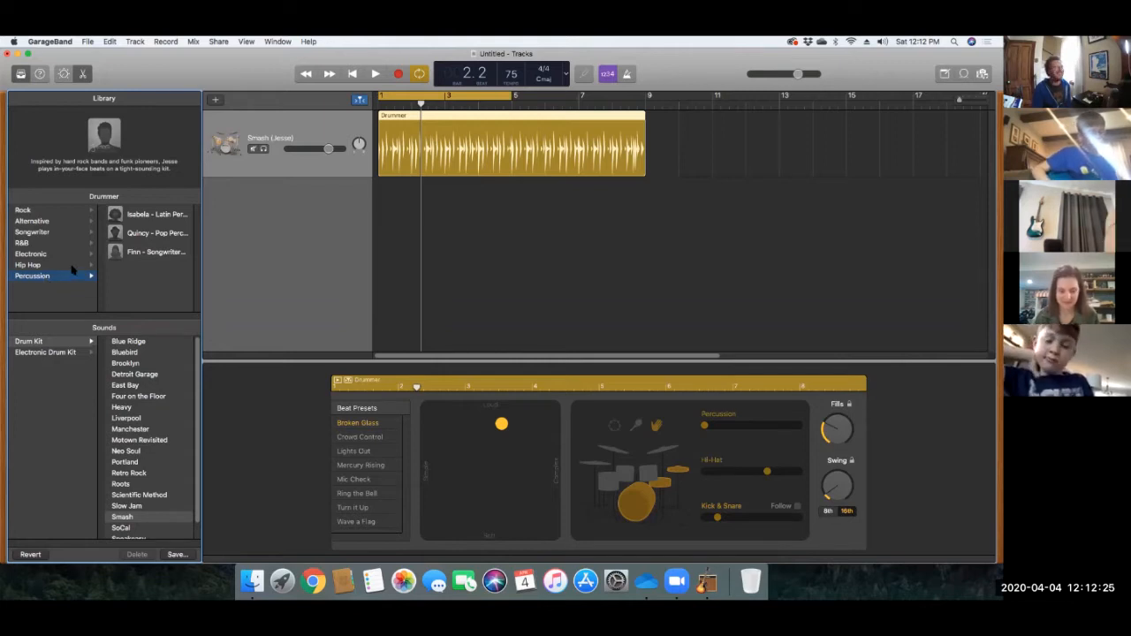
{"action": "left_click", "coordinate": [65, 212]}
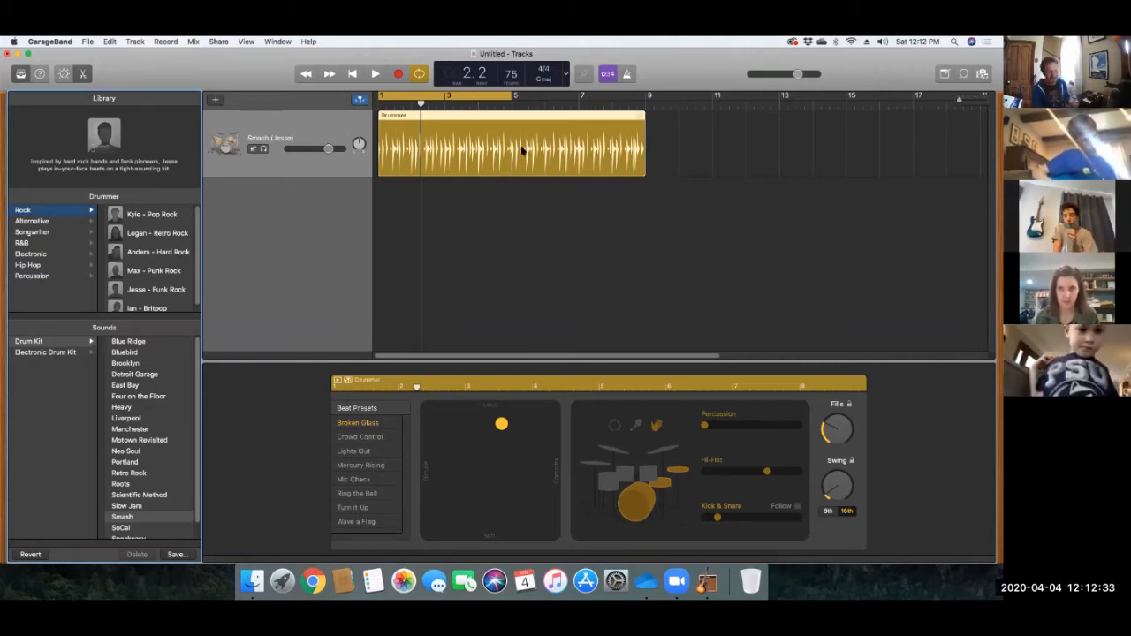
Step: Restart the loop from the beginning, turn off the handclaps and set the hi-hat pattern to its maximum
{"action": "key", "text": "Return"}
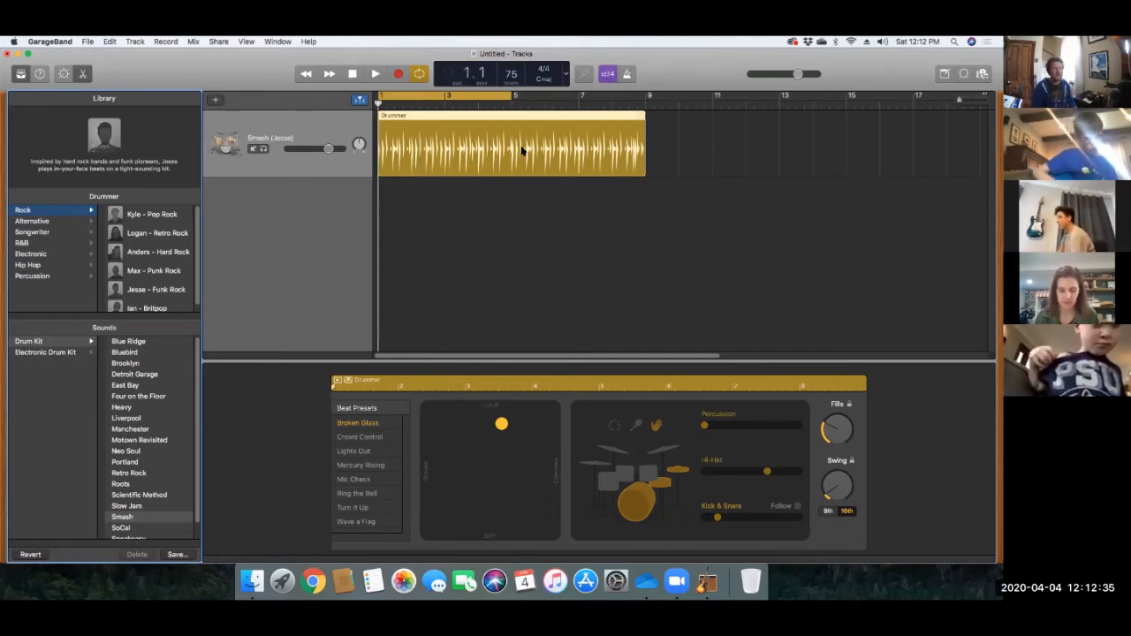
{"action": "key", "text": "space"}
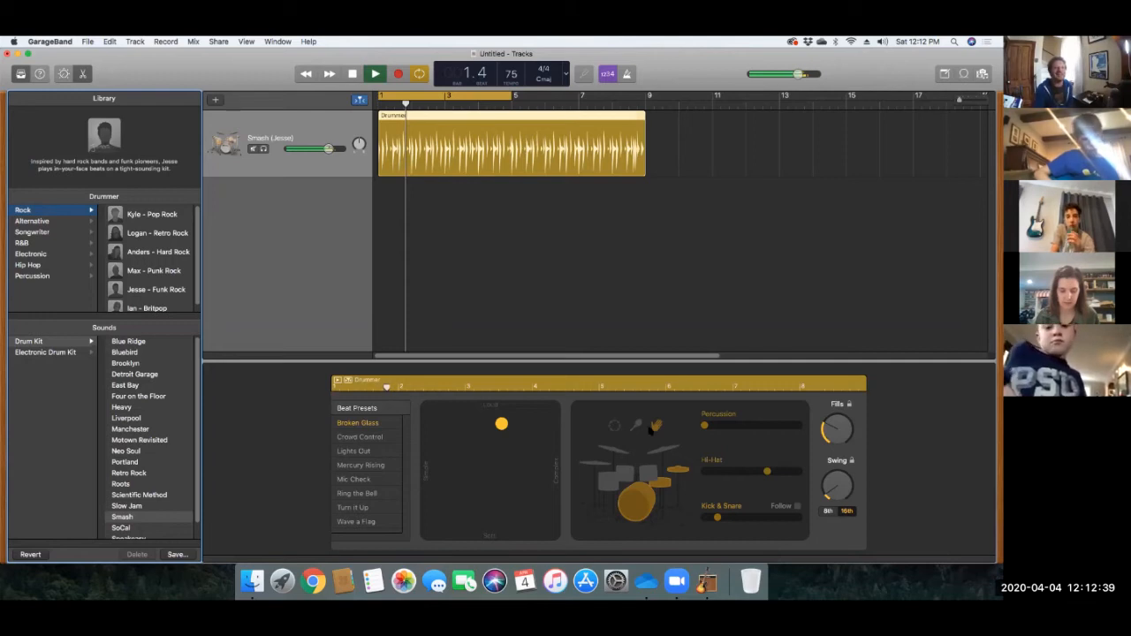
{"action": "left_click", "coordinate": [658, 426]}
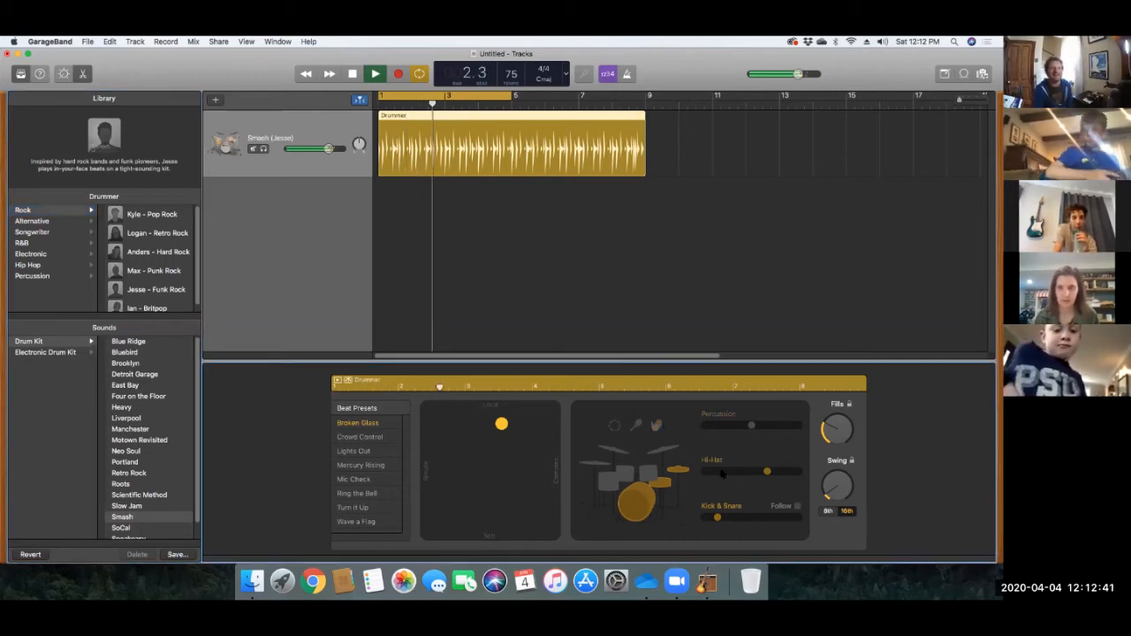
{"action": "left_click_drag", "start_coordinate": [768, 473], "coordinate": [805, 475]}
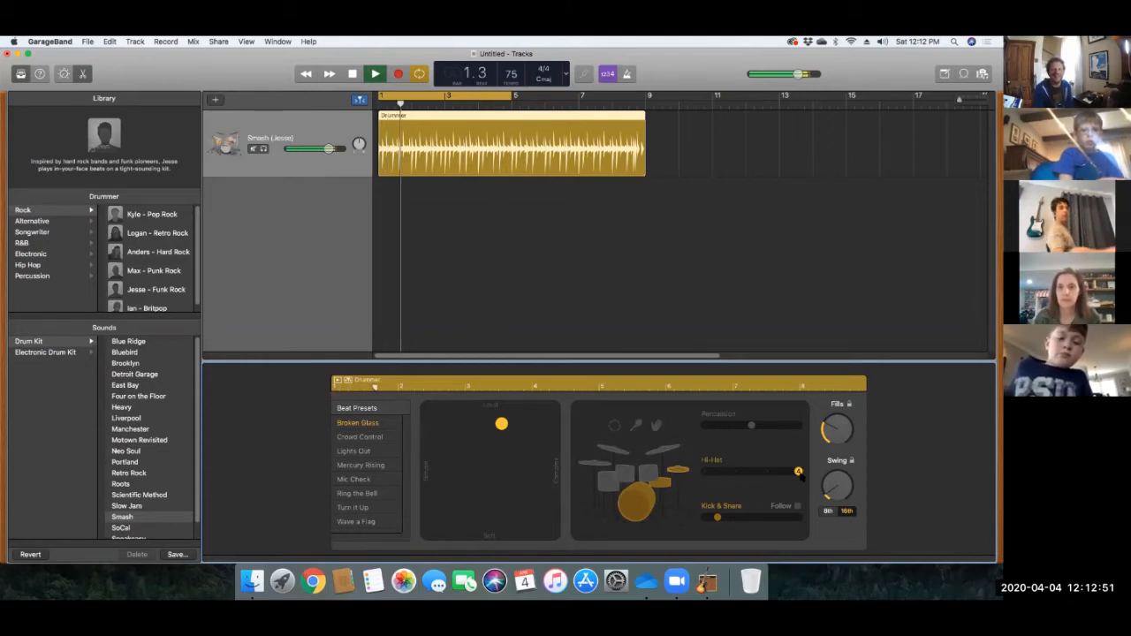
Step: Set the hi-hat pattern to 3, try a busier kick and snare pattern before returning it to its lower setting, and stop playback
{"action": "left_click_drag", "start_coordinate": [798, 472], "coordinate": [767, 472]}
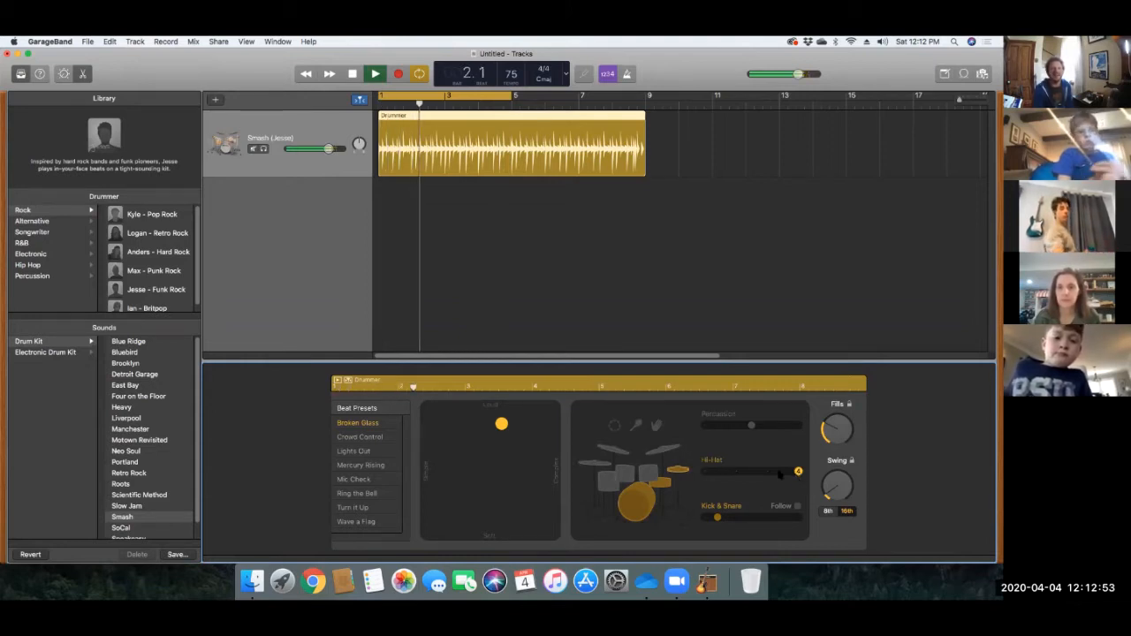
{"action": "left_click_drag", "start_coordinate": [718, 518], "coordinate": [780, 528]}
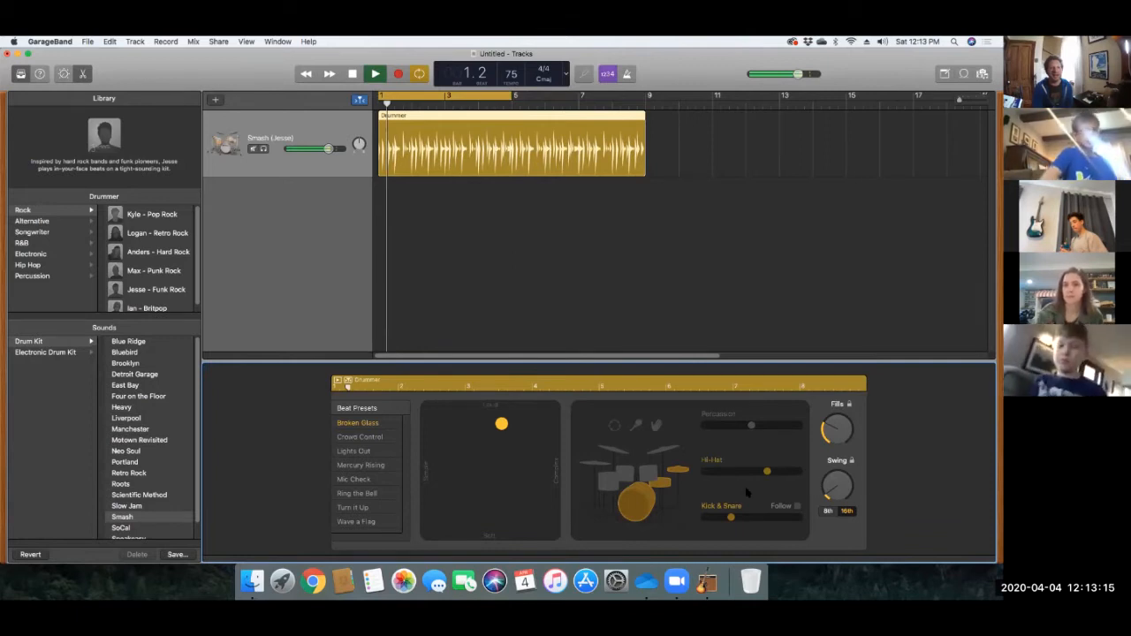
{"action": "mouse_move", "coordinate": [728, 520]}
{"action": "left_click_drag", "start_coordinate": [730, 520], "coordinate": [717, 520]}
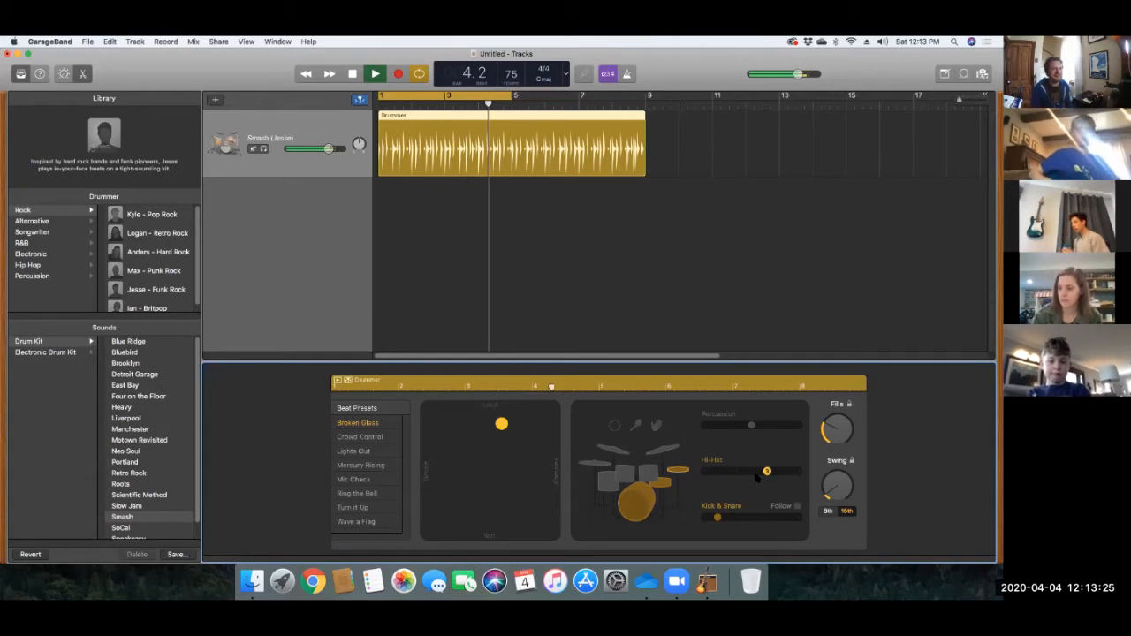
{"action": "key", "text": "space"}
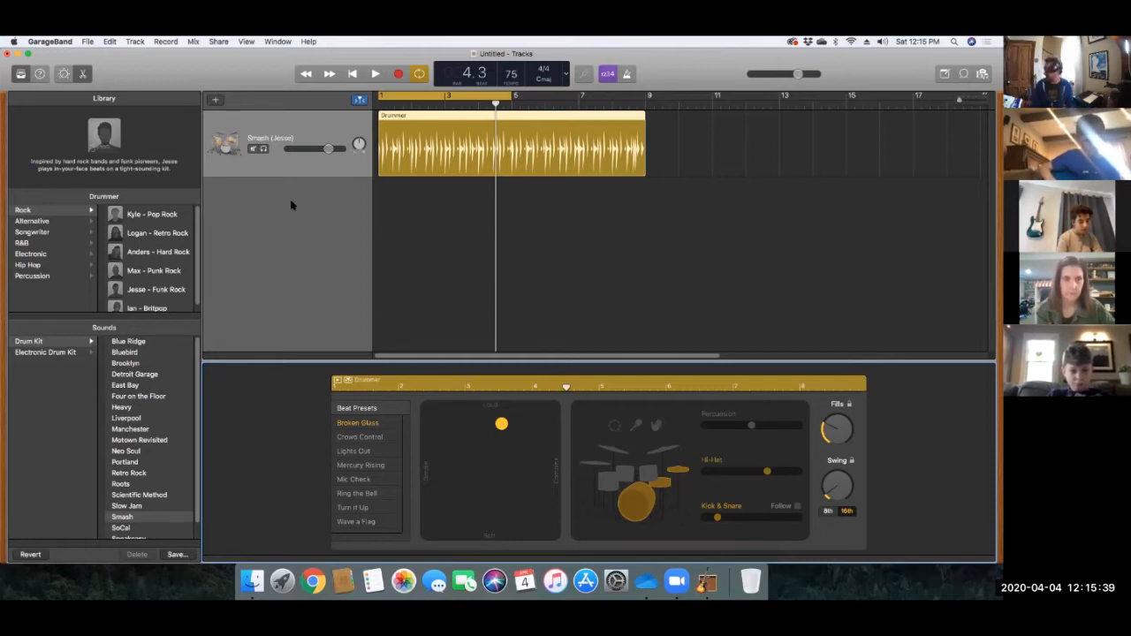
Step: Start a new track of the microphone audio type with Input 1 as its input
{"action": "left_click", "coordinate": [216, 100]}
{"action": "left_click", "coordinate": [217, 101]}
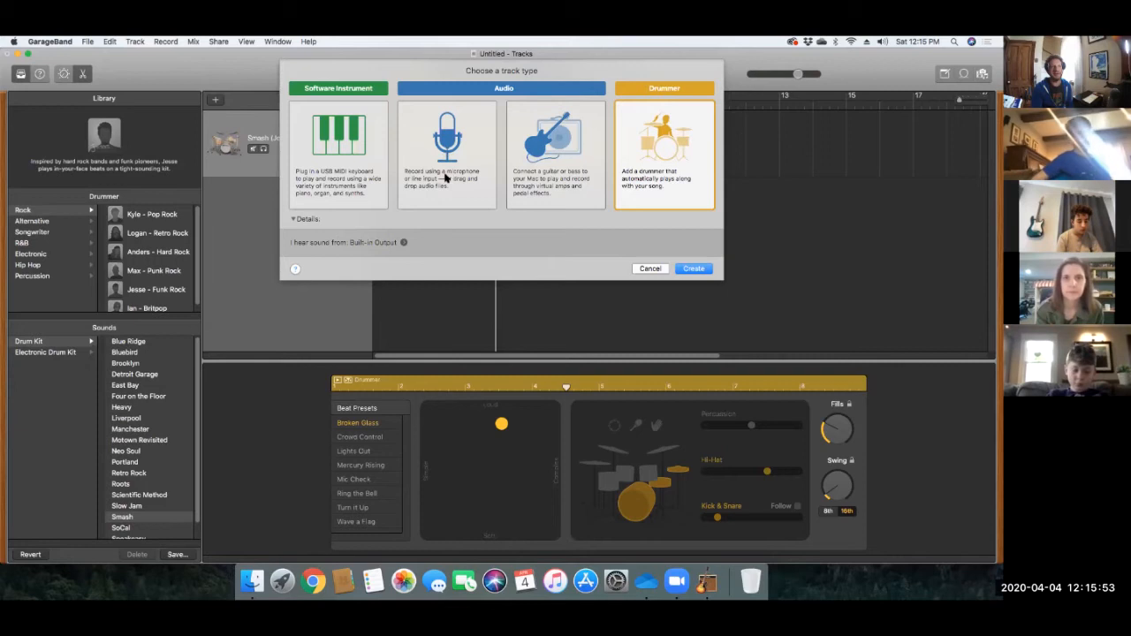
{"action": "left_click", "coordinate": [447, 177]}
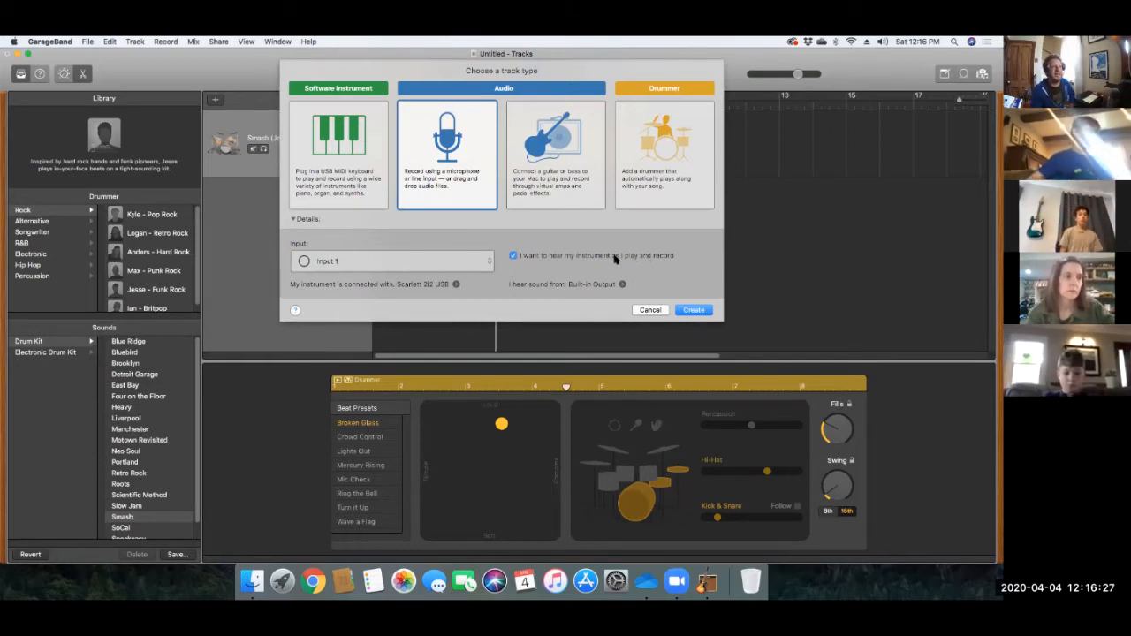
{"action": "left_click", "coordinate": [395, 262]}
{"action": "left_click", "coordinate": [396, 262]}
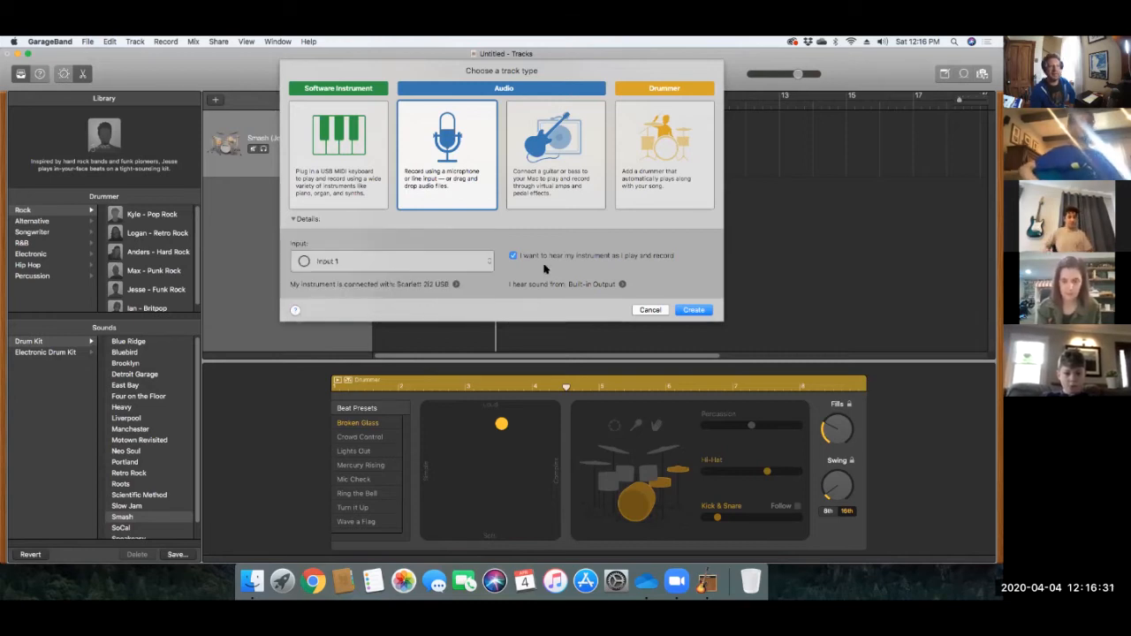
Step: Set the output device to Scarlett 2i2 USB and create the audio track
{"action": "left_click", "coordinate": [621, 284]}
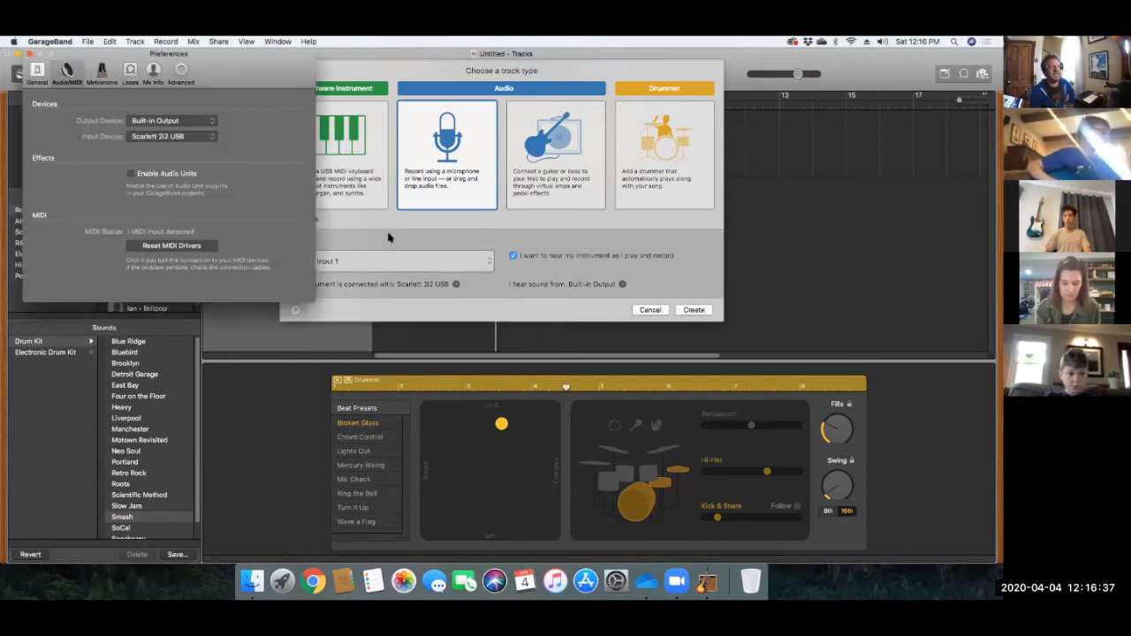
{"action": "left_click", "coordinate": [175, 122]}
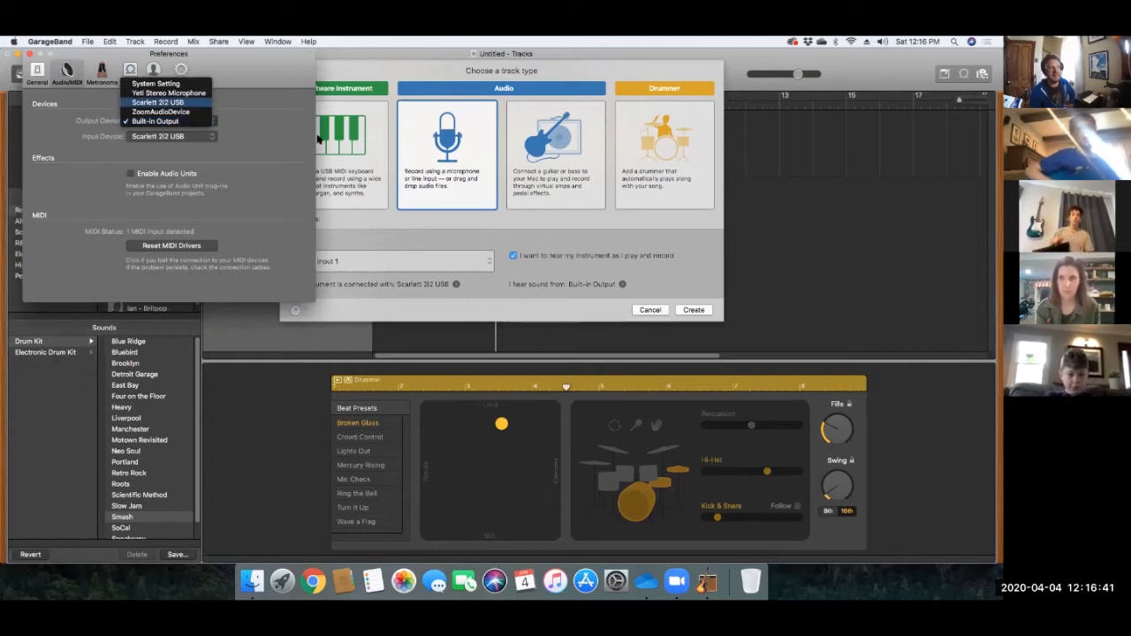
{"action": "key", "text": "Return"}
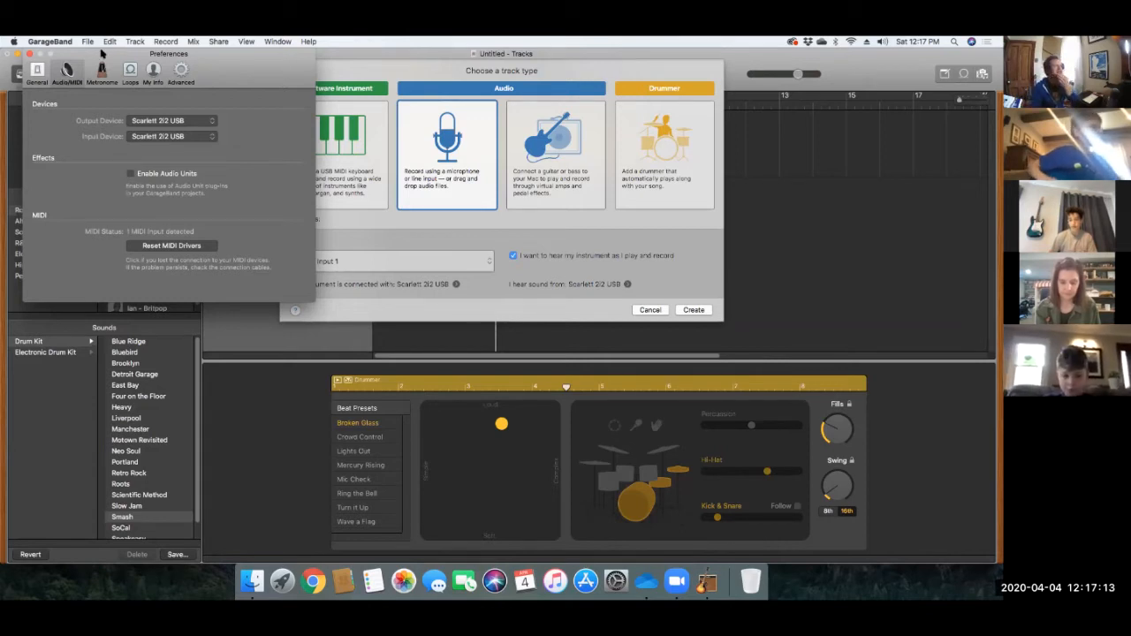
{"action": "left_click", "coordinate": [30, 54]}
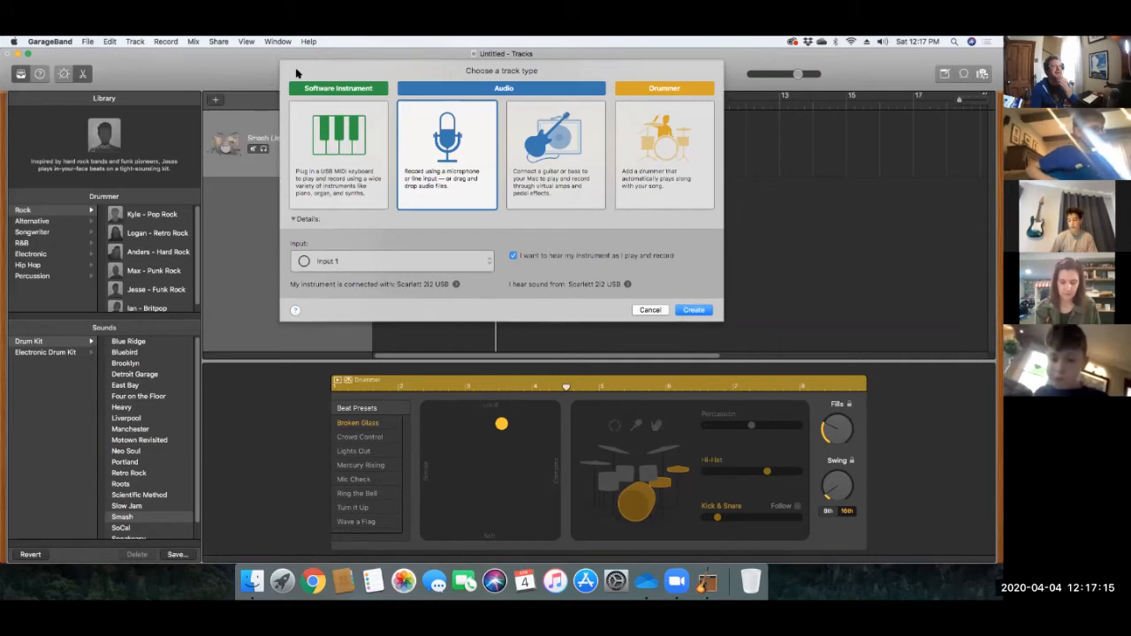
{"action": "left_click", "coordinate": [693, 312]}
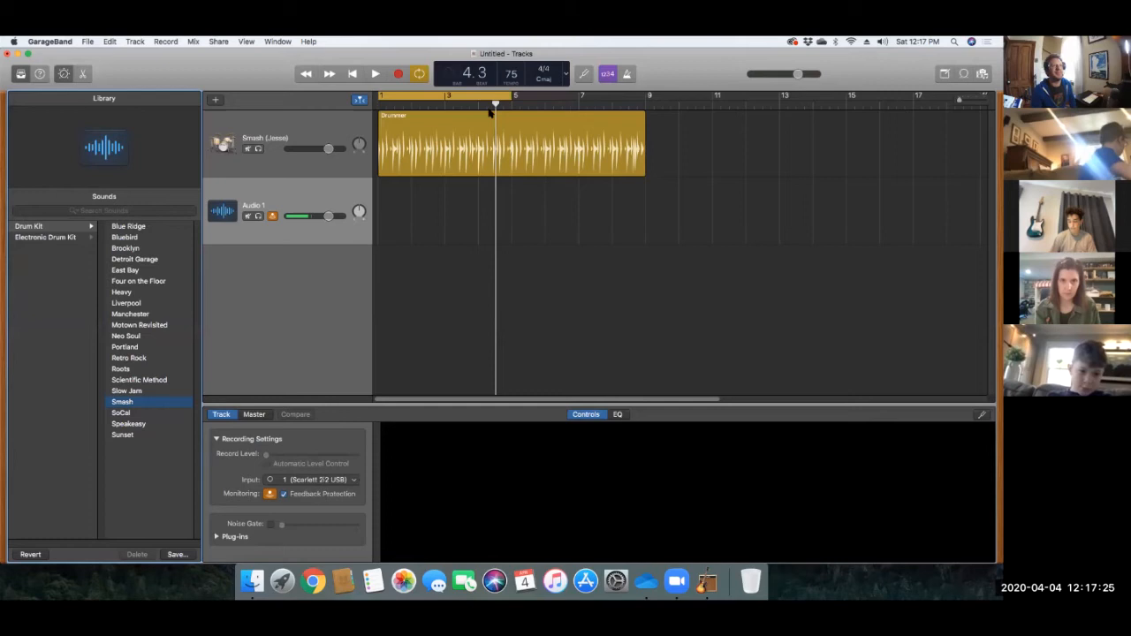
Step: Turn off cycling and record an eight-bar take on the Audio 1 track from the beginning of the project
{"action": "left_click", "coordinate": [437, 106]}
{"action": "key", "text": "Return"}
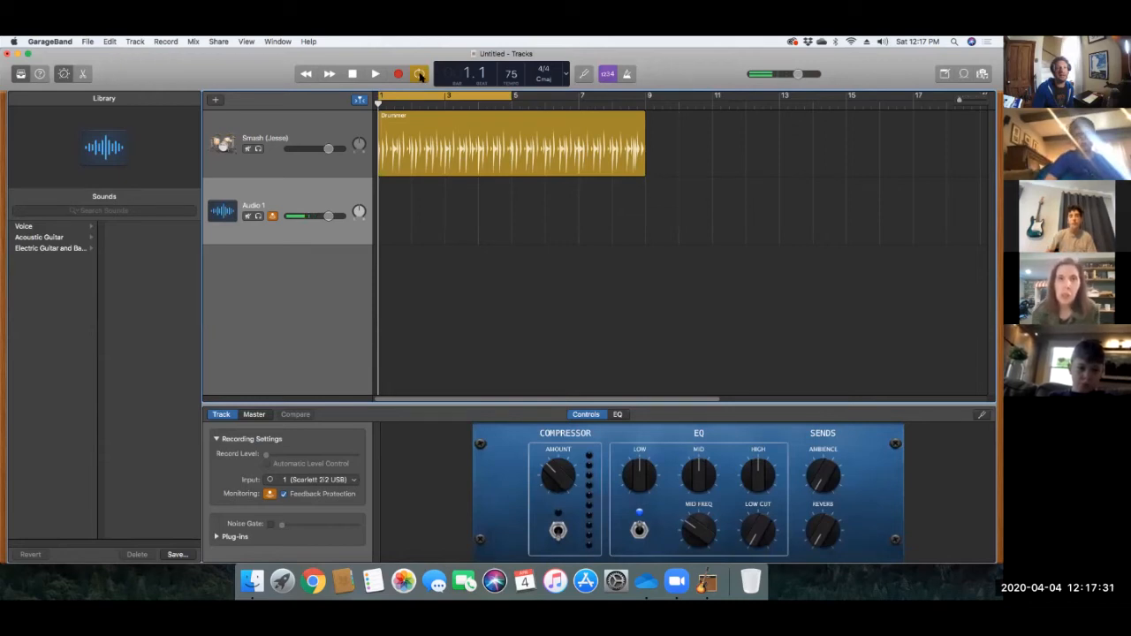
{"action": "left_click", "coordinate": [421, 75]}
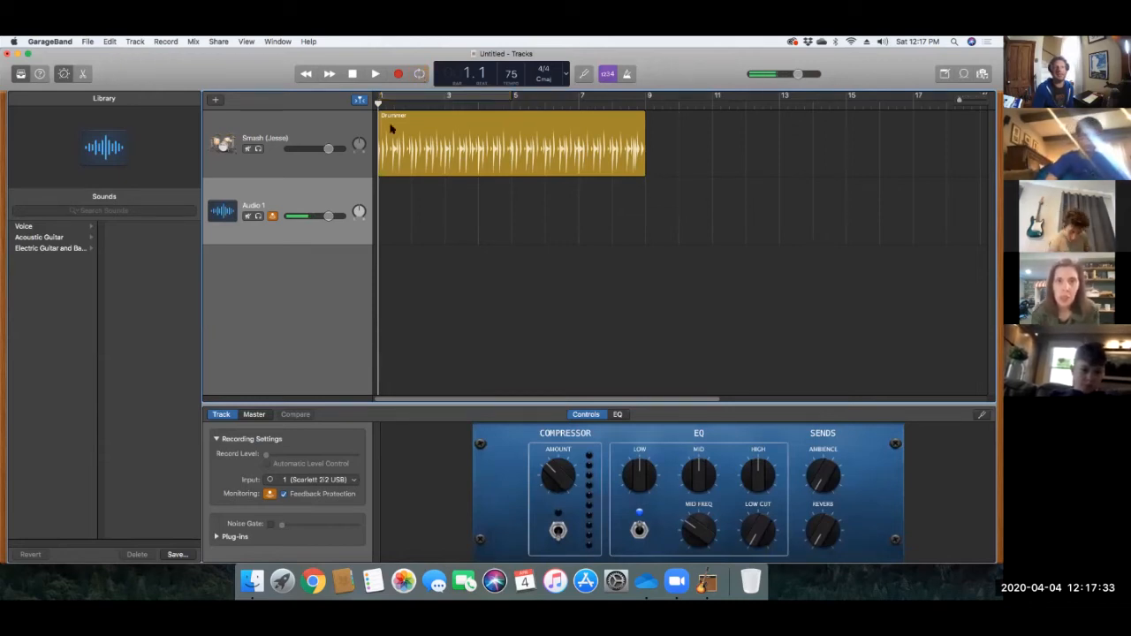
{"action": "left_click", "coordinate": [421, 76]}
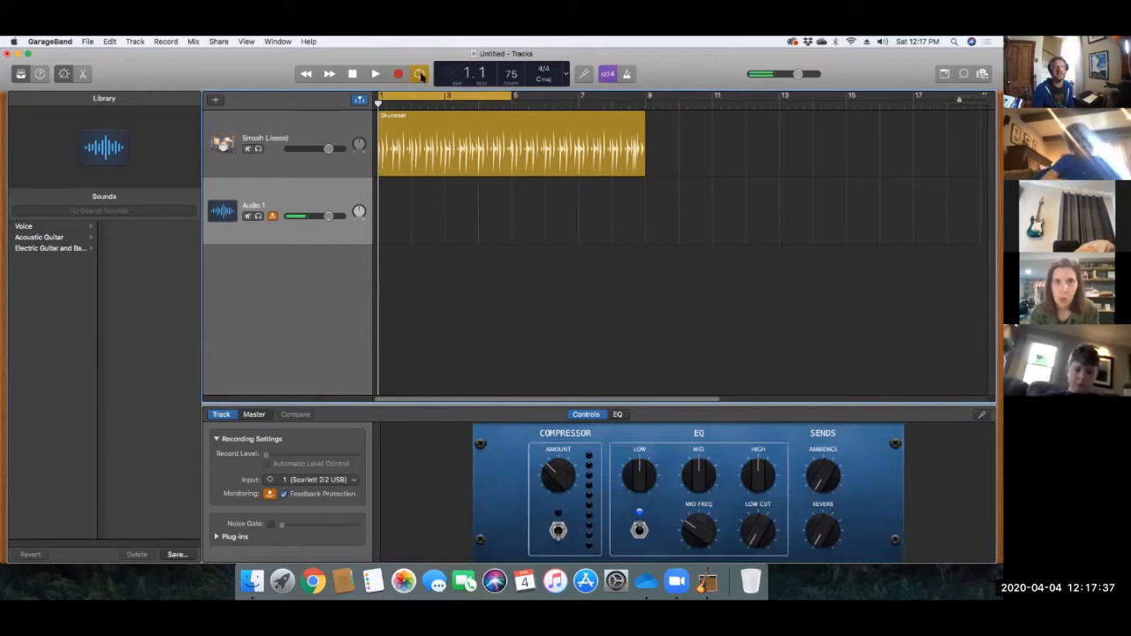
{"action": "key", "text": "c"}
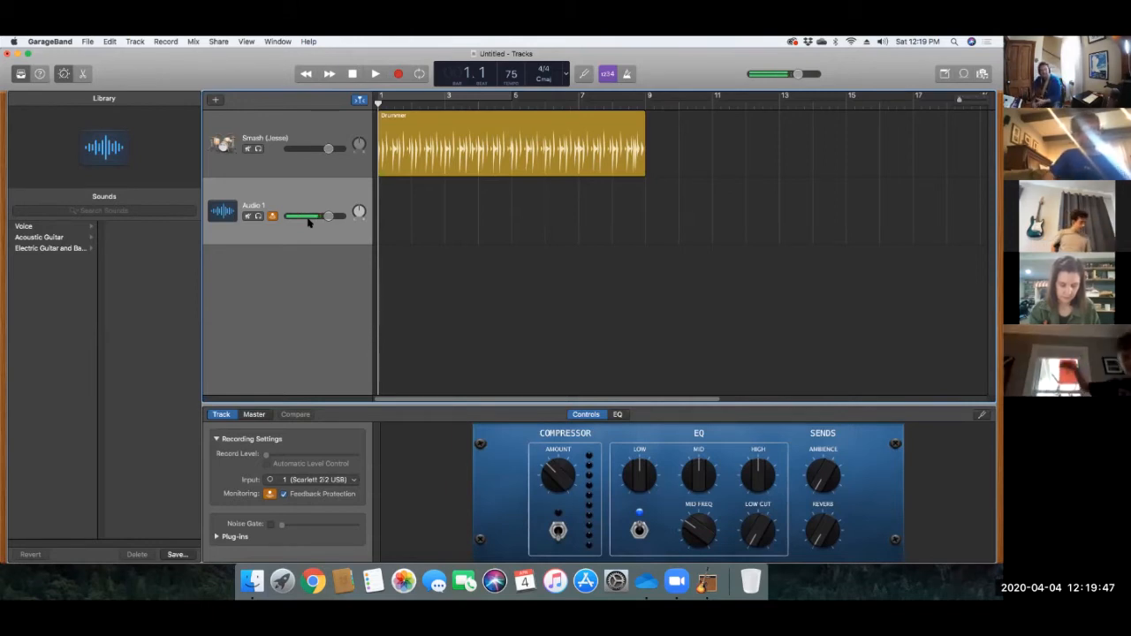
{"action": "left_click", "coordinate": [399, 77]}
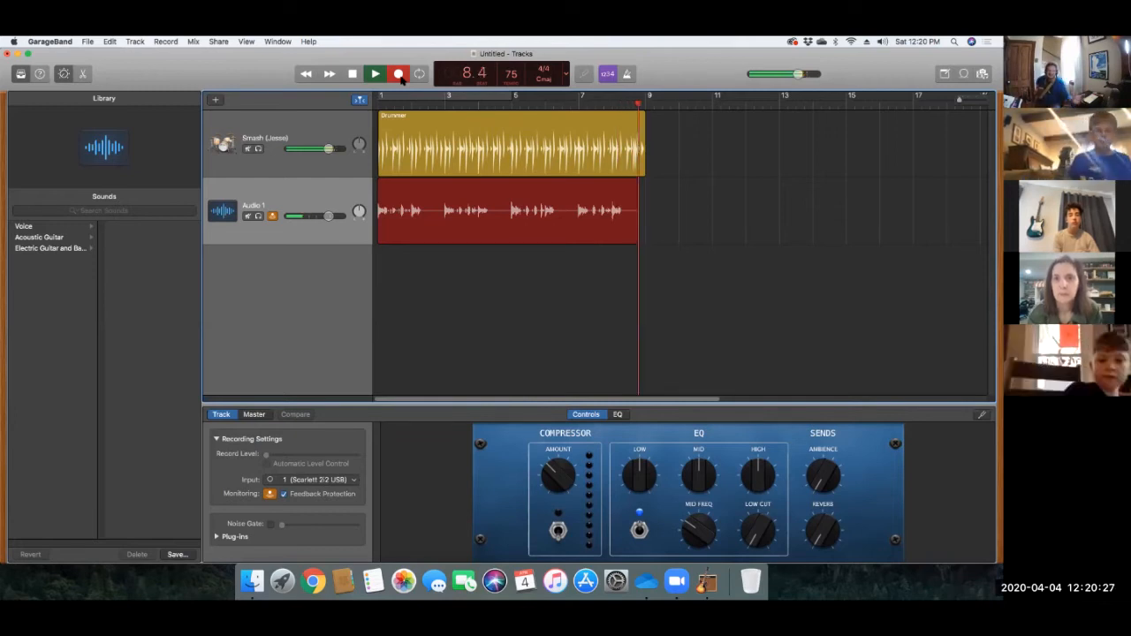
{"action": "left_click", "coordinate": [399, 75]}
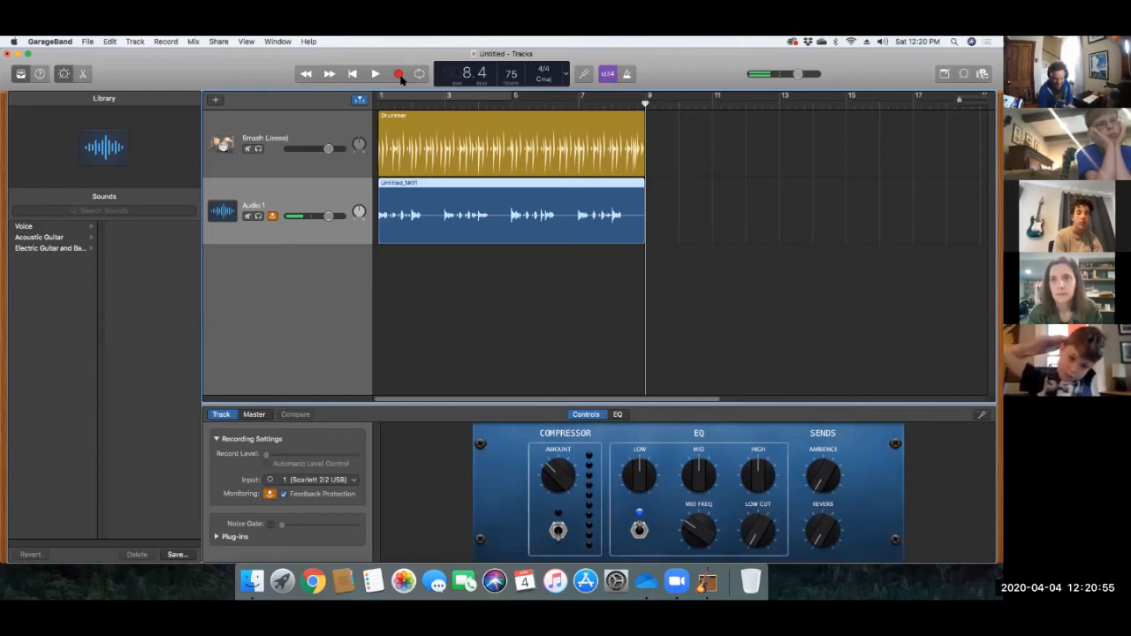
Step: Switch the output device in the audio preferences to Built-in Output
{"action": "left_click", "coordinate": [42, 42]}
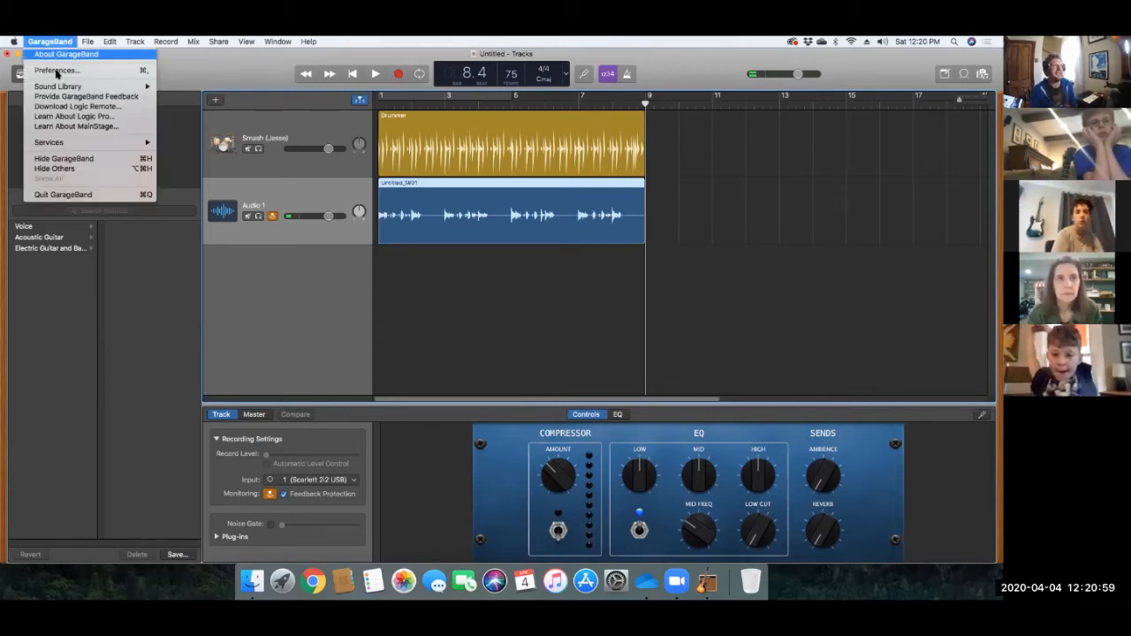
{"action": "left_click", "coordinate": [57, 71]}
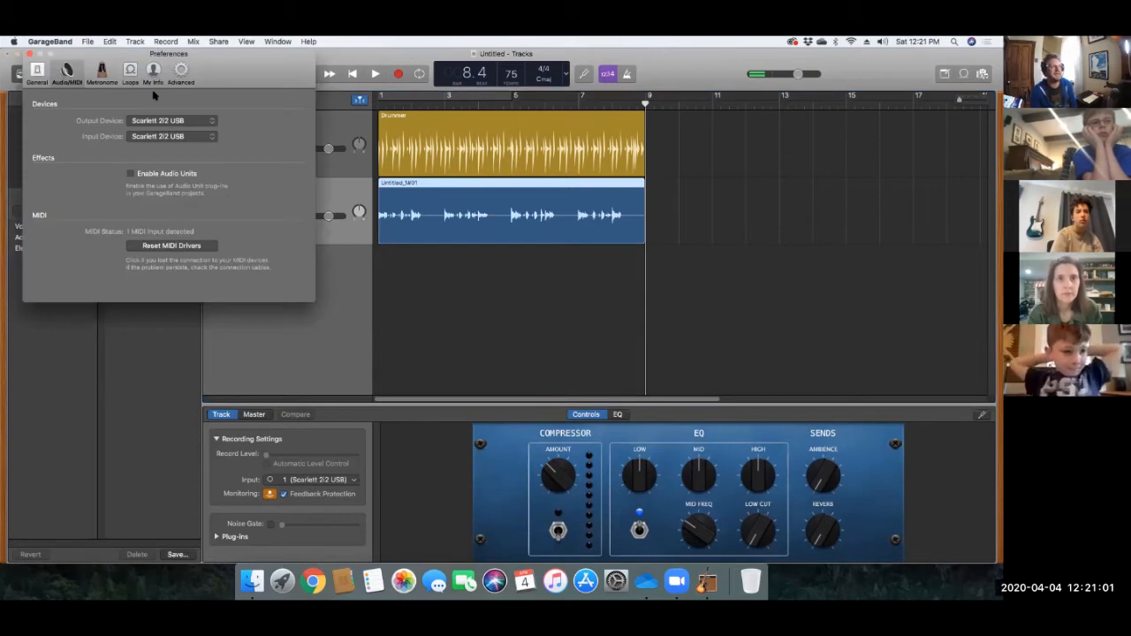
{"action": "left_click", "coordinate": [170, 121]}
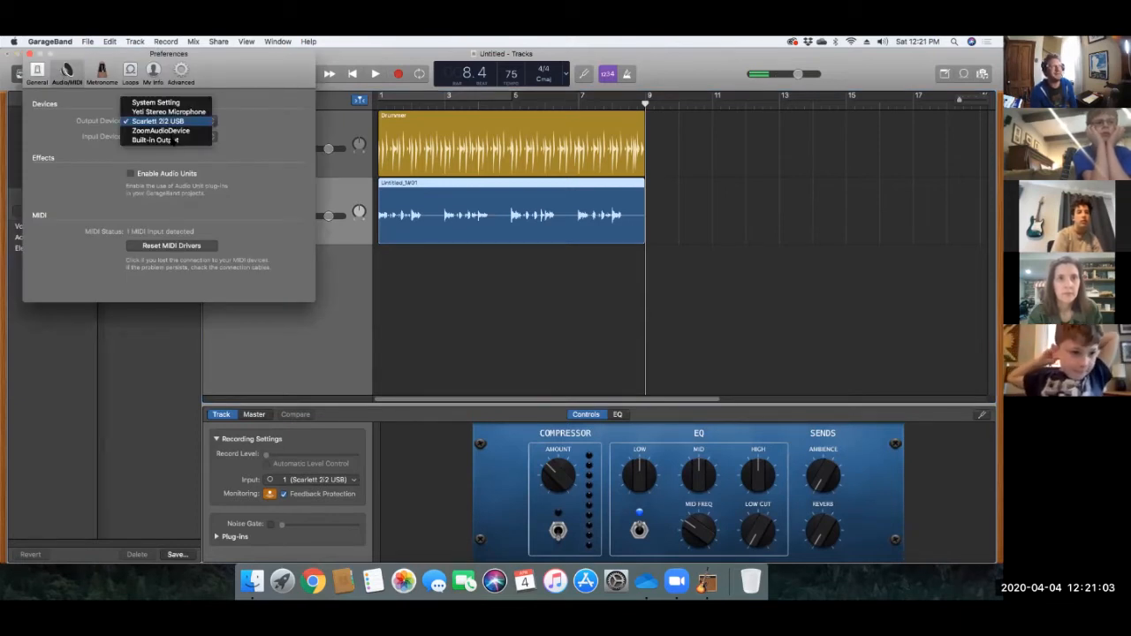
{"action": "left_click", "coordinate": [262, 124]}
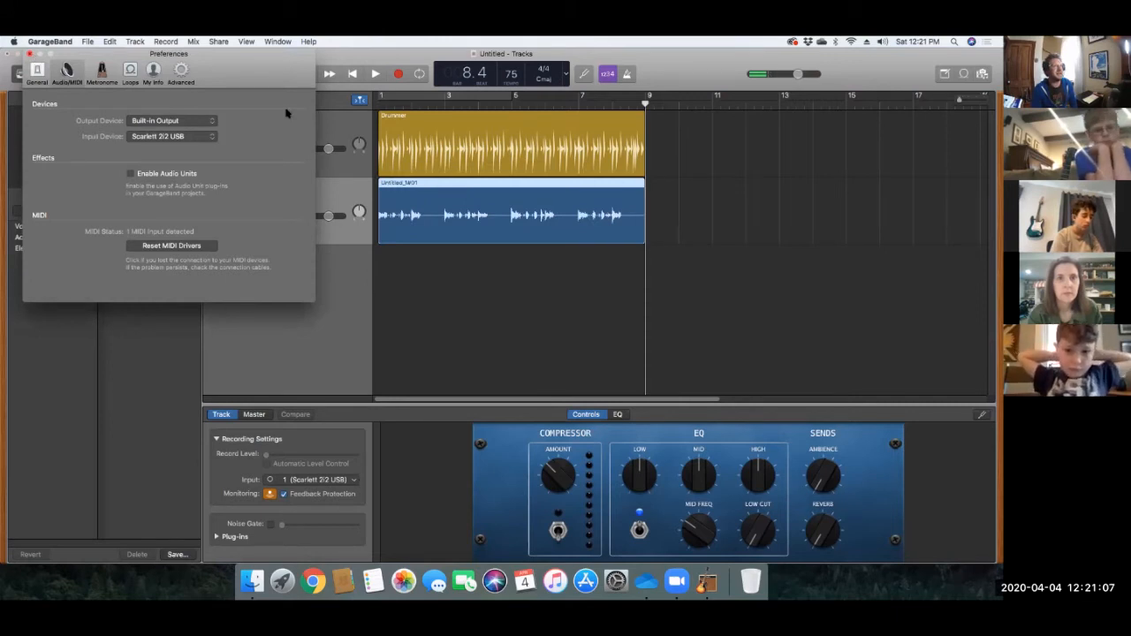
Step: Close the preferences and play the drums and the recorded audio from the beginning through bar 8
{"action": "left_click", "coordinate": [478, 129]}
{"action": "key", "text": "Return"}
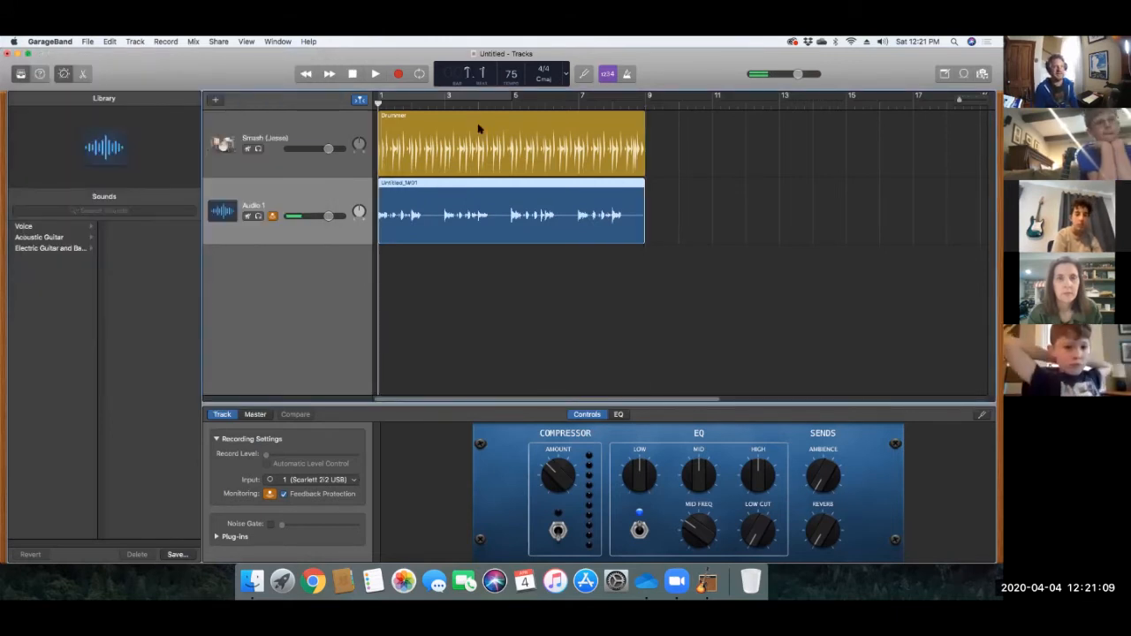
{"action": "key", "text": "space"}
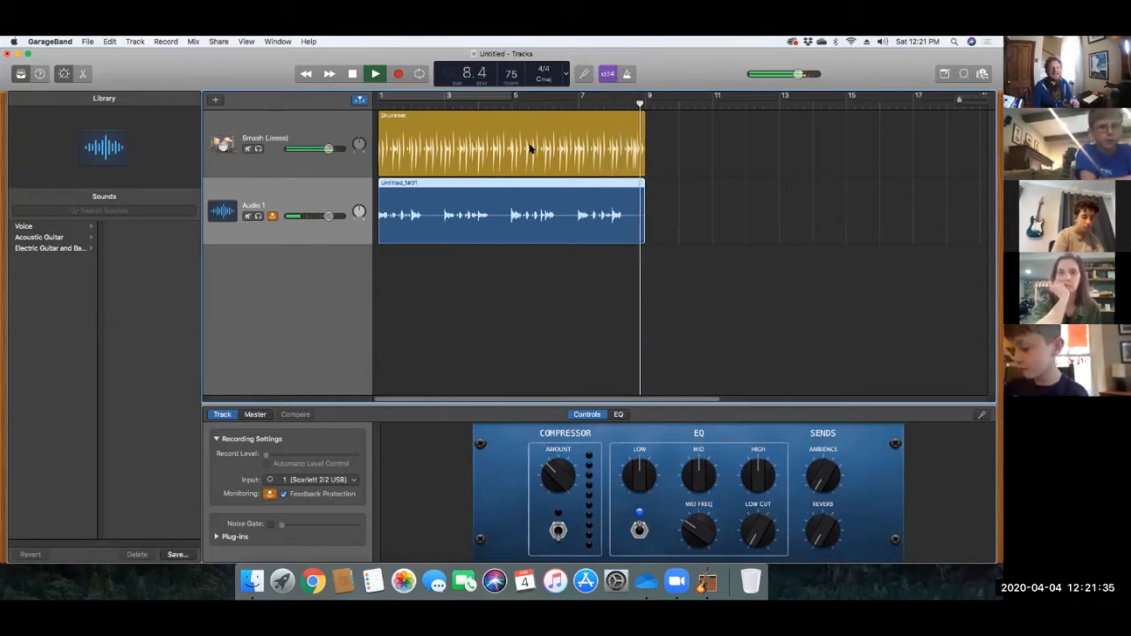
{"action": "key", "text": "space"}
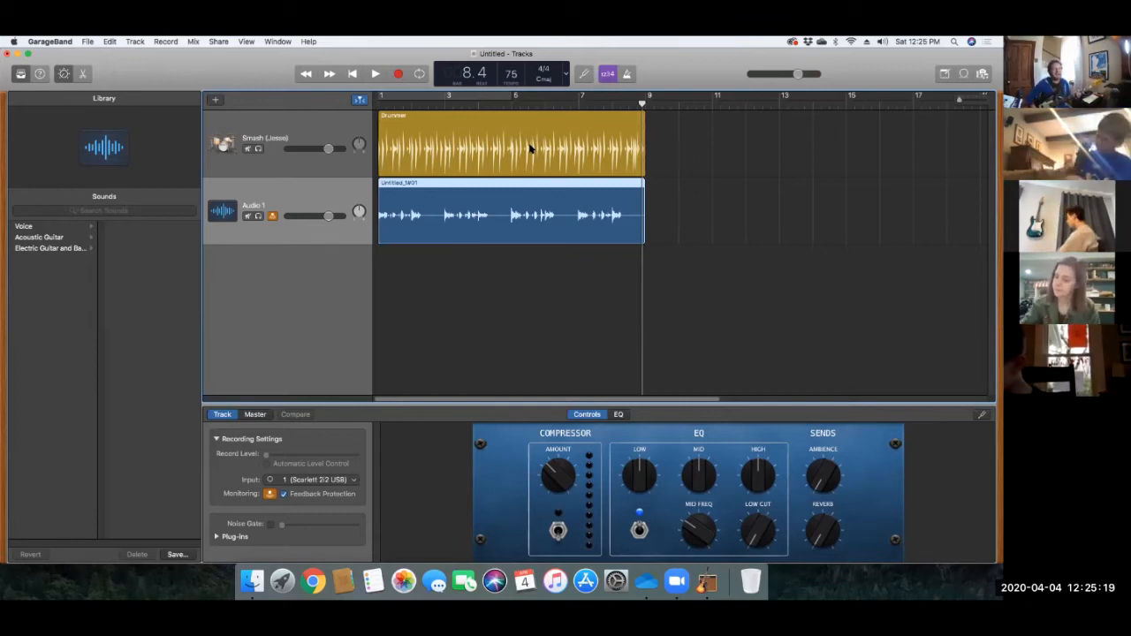
Step: Create a guitar or bass audio track that uses Input 2
{"action": "left_click", "coordinate": [214, 100]}
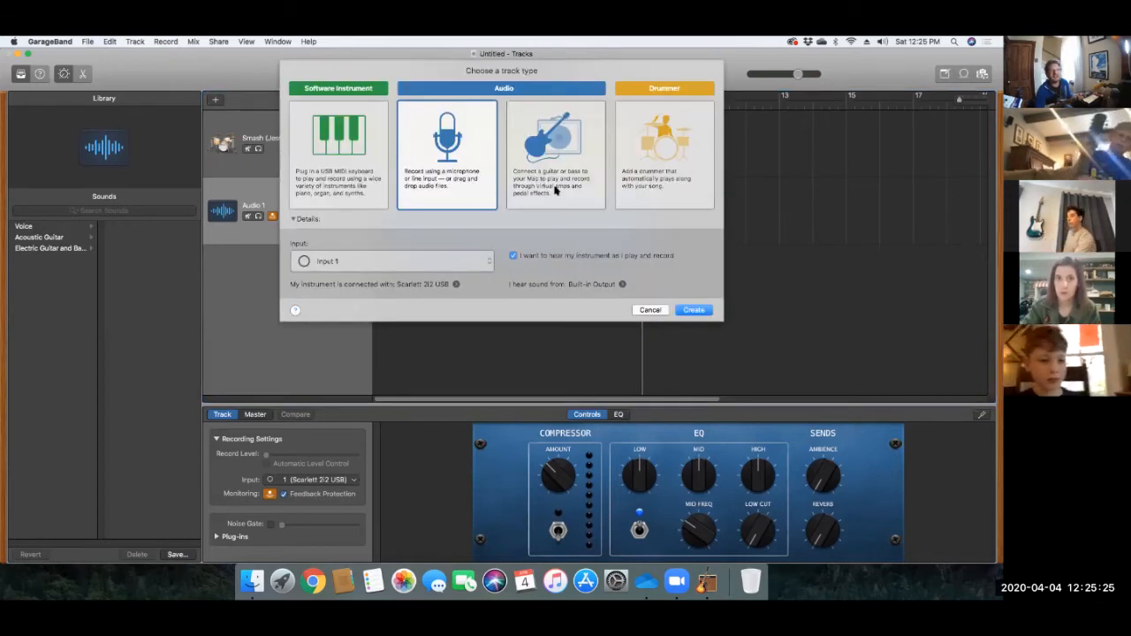
{"action": "left_click", "coordinate": [556, 187]}
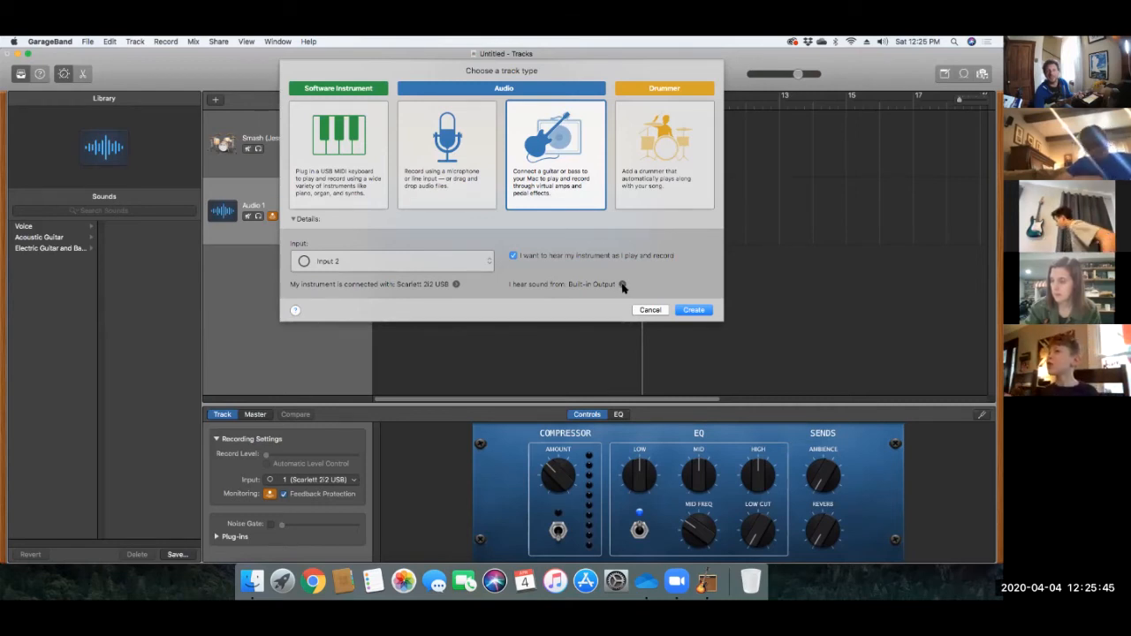
{"action": "left_click", "coordinate": [693, 312]}
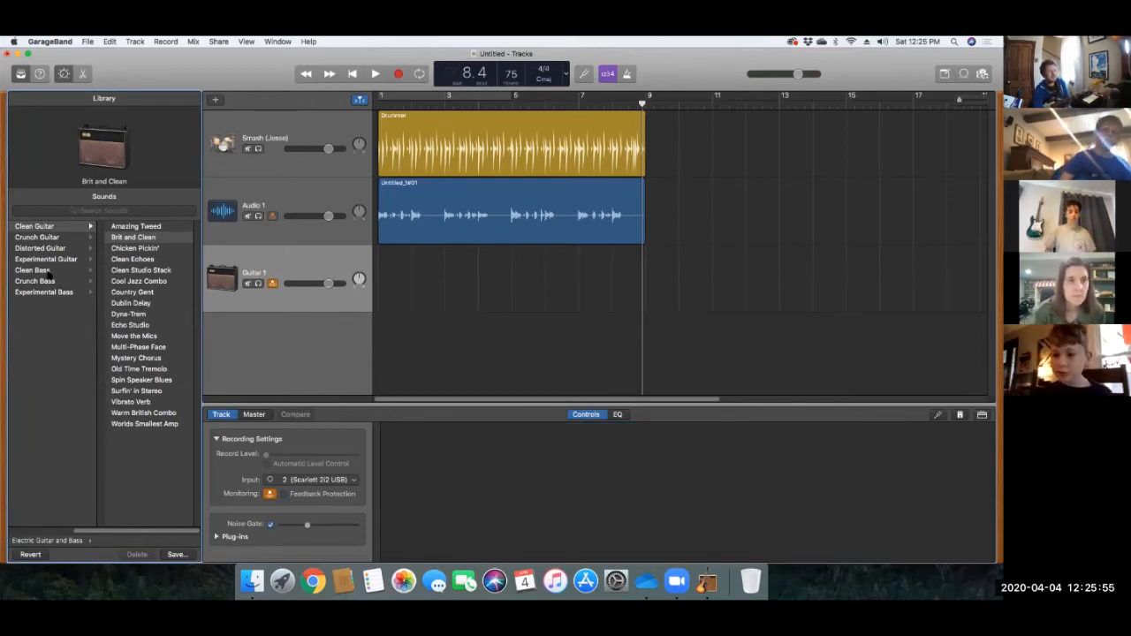
Step: Audition the bass sounds 60's Combo, Hi-Fi DI and Razor Bass on the new track, and settle on 60's Combo from Clean Bass
{"action": "left_click", "coordinate": [49, 272]}
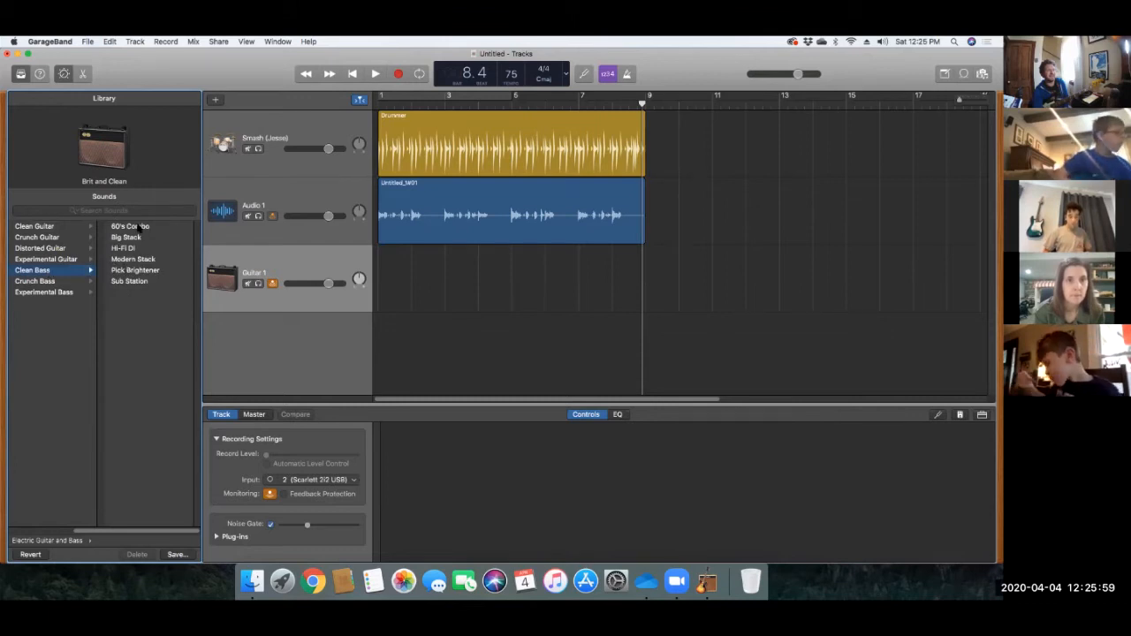
{"action": "left_click", "coordinate": [139, 227]}
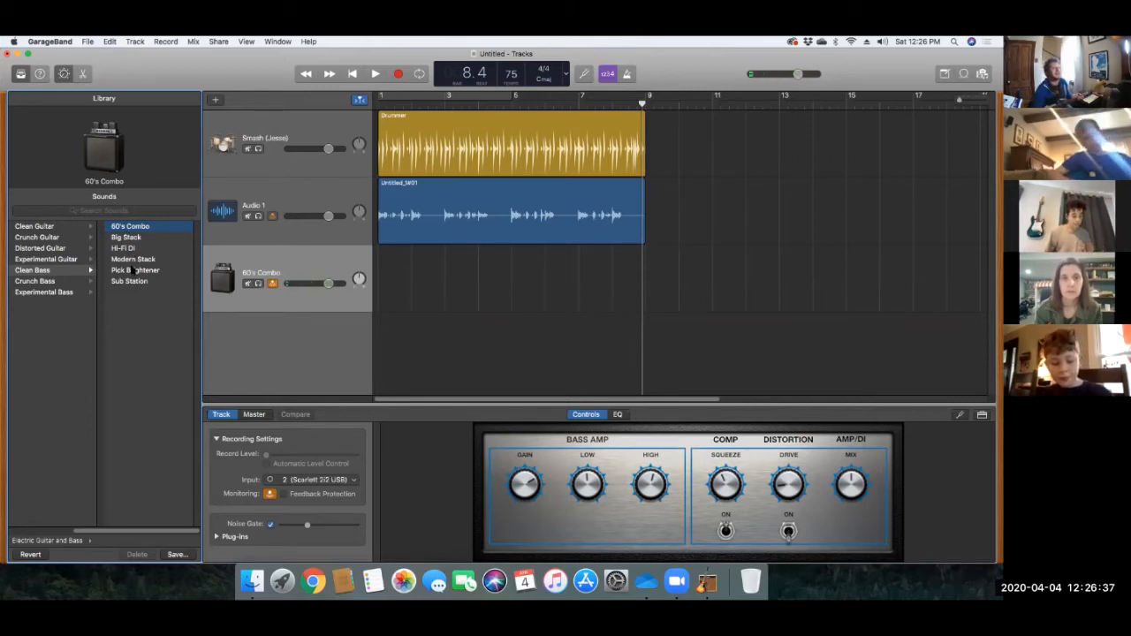
{"action": "left_click", "coordinate": [129, 251]}
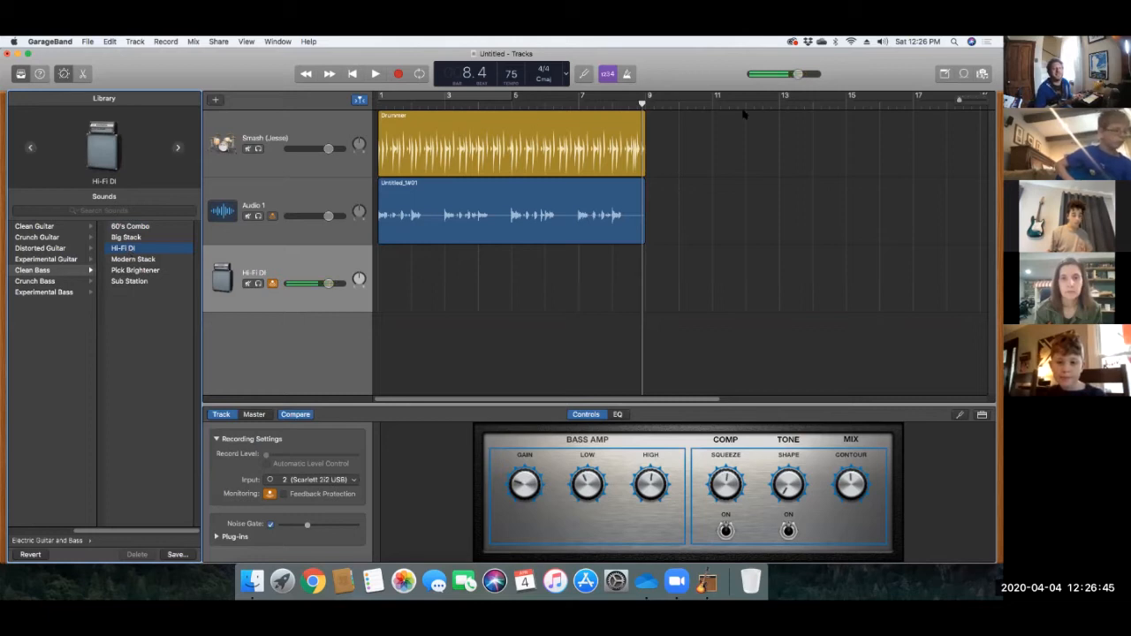
{"action": "left_click", "coordinate": [89, 281]}
{"action": "left_click", "coordinate": [131, 237]}
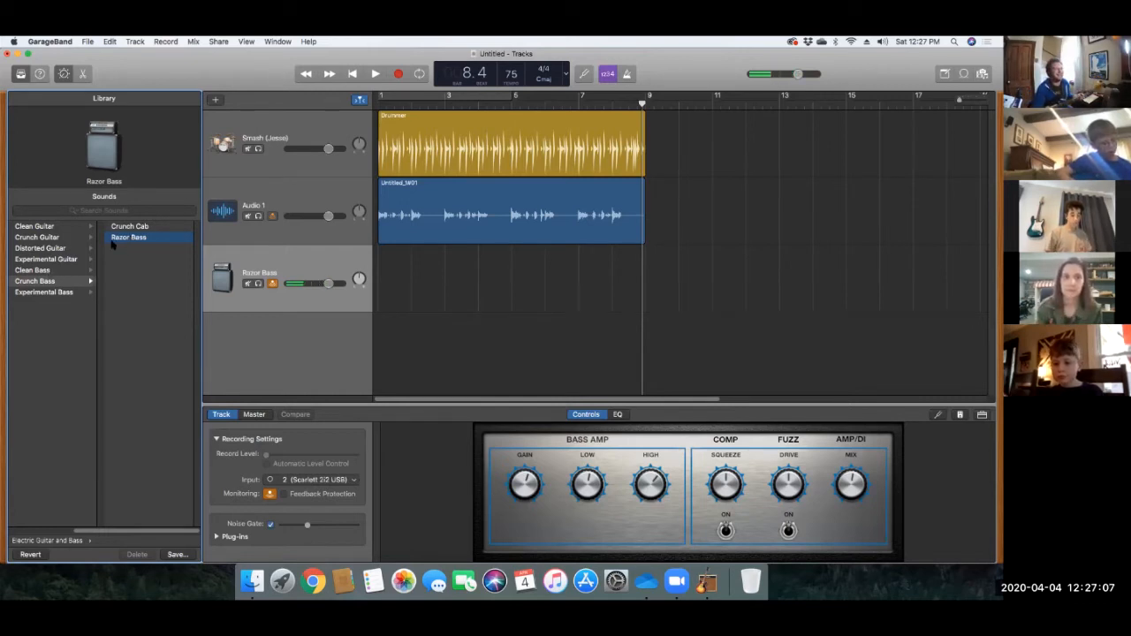
{"action": "left_click", "coordinate": [39, 270]}
{"action": "left_click", "coordinate": [130, 227]}
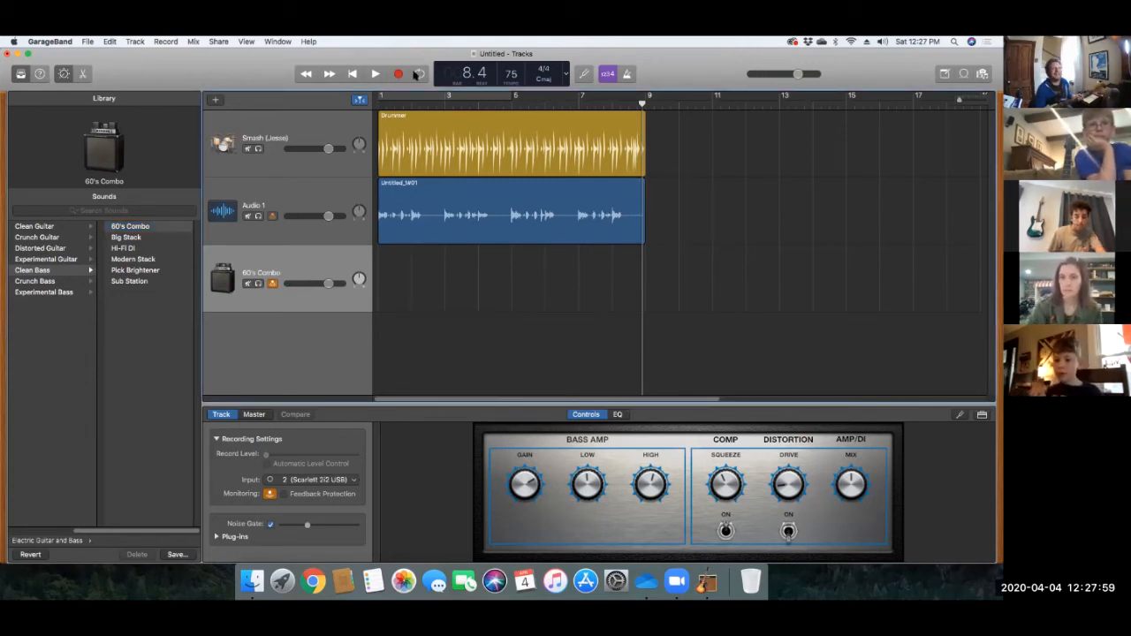
Step: Return the playhead to the beginning, move it to bar 7, and bring it back to the start of the song
{"action": "left_click", "coordinate": [353, 75]}
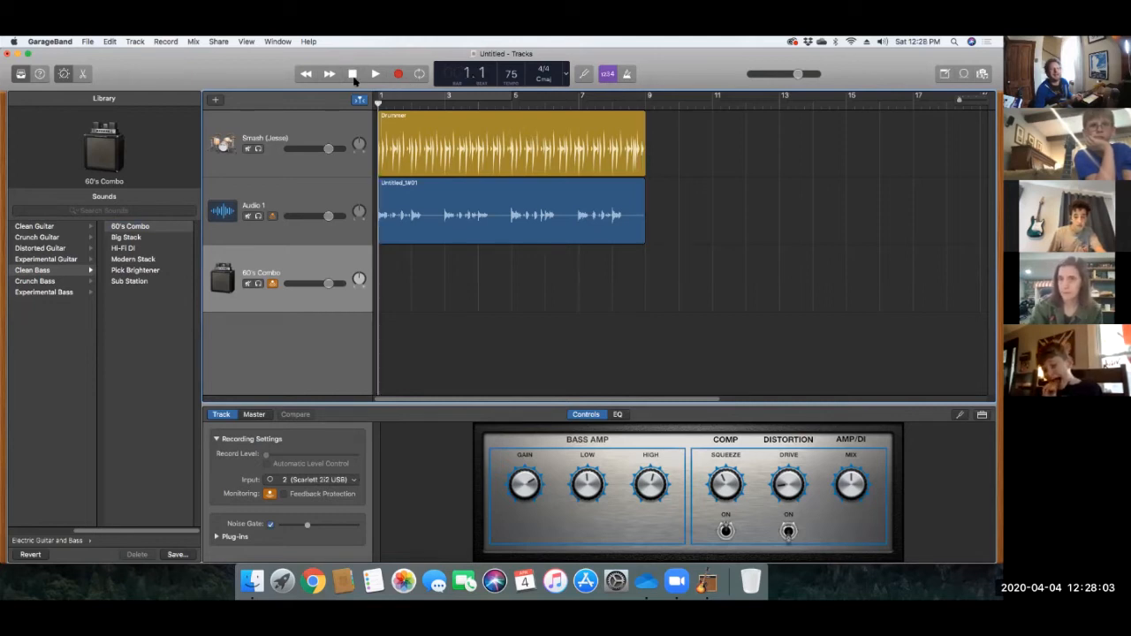
{"action": "left_click", "coordinate": [612, 161]}
{"action": "left_click", "coordinate": [573, 116]}
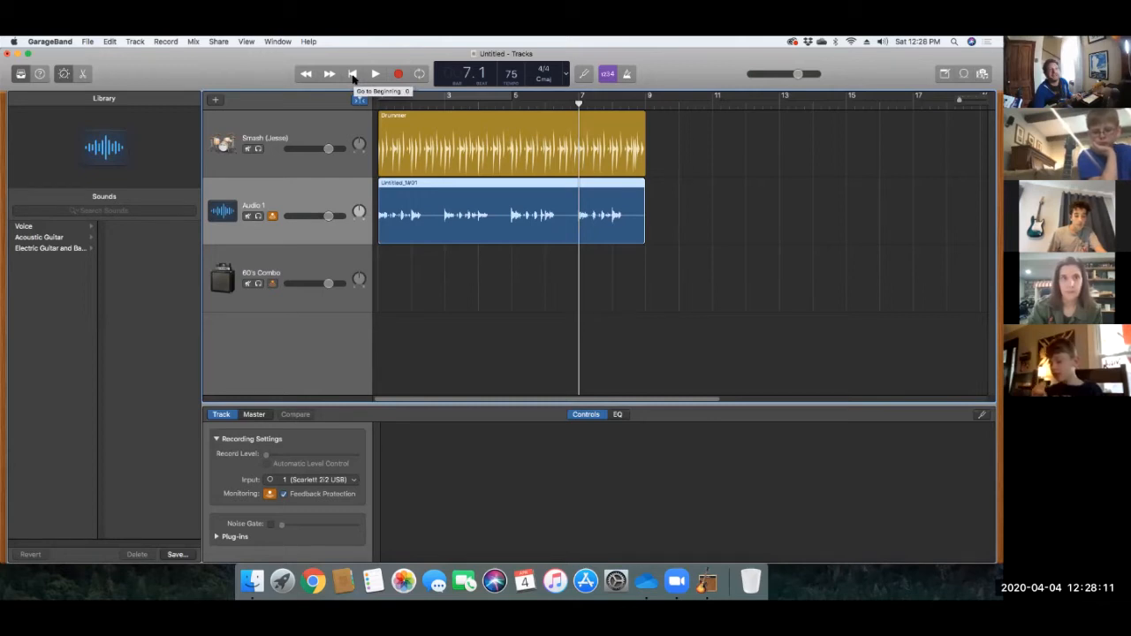
{"action": "left_click", "coordinate": [352, 76]}
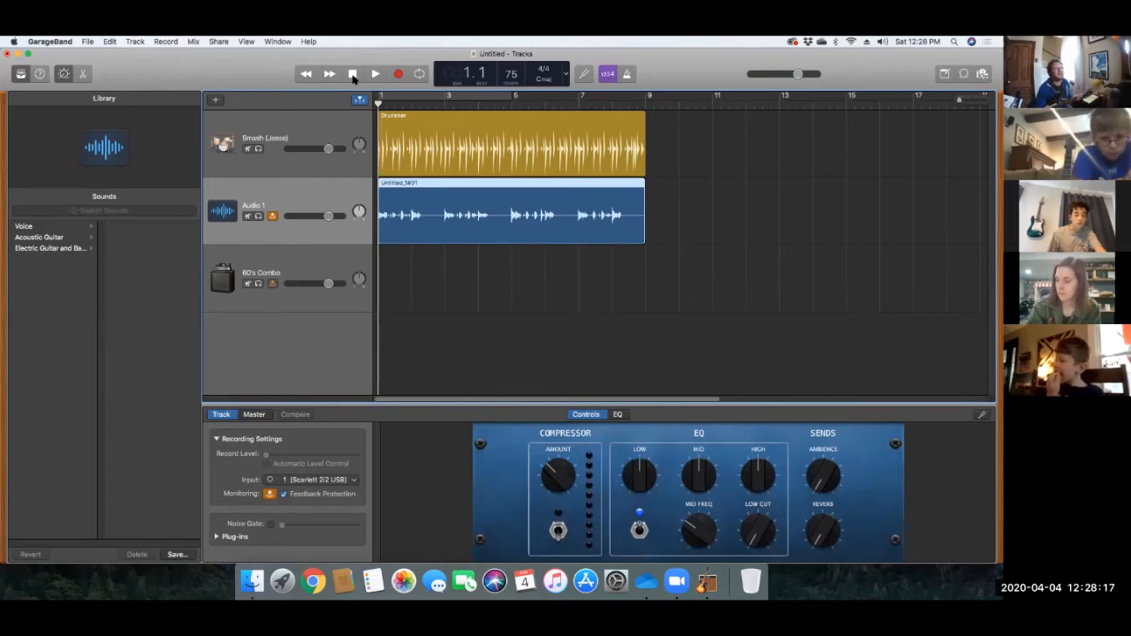
Step: Switch between the Audio 1 and 60's Combo tracks to compare their input and sound settings
{"action": "left_click", "coordinate": [282, 272]}
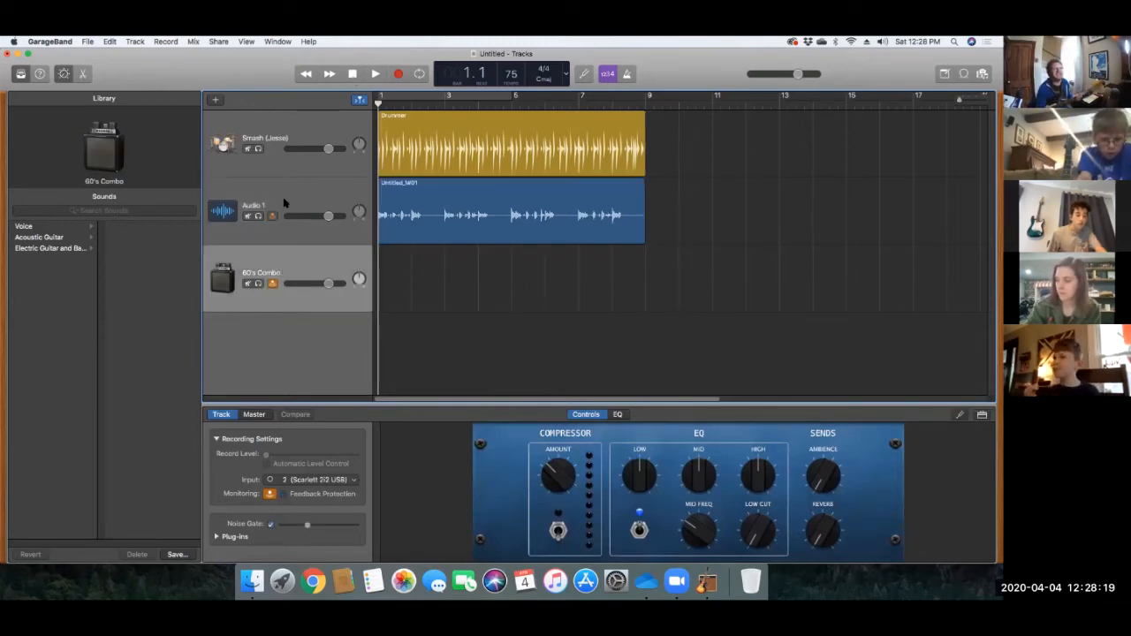
{"action": "left_click", "coordinate": [286, 197]}
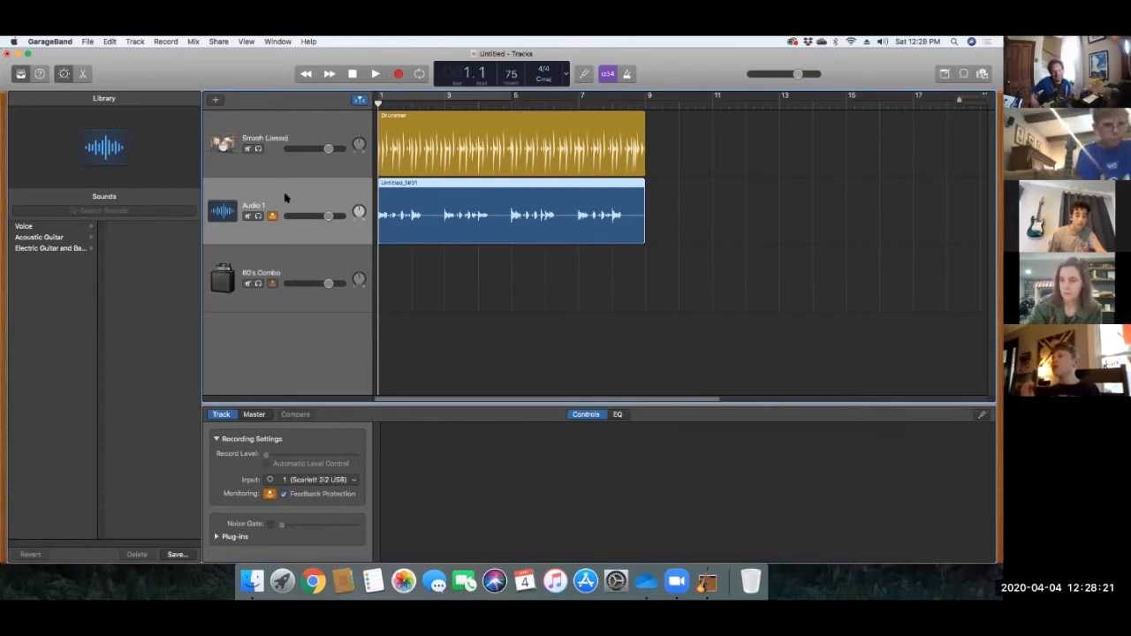
{"action": "left_click", "coordinate": [289, 272]}
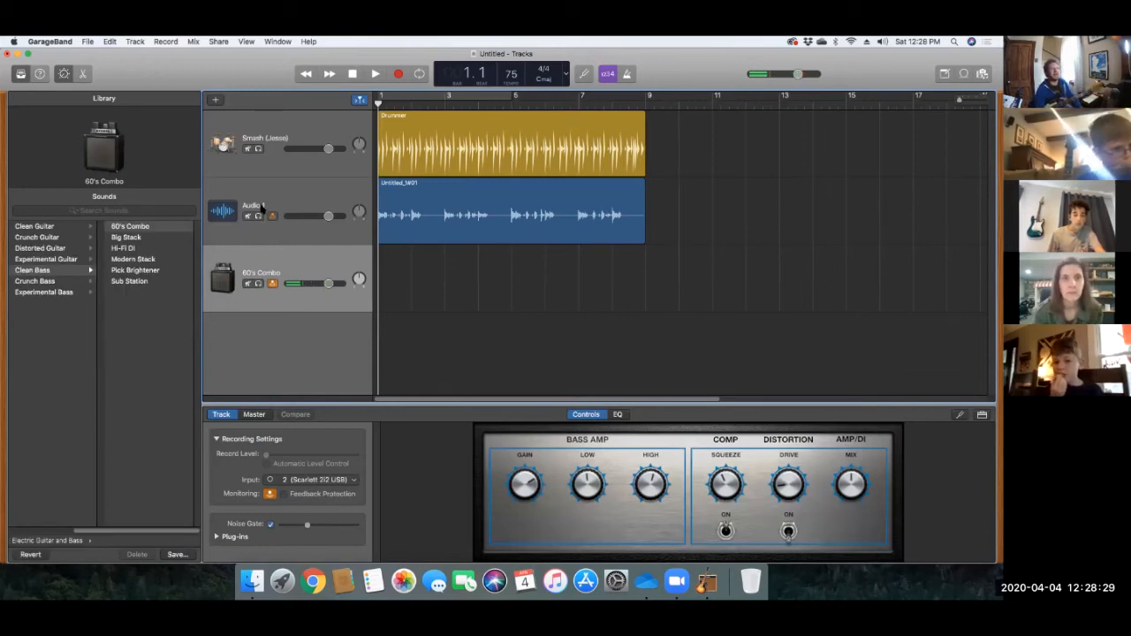
Step: Rename the Audio 1 track as Acoustic Guitar
{"action": "left_click", "coordinate": [261, 207]}
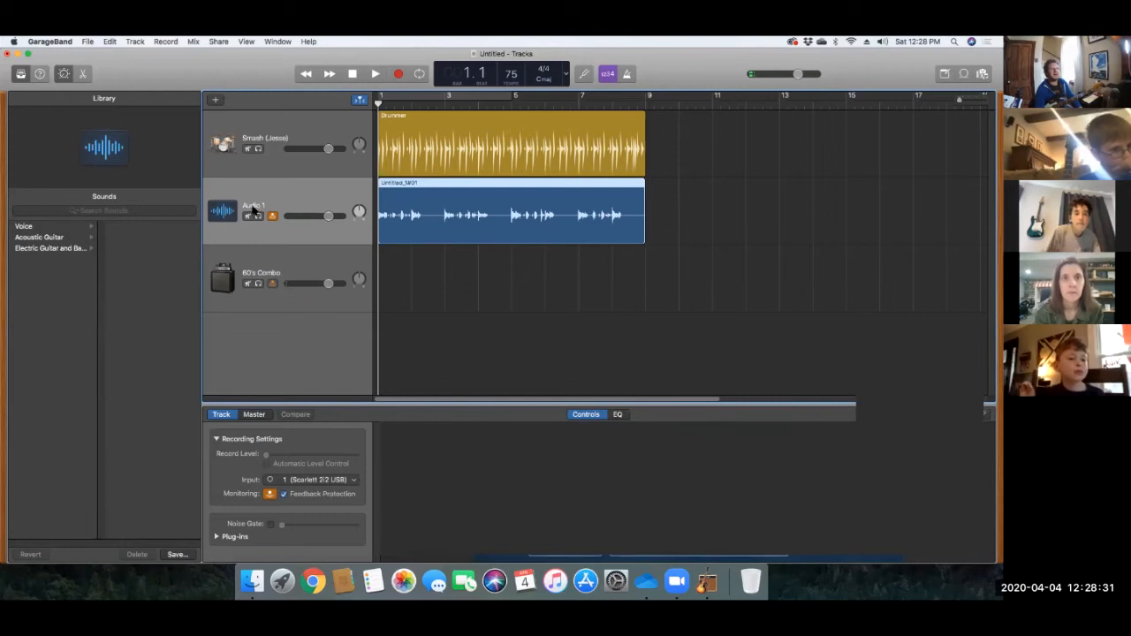
{"action": "right_click", "coordinate": [262, 207]}
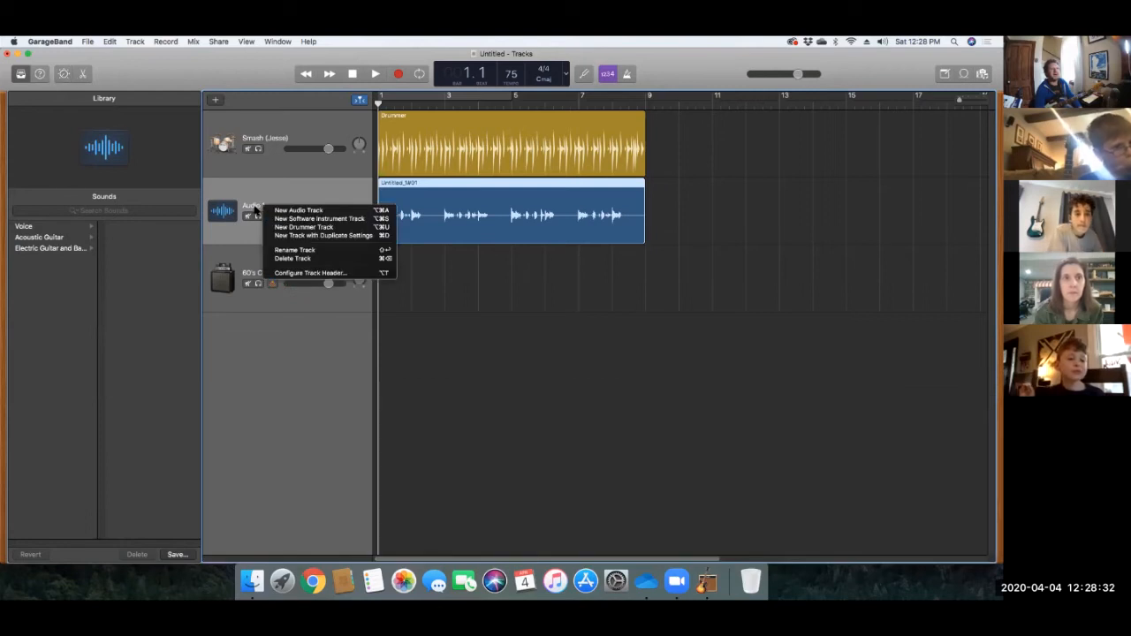
{"action": "left_click", "coordinate": [305, 252]}
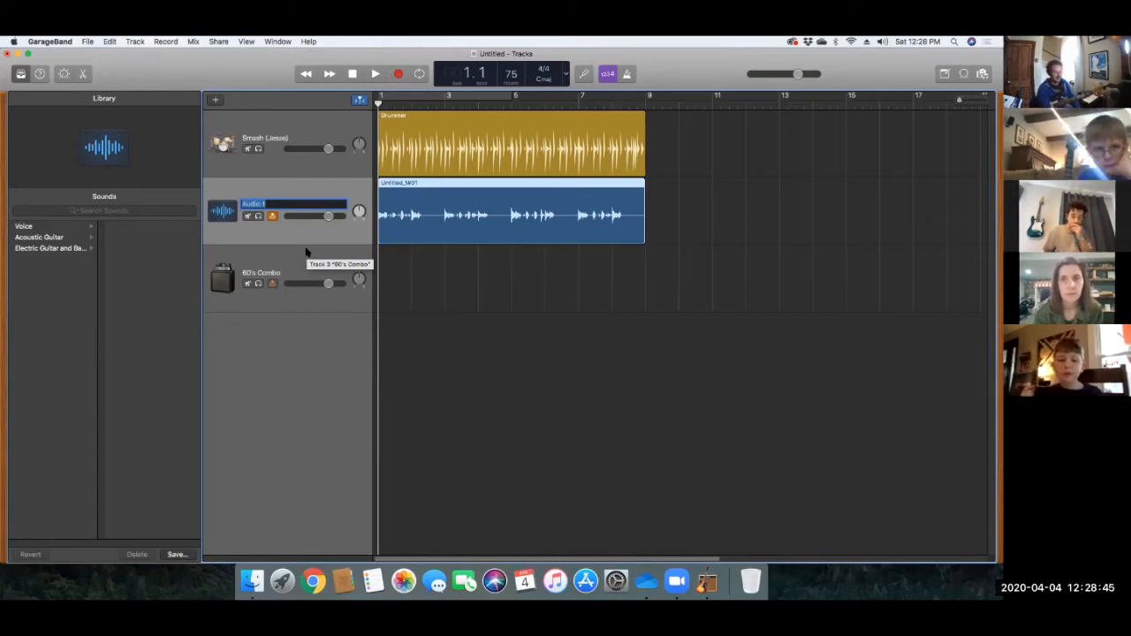
{"action": "type", "text": "Acoustic Guitar"}
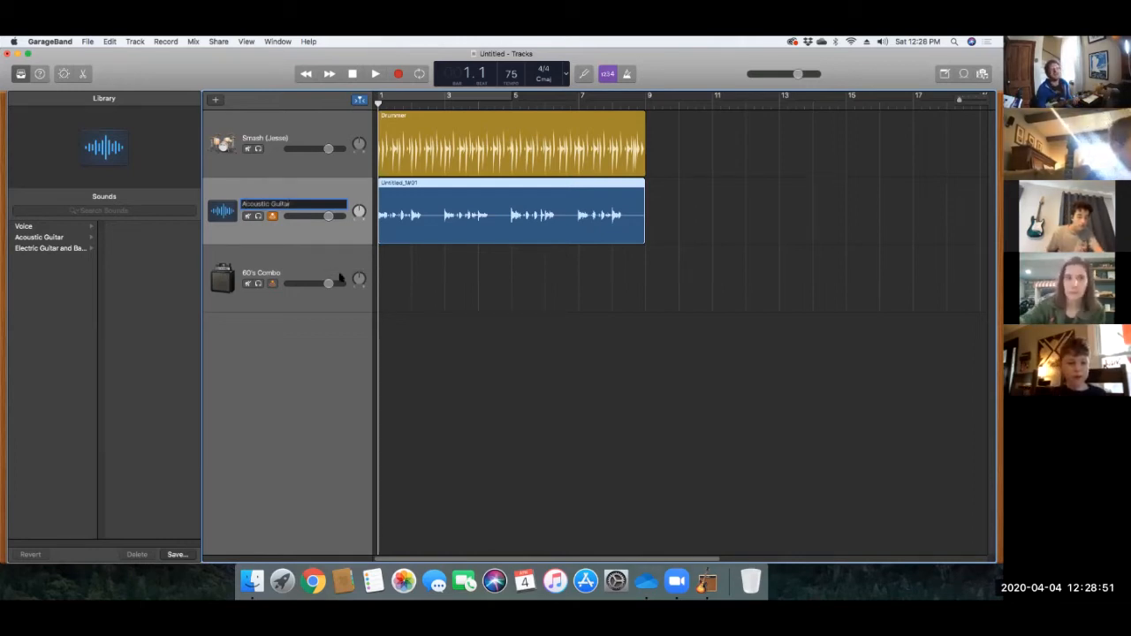
{"action": "key", "text": "Return"}
Step: Rename the 60's Combo track as Bass Guitar
{"action": "left_click", "coordinate": [265, 274]}
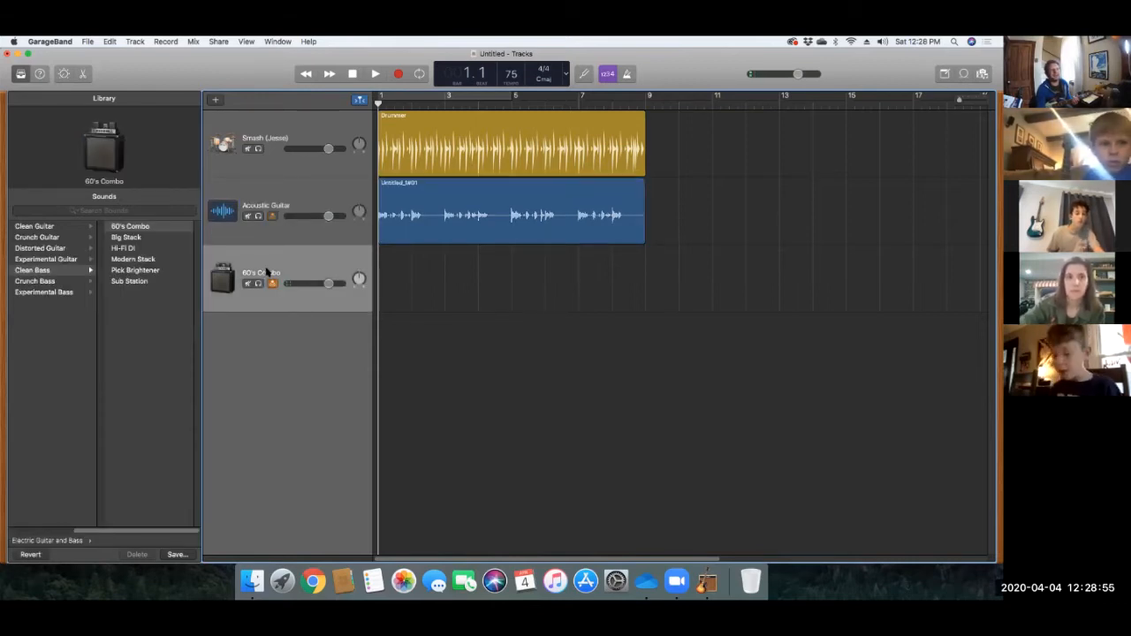
{"action": "right_click", "coordinate": [267, 272]}
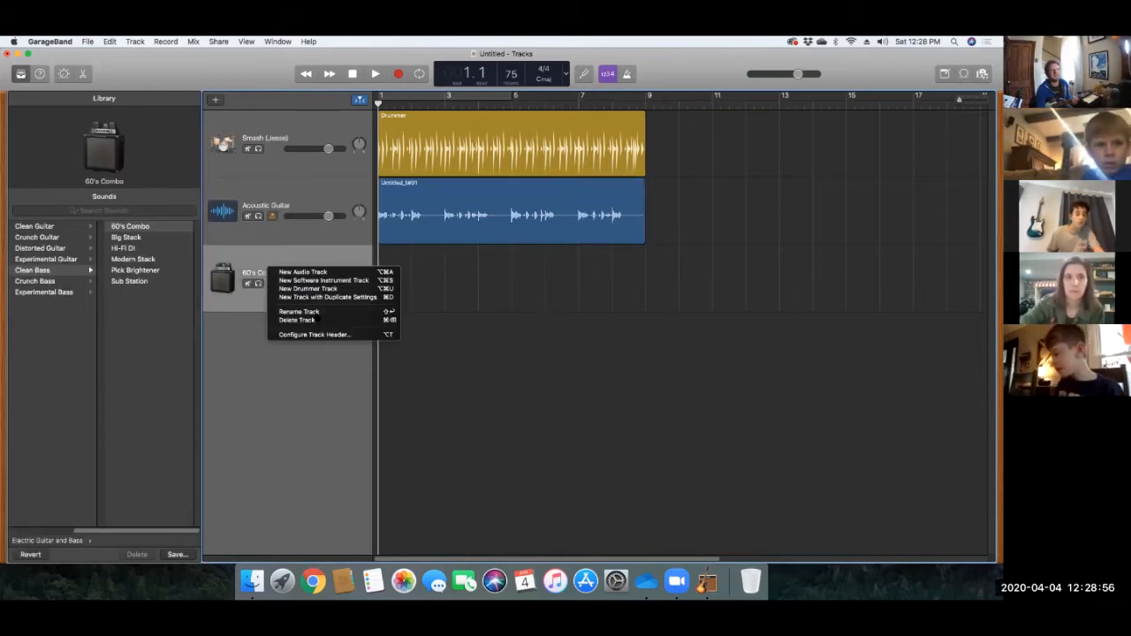
{"action": "left_click", "coordinate": [316, 316]}
{"action": "type", "text": "Bass Guit"}
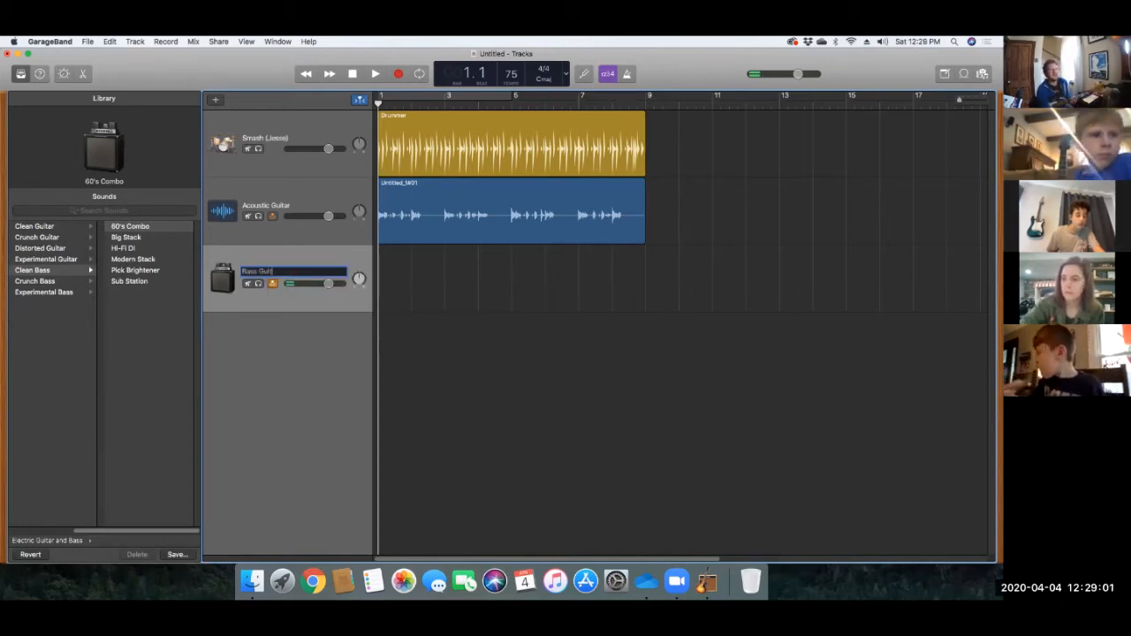
{"action": "type", "text": "ar"}
{"action": "key", "text": "Return"}
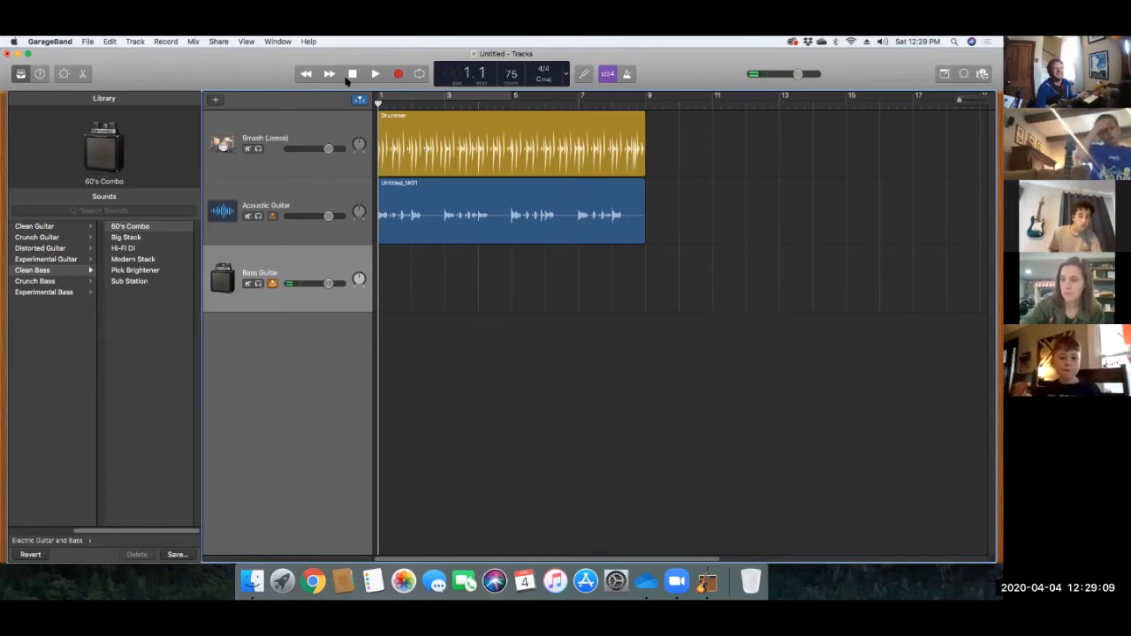
Step: Record a bass part on the Bass Guitar track from bar 1 through bar 8, and play all tracks back from the beginning
{"action": "left_click", "coordinate": [400, 74]}
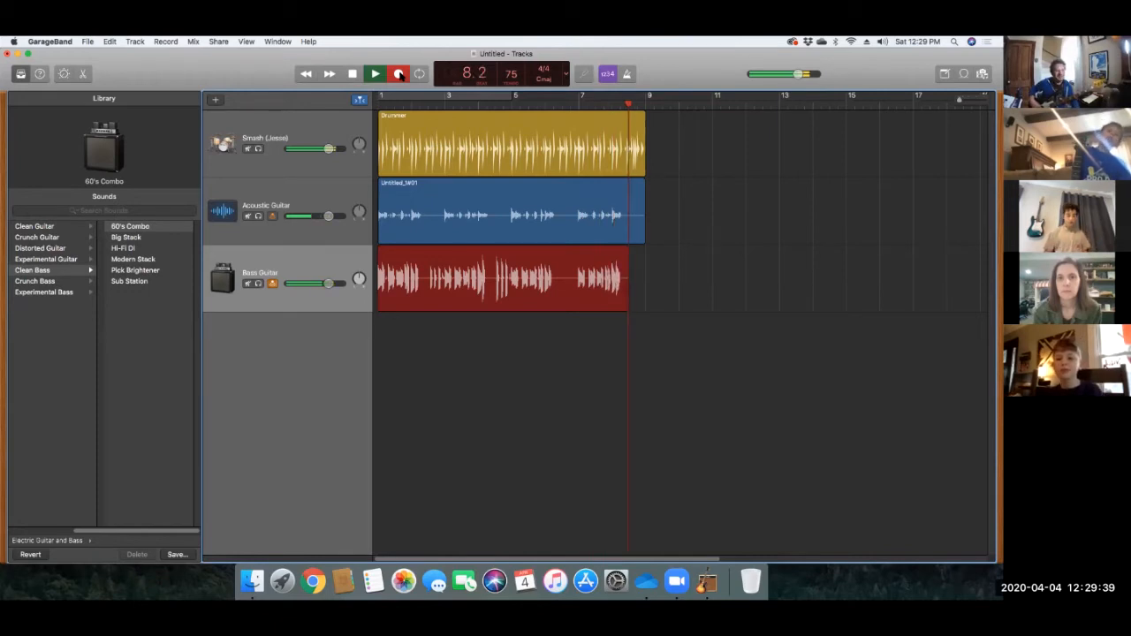
{"action": "left_click", "coordinate": [399, 74]}
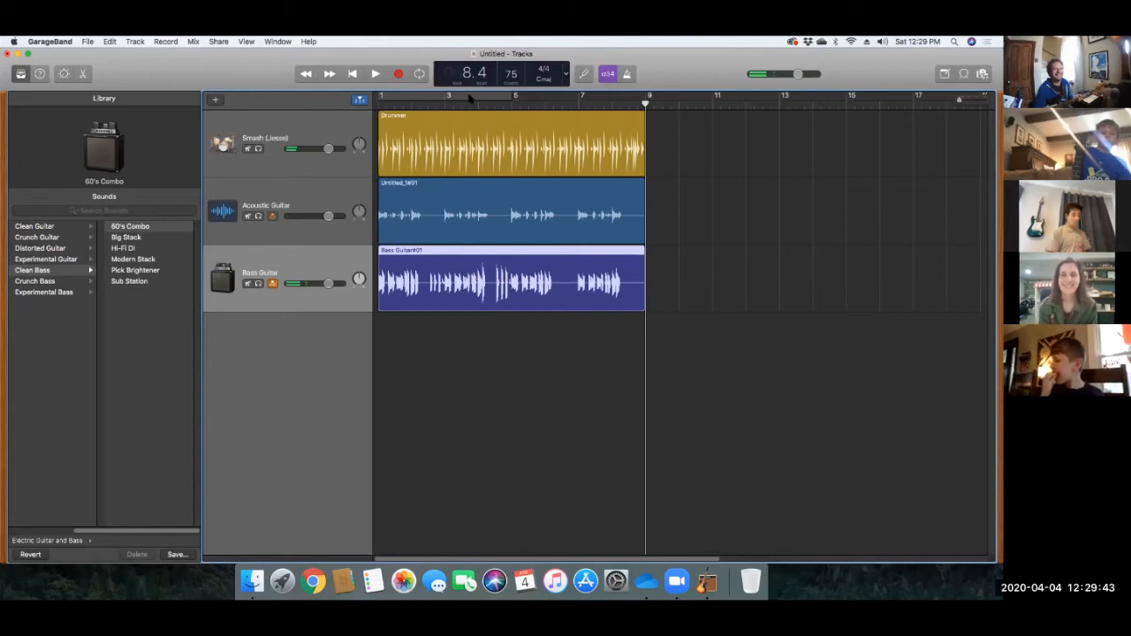
{"action": "key", "text": "Return"}
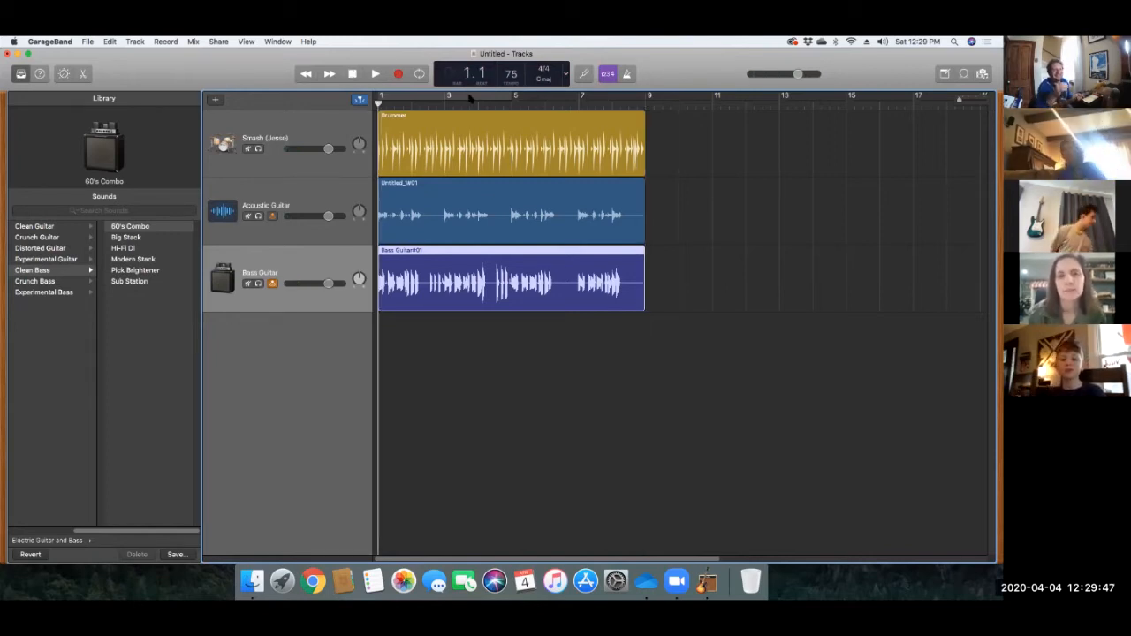
{"action": "key", "text": "space"}
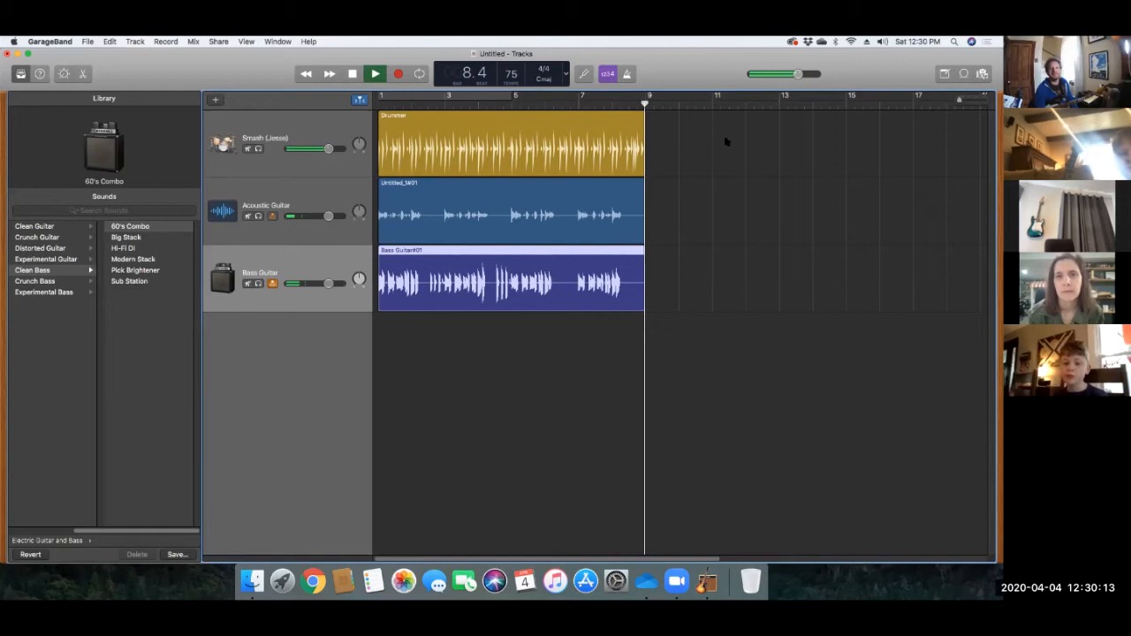
{"action": "key", "text": "space"}
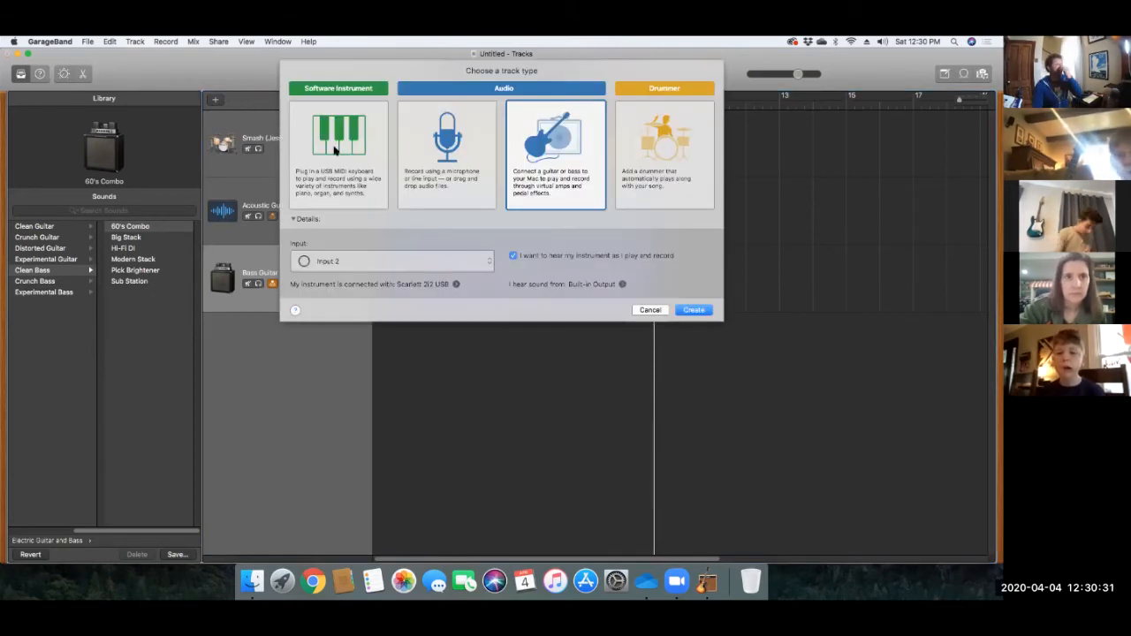
Step: Create a new software instrument track
{"action": "left_click", "coordinate": [340, 155]}
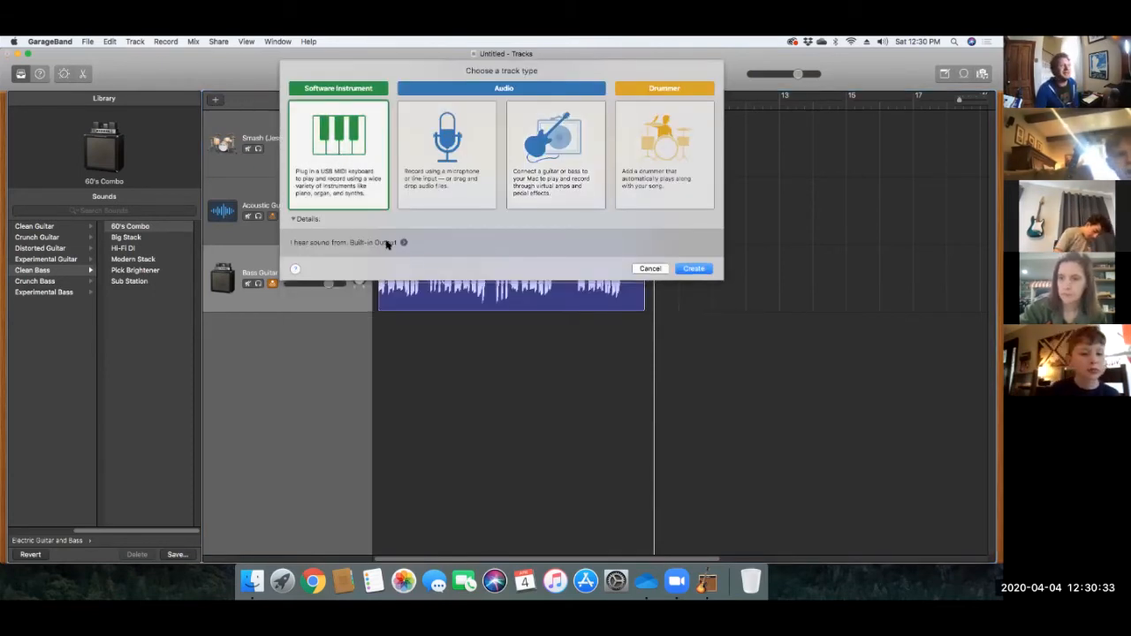
{"action": "left_click", "coordinate": [694, 269]}
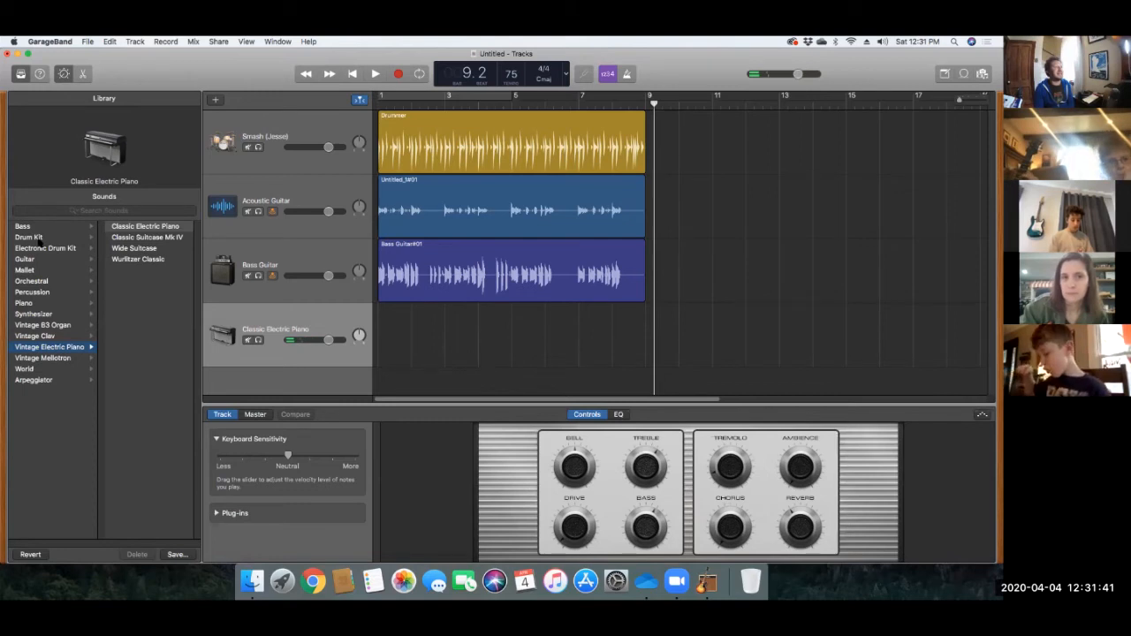
Step: Try the Blue Ridge drum kit on the new track, and settle on Wurlitzer Classic from Vintage Electric Piano
{"action": "left_click", "coordinate": [36, 238]}
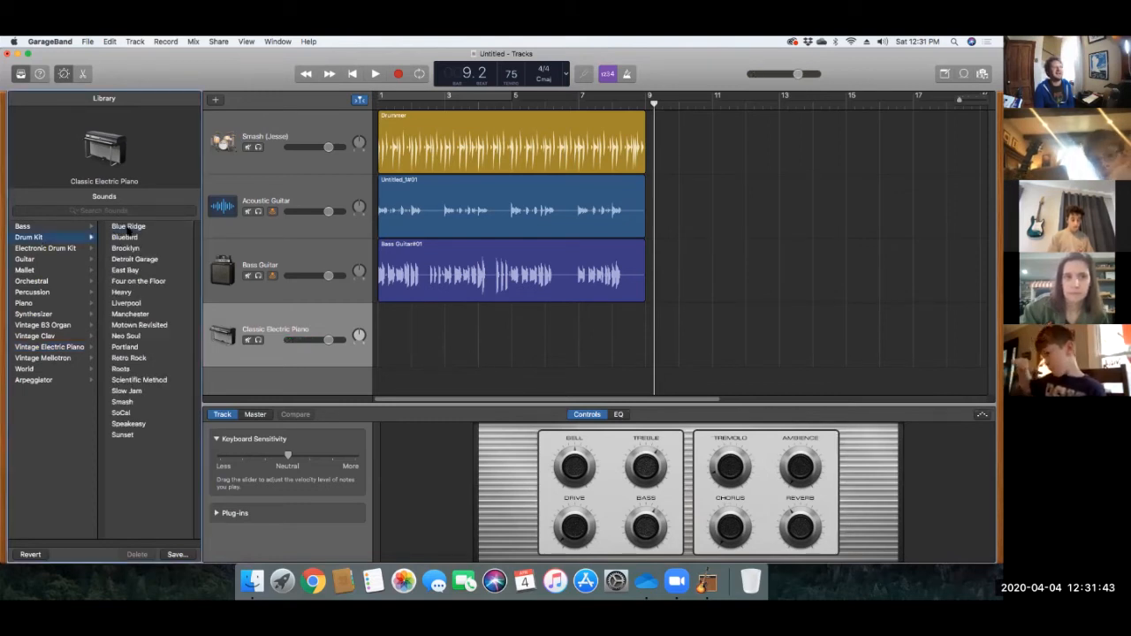
{"action": "left_click", "coordinate": [129, 228]}
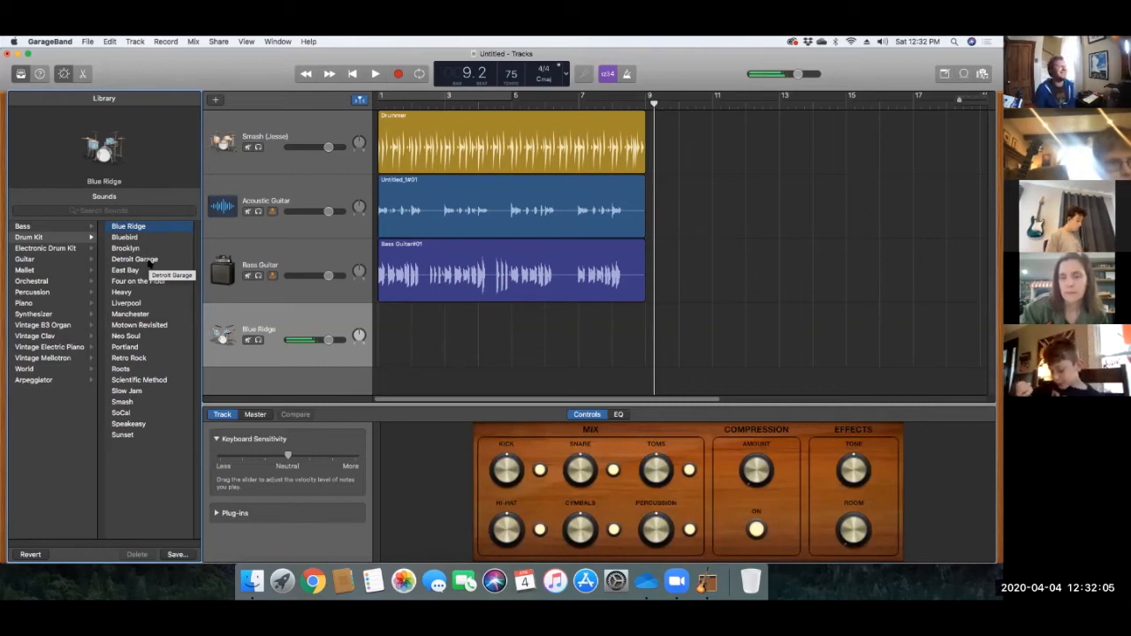
{"action": "left_click", "coordinate": [51, 348]}
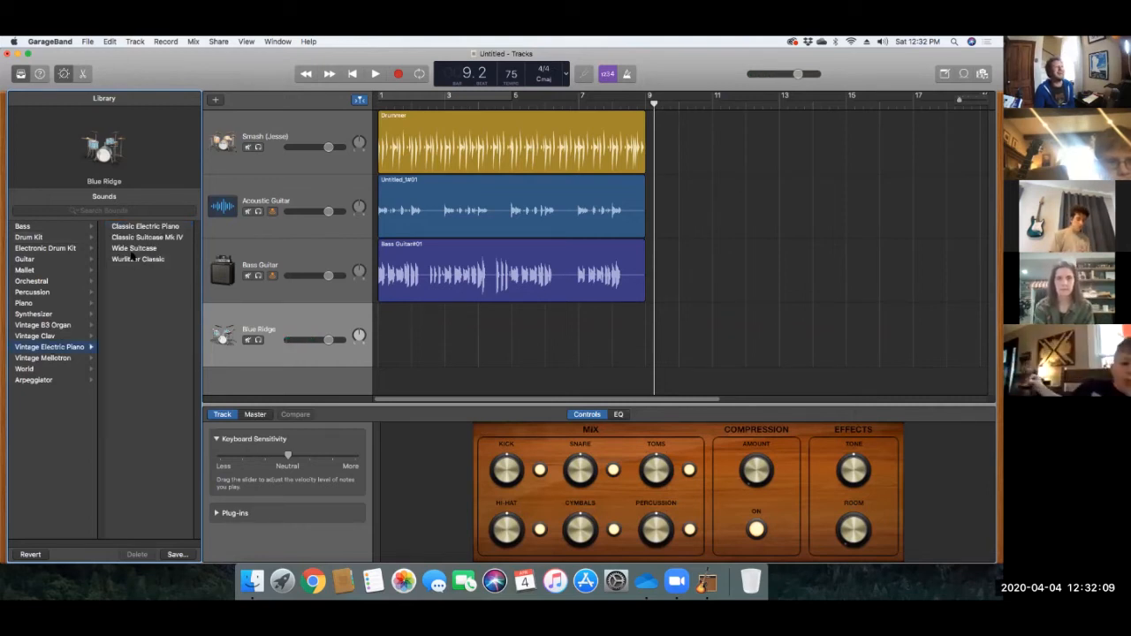
{"action": "left_click", "coordinate": [137, 259]}
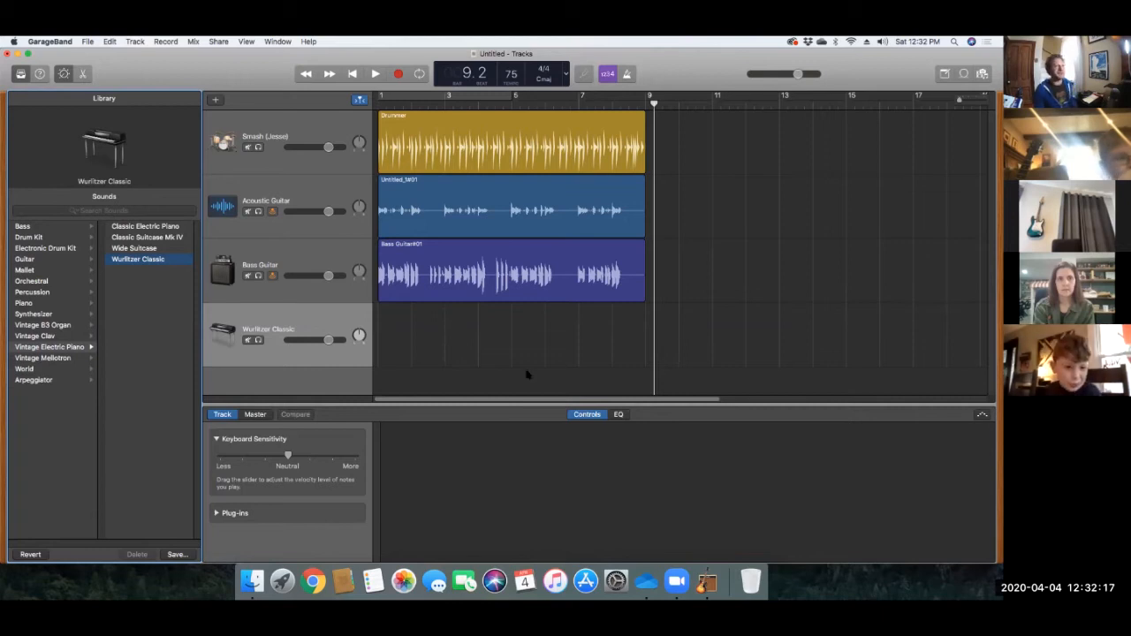
Step: Look over the Wurlitzer track's sound controls, EQ, plug-ins and master settings
{"action": "left_click", "coordinate": [581, 443]}
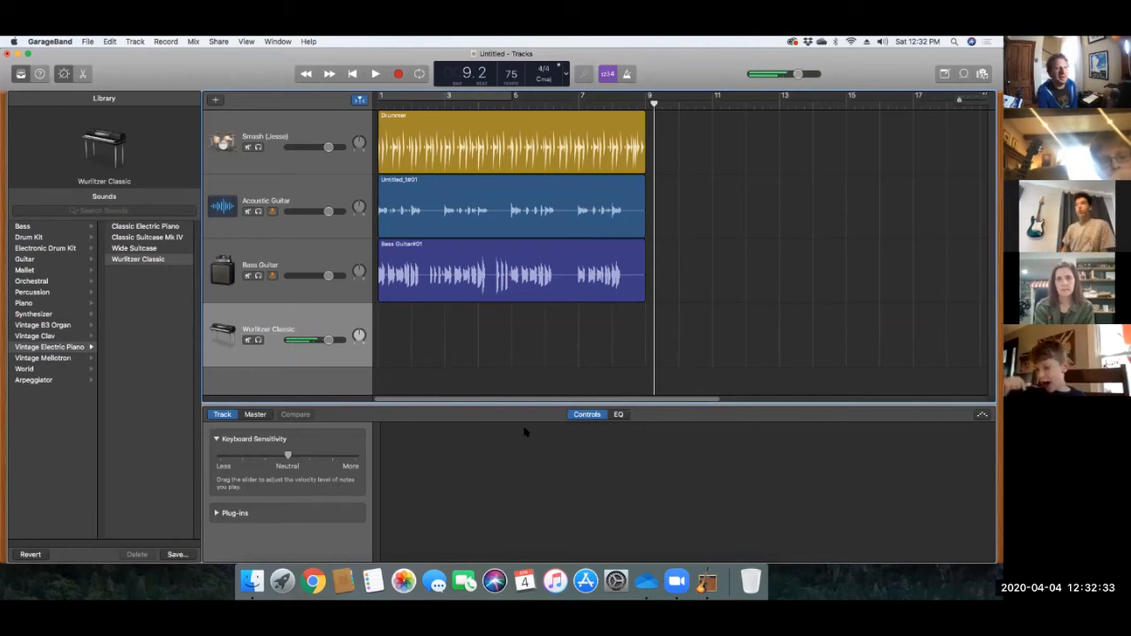
{"action": "left_click", "coordinate": [620, 416]}
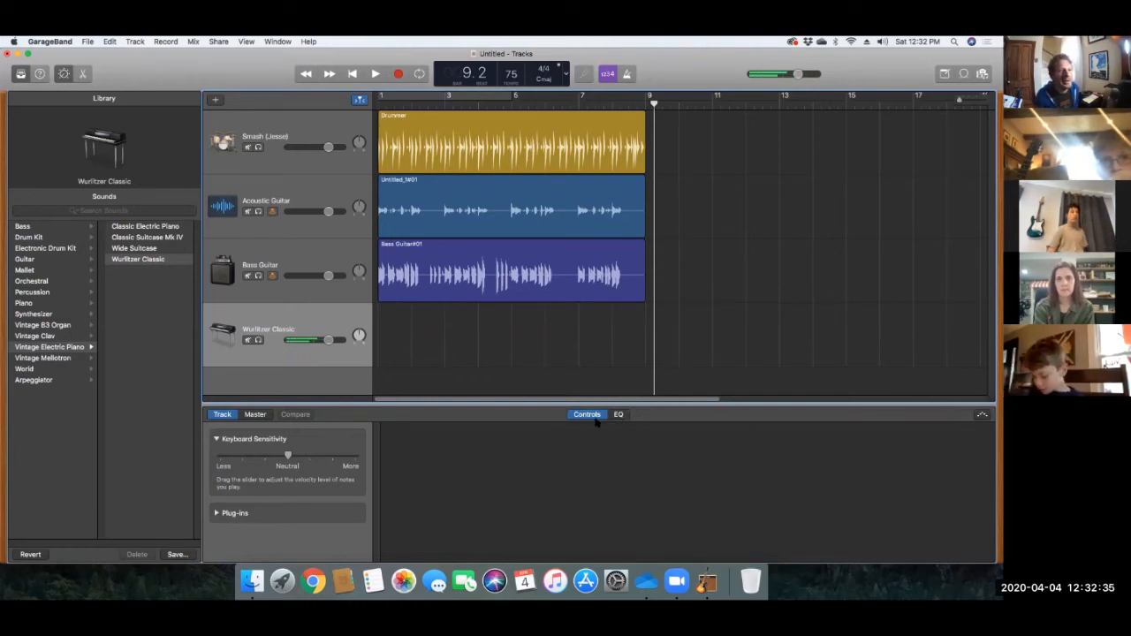
{"action": "left_click", "coordinate": [587, 416]}
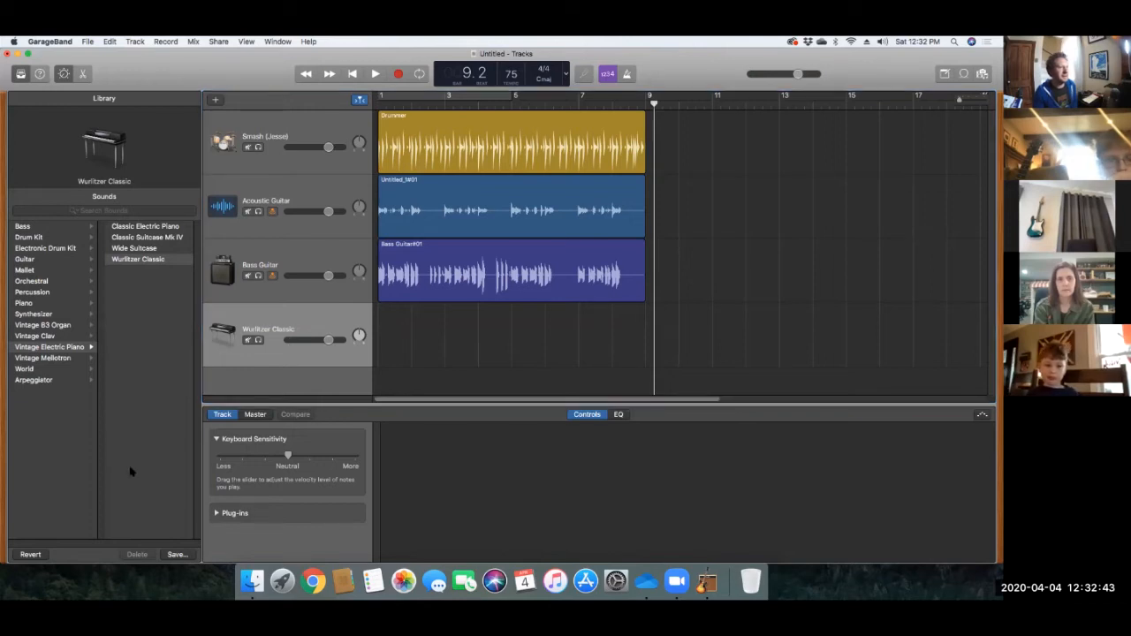
{"action": "left_click", "coordinate": [250, 515]}
{"action": "left_click", "coordinate": [249, 516]}
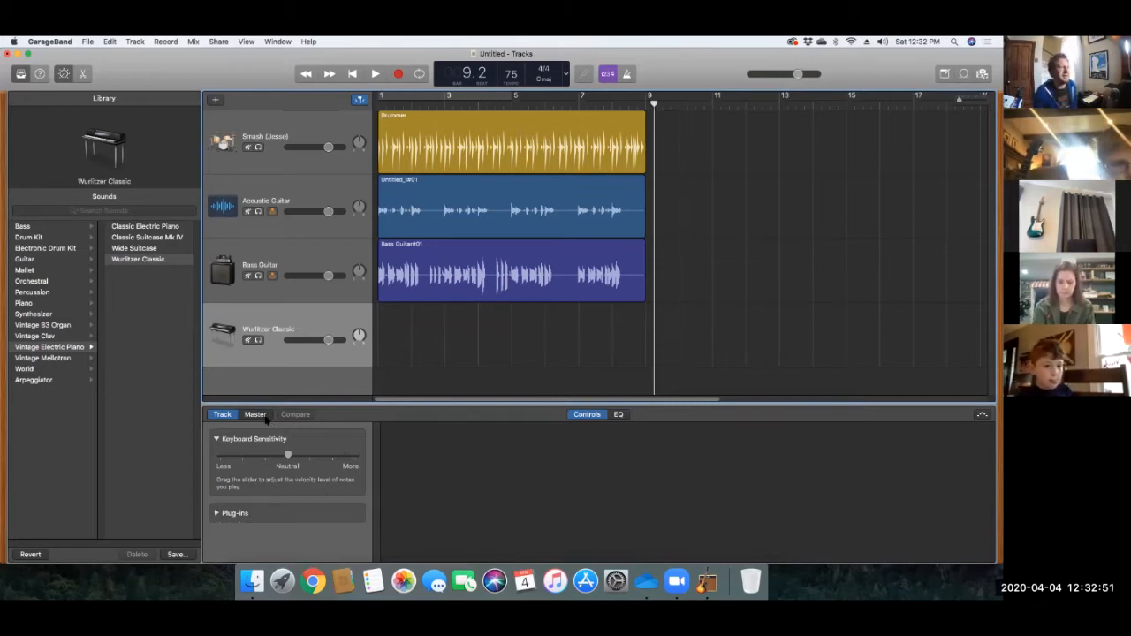
{"action": "left_click", "coordinate": [269, 415]}
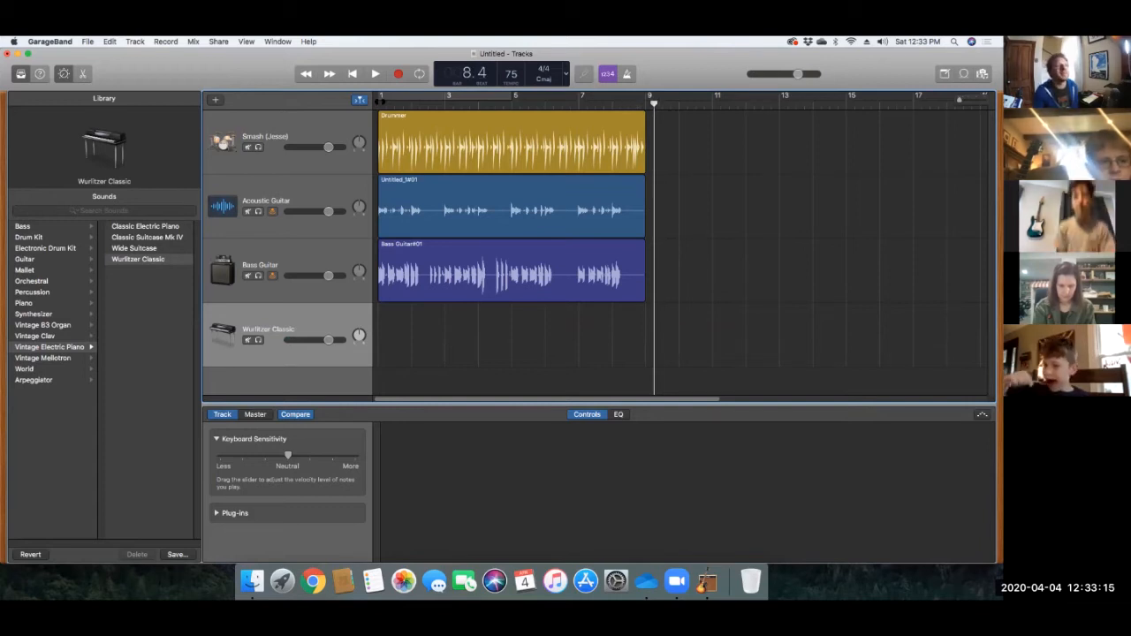
Step: Place the playhead at bar 5 and turn off the cycle range
{"action": "left_click", "coordinate": [504, 103]}
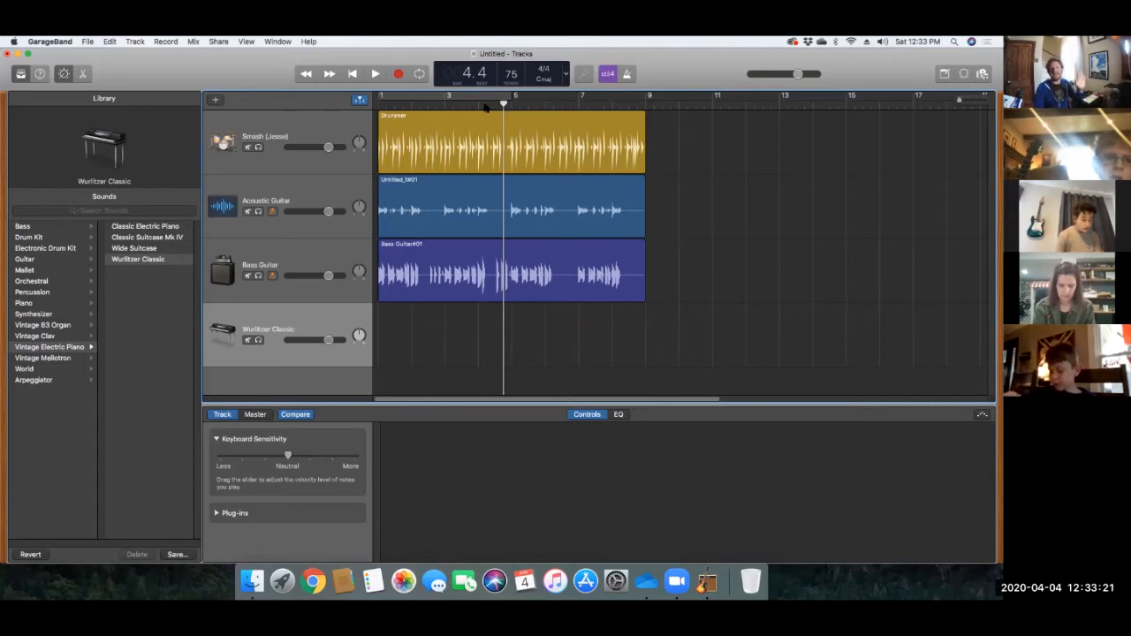
{"action": "left_click", "coordinate": [509, 102]}
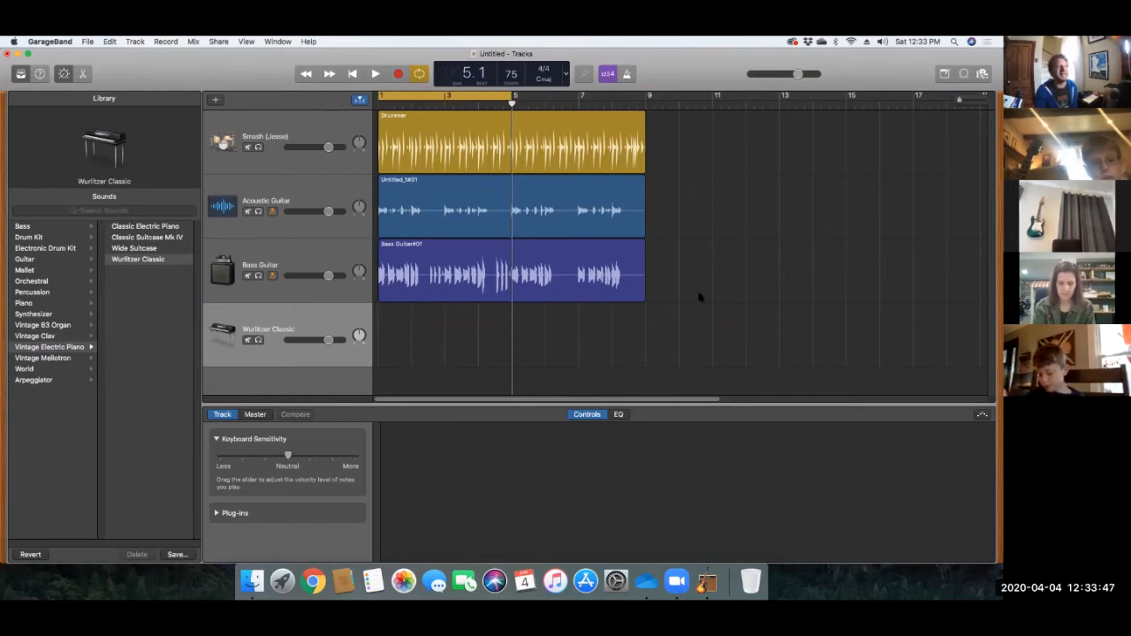
{"action": "left_click", "coordinate": [418, 74]}
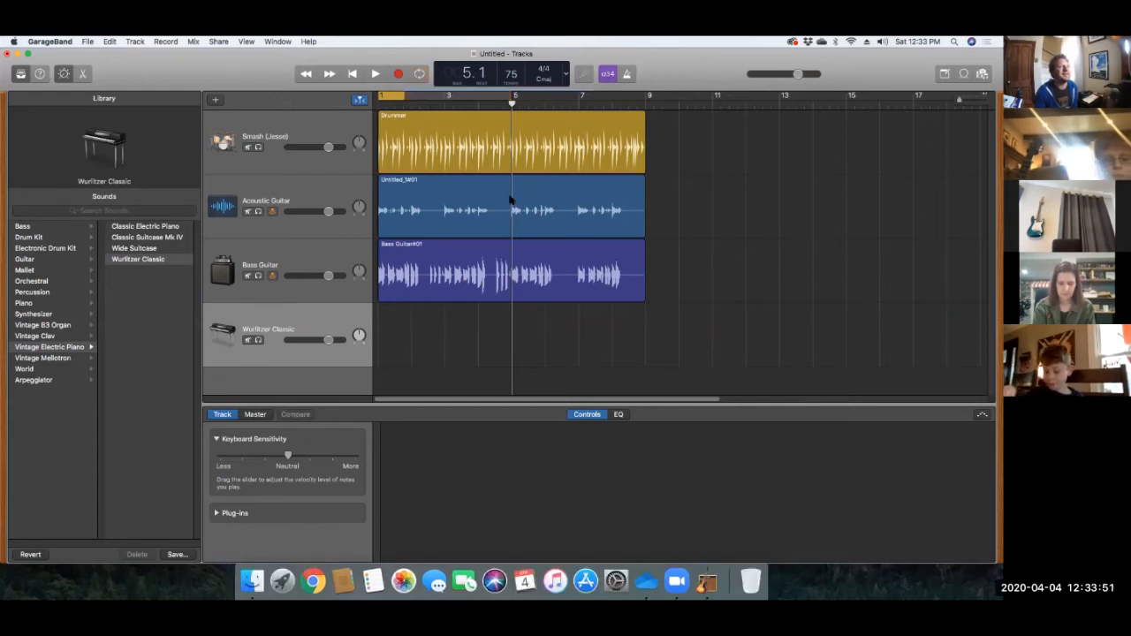
Step: Move the playhead along the ruler and return it to the beginning of the song
{"action": "left_click", "coordinate": [352, 75]}
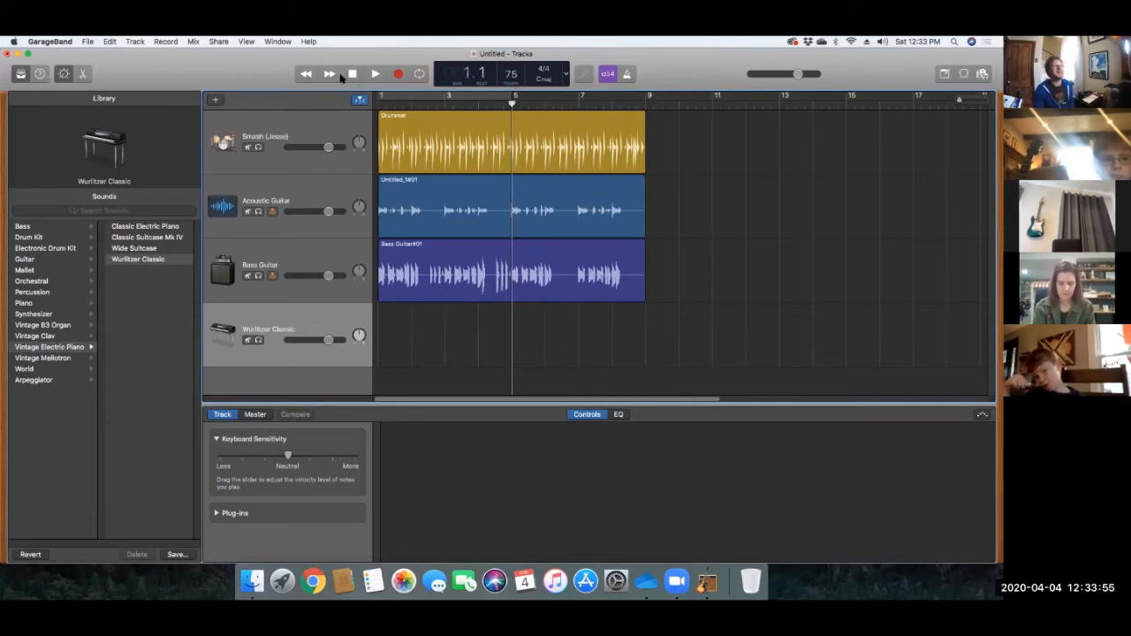
{"action": "left_click", "coordinate": [435, 108]}
{"action": "left_click_drag", "start_coordinate": [370, 113], "coordinate": [368, 94]}
{"action": "left_click", "coordinate": [477, 104]}
{"action": "key", "text": "Return"}
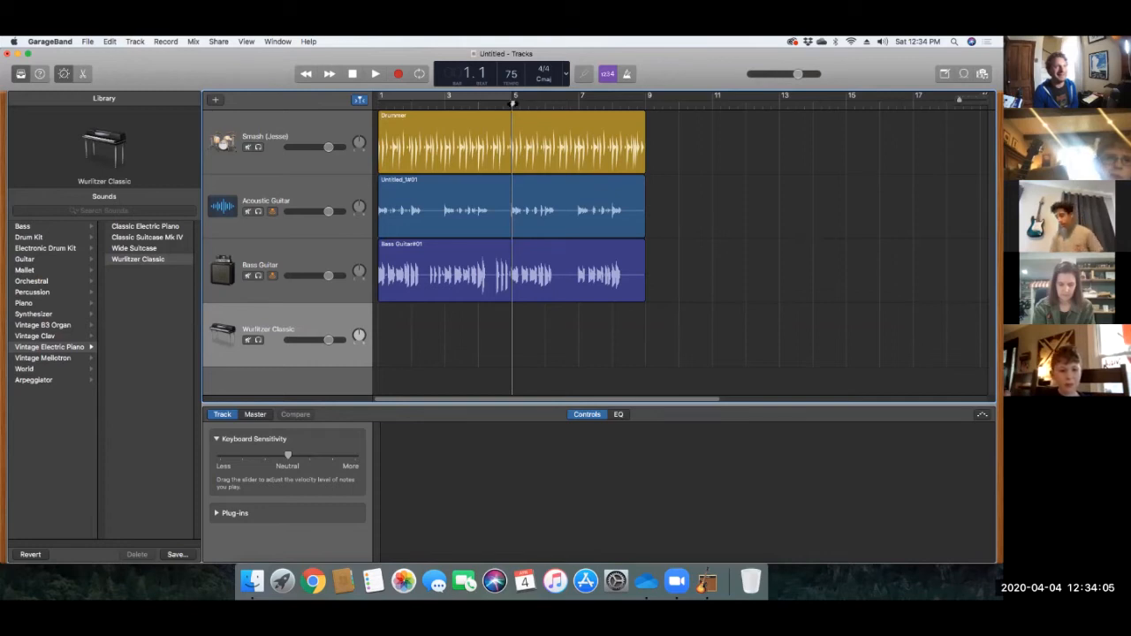
Step: Record a Wurlitzer Classic part on the fourth track from the beginning of the song to bar 9
{"action": "left_click", "coordinate": [512, 103]}
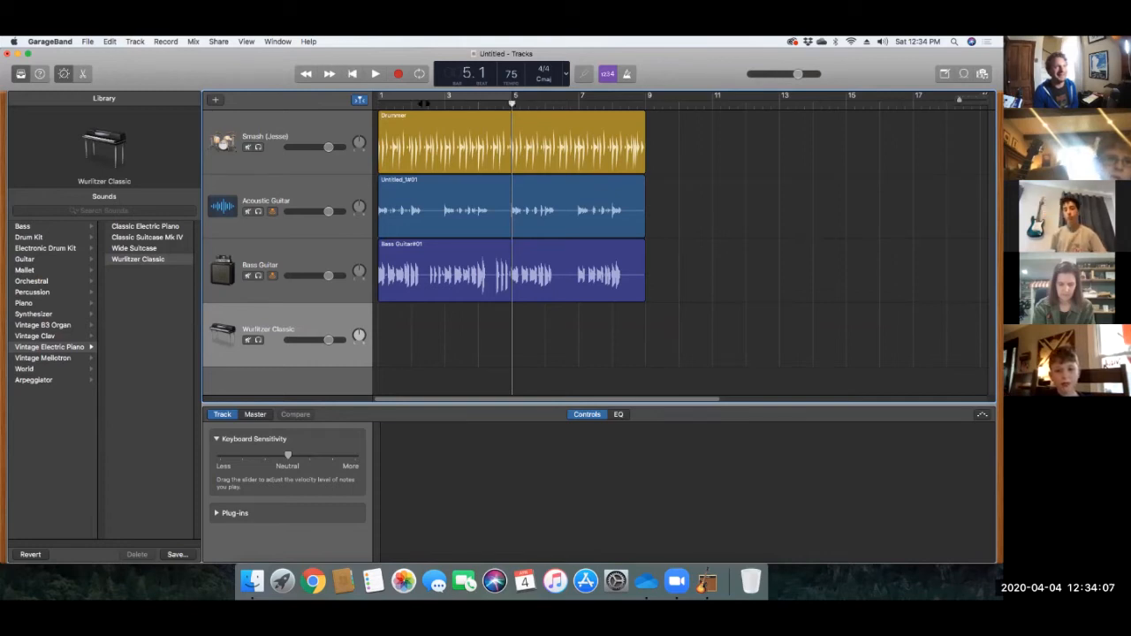
{"action": "key", "text": "space"}
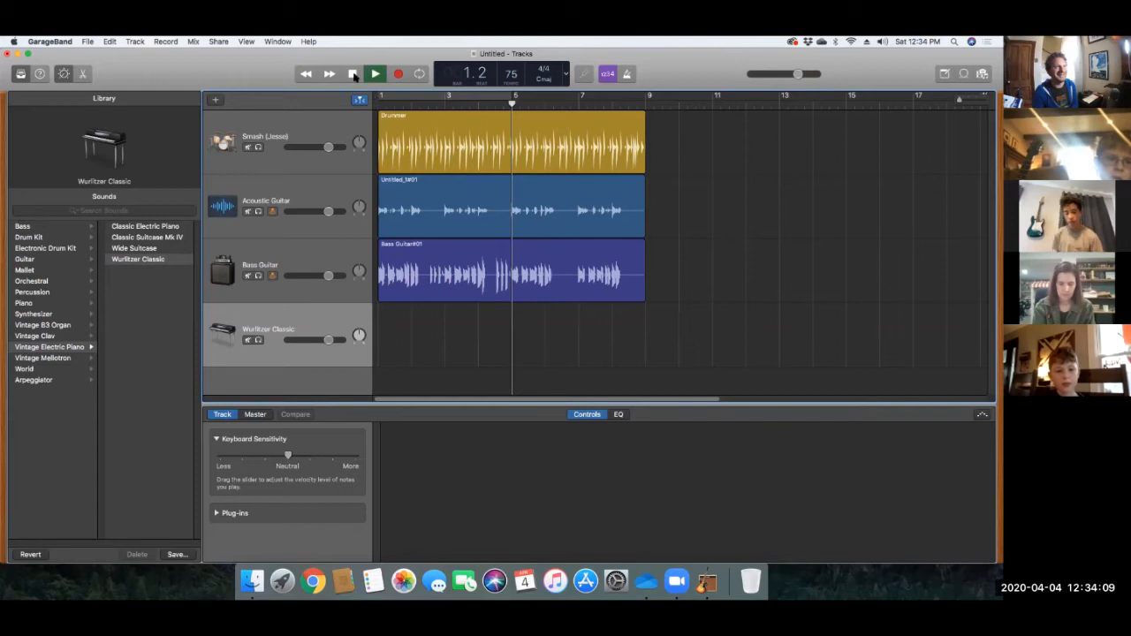
{"action": "left_click", "coordinate": [355, 76]}
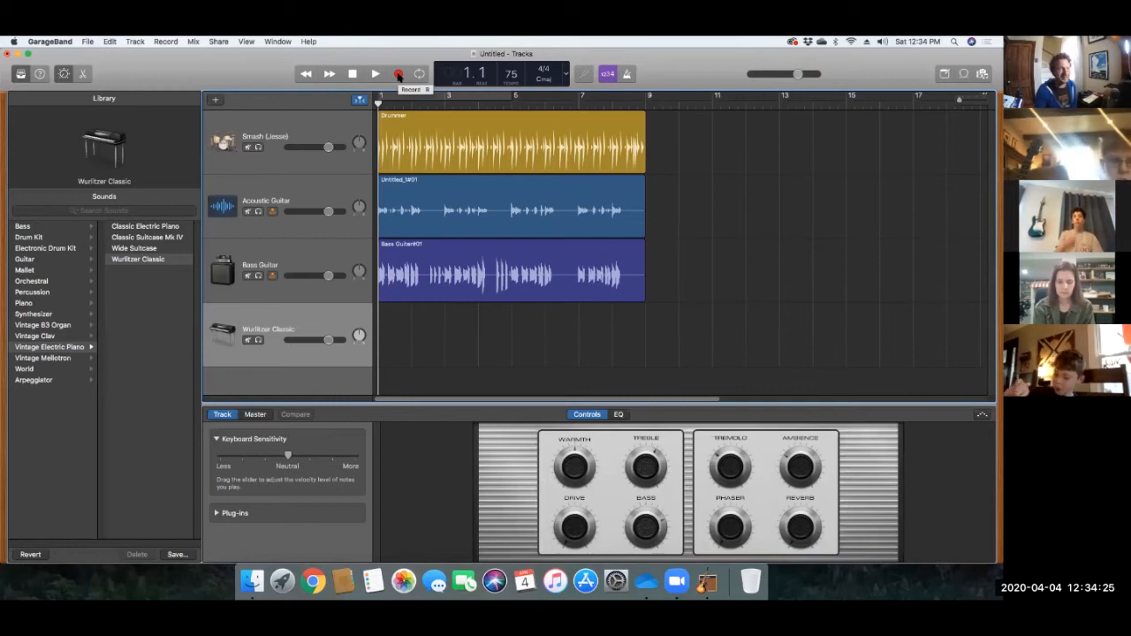
{"action": "left_click", "coordinate": [399, 75]}
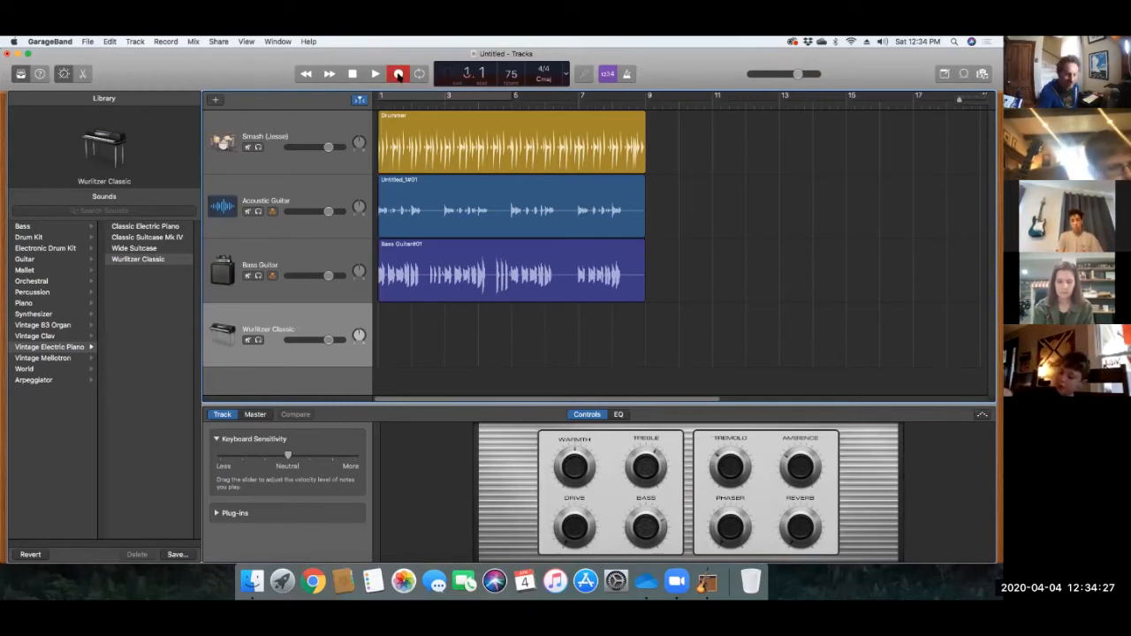
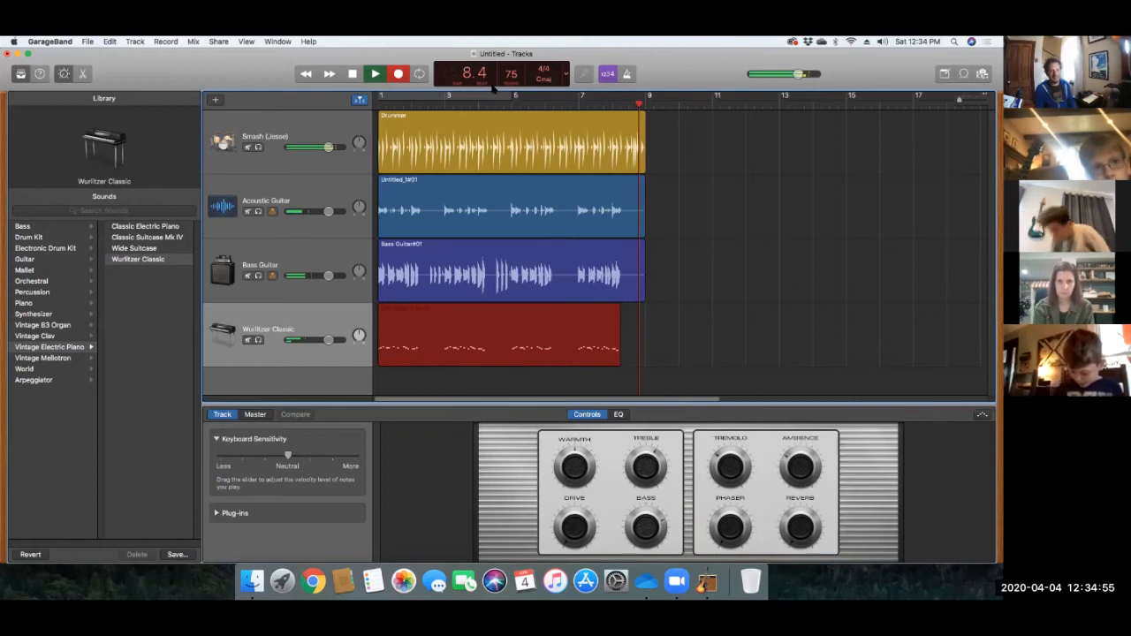
{"action": "key", "text": "space"}
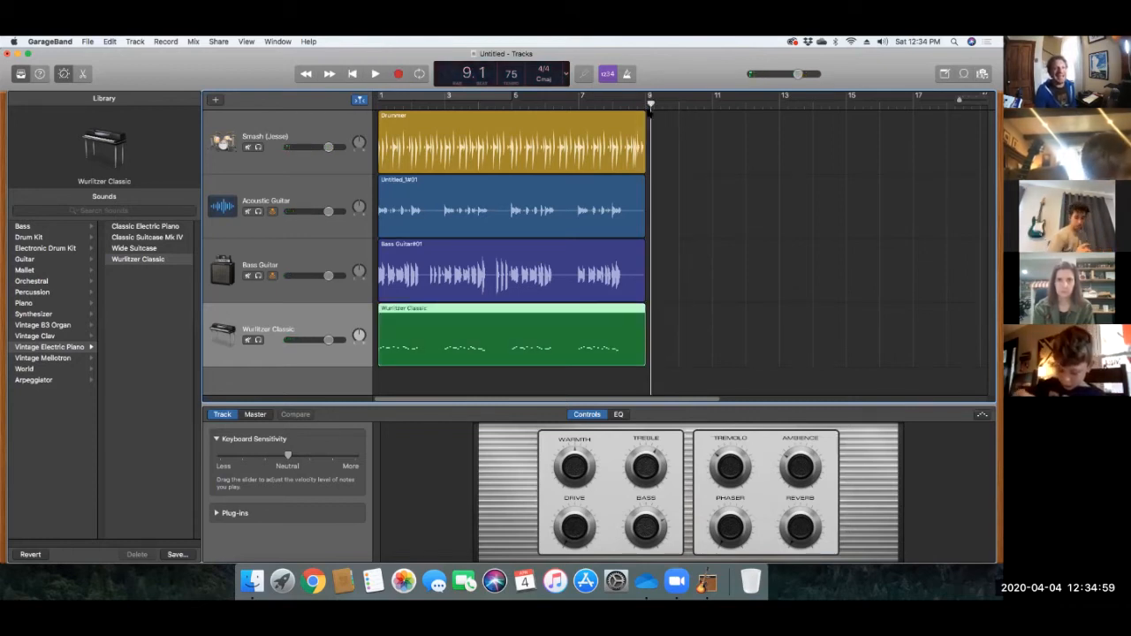
Step: Move the playhead back to bar 2 and add another software instrument track for a second keyboard part
{"action": "key", "text": "comma"}
{"action": "left_click_drag", "start_coordinate": [612, 106], "coordinate": [415, 127]}
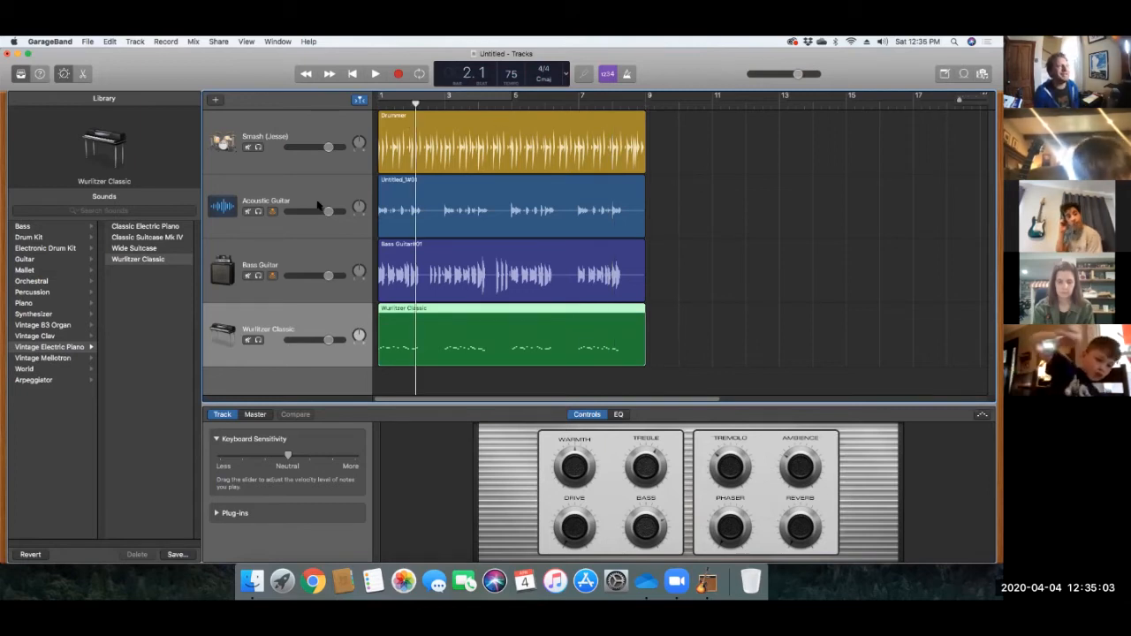
{"action": "left_click", "coordinate": [215, 100]}
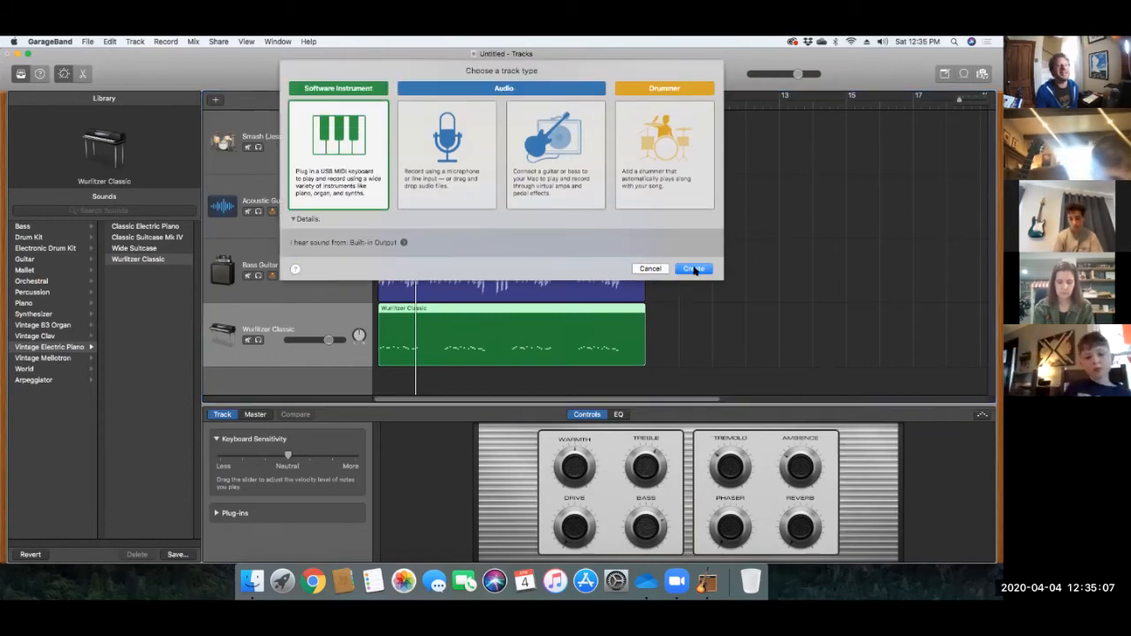
{"action": "left_click", "coordinate": [694, 269]}
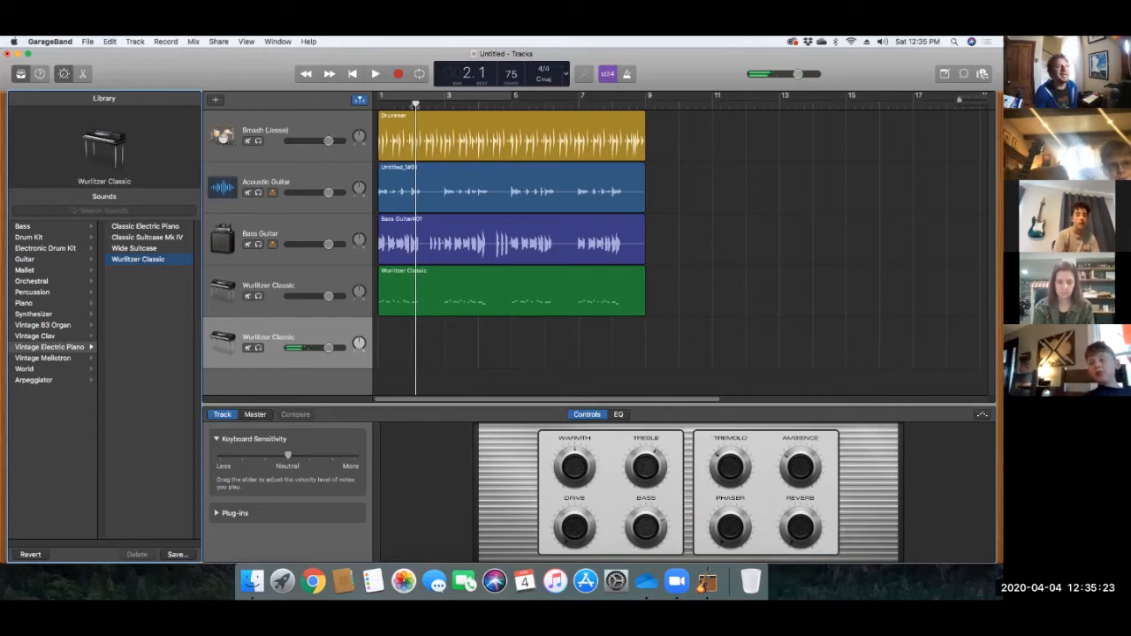
Step: Record a second Wurlitzer part on the new track from bar 5 to bar 9
{"action": "left_click", "coordinate": [432, 104]}
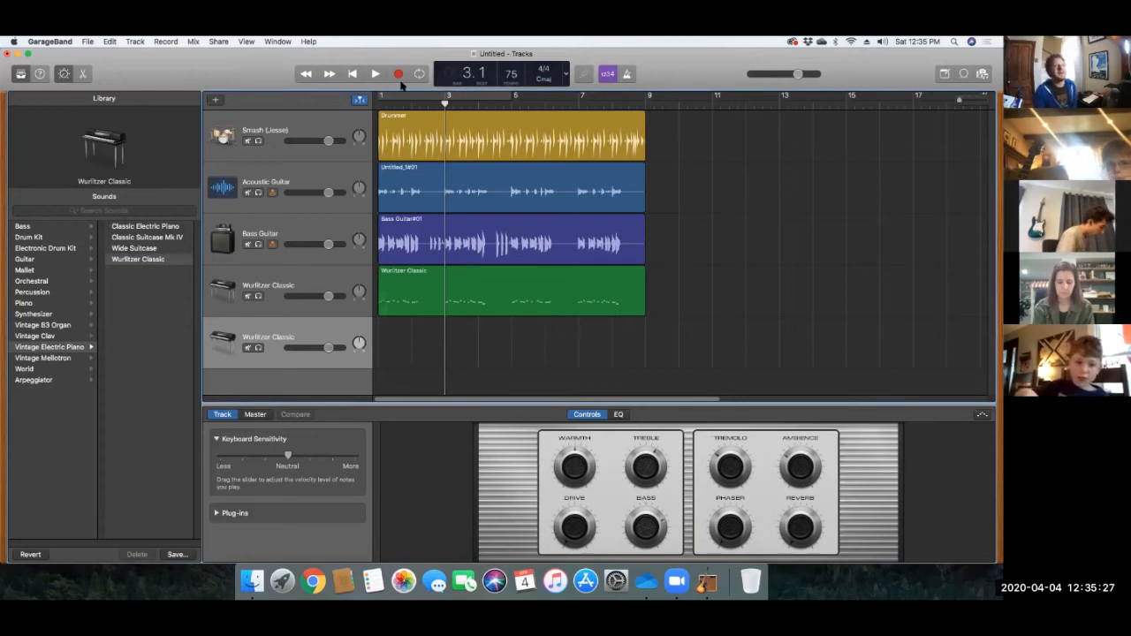
{"action": "key", "text": "space"}
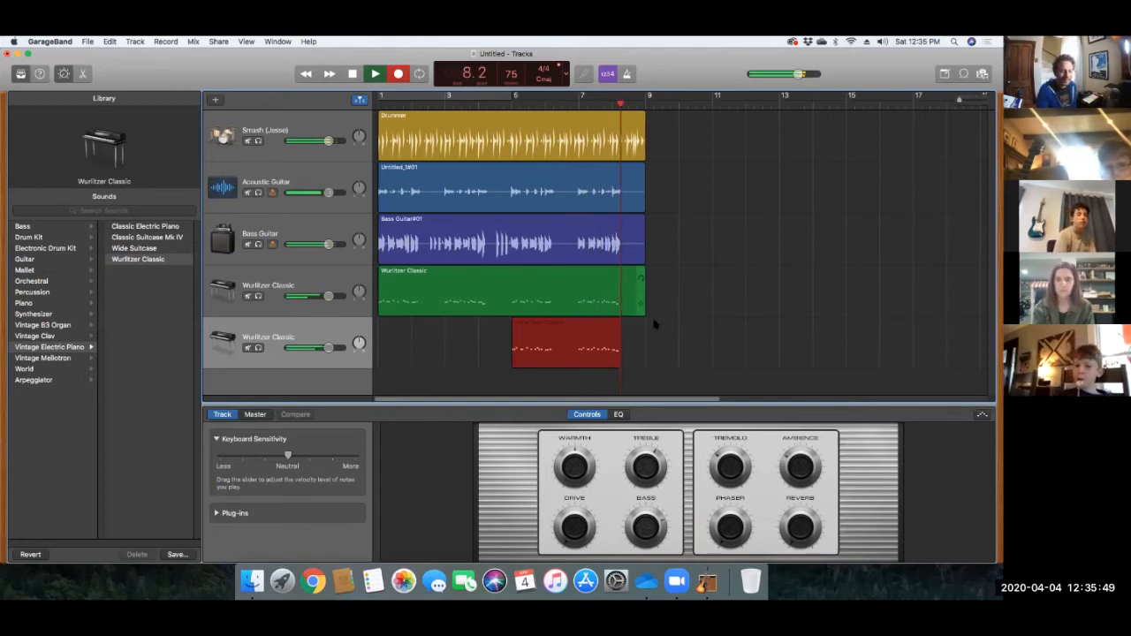
{"action": "key", "text": "space"}
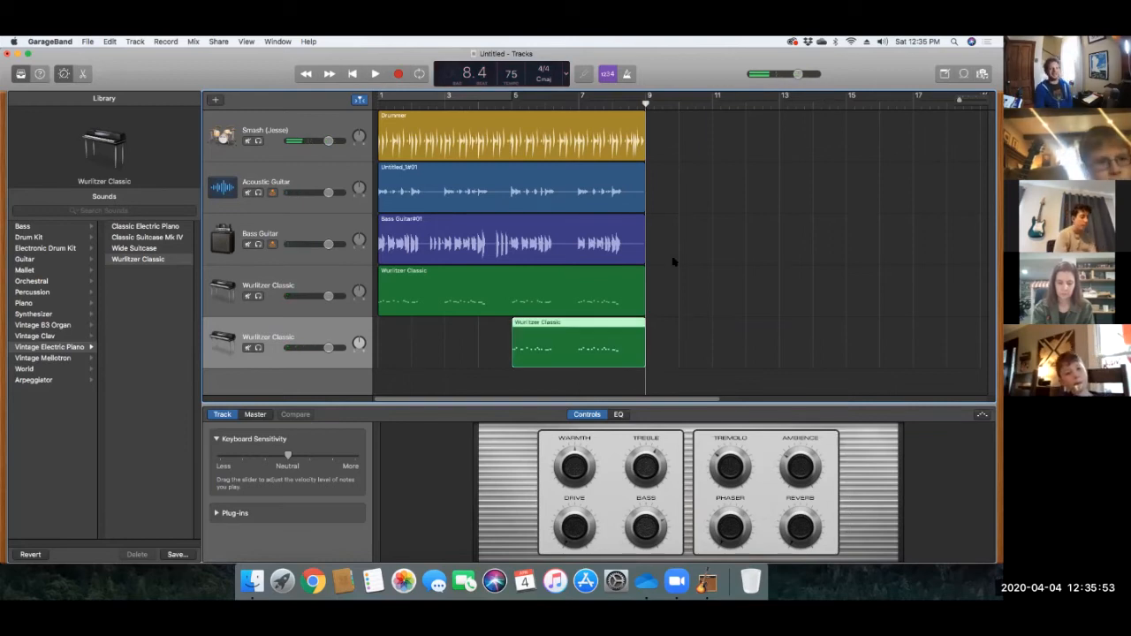
Step: Play the song back from the beginning through bar 8 to listen to all the tracks together
{"action": "key", "text": "Return"}
{"action": "key", "text": "Return"}
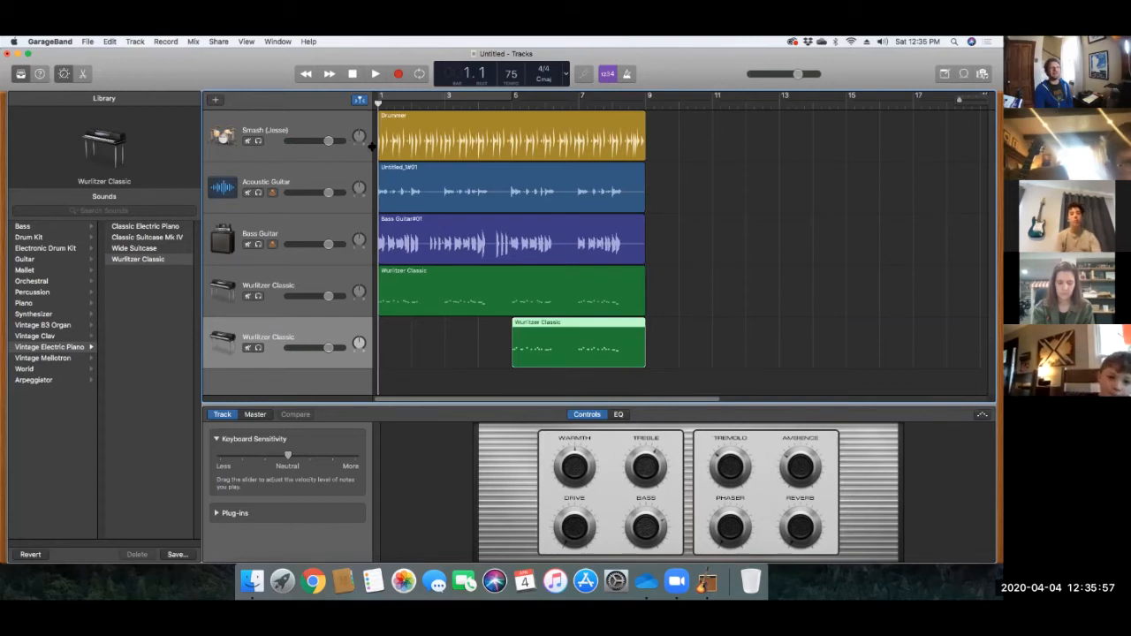
{"action": "key", "text": "space"}
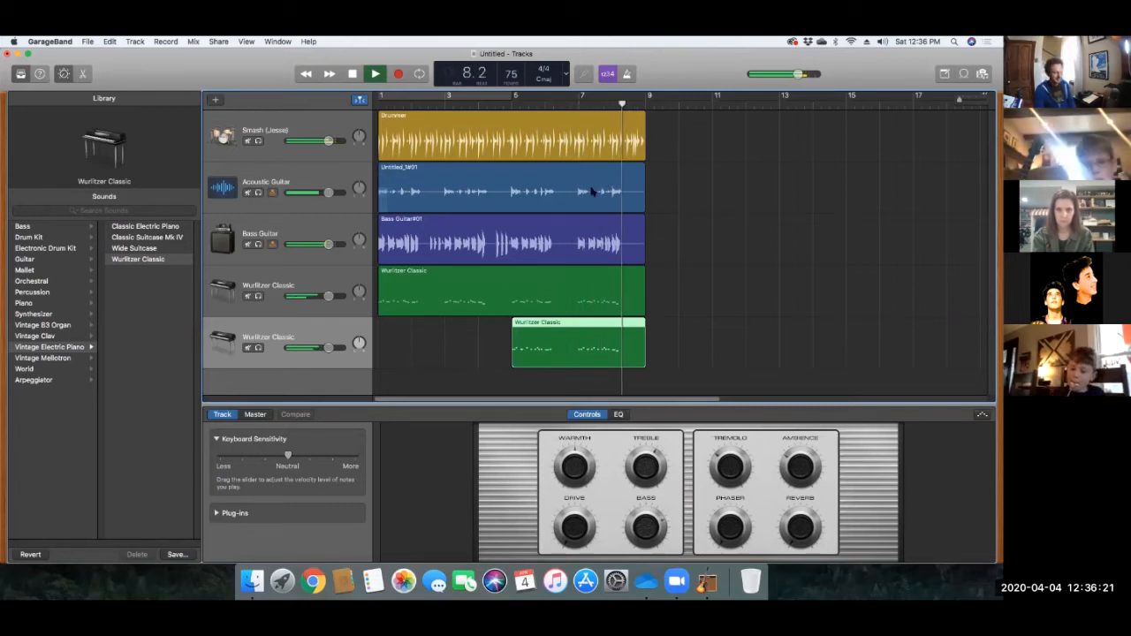
{"action": "key", "text": "space"}
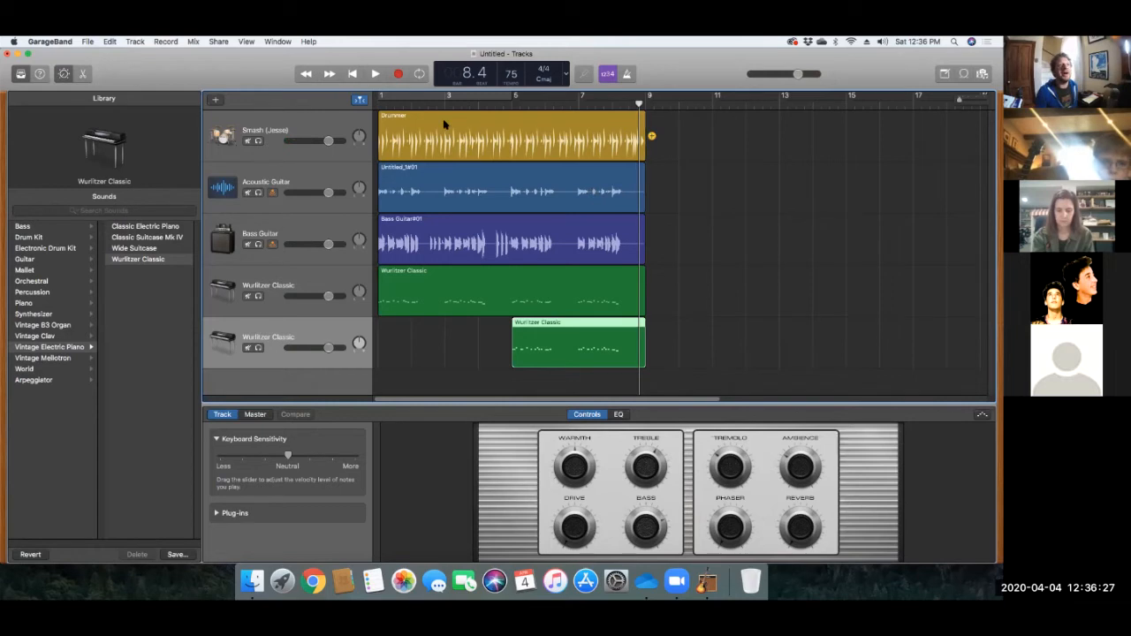
Step: Select all the regions on every track, from the drummer to both Wurlitzer parts
{"action": "left_click", "coordinate": [390, 122]}
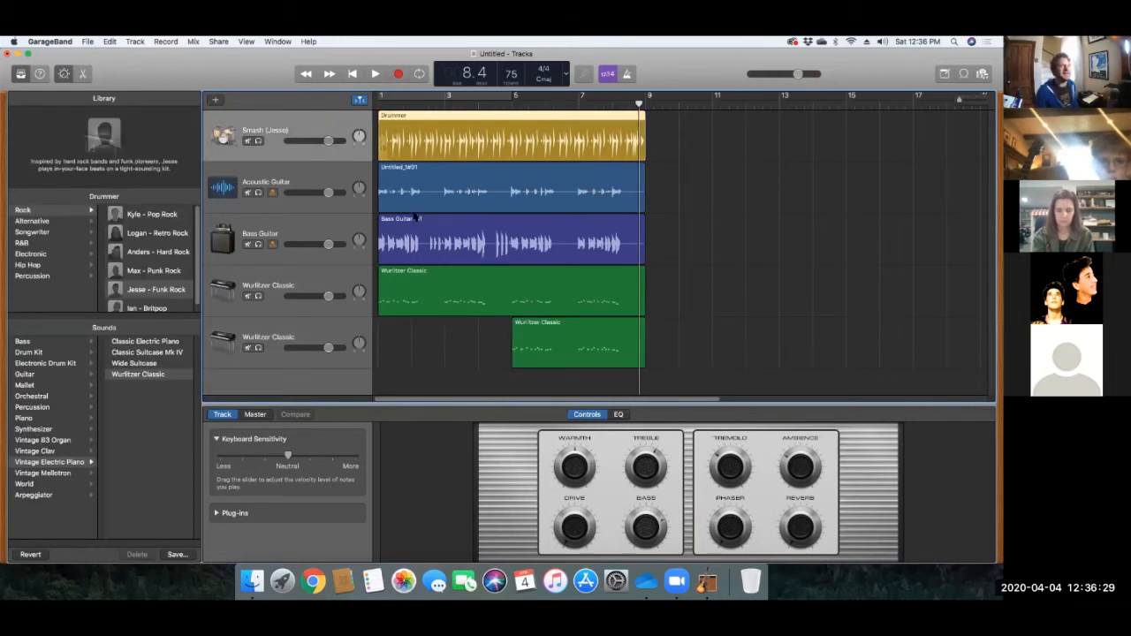
{"action": "left_click", "coordinate": [417, 195]}
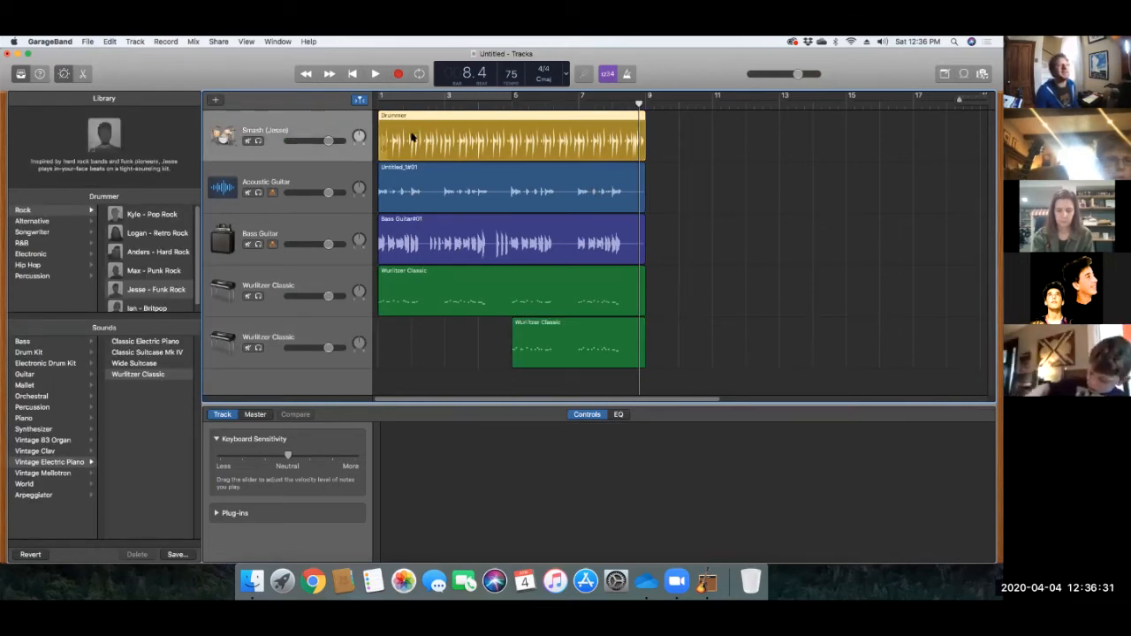
{"action": "left_click", "coordinate": [411, 136]}
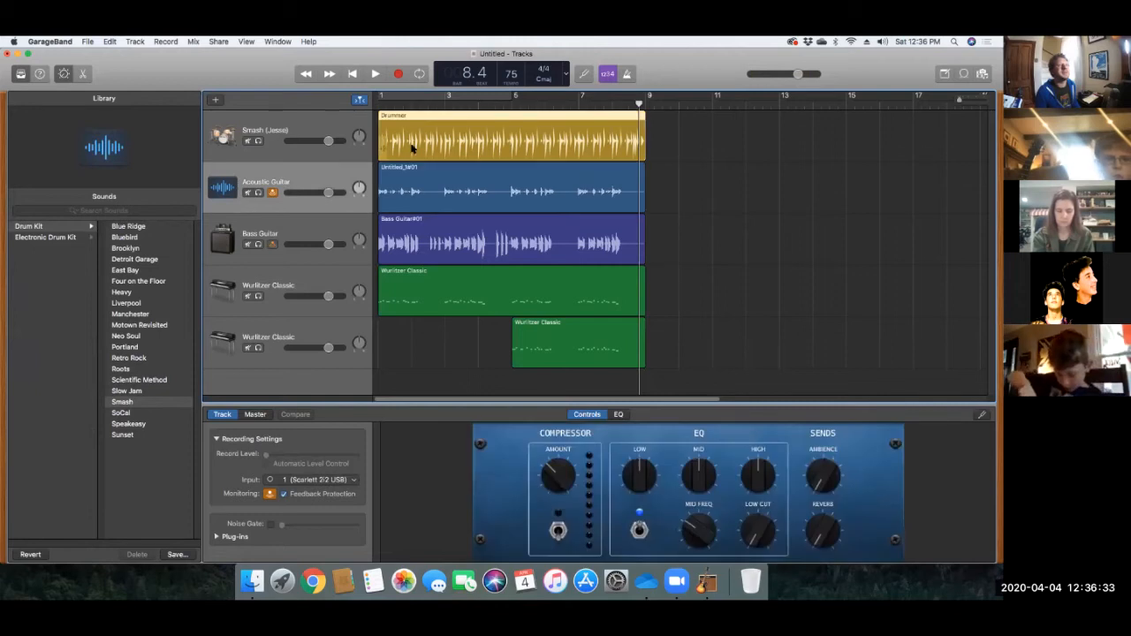
{"action": "mouse_move", "coordinate": [410, 161]}
{"action": "left_mouse_down"}
{"action": "mouse_move", "coordinate": [411, 177]}
{"action": "mouse_move", "coordinate": [405, 141]}
{"action": "left_mouse_up"}
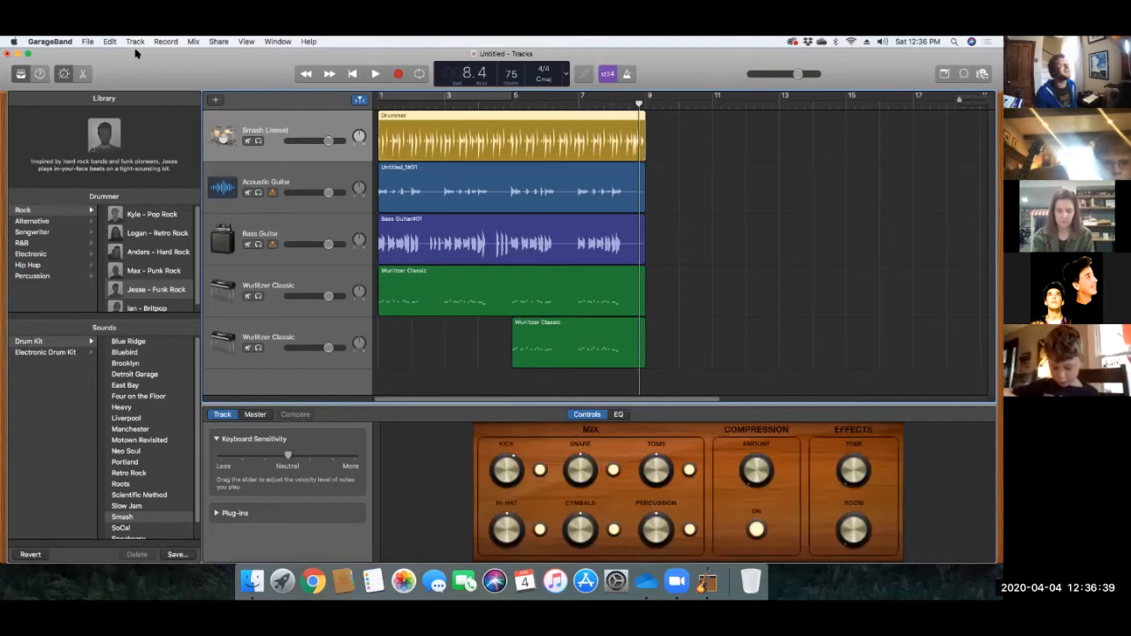
{"action": "left_click", "coordinate": [134, 41]}
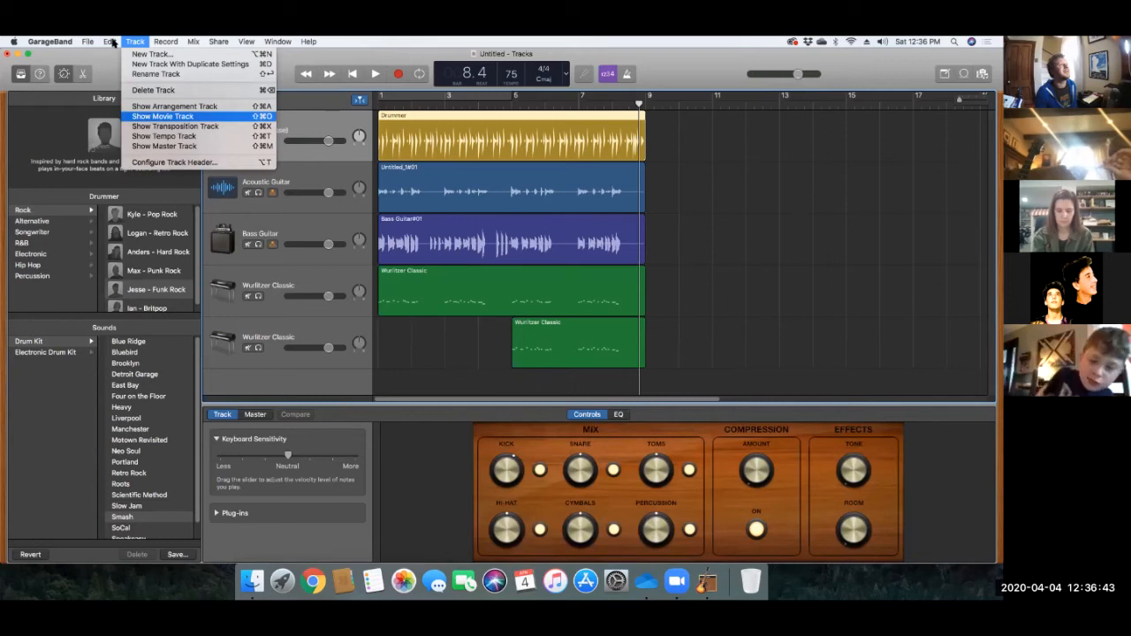
{"action": "mouse_move", "coordinate": [113, 41]}
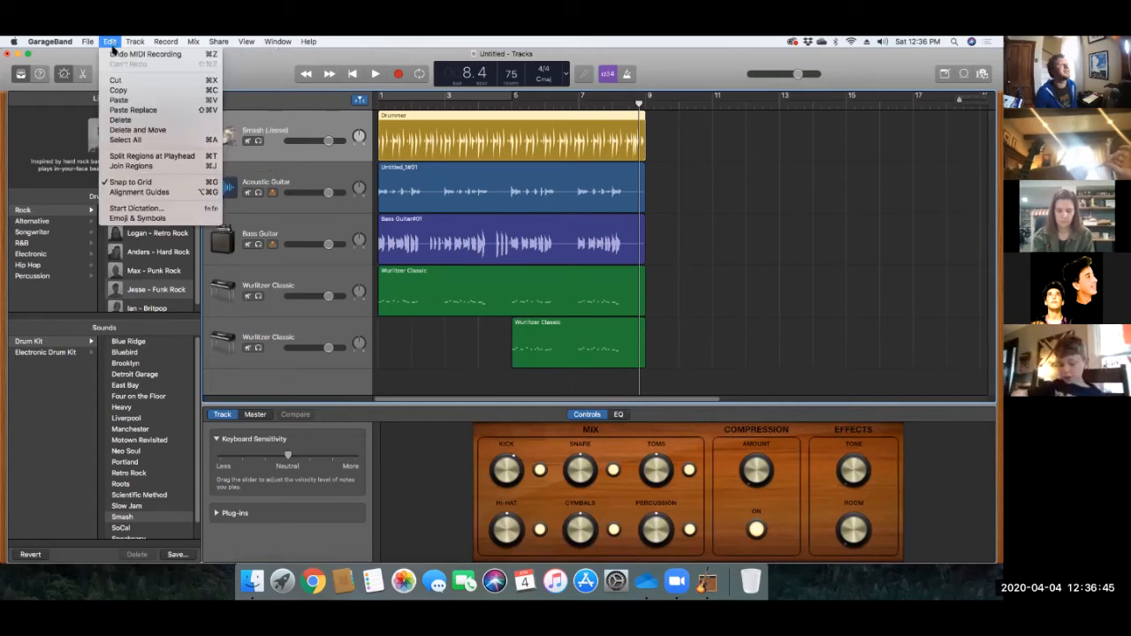
{"action": "left_click", "coordinate": [137, 139]}
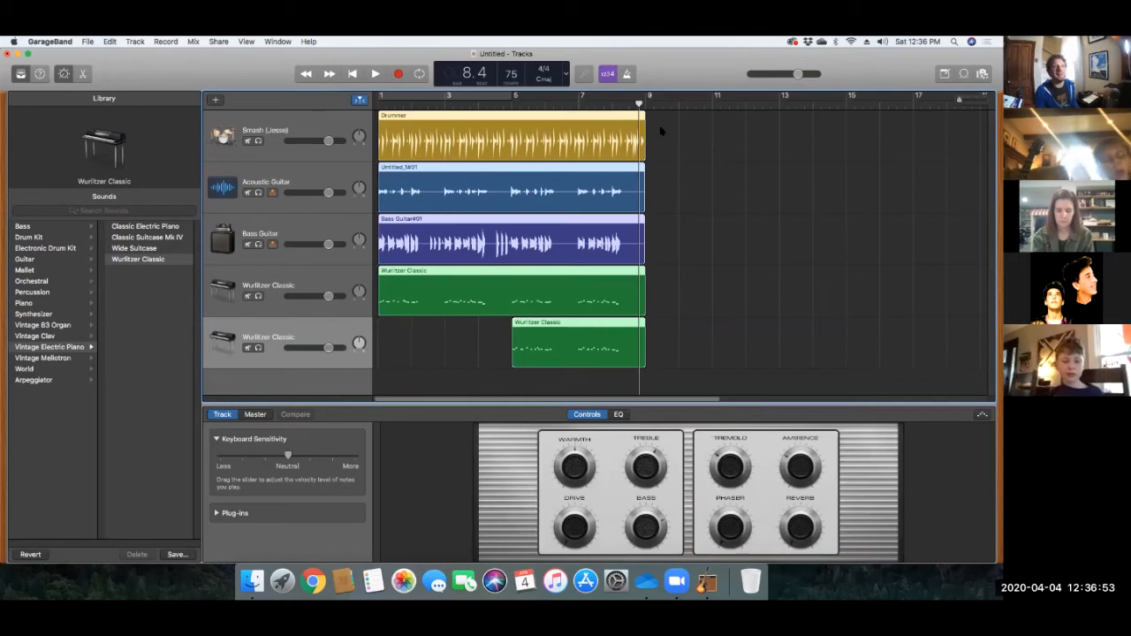
Step: Copy the selected regions and paste them four times back to back, from bar 9 to bar 41
{"action": "left_click", "coordinate": [645, 103]}
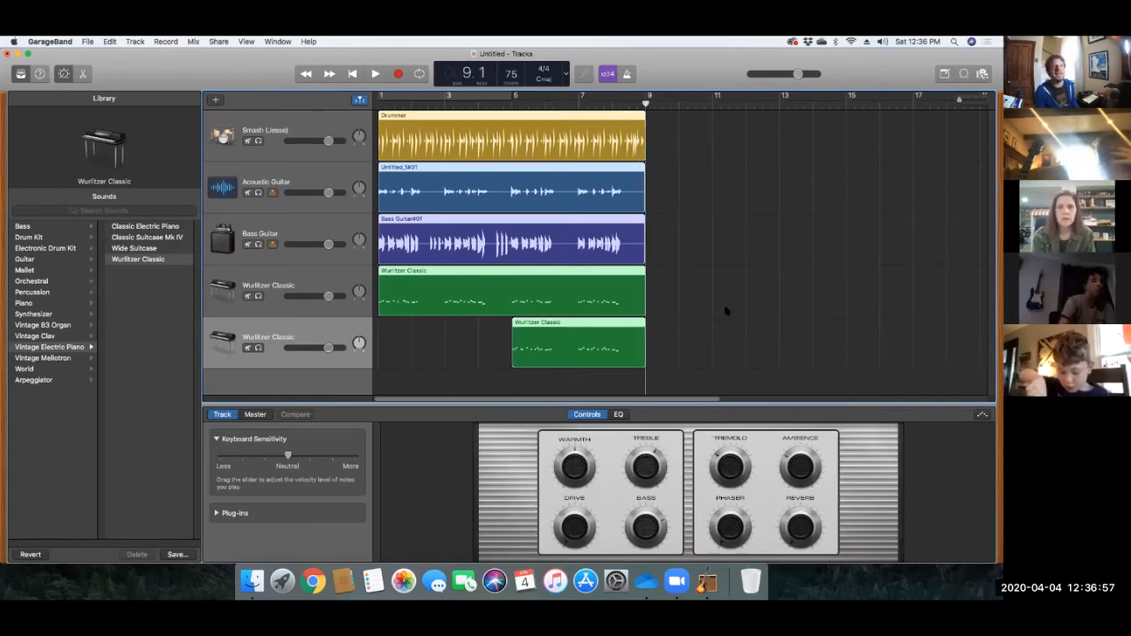
{"action": "key", "text": "super+v"}
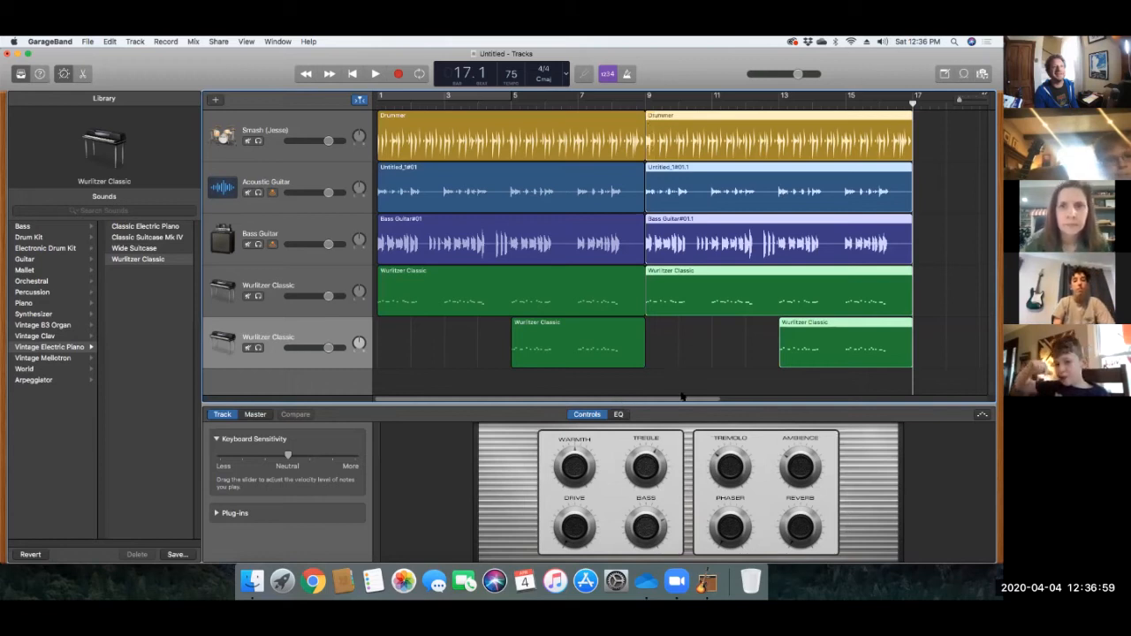
{"action": "scroll", "coordinate": [626, 402], "scroll_direction": "right", "scroll_amount": 3}
{"action": "scroll", "coordinate": [705, 131], "scroll_direction": "right", "scroll_amount": 5}
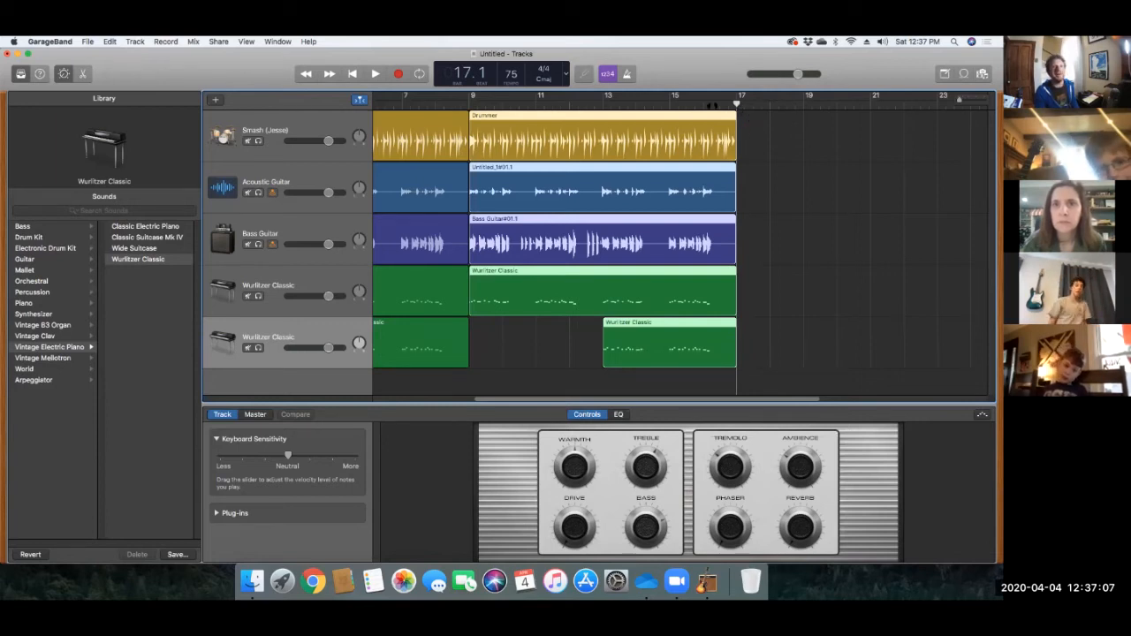
{"action": "key", "text": "super+v"}
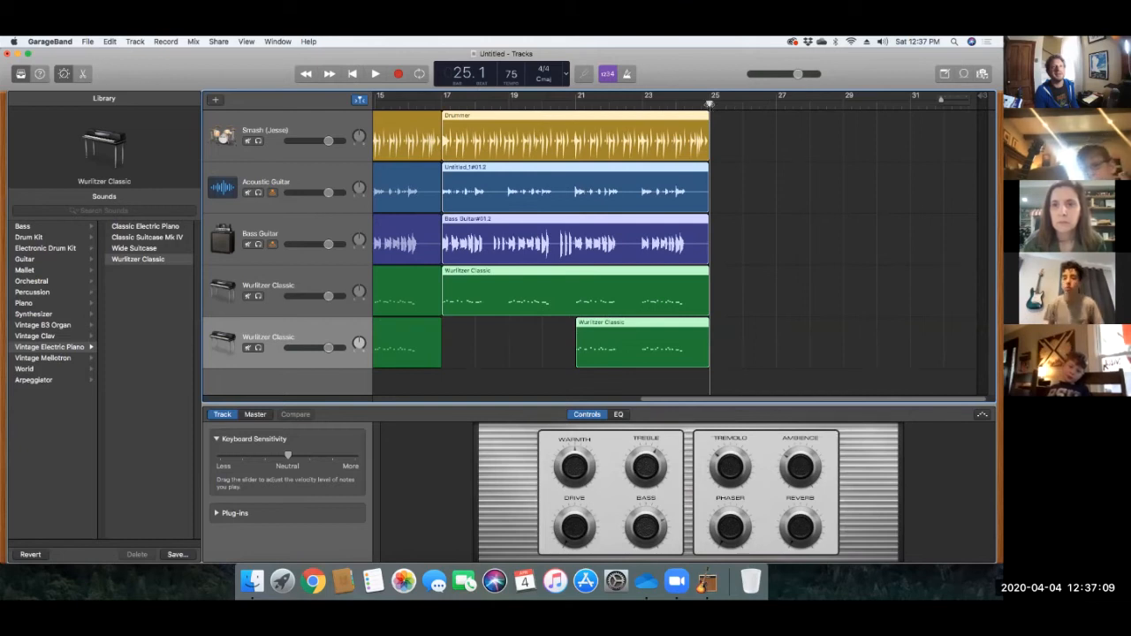
{"action": "key", "text": "super+v"}
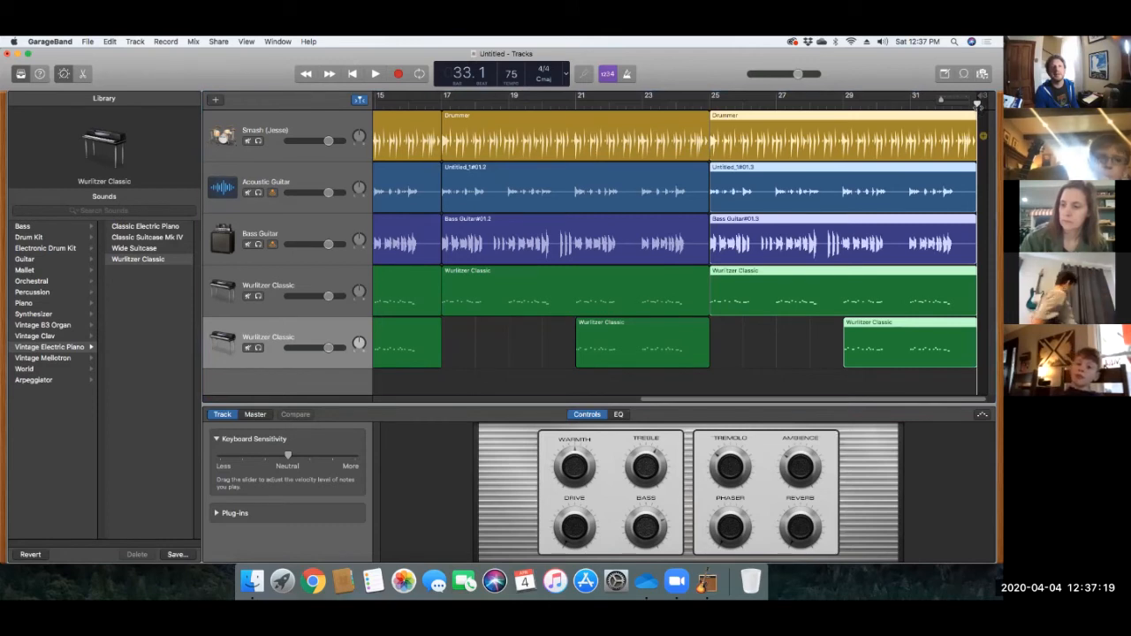
{"action": "key", "text": "super+v"}
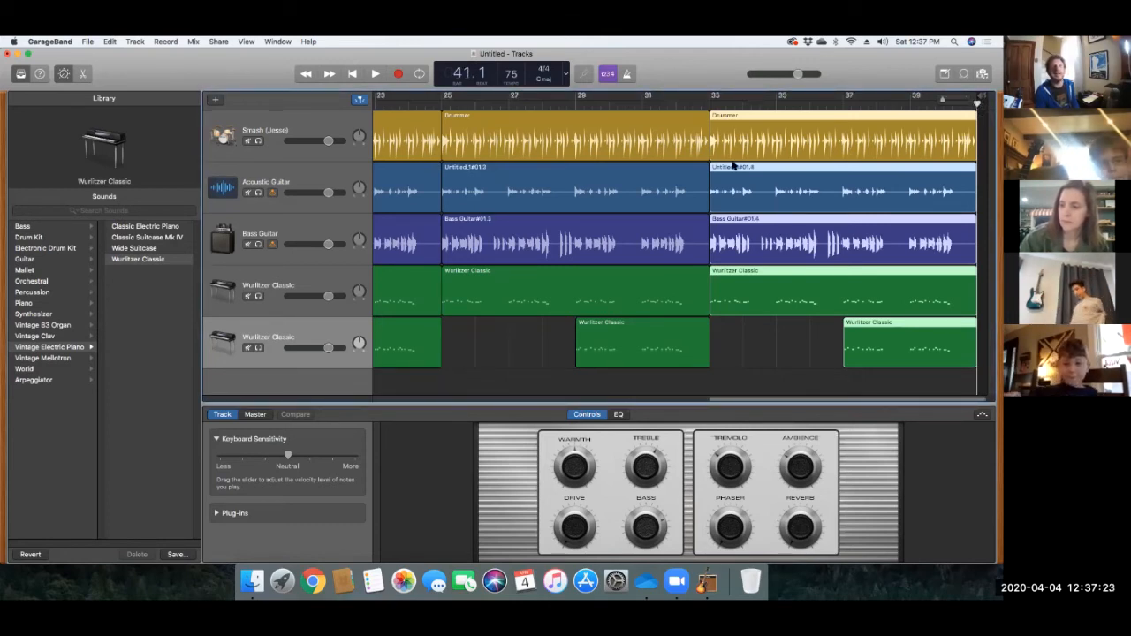
Step: Delete the second Wurlitzer track's regions starting at bars 13, 21 and 29
{"action": "mouse_move", "coordinate": [748, 403]}
{"action": "left_mouse_down"}
{"action": "mouse_move", "coordinate": [549, 402]}
{"action": "mouse_move", "coordinate": [594, 398]}
{"action": "left_mouse_up"}
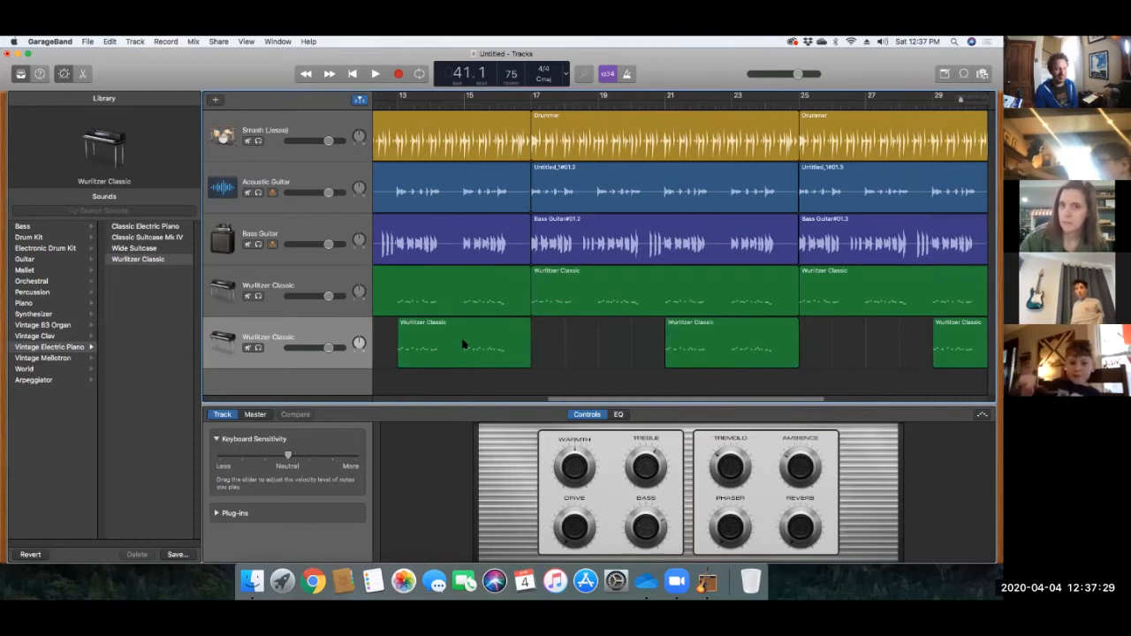
{"action": "left_click", "coordinate": [463, 344]}
{"action": "key", "text": "Delete"}
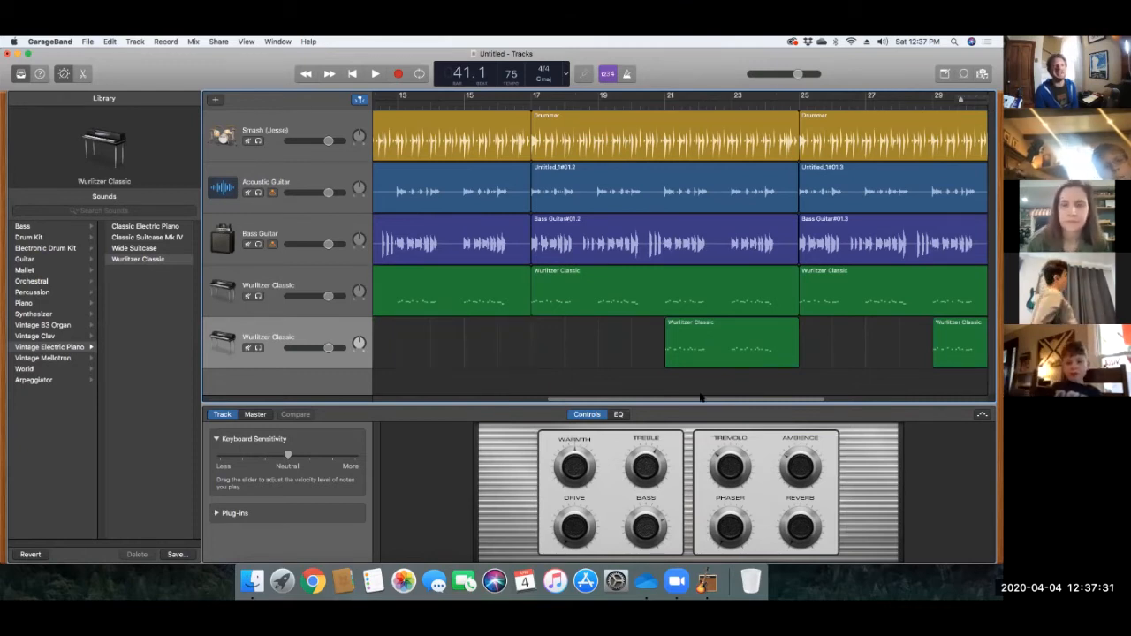
{"action": "key", "text": "Delete"}
{"action": "left_click_drag", "start_coordinate": [707, 398], "coordinate": [813, 397]}
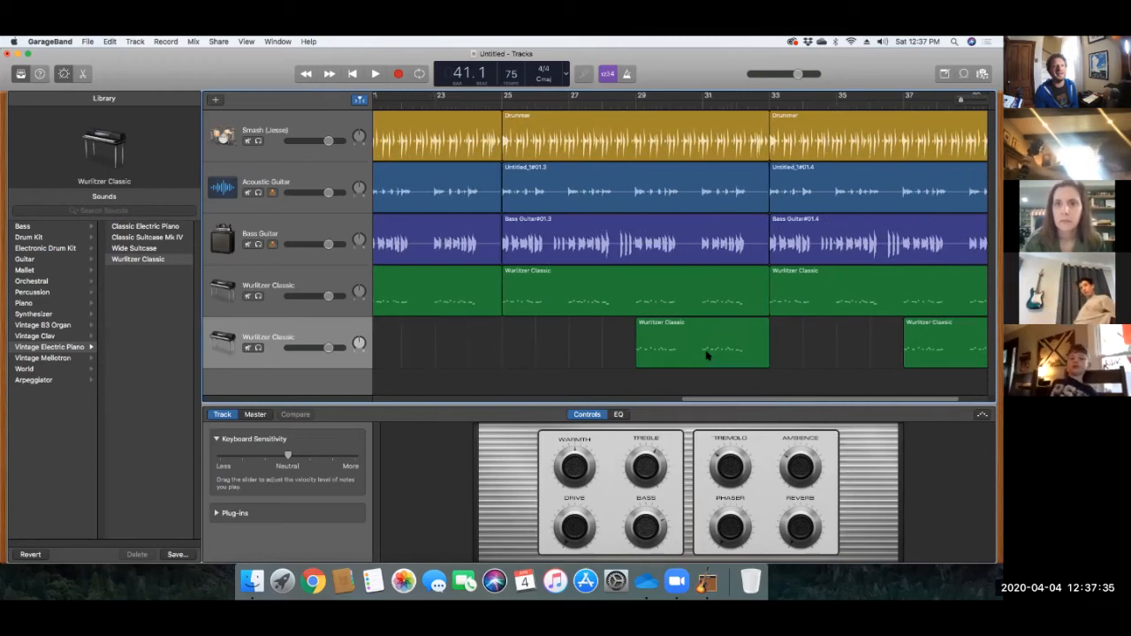
{"action": "key", "text": "Delete"}
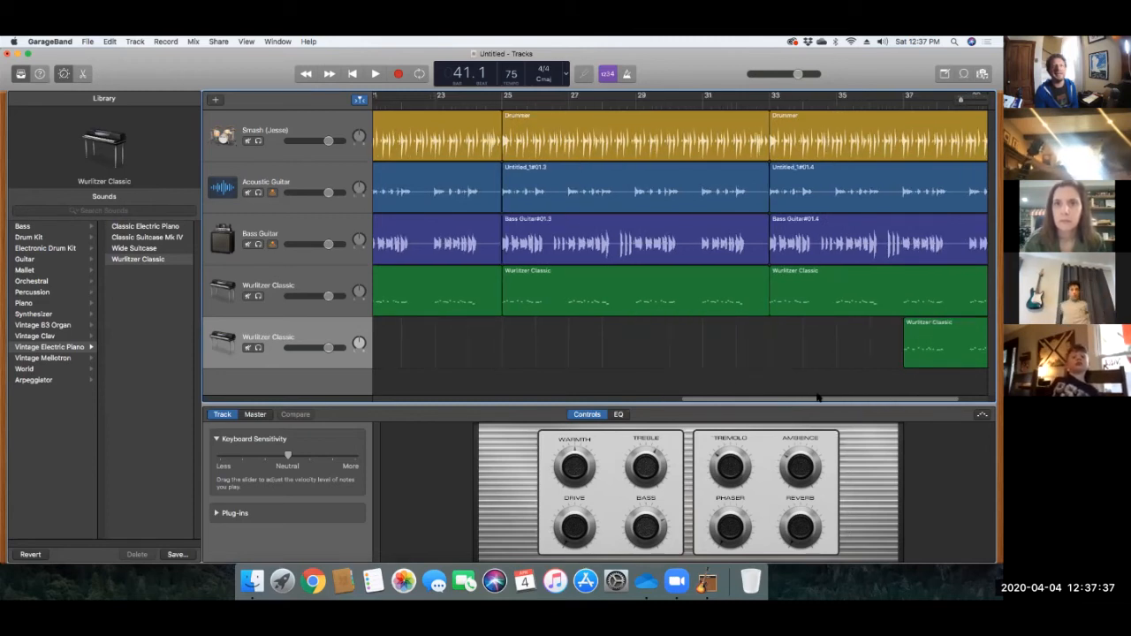
Step: Paste the copied section eight more times in a row, extending the song from bar 41 to bar 105
{"action": "left_click_drag", "start_coordinate": [818, 397], "coordinate": [848, 397]}
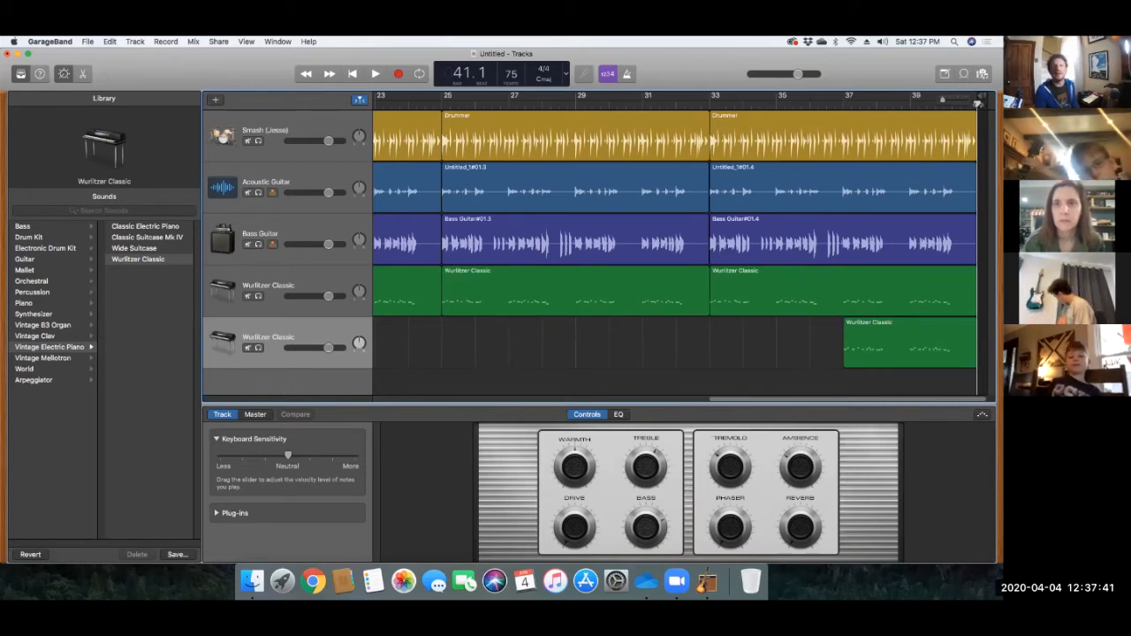
{"action": "key", "text": "super+v"}
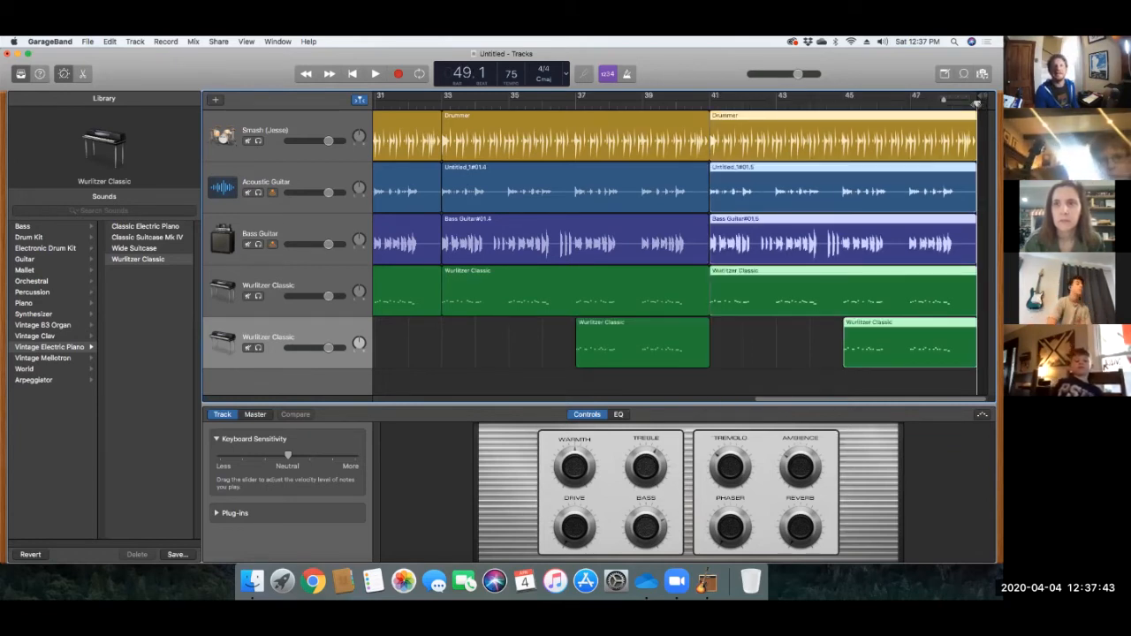
{"action": "key", "text": "super+v"}
{"action": "key", "text": "super+v"}
{"action": "key", "text": "super+v"}
{"action": "key", "text": "super+v"}
{"action": "key", "text": "super+v"}
{"action": "key", "text": "super+v"}
{"action": "key", "text": "super+v"}
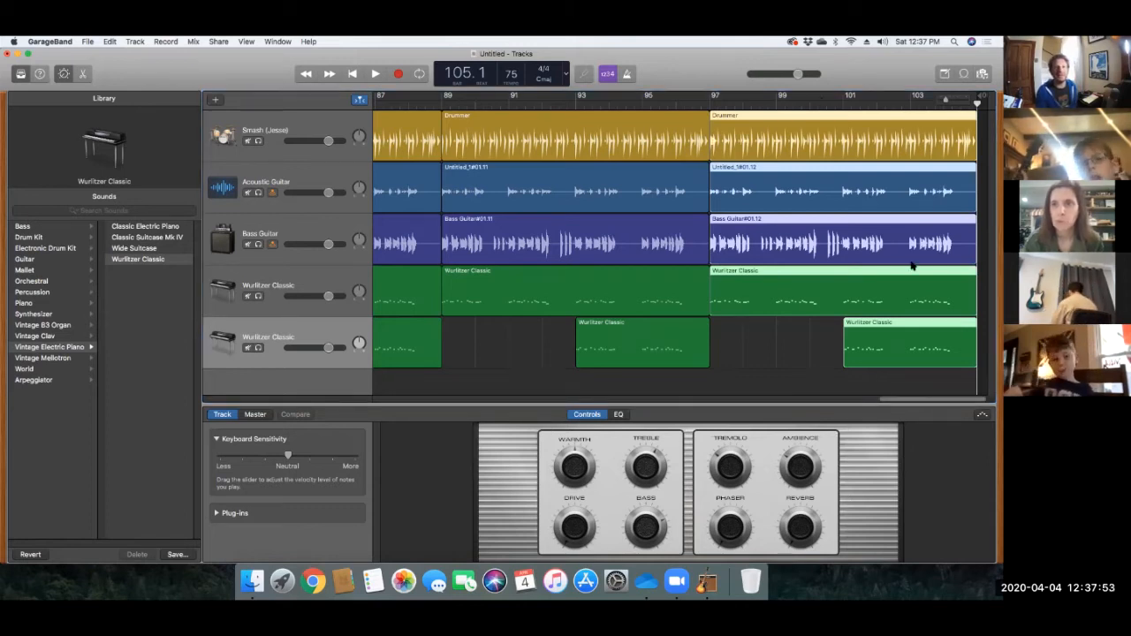
Step: Delete the second Wurlitzer track's region starting at bar 5
{"action": "left_click", "coordinate": [472, 399]}
{"action": "left_click_drag", "start_coordinate": [290, 407], "coordinate": [290, 405]}
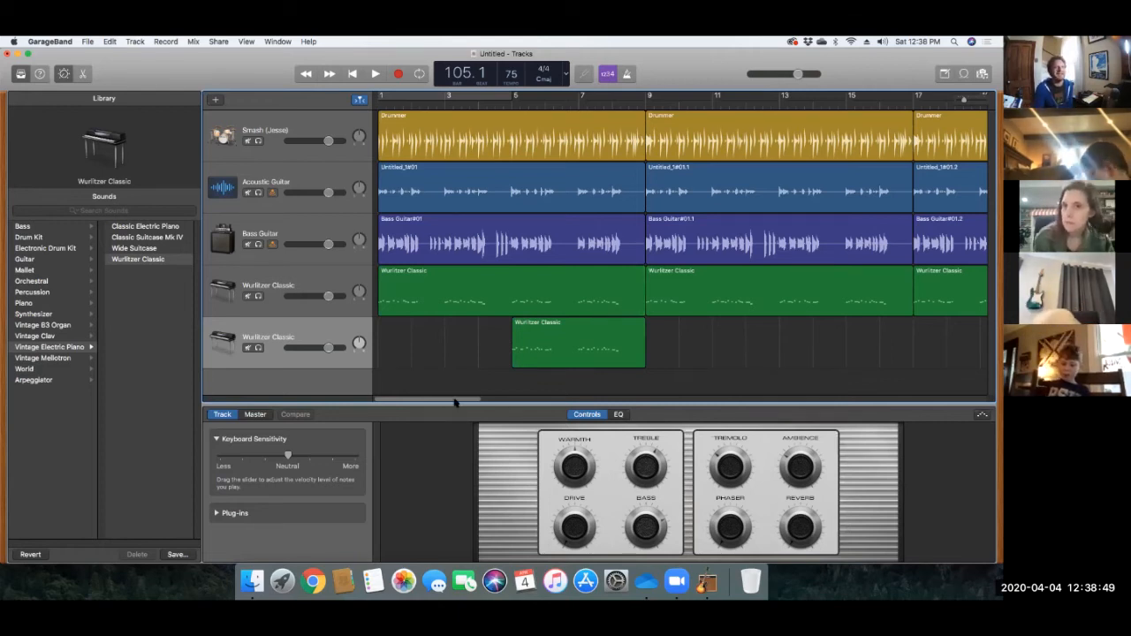
{"action": "left_click", "coordinate": [553, 352]}
{"action": "key", "text": "Delete"}
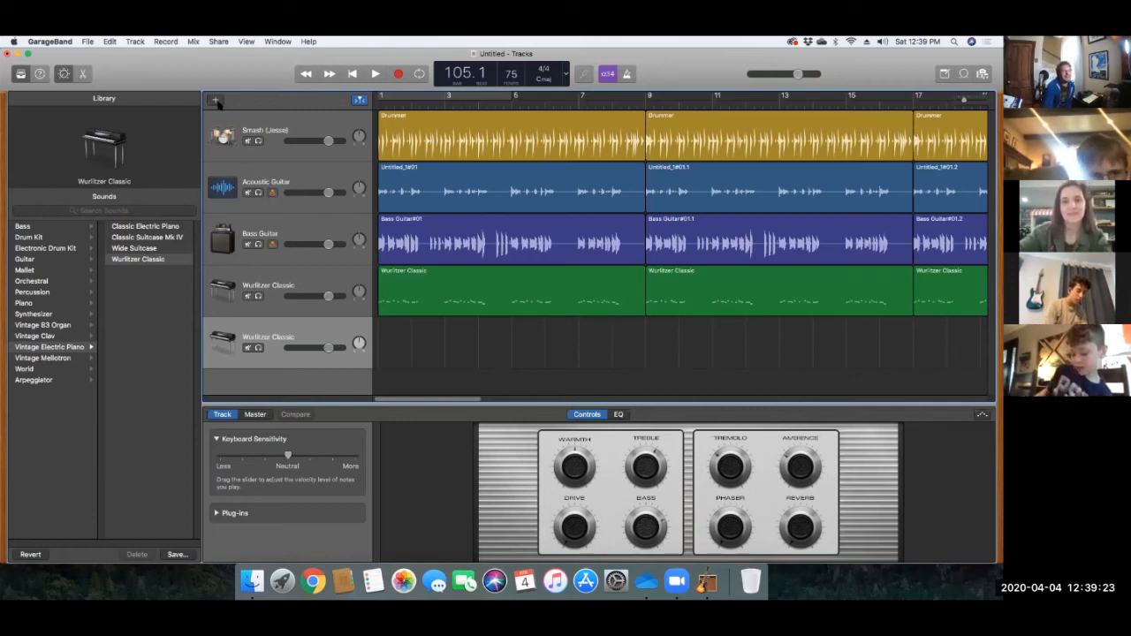
Step: Create a microphone audio track using Input 1, with the output device set to Scarlett 2i2 USB
{"action": "left_click", "coordinate": [455, 155]}
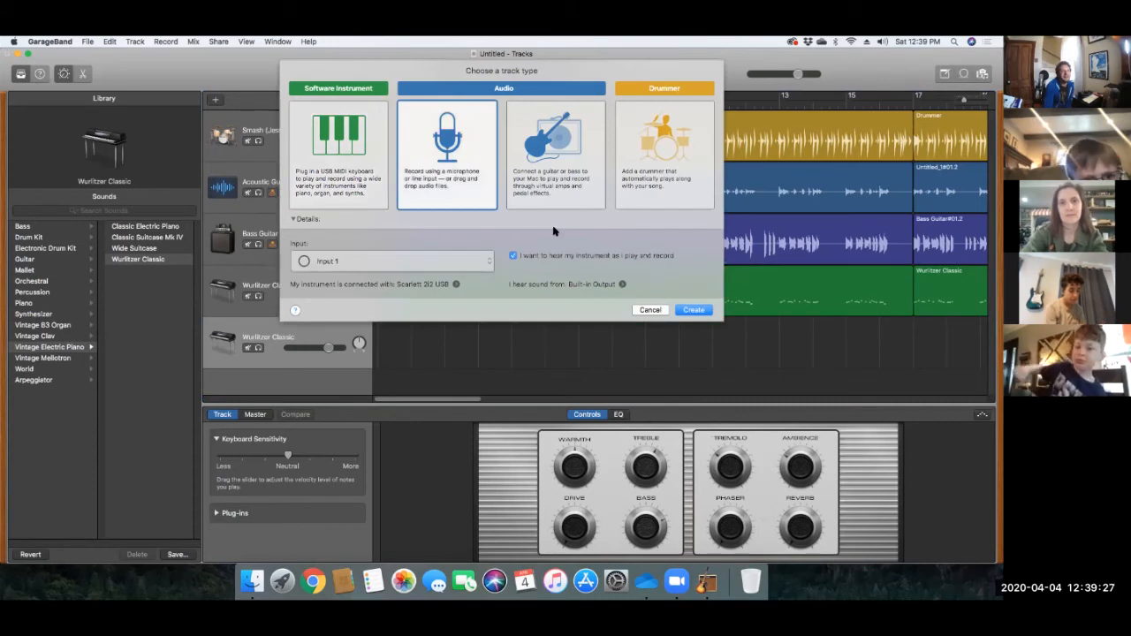
{"action": "left_click", "coordinate": [623, 285]}
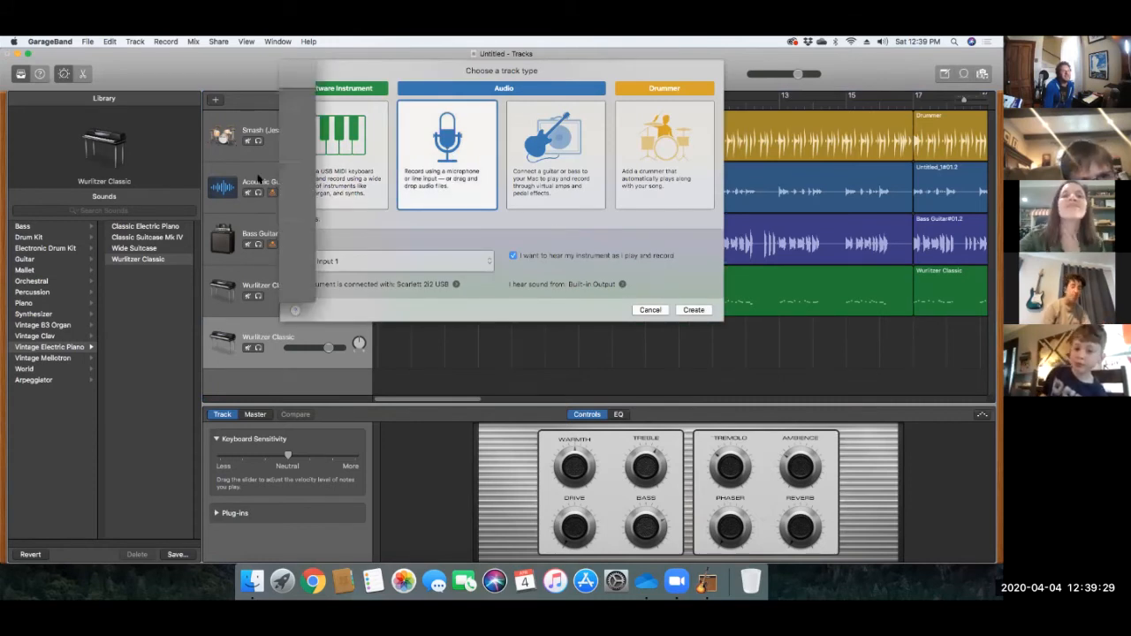
{"action": "left_click", "coordinate": [184, 121]}
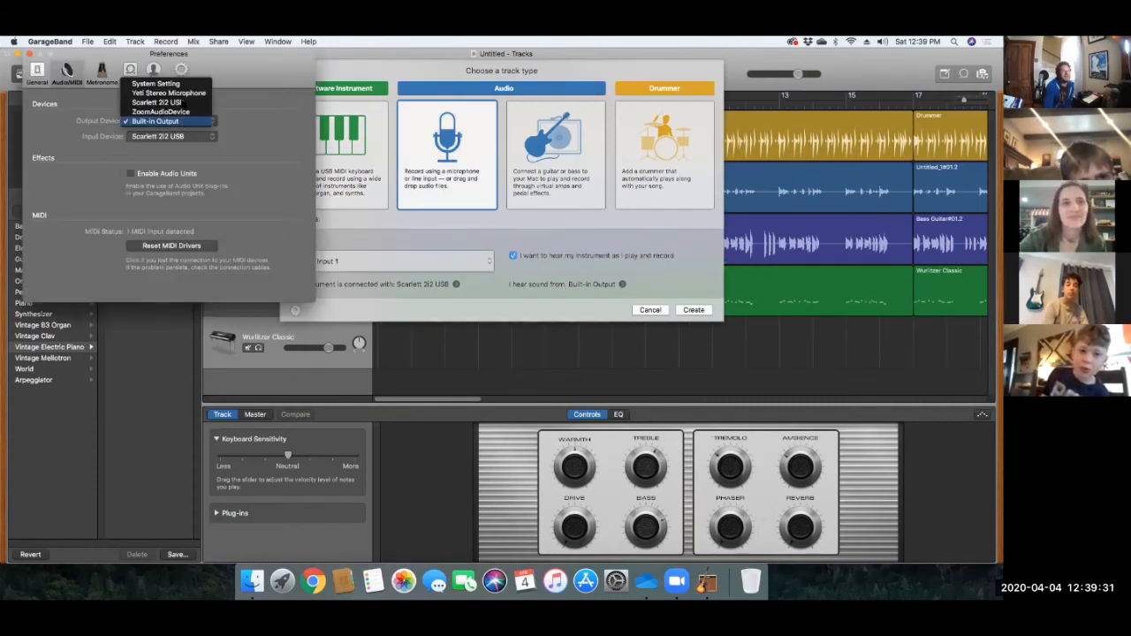
{"action": "left_click", "coordinate": [288, 126]}
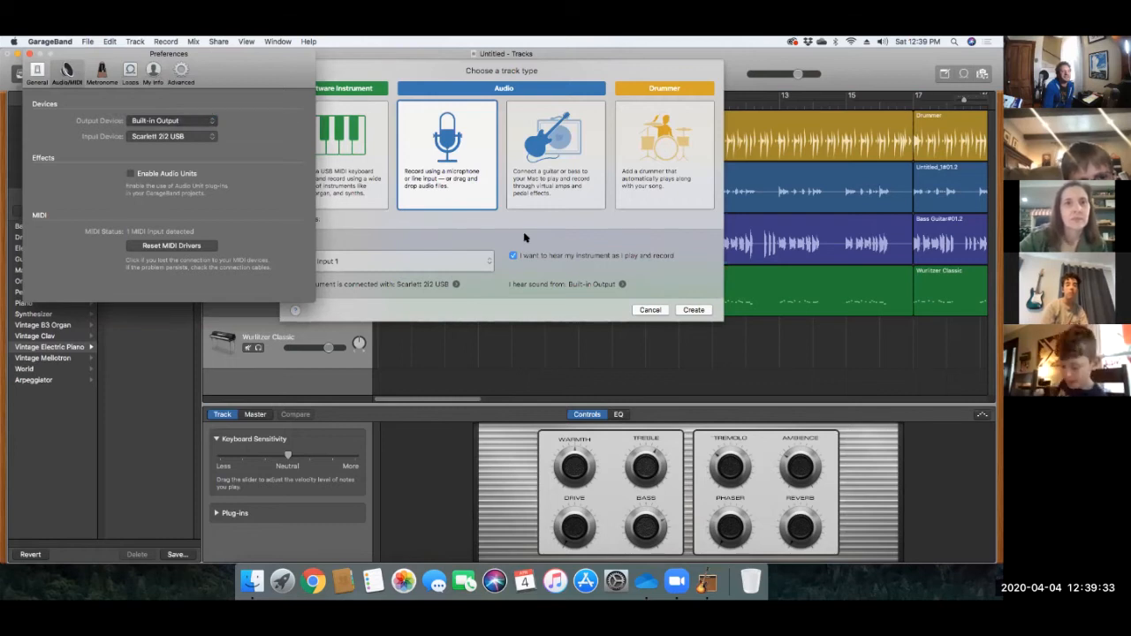
{"action": "left_click", "coordinate": [695, 311]}
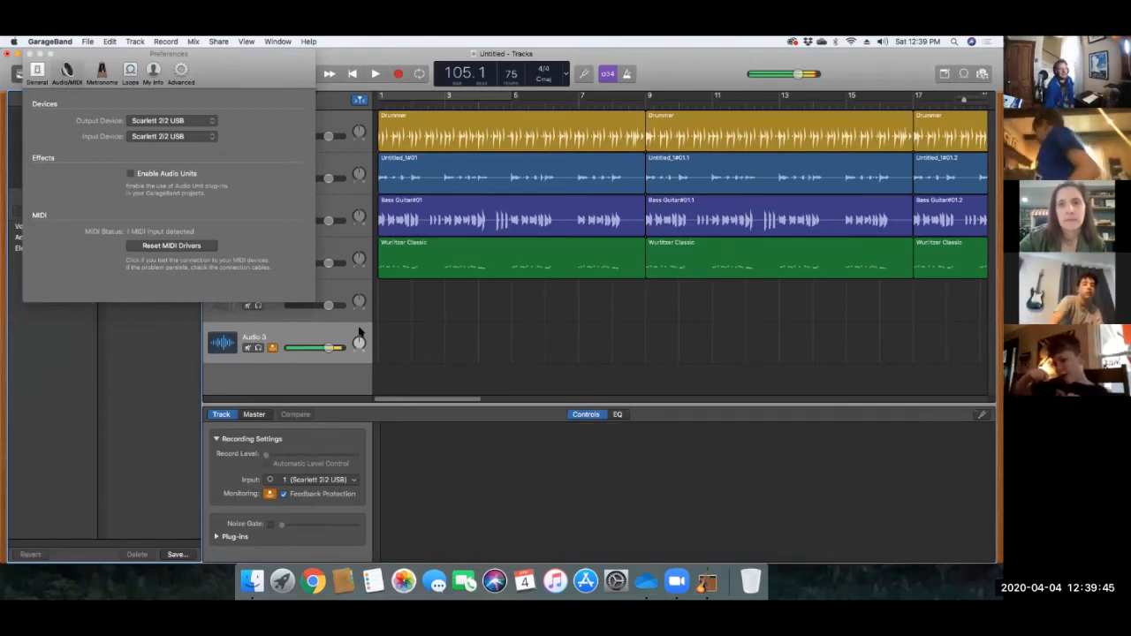
Step: Rename the new audio track as Vox and close the preferences window
{"action": "left_click", "coordinate": [357, 343]}
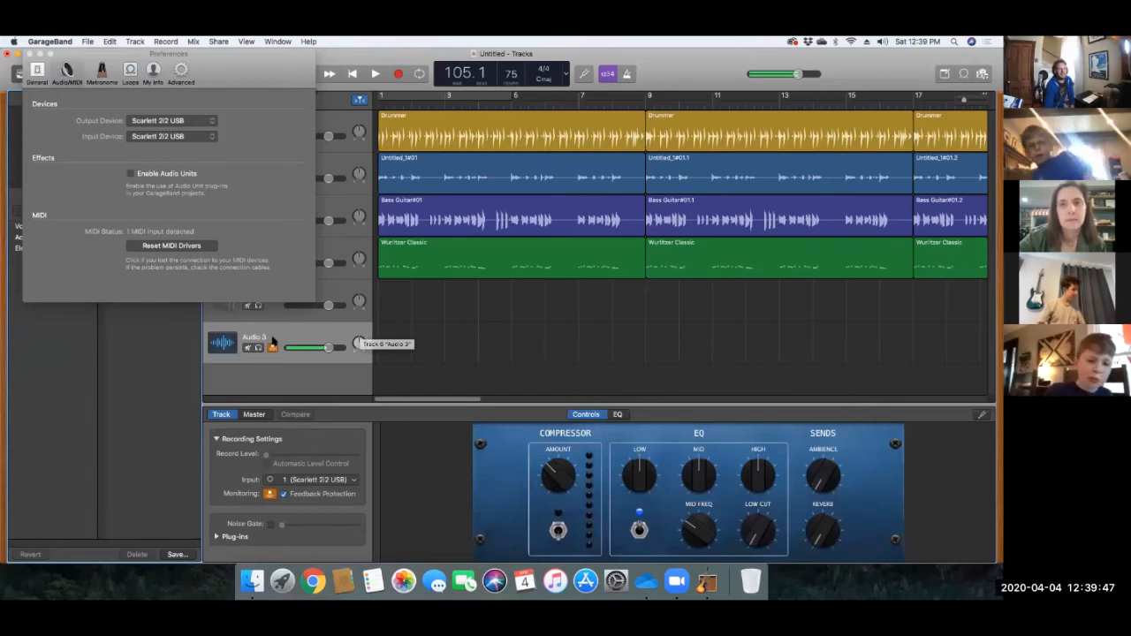
{"action": "right_click", "coordinate": [272, 341]}
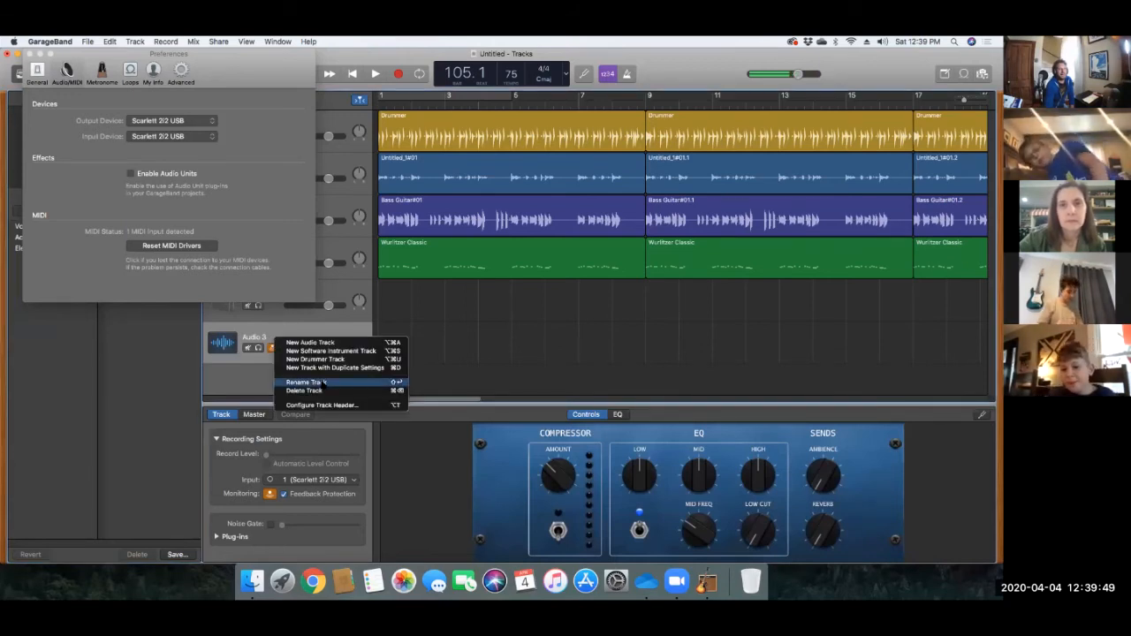
{"action": "left_click", "coordinate": [324, 383]}
{"action": "type", "text": "Voc"}
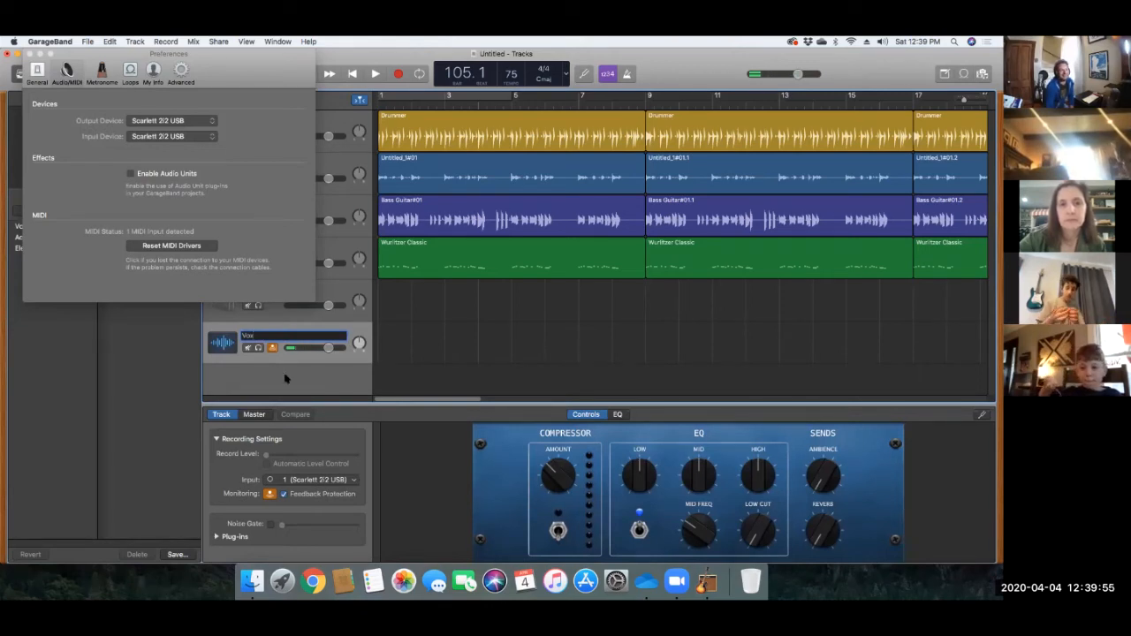
{"action": "key", "text": "Return"}
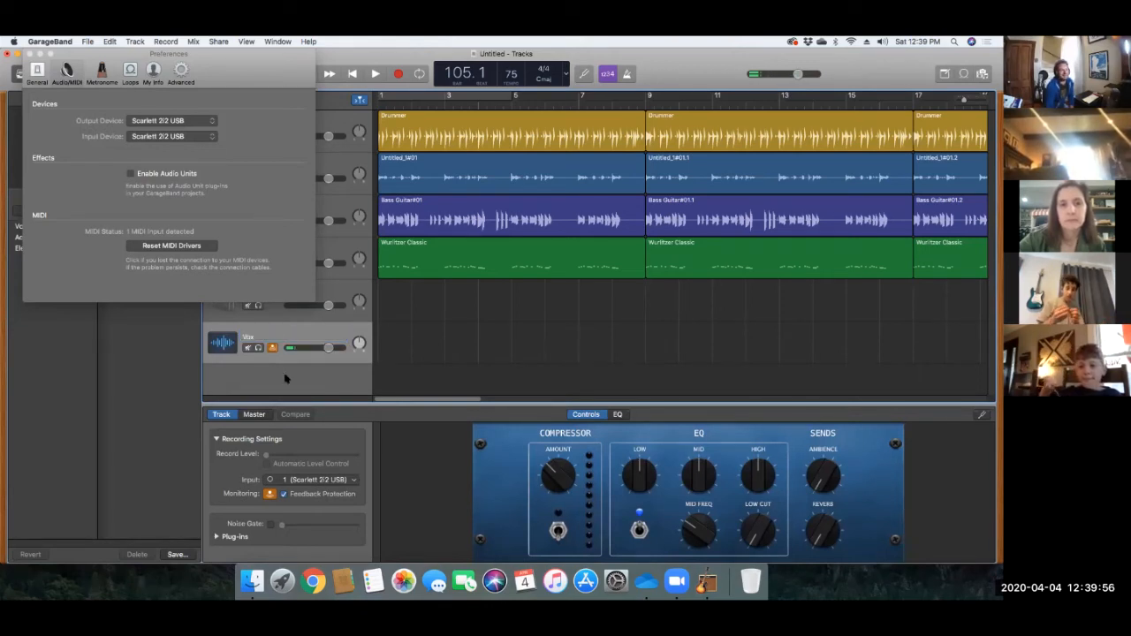
{"action": "left_click", "coordinate": [29, 55]}
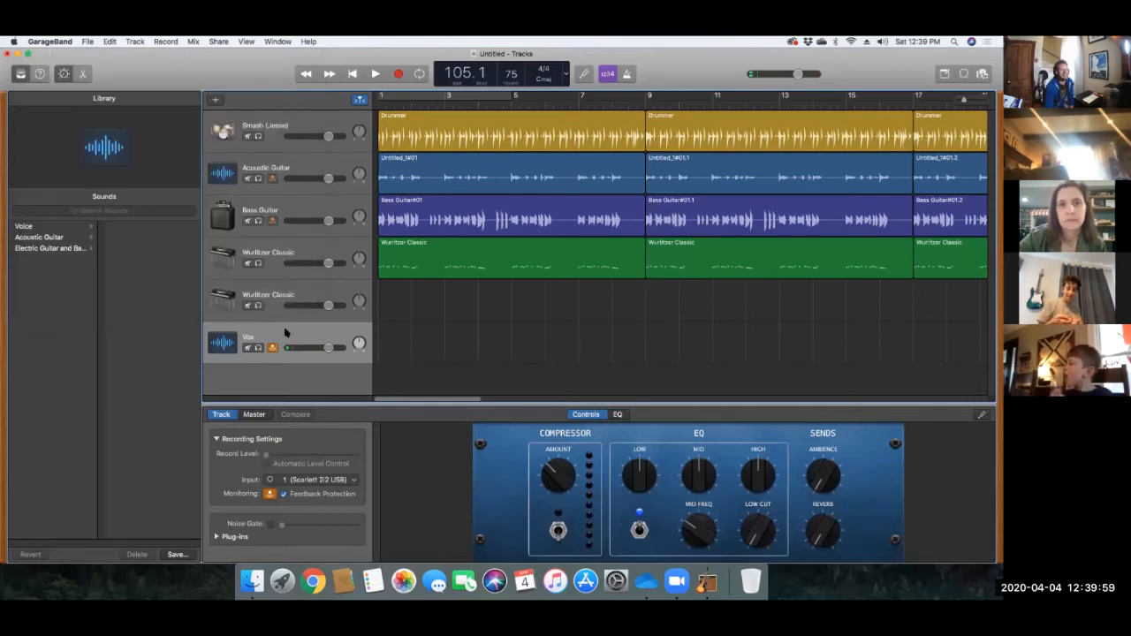
Step: Reorder the tracks to Vox, Acoustic Guitar, first Wurlitzer, Bass Guitar, second Wurlitzer and drummer
{"action": "left_click_drag", "start_coordinate": [287, 159], "coordinate": [311, 170]}
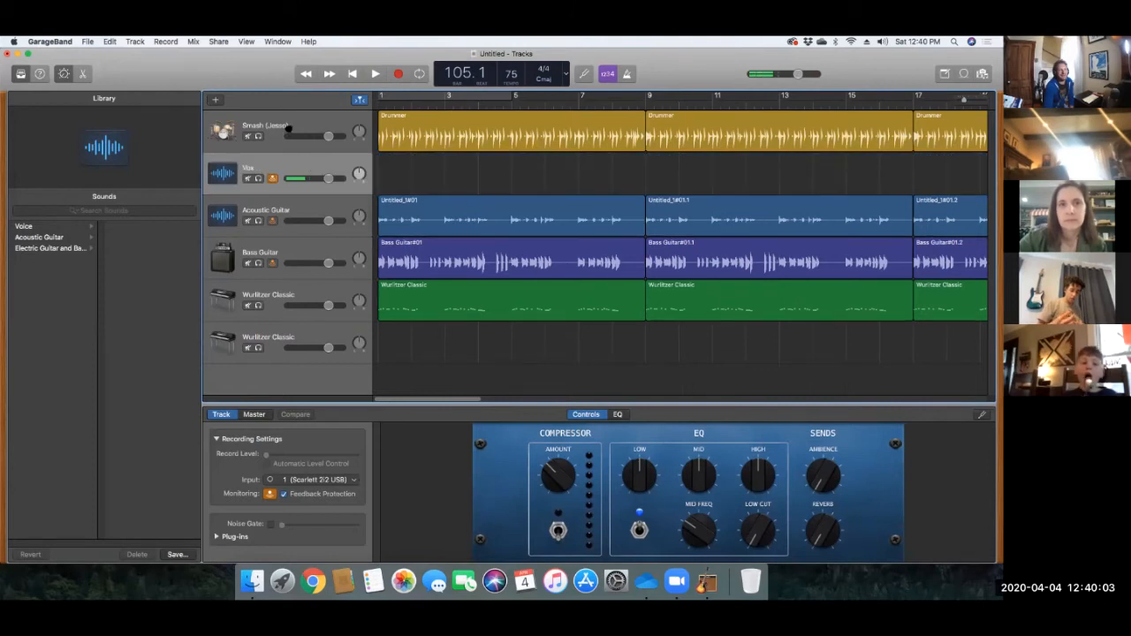
{"action": "left_click_drag", "start_coordinate": [287, 128], "coordinate": [279, 347]}
{"action": "left_click_drag", "start_coordinate": [252, 212], "coordinate": [266, 292]}
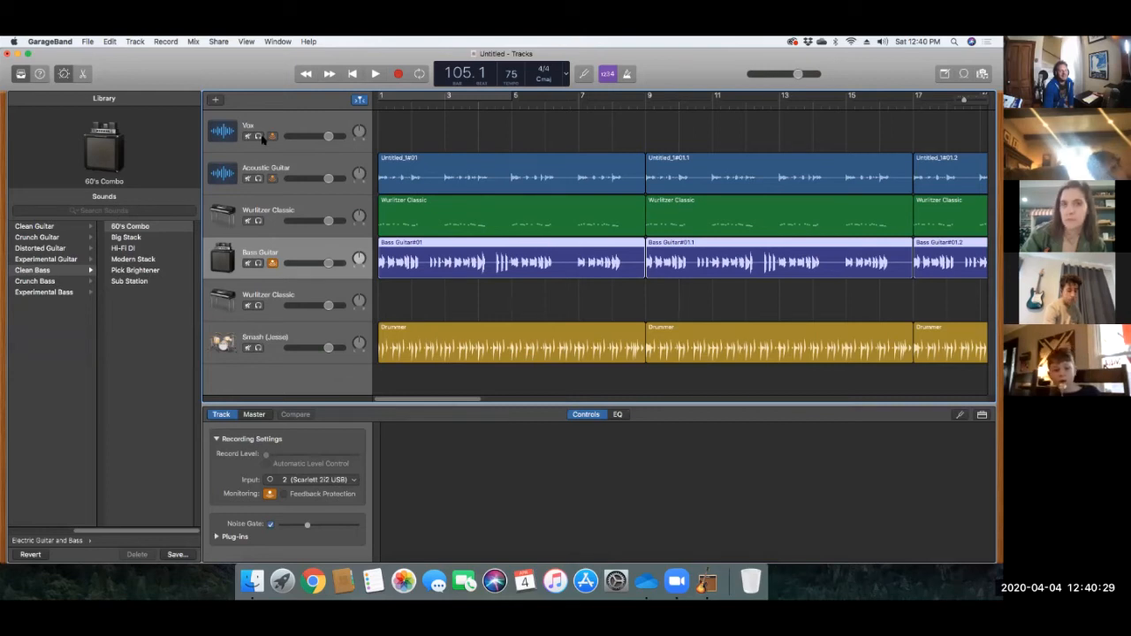
Step: Record a vocal take on the Vox track from bar 1 to about bar 29
{"action": "left_click", "coordinate": [291, 125]}
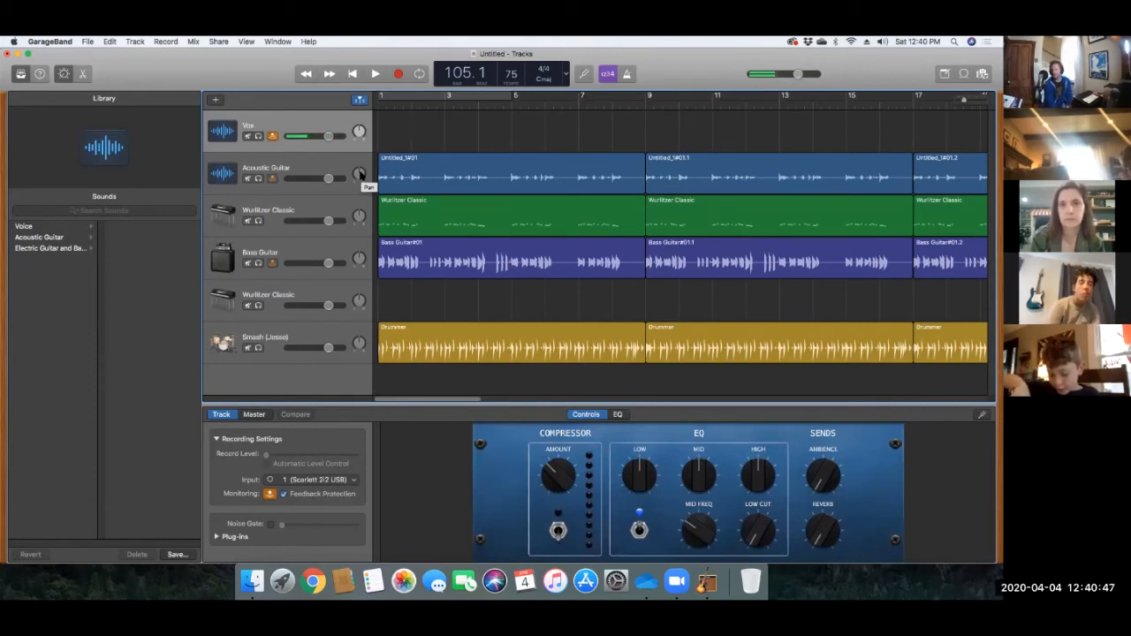
{"action": "key", "text": "Return"}
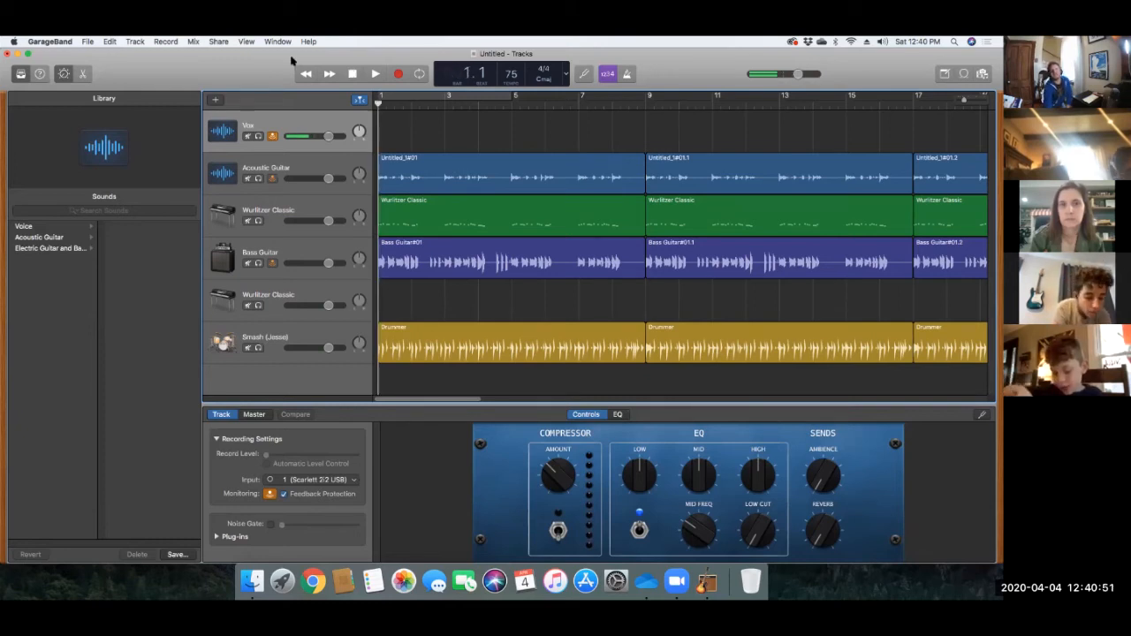
{"action": "left_click", "coordinate": [399, 75]}
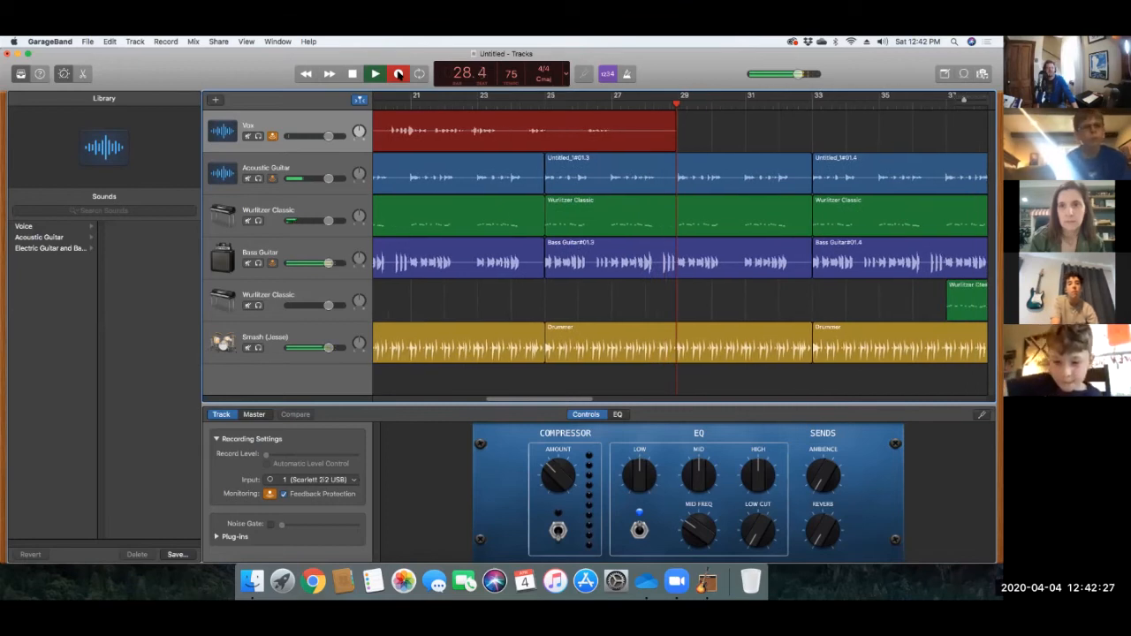
{"action": "left_click", "coordinate": [398, 74]}
{"action": "key", "text": "space"}
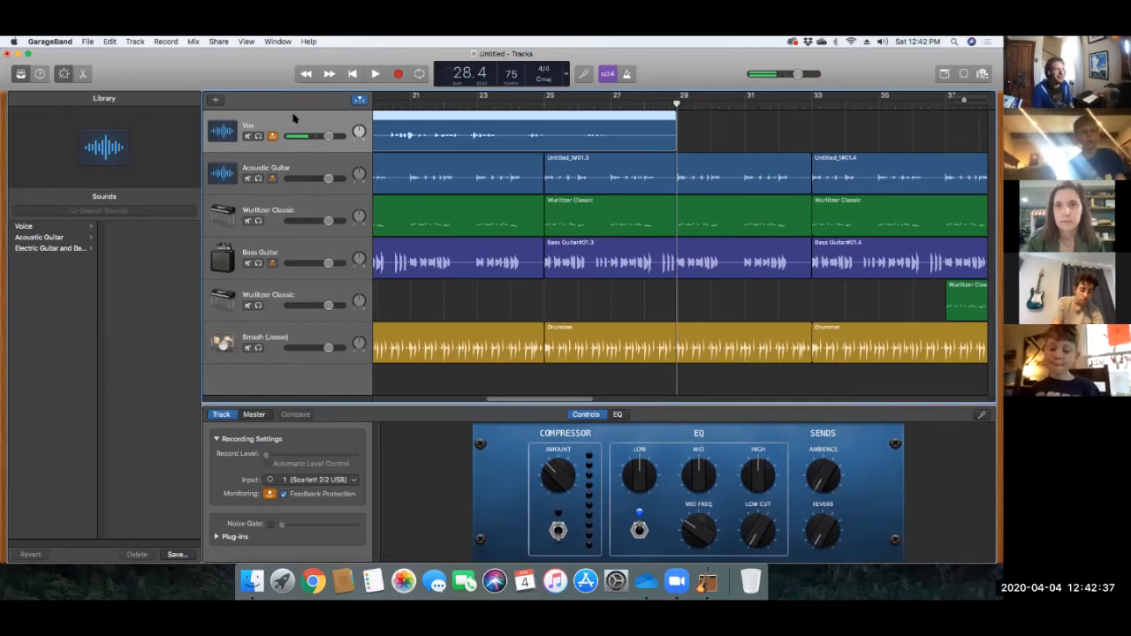
Step: Apply the Compressed Vocal sound to the Vox track and return to the start of the song
{"action": "left_click", "coordinate": [84, 227]}
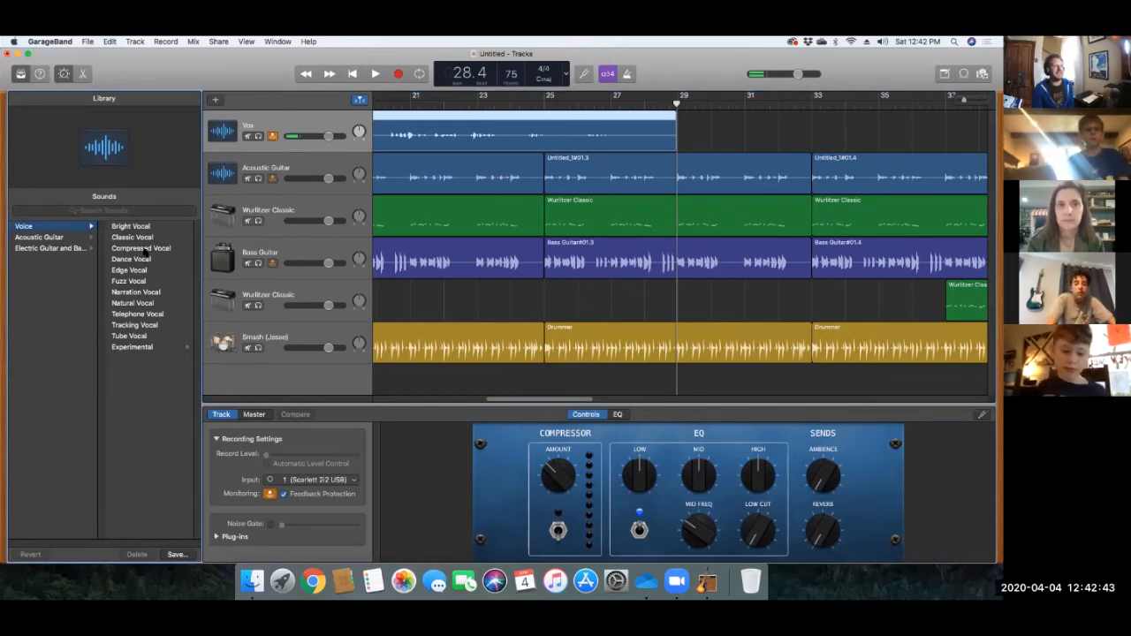
{"action": "left_click", "coordinate": [142, 248]}
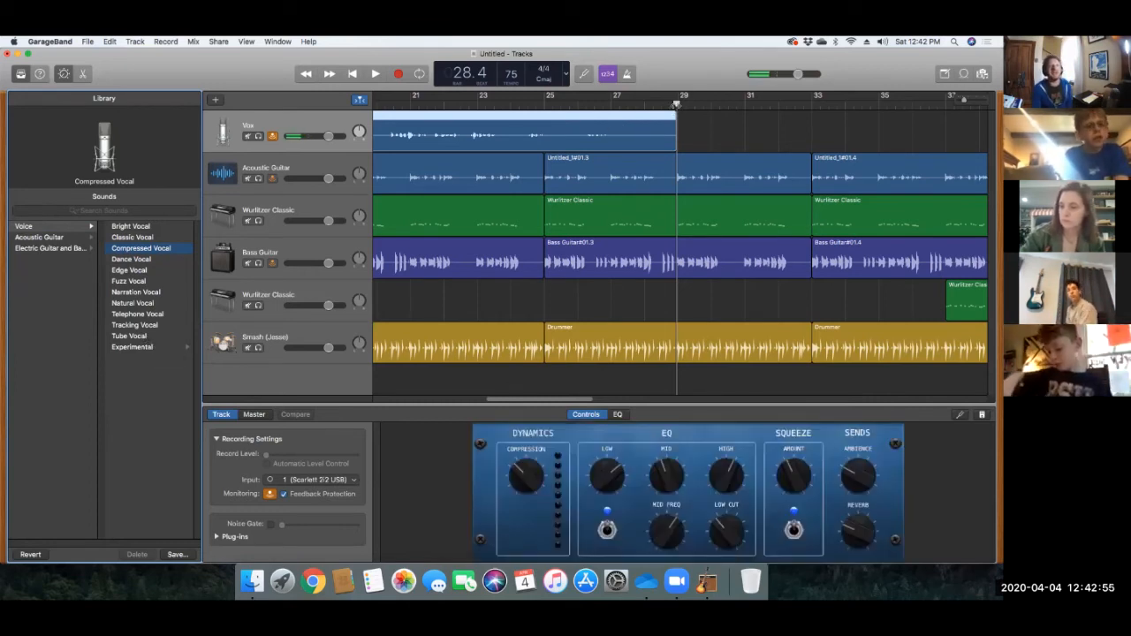
{"action": "left_click_drag", "start_coordinate": [583, 116], "coordinate": [324, 131]}
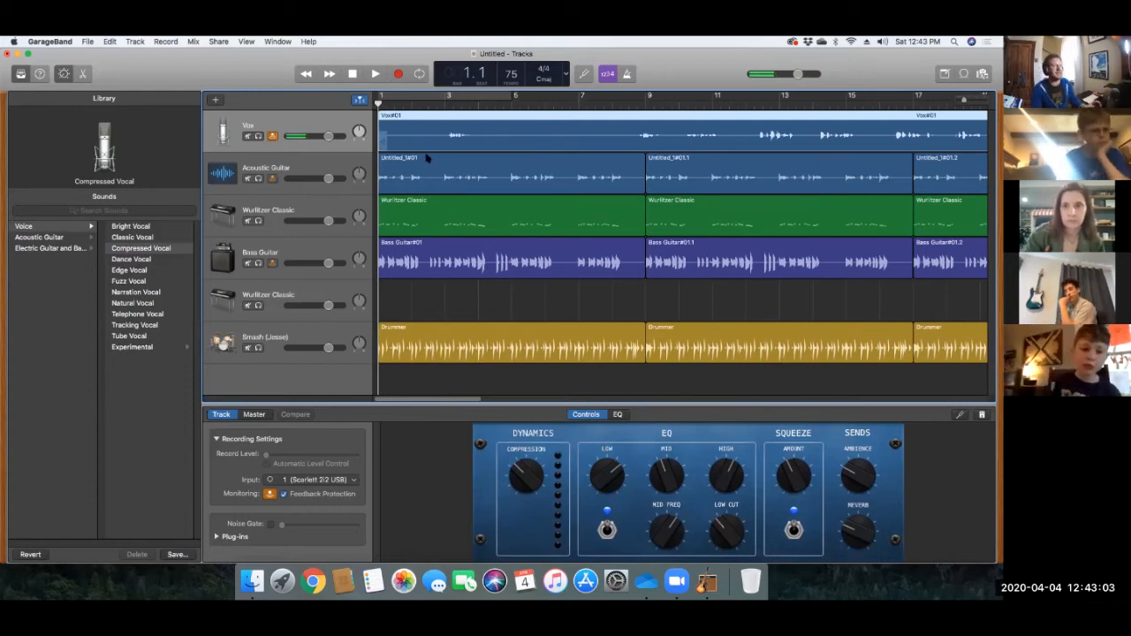
Step: Set the audio output device to Built-in Output in the preferences
{"action": "left_click", "coordinate": [40, 42]}
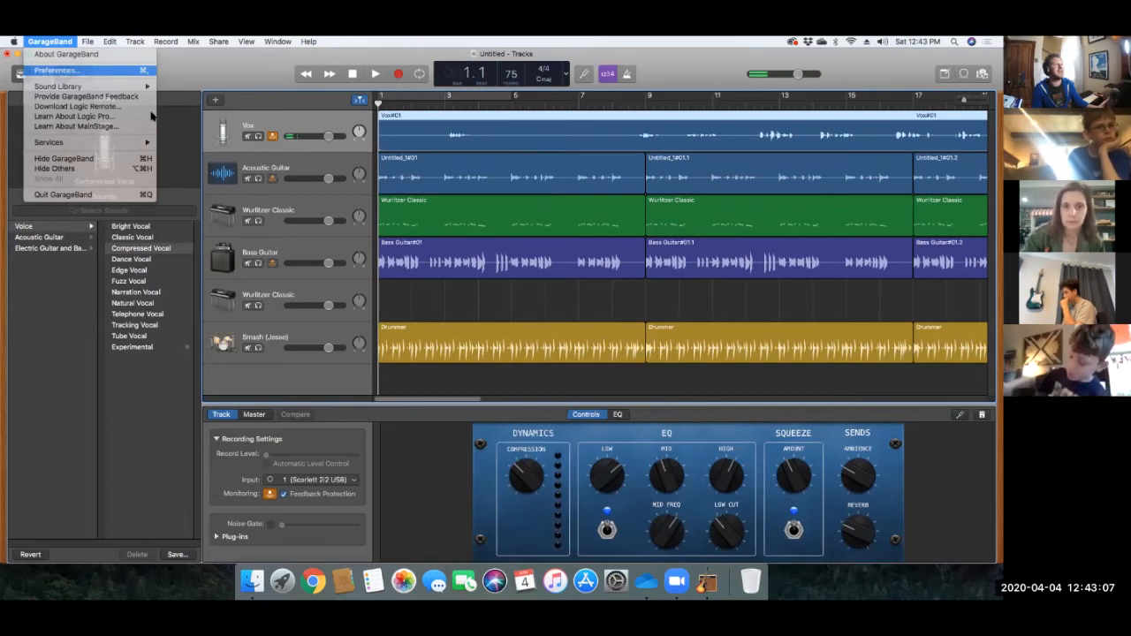
{"action": "left_click", "coordinate": [55, 70]}
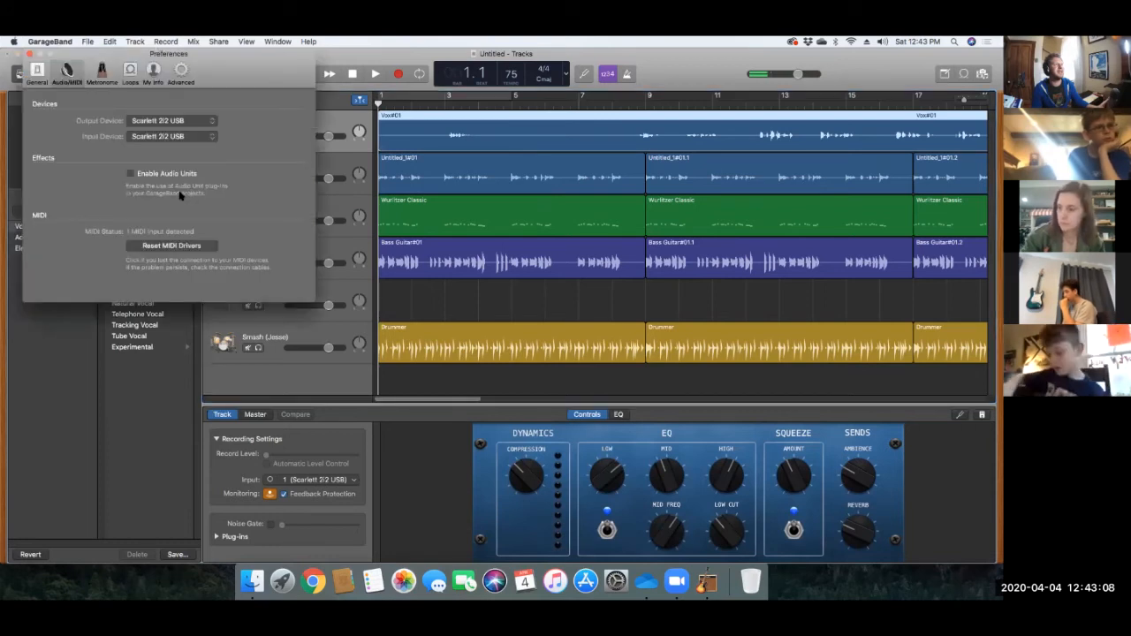
{"action": "left_click", "coordinate": [173, 123]}
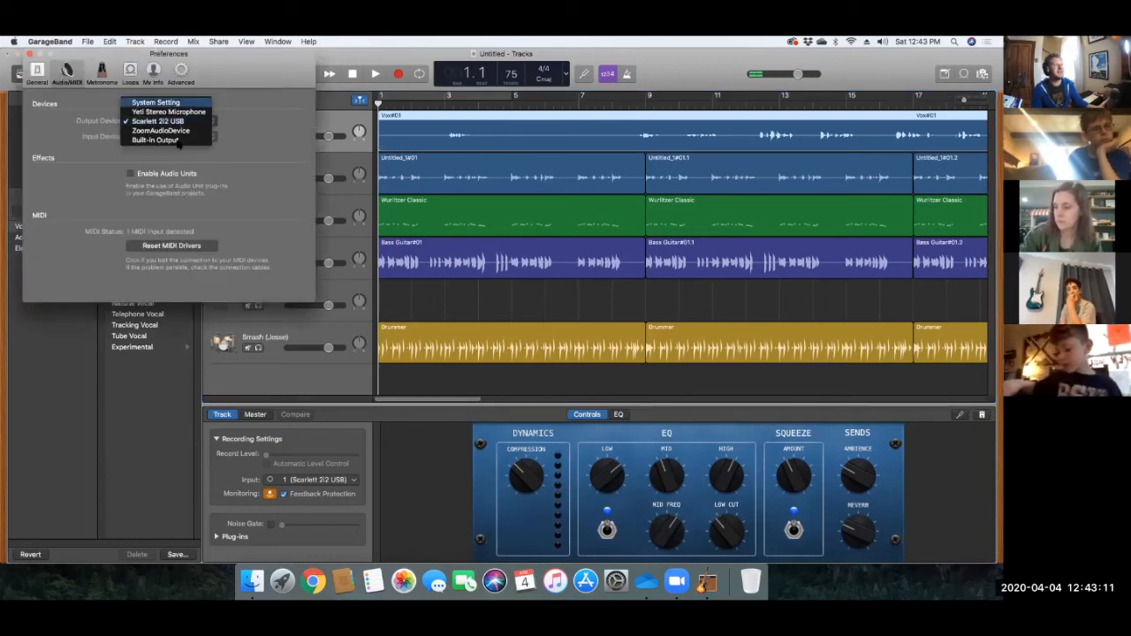
{"action": "left_click", "coordinate": [263, 154]}
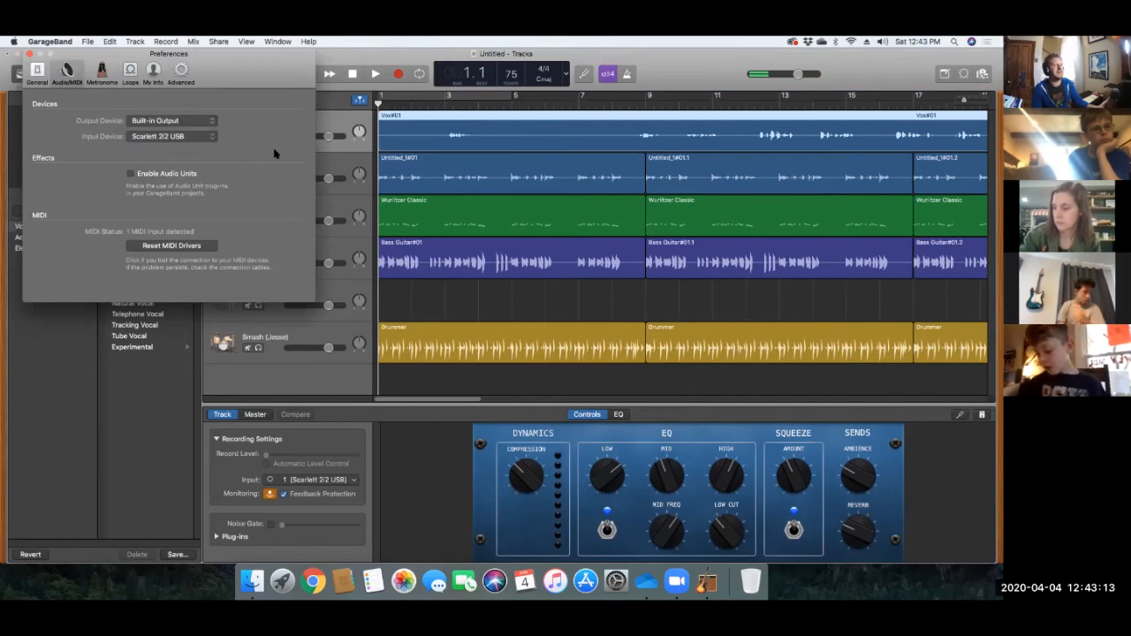
{"action": "left_click", "coordinate": [30, 56]}
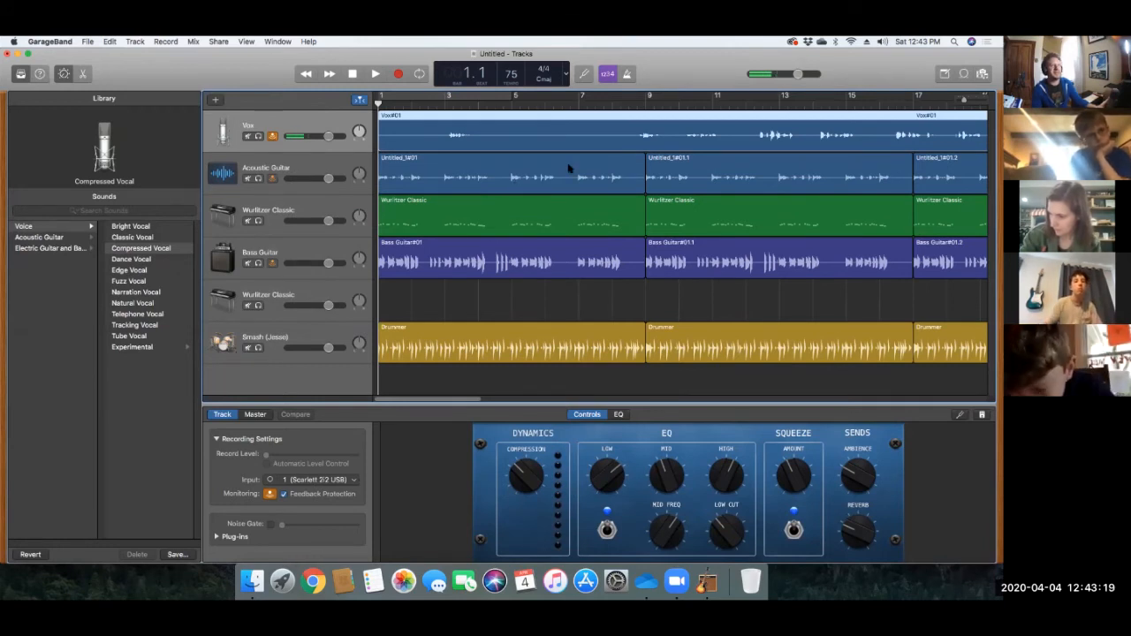
Step: Play the opening bars and trim the start of the Vox region to about bar 8.5
{"action": "key", "text": "space"}
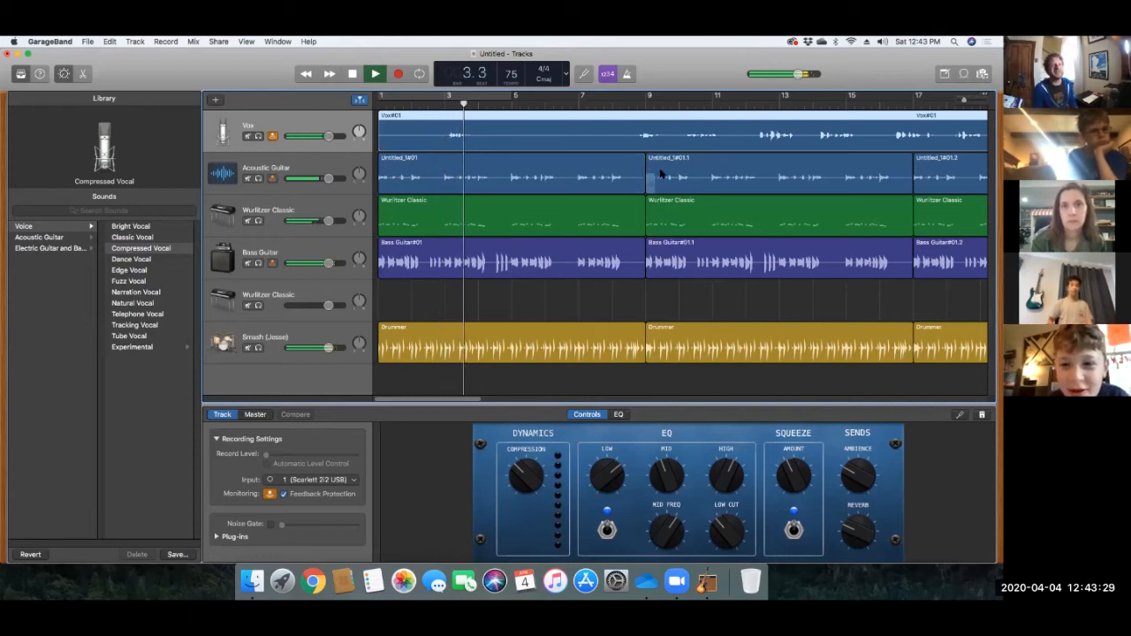
{"action": "key", "text": "space"}
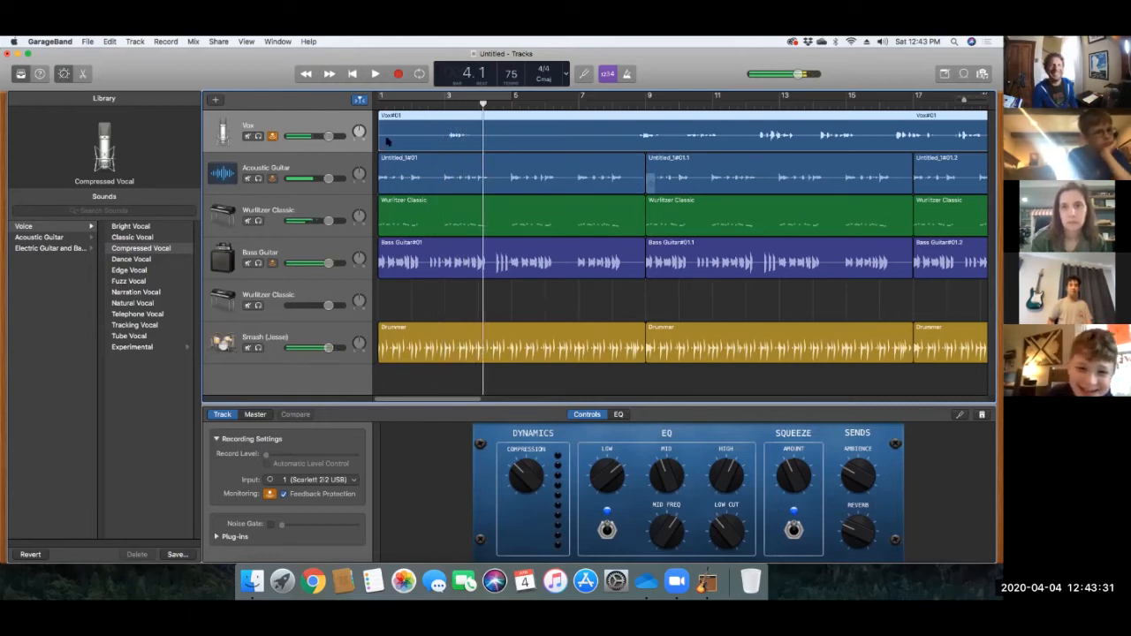
{"action": "left_click_drag", "start_coordinate": [383, 139], "coordinate": [638, 147]}
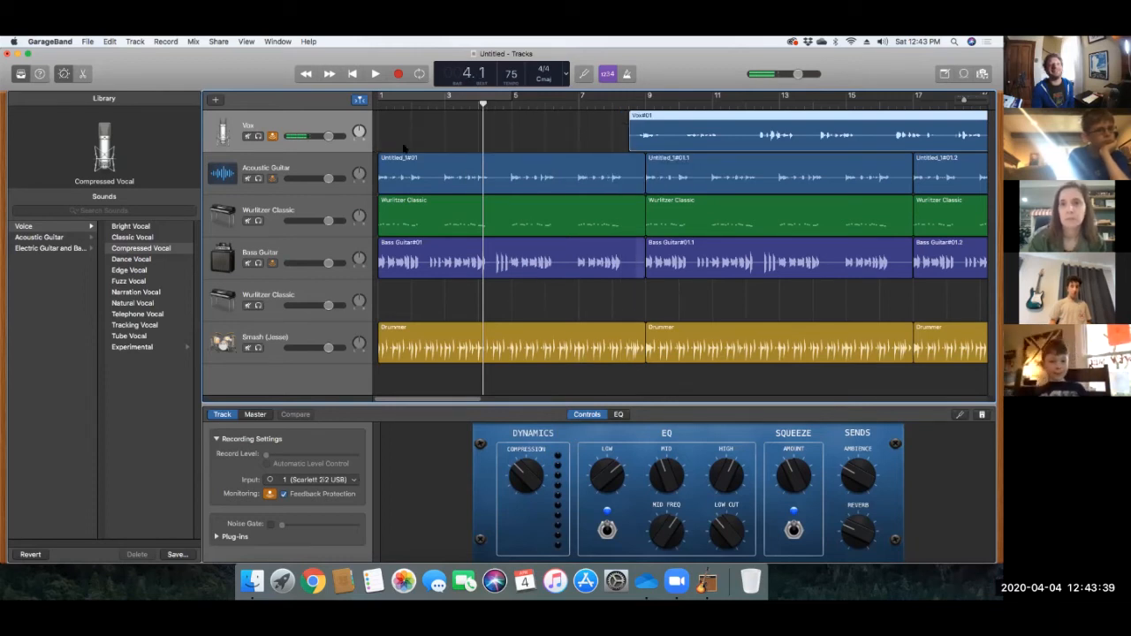
{"action": "left_click_drag", "start_coordinate": [633, 141], "coordinate": [633, 141]}
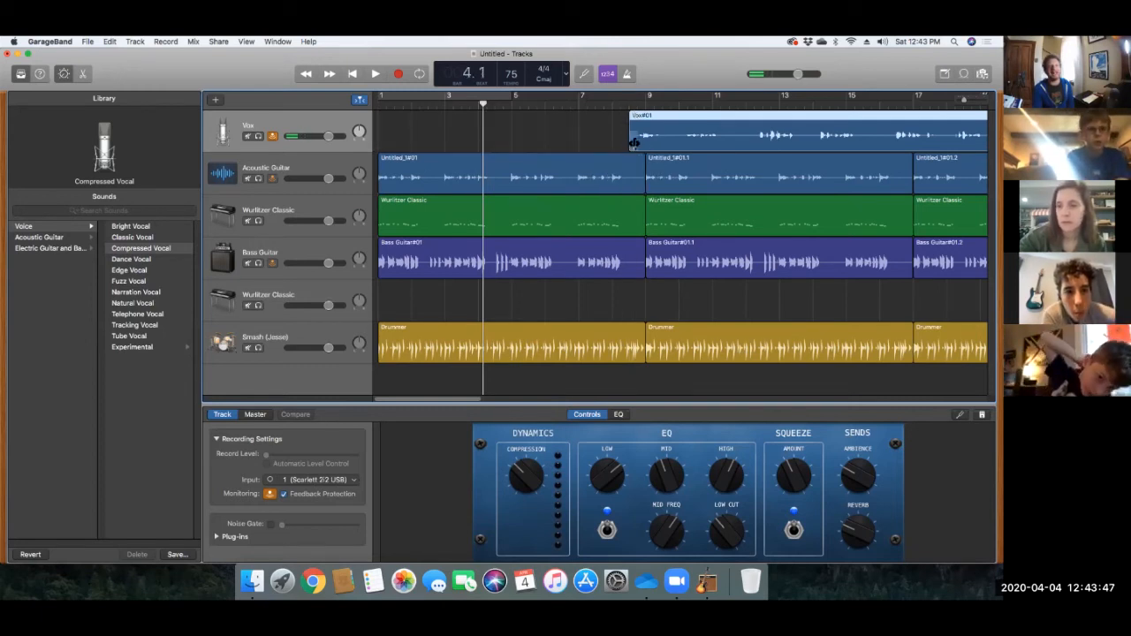
{"action": "mouse_move", "coordinate": [609, 142]}
{"action": "left_mouse_down"}
{"action": "mouse_move", "coordinate": [366, 145]}
{"action": "mouse_move", "coordinate": [630, 149]}
{"action": "left_mouse_up"}
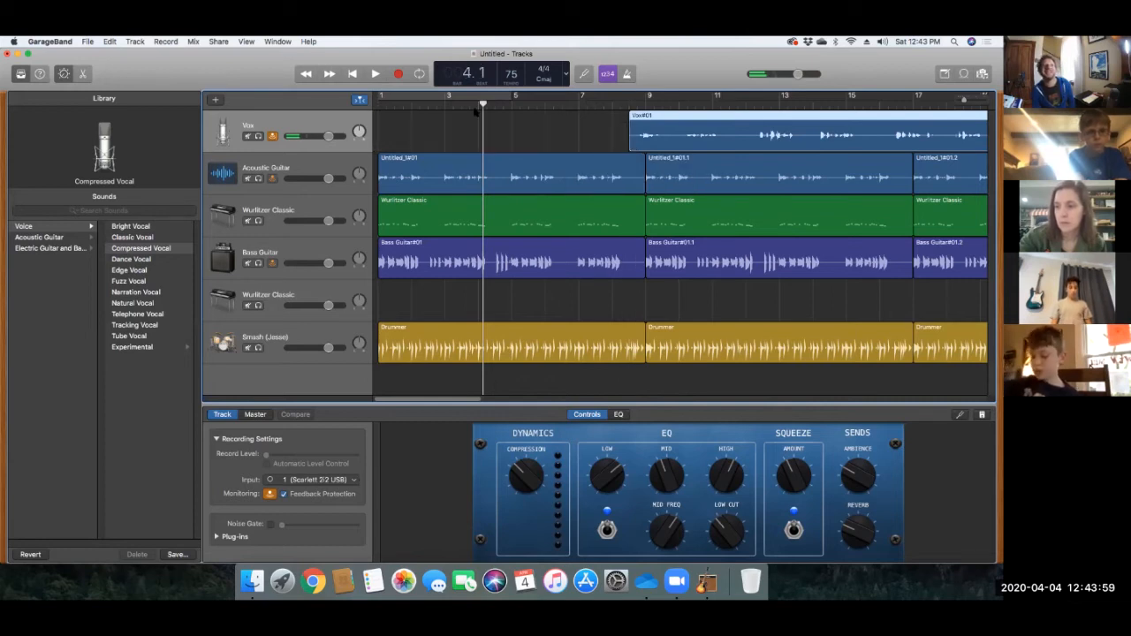
Step: Play the song from just before the vocal entry and raise the Vox track's volume slightly
{"action": "left_click", "coordinate": [599, 102]}
{"action": "key", "text": "space"}
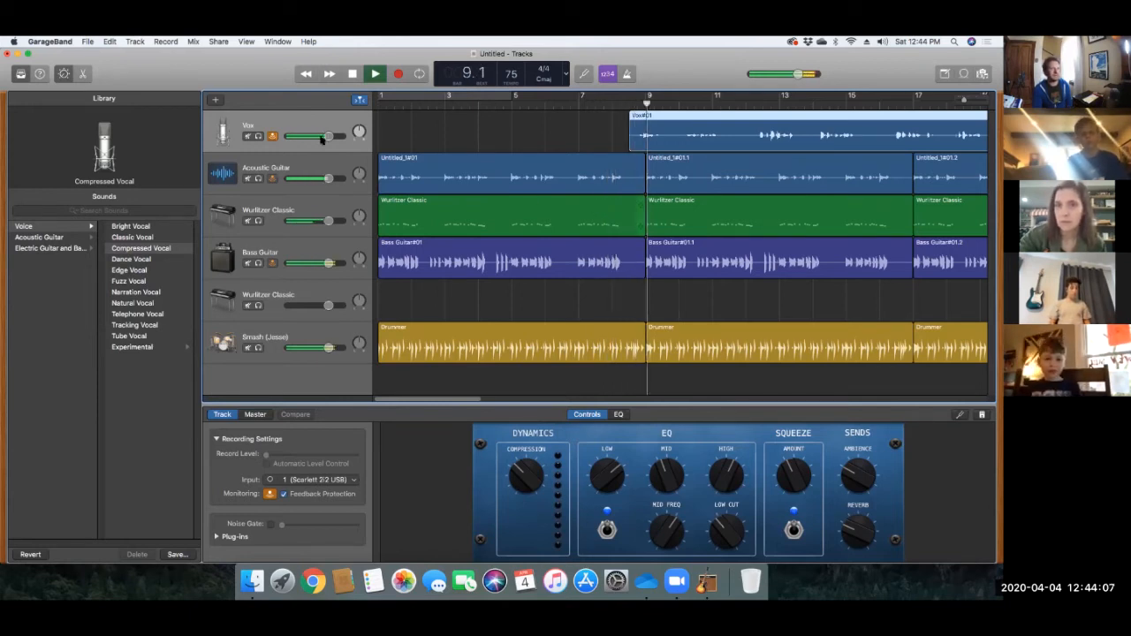
{"action": "left_click_drag", "start_coordinate": [328, 136], "coordinate": [332, 135]}
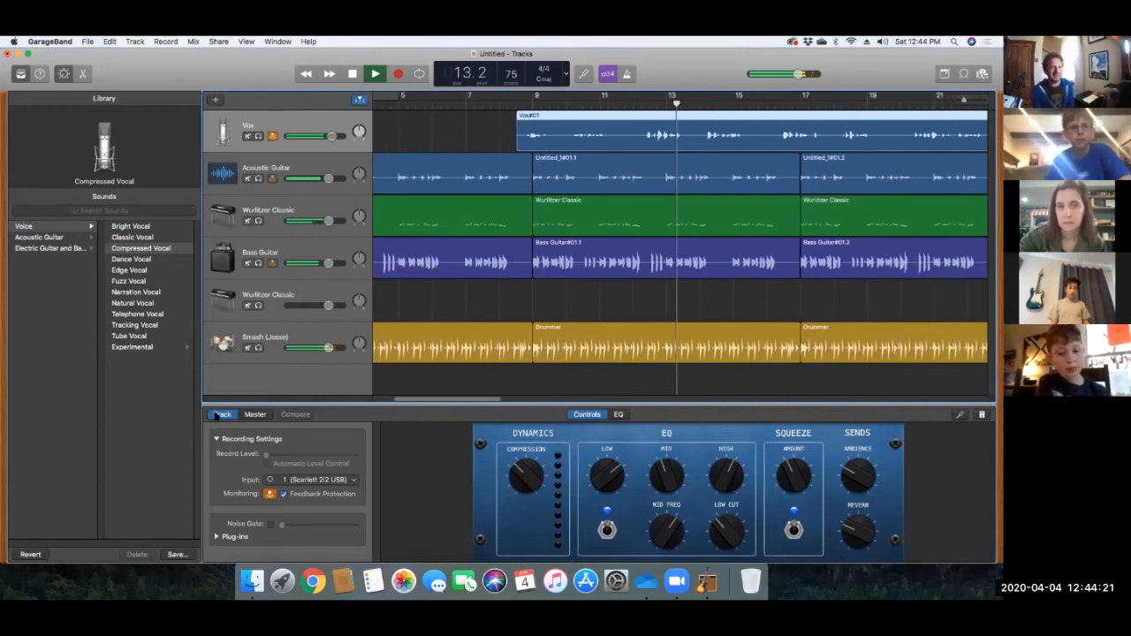
Step: Audition the Tube Vocal and Bright Vocal sounds on the Vox track and settle on Classic Vocal
{"action": "left_click", "coordinate": [131, 337]}
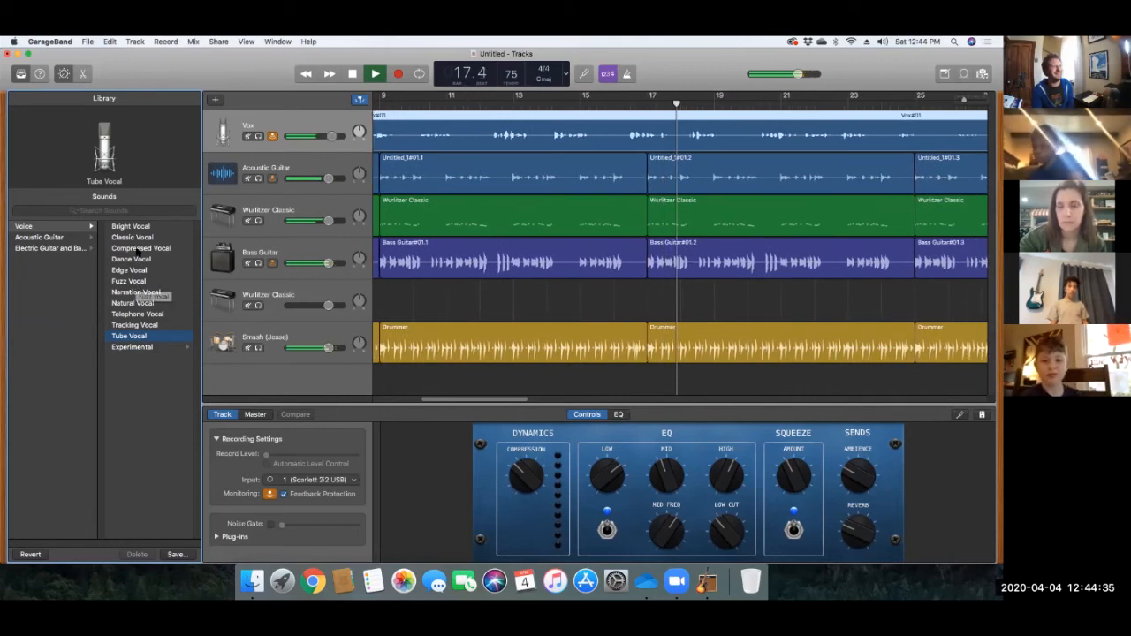
{"action": "left_click", "coordinate": [140, 227]}
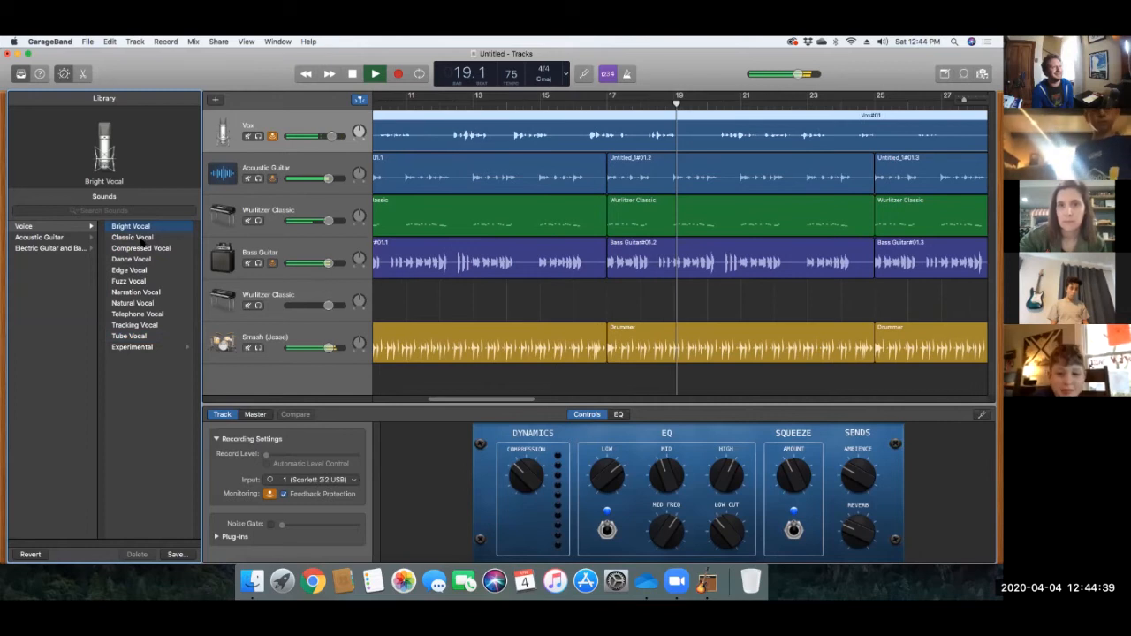
{"action": "left_click", "coordinate": [142, 238]}
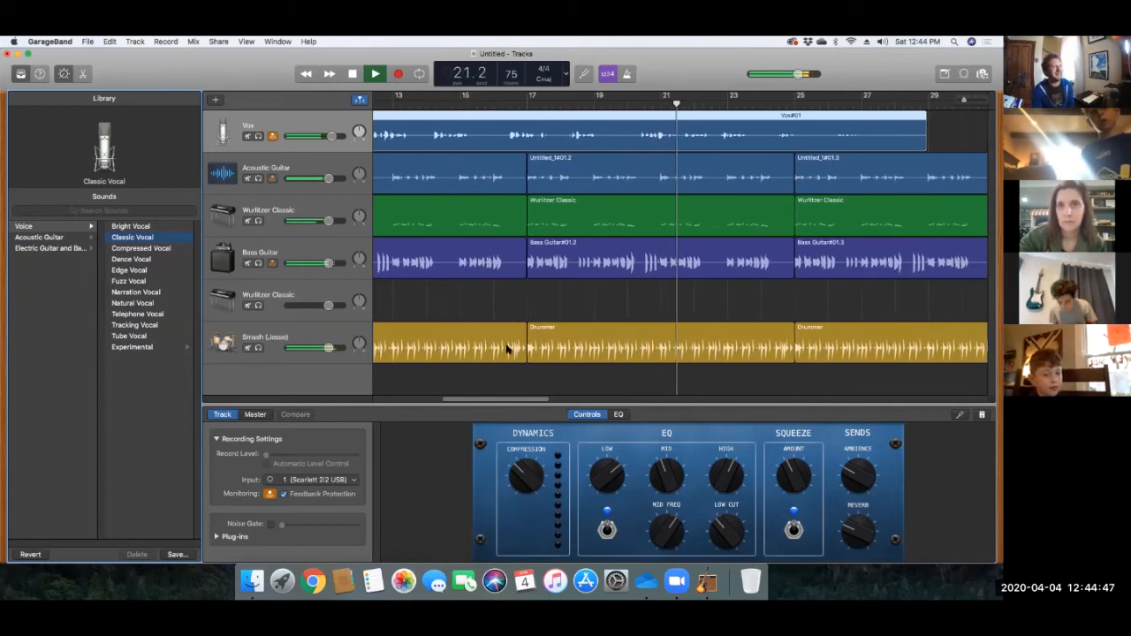
{"action": "key", "text": "space"}
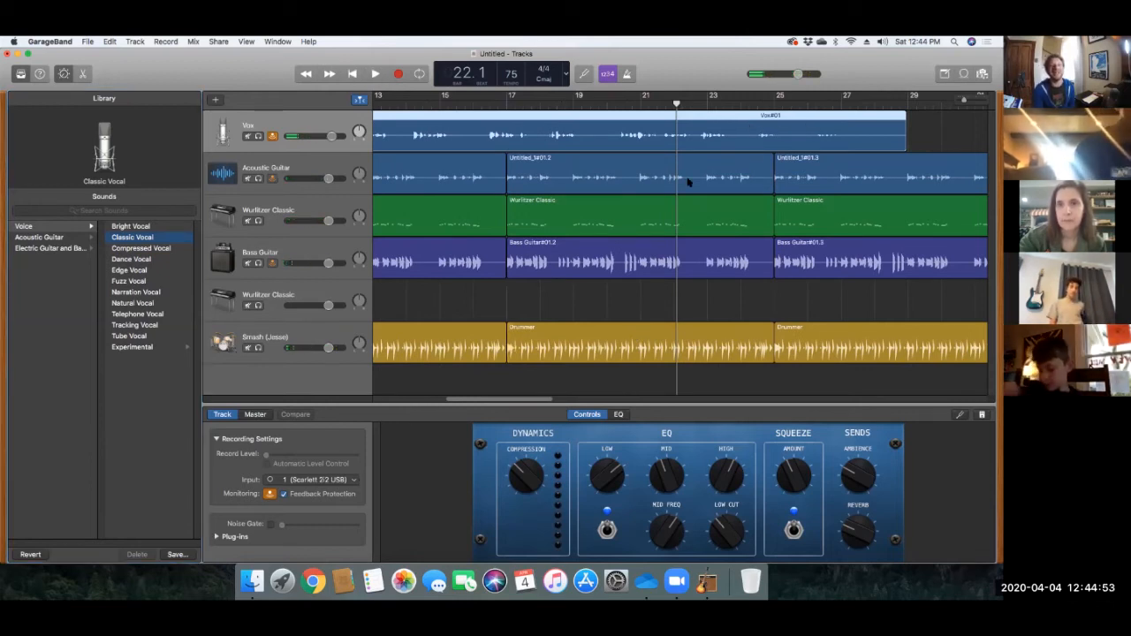
Step: Locate bar 21 by playing from bar 20, and shorten the bass, Wurlitzer and acoustic guitar regions starting at bar 17 to end around it
{"action": "left_click_drag", "start_coordinate": [677, 104], "coordinate": [616, 104]}
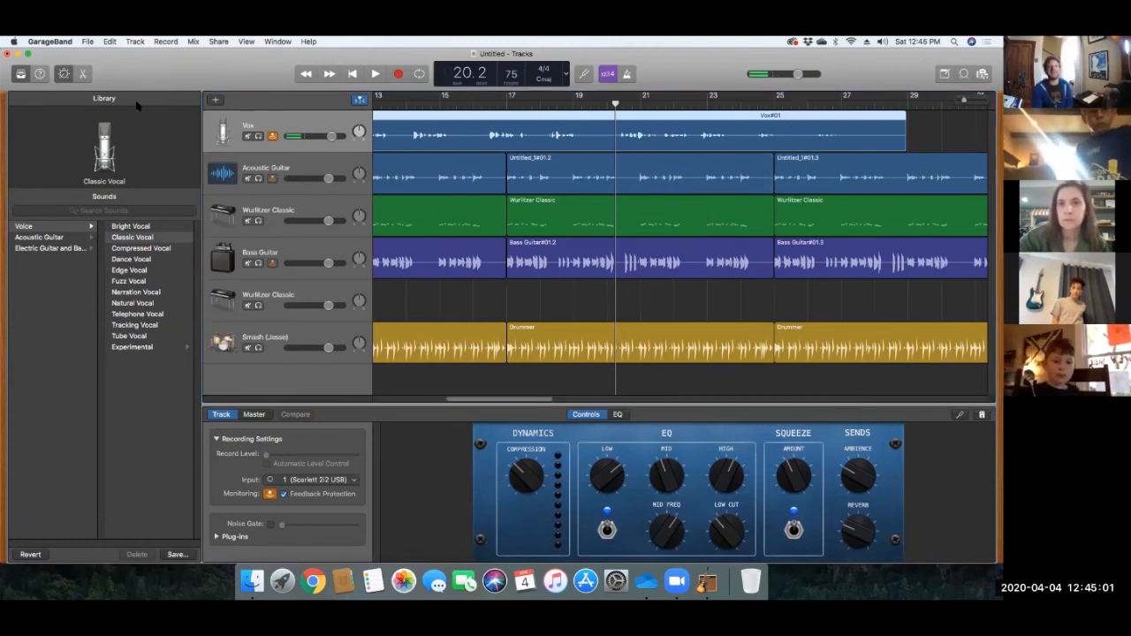
{"action": "left_click_drag", "start_coordinate": [618, 105], "coordinate": [606, 106]}
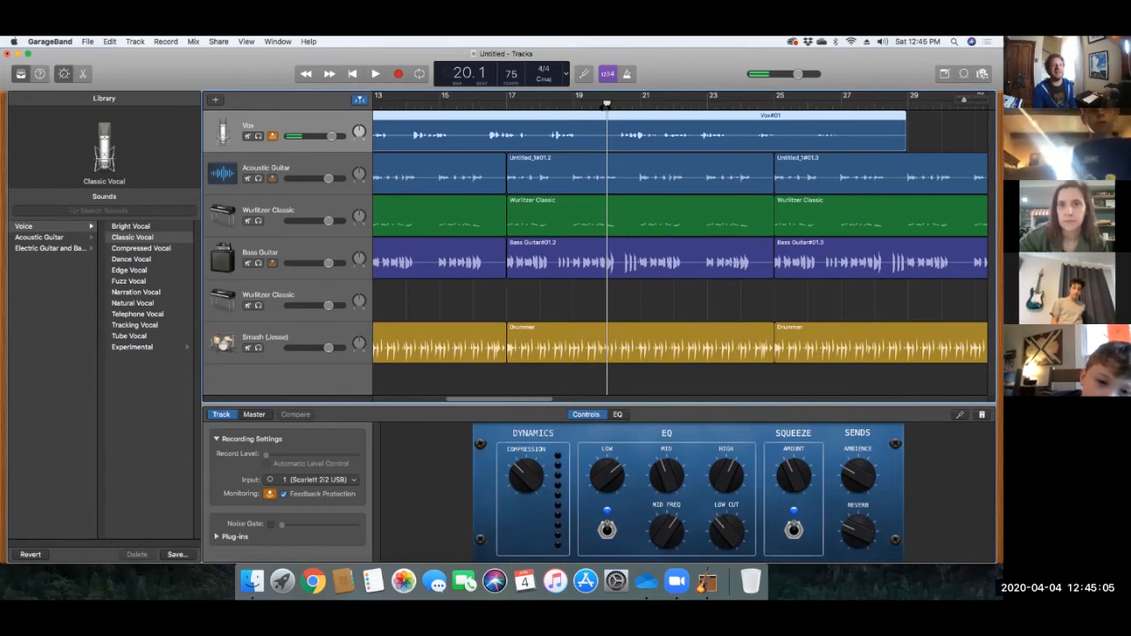
{"action": "key", "text": "space"}
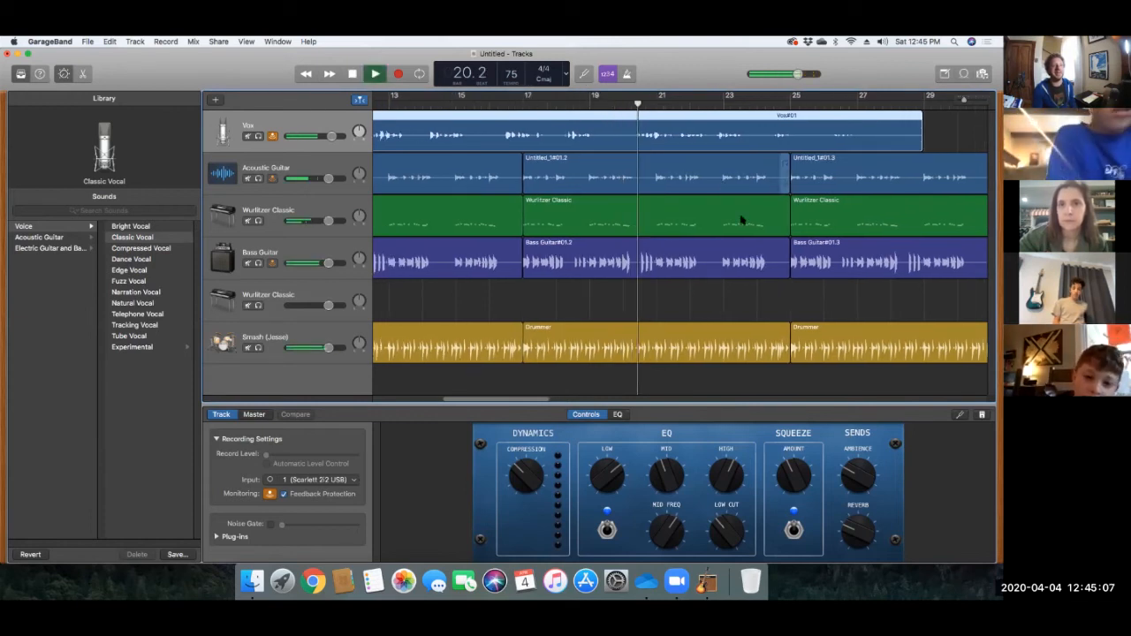
{"action": "key", "text": "space"}
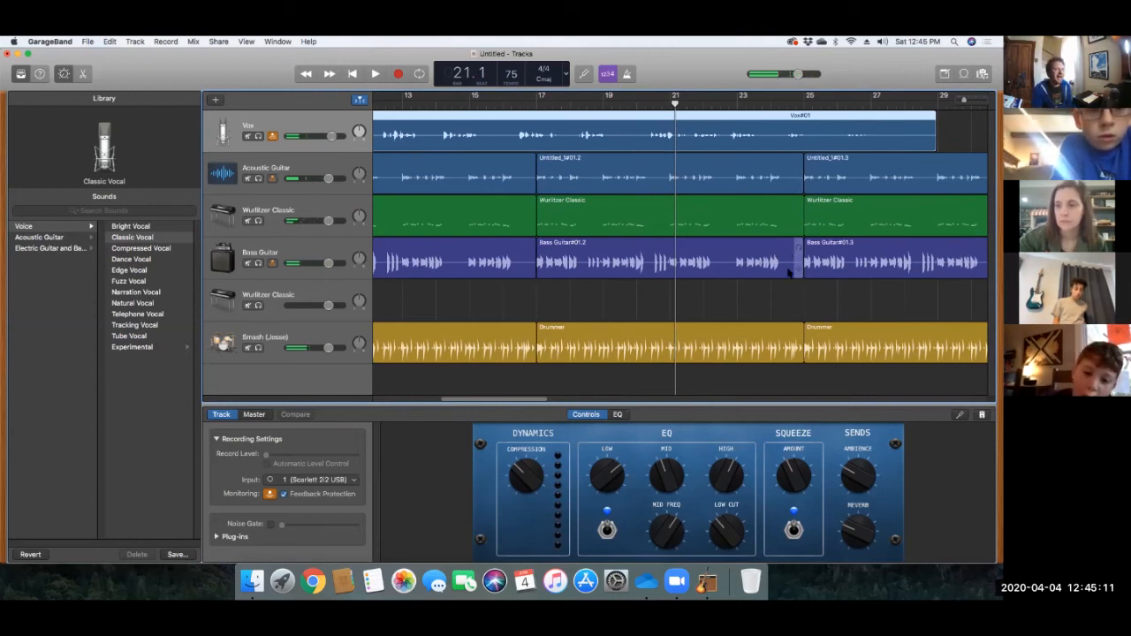
{"action": "left_click_drag", "start_coordinate": [791, 272], "coordinate": [668, 269]}
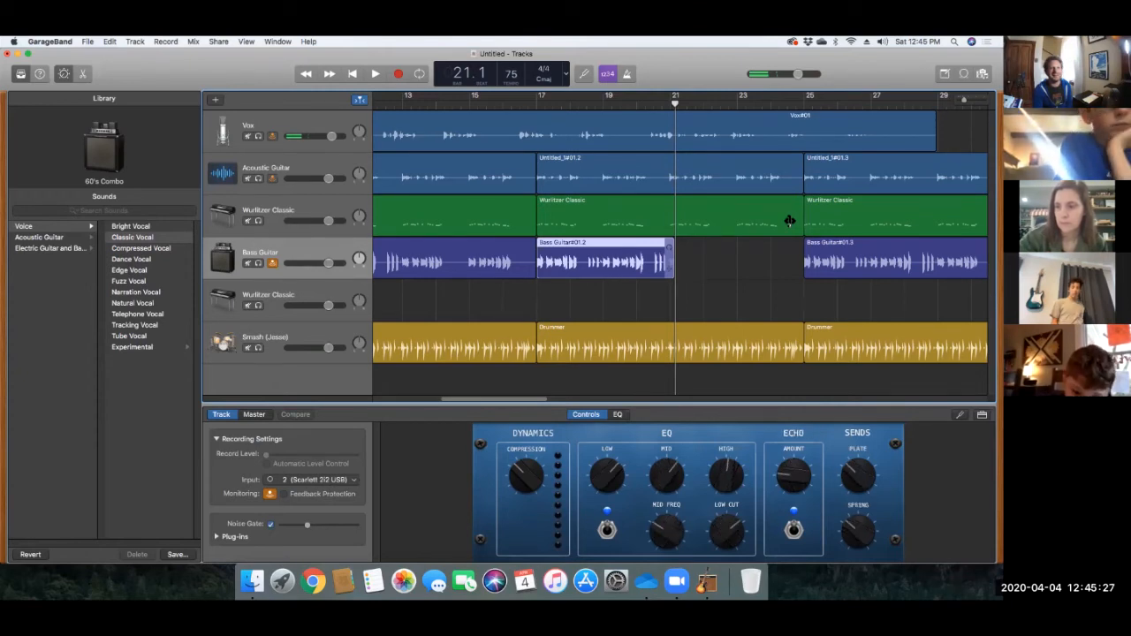
{"action": "left_click", "coordinate": [799, 227]}
{"action": "left_click_drag", "start_coordinate": [799, 227], "coordinate": [668, 224]}
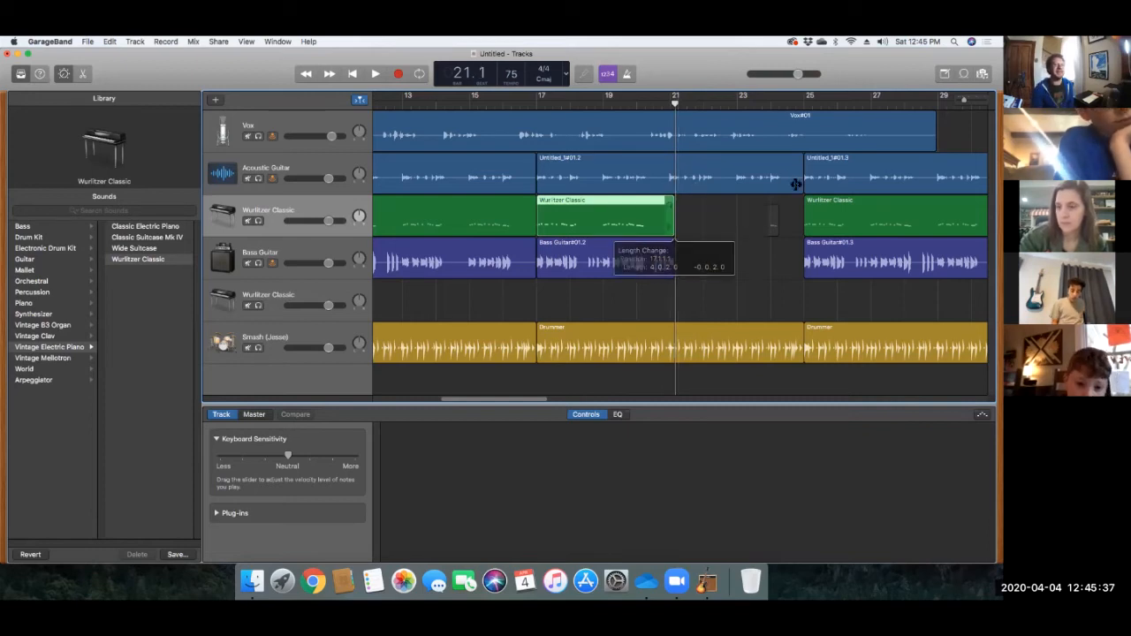
{"action": "left_click_drag", "start_coordinate": [796, 184], "coordinate": [675, 184]}
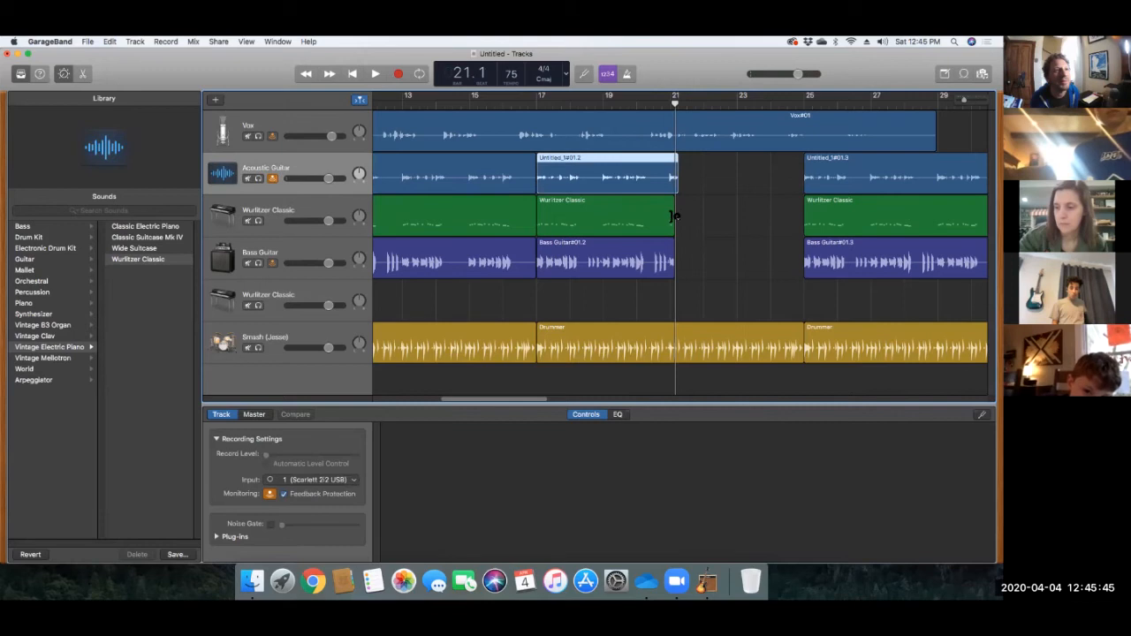
{"action": "left_click_drag", "start_coordinate": [671, 224], "coordinate": [659, 231]}
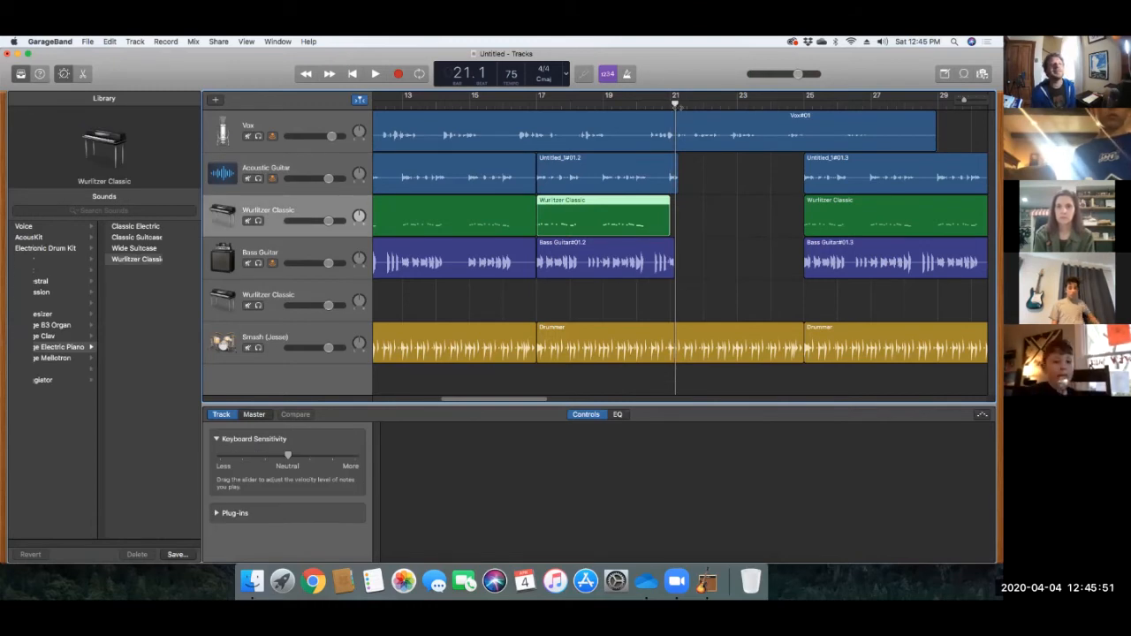
Step: Play the song from about bar 17.3 through the instrumental gap after bar 21
{"action": "left_click", "coordinate": [649, 105]}
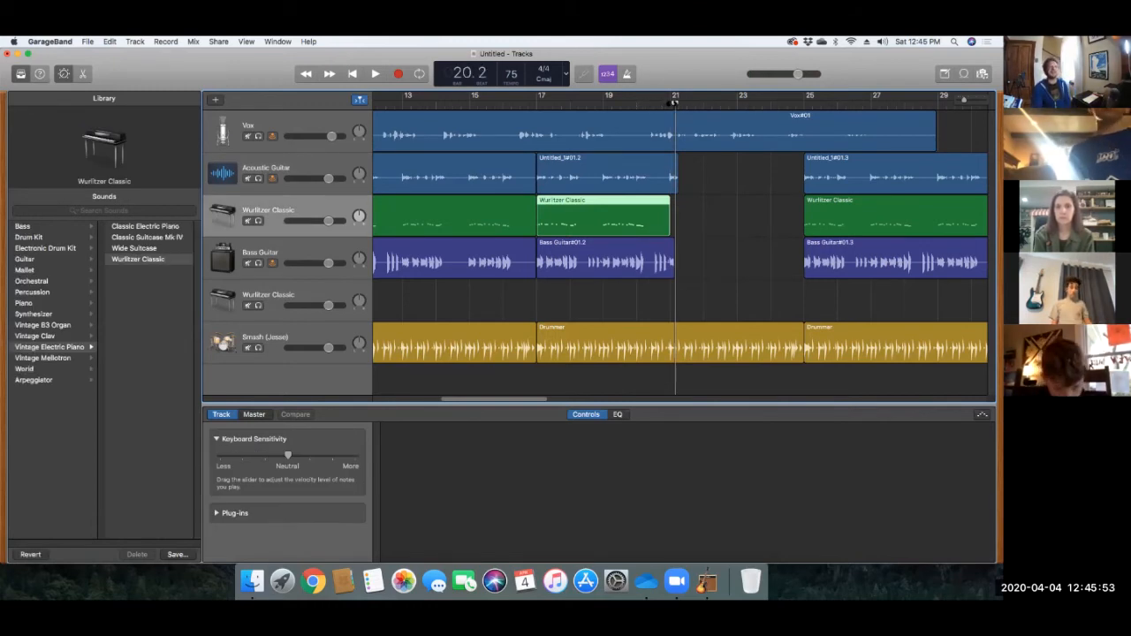
{"action": "left_click", "coordinate": [674, 104]}
{"action": "left_click_drag", "start_coordinate": [670, 104], "coordinate": [557, 116]}
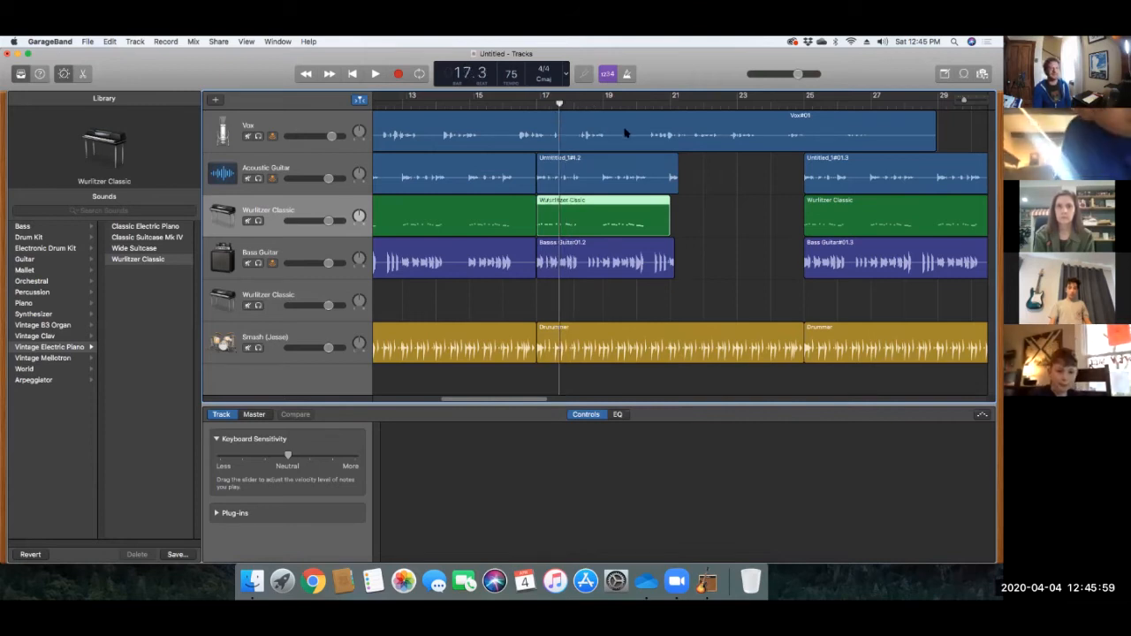
{"action": "key", "text": "space"}
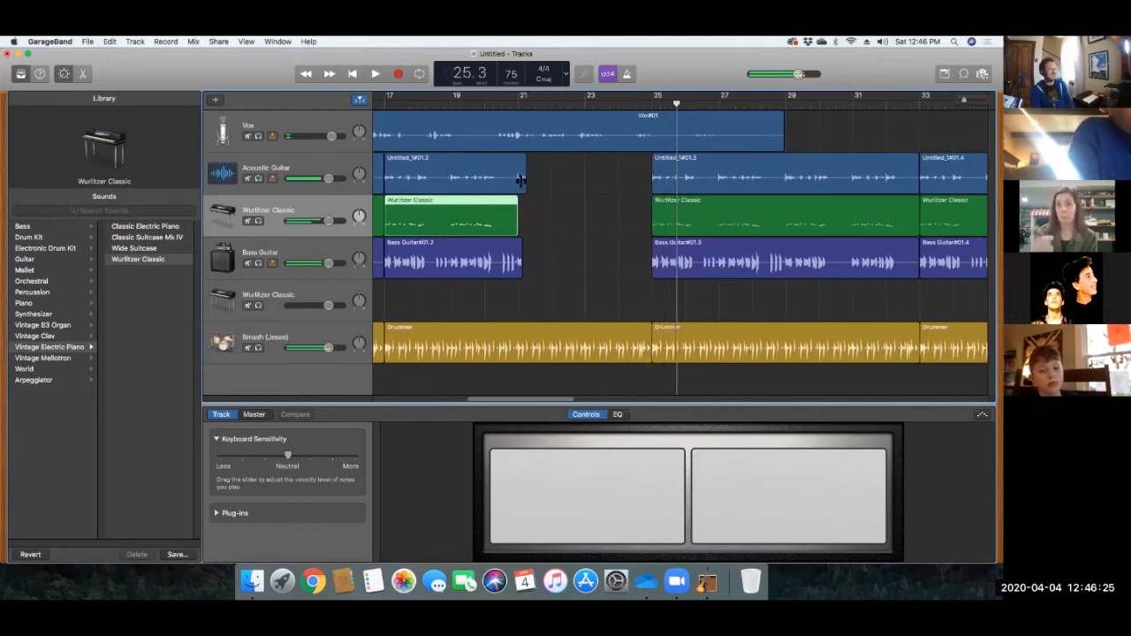
Step: Shorten the acoustic guitar region starting at bar 17 to length 3.3.2.0 and play the lead-in to bar 21
{"action": "left_click_drag", "start_coordinate": [522, 178], "coordinate": [504, 177]}
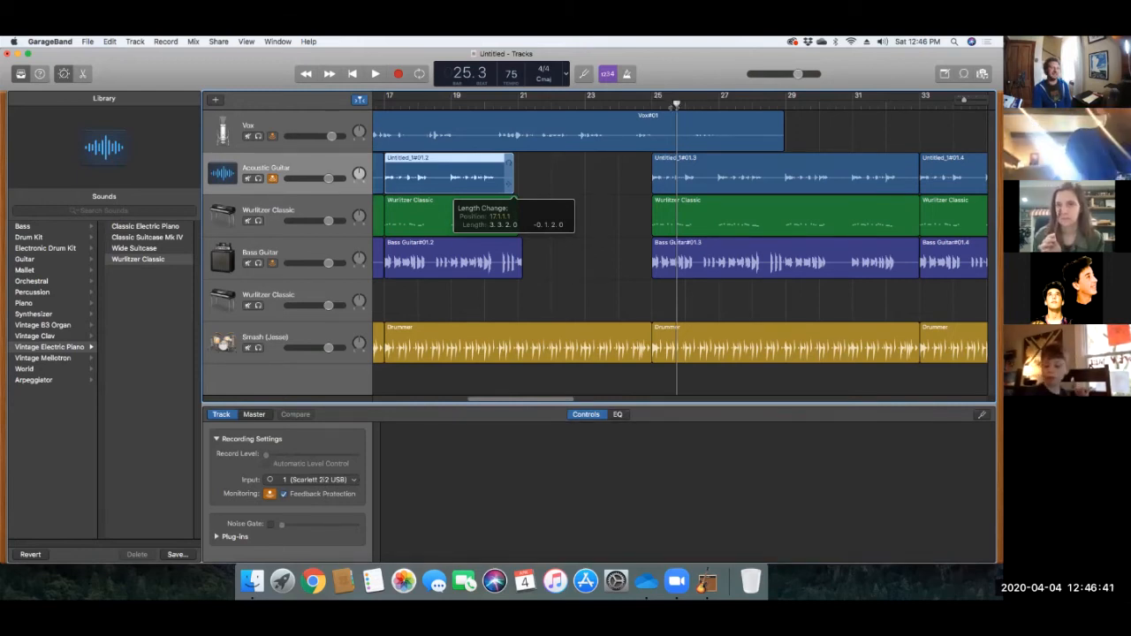
{"action": "left_click_drag", "start_coordinate": [510, 185], "coordinate": [509, 185]}
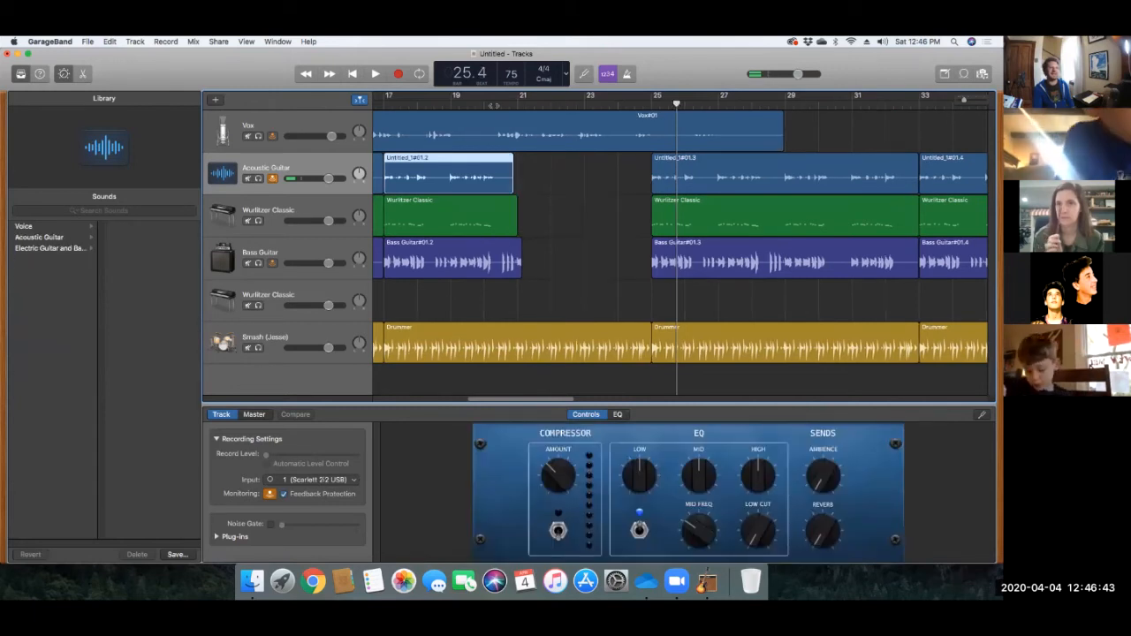
{"action": "left_click", "coordinate": [495, 105]}
{"action": "key", "text": "space"}
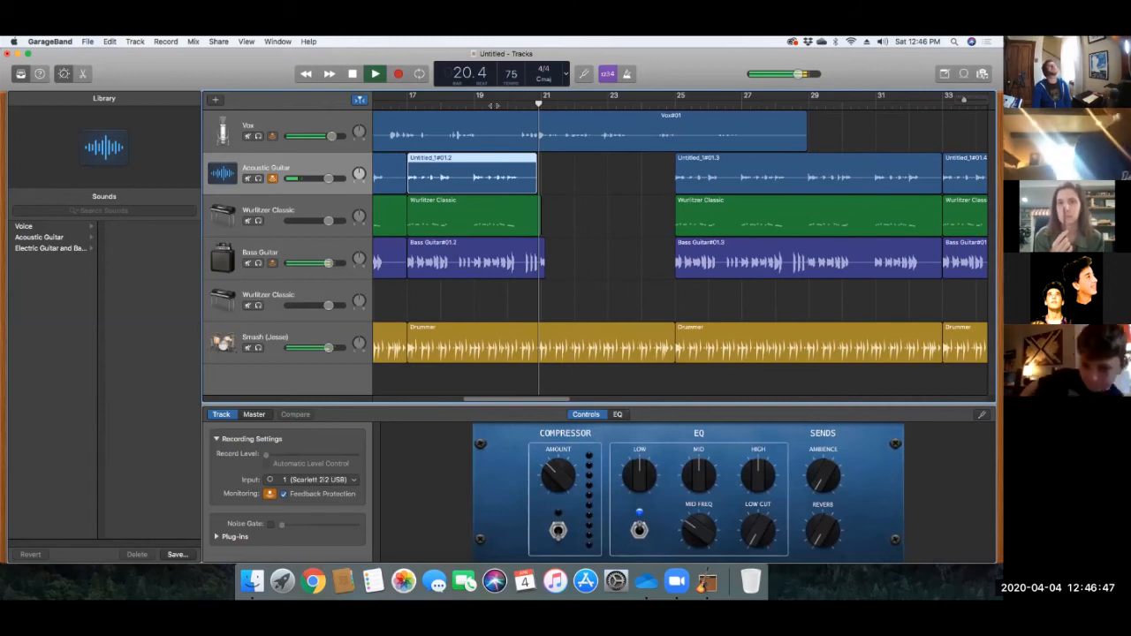
{"action": "key", "text": "space"}
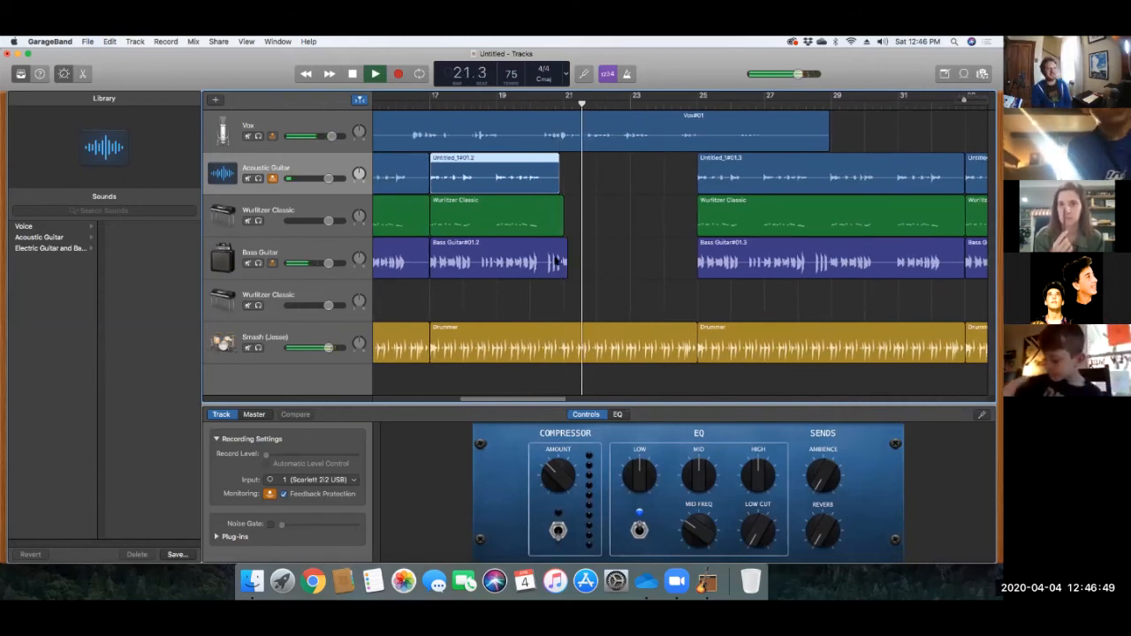
Step: Trim the end of the bass region starting at bar 17 to just before bar 21 and play through the gap
{"action": "left_click_drag", "start_coordinate": [566, 265], "coordinate": [565, 182]}
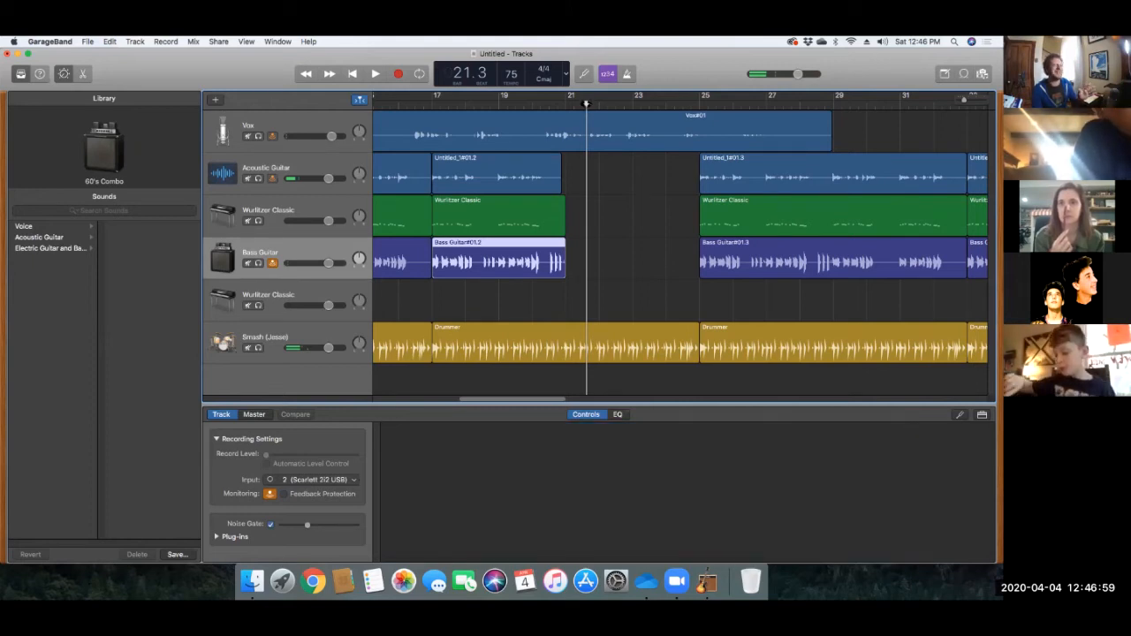
{"action": "left_click", "coordinate": [550, 104]}
{"action": "key", "text": "space"}
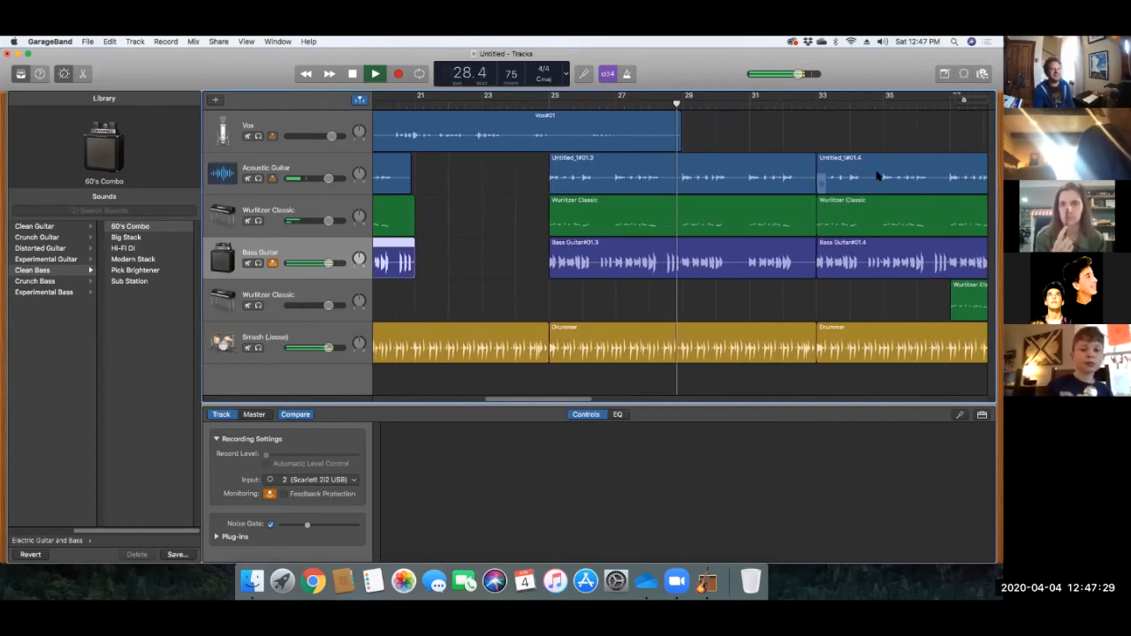
Step: Stop playback and delete the acoustic guitar region that starts at bar 33
{"action": "key", "text": "space"}
{"action": "left_click", "coordinate": [838, 178]}
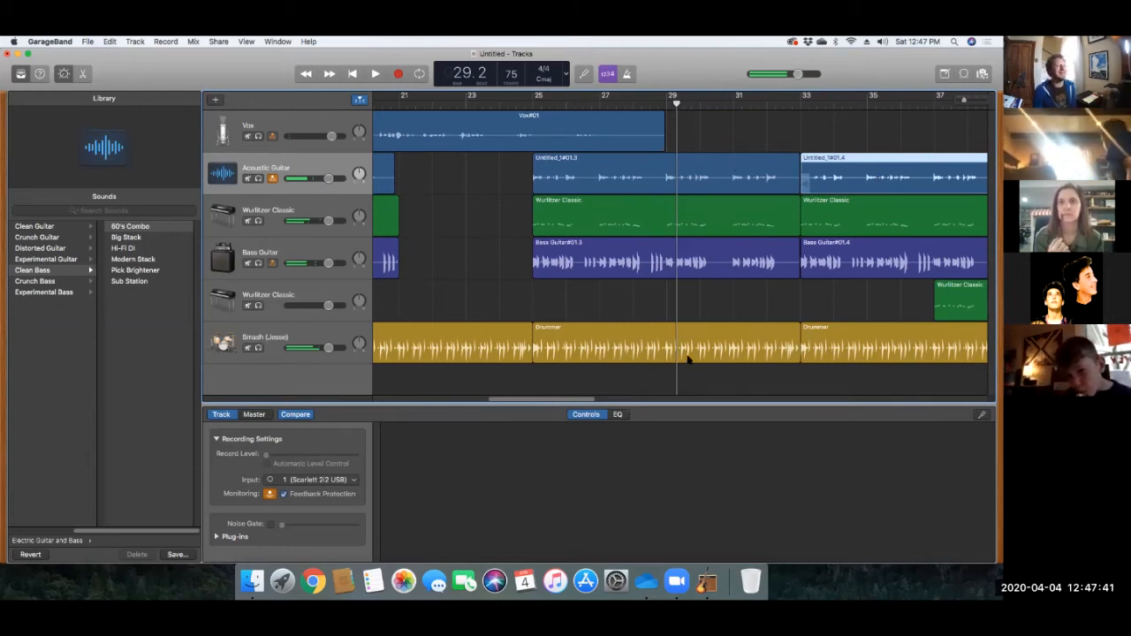
{"action": "key", "text": "Delete"}
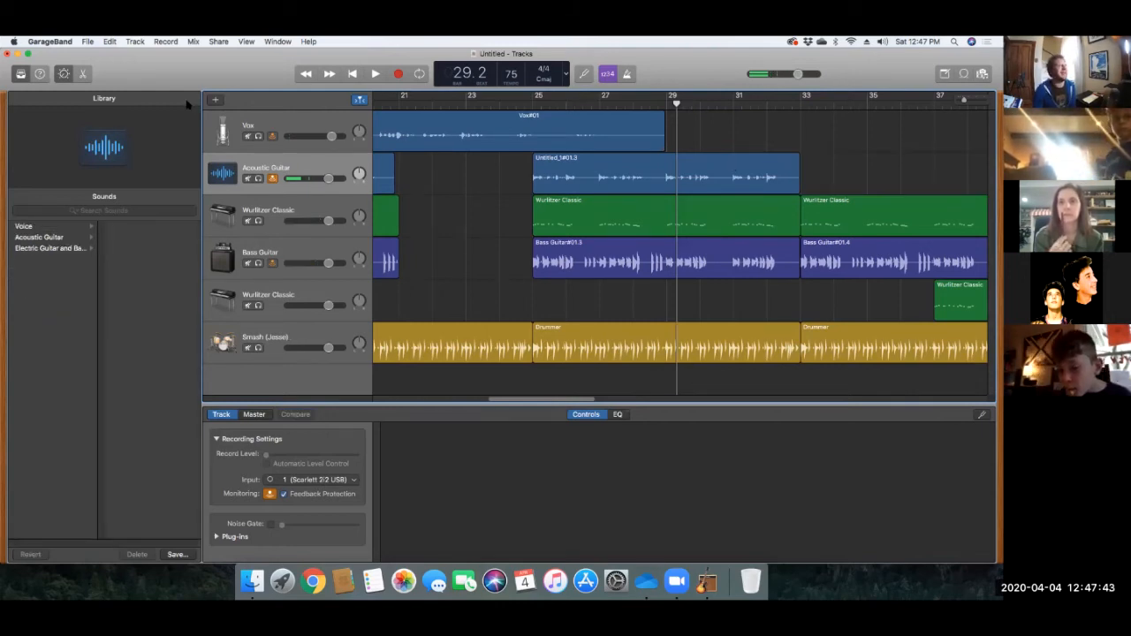
Step: Save the project as "Intro to GarageBand - Use Me" in the GarageBand folder
{"action": "left_click", "coordinate": [88, 41]}
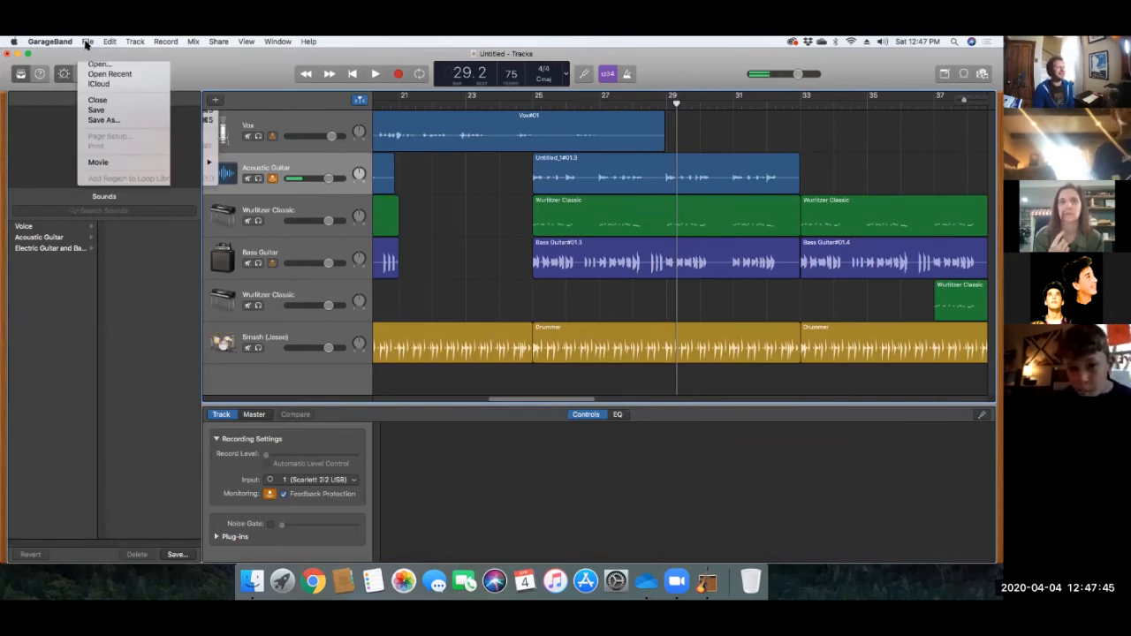
{"action": "left_click", "coordinate": [107, 120]}
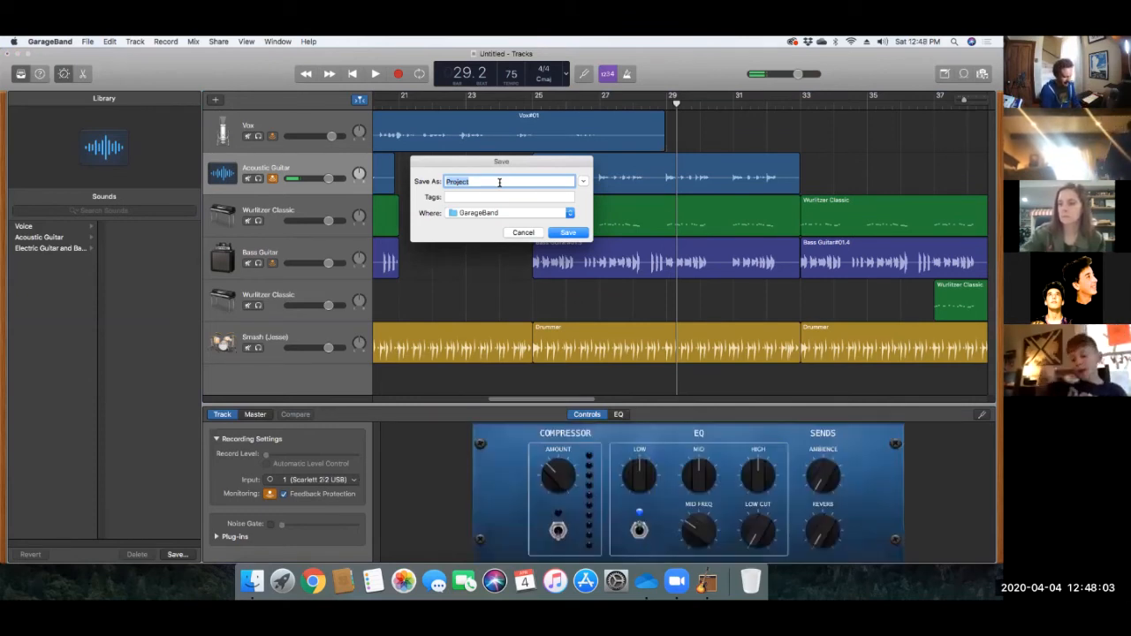
{"action": "type", "text": "Intro"}
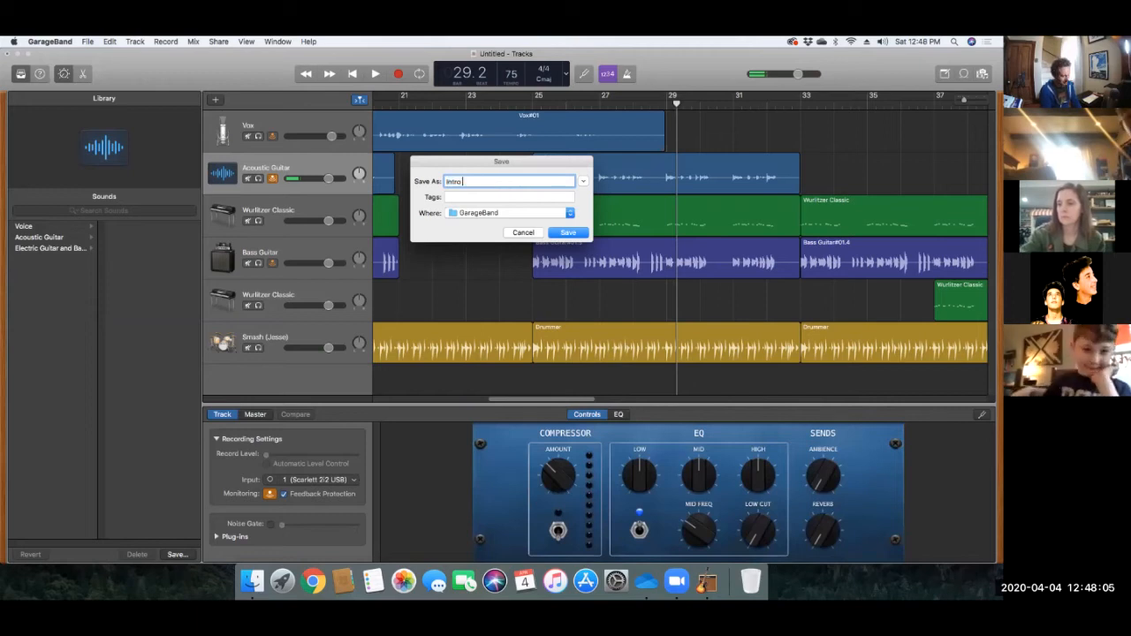
{"action": "type", "text": " to Garageb"}
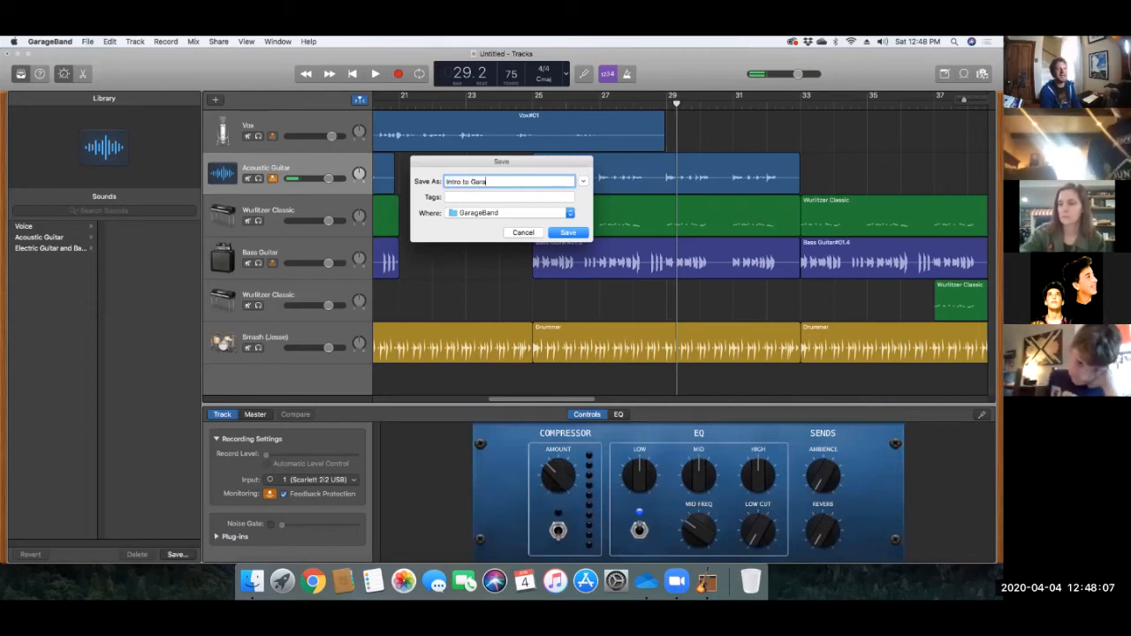
{"action": "key", "text": "BackSpace"}
{"action": "type", "text": "Band - Use Me"}
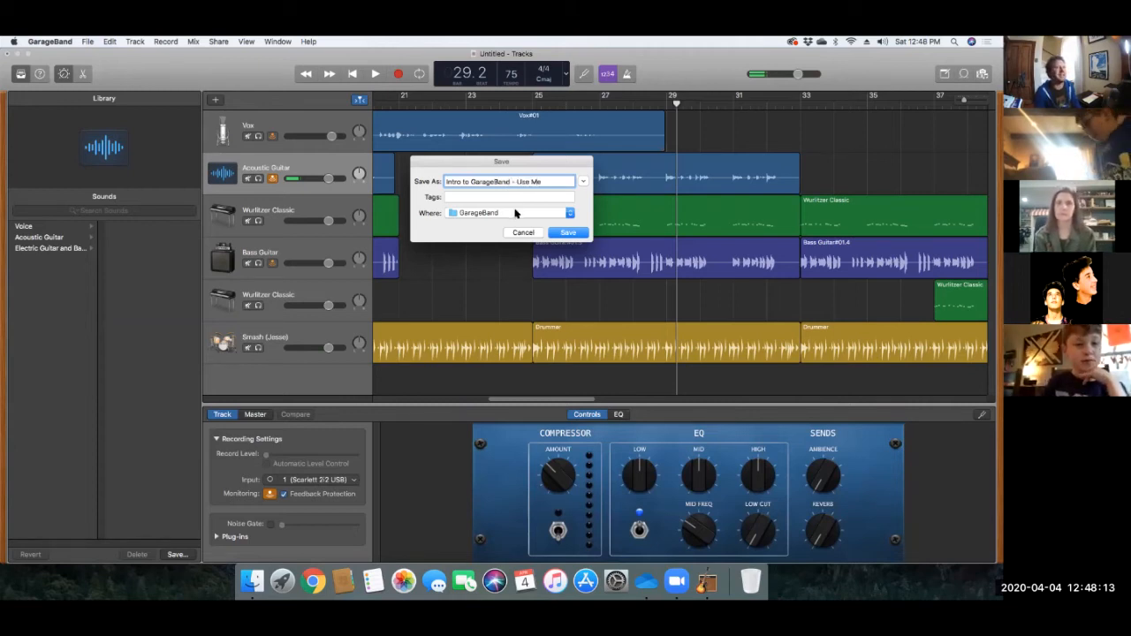
{"action": "left_click", "coordinate": [515, 213]}
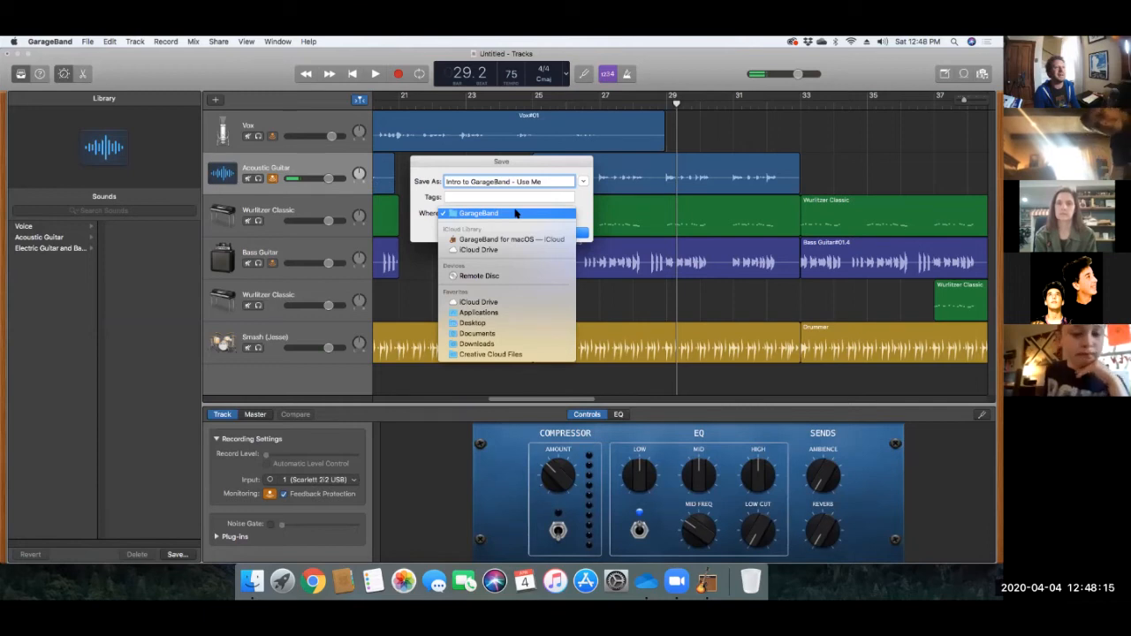
{"action": "left_click", "coordinate": [426, 207]}
{"action": "left_click", "coordinate": [568, 233]}
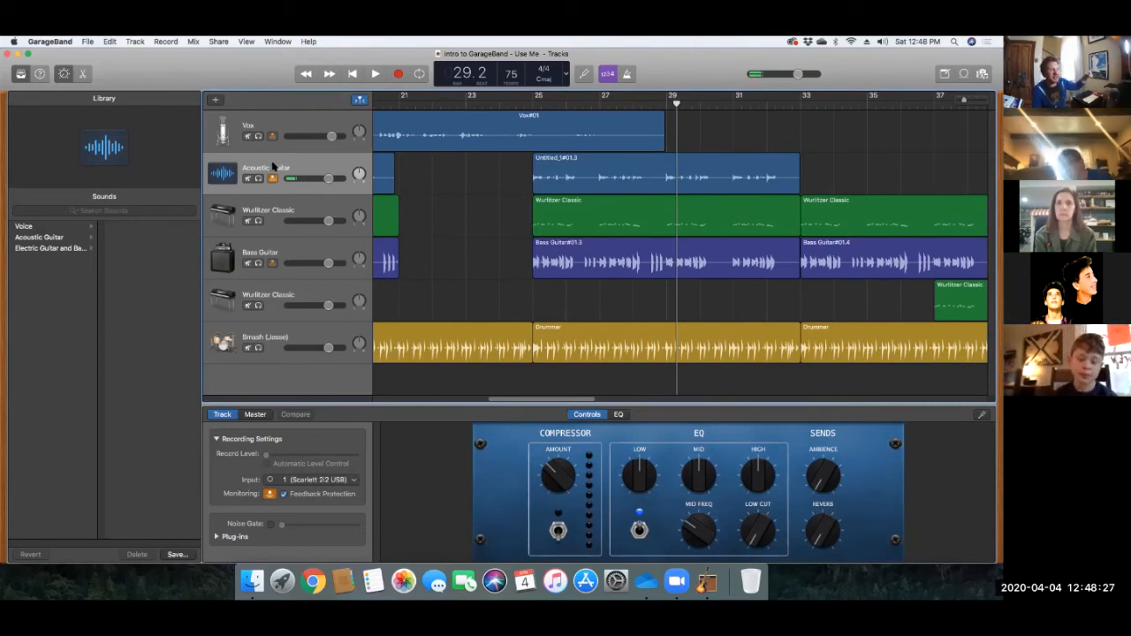
Step: Raise the Acoustic Guitar track's volume slightly and play the song from the start
{"action": "left_click", "coordinate": [268, 341]}
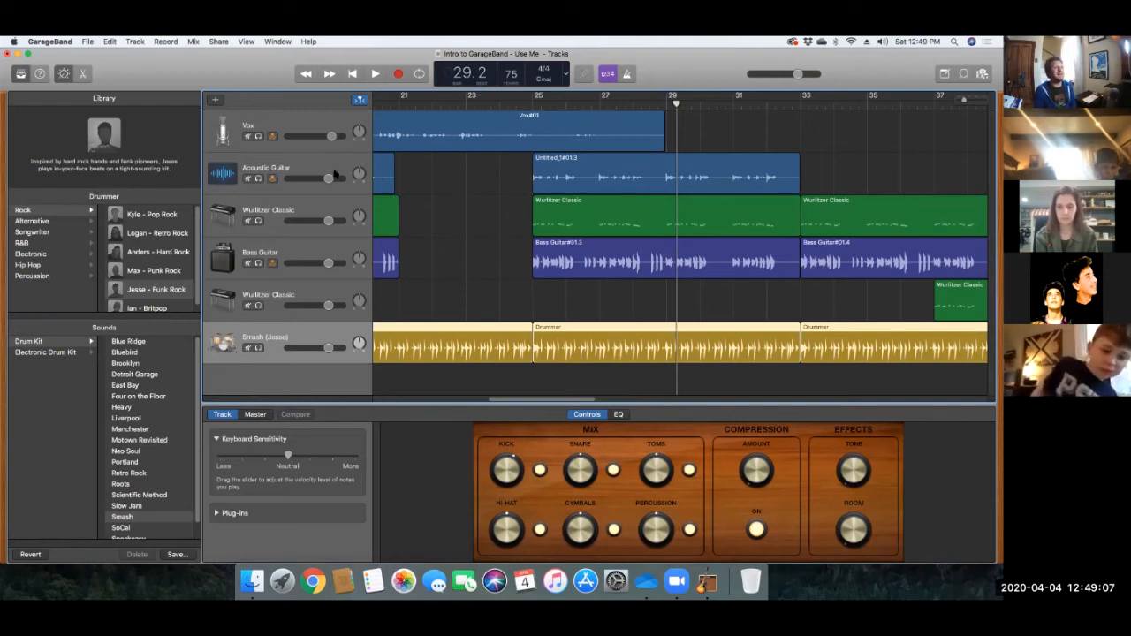
{"action": "mouse_move", "coordinate": [331, 135]}
{"action": "left_mouse_down"}
{"action": "mouse_move", "coordinate": [304, 135]}
{"action": "mouse_move", "coordinate": [329, 135]}
{"action": "left_mouse_up"}
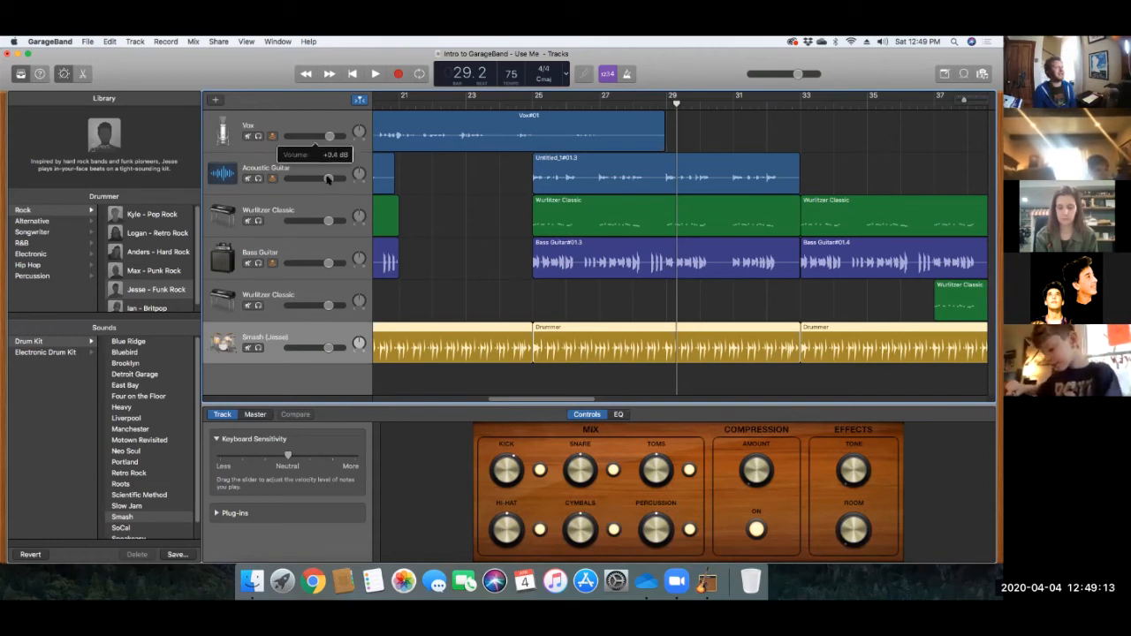
{"action": "mouse_move", "coordinate": [328, 177]}
{"action": "left_mouse_down"}
{"action": "mouse_move", "coordinate": [318, 178]}
{"action": "mouse_move", "coordinate": [328, 178]}
{"action": "left_mouse_up"}
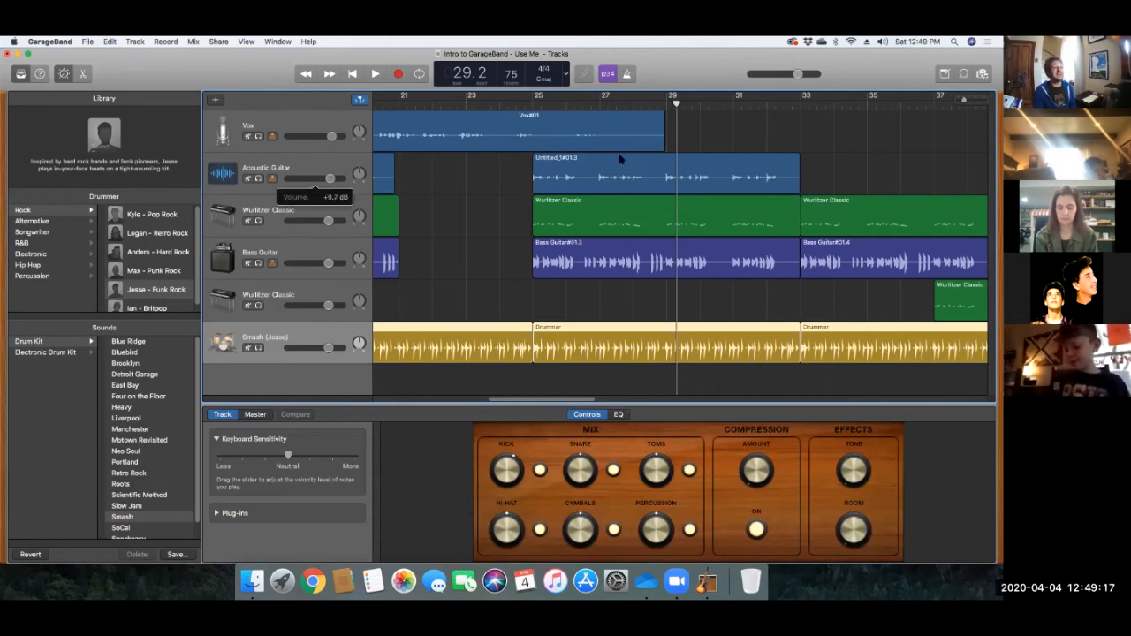
{"action": "left_click", "coordinate": [353, 74]}
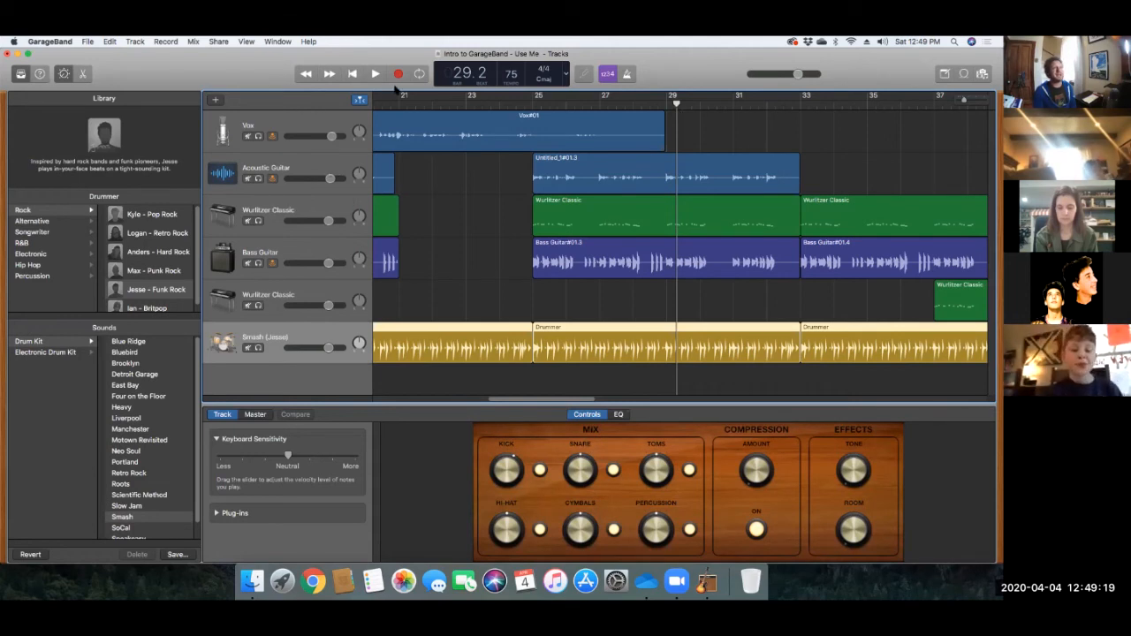
{"action": "key", "text": "space"}
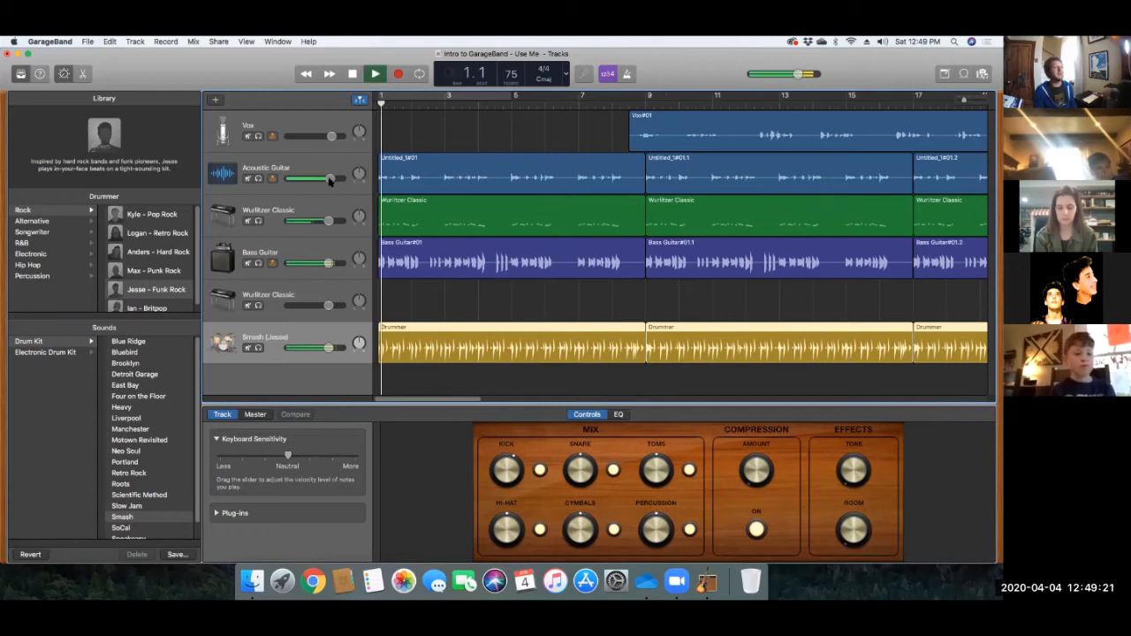
Step: Slightly lower the volumes of the Acoustic Guitar and upper Wurlitzer Classic tracks during playback and stop
{"action": "mouse_move", "coordinate": [330, 177]}
{"action": "left_mouse_down"}
{"action": "mouse_move", "coordinate": [287, 179]}
{"action": "mouse_move", "coordinate": [324, 179]}
{"action": "left_mouse_up"}
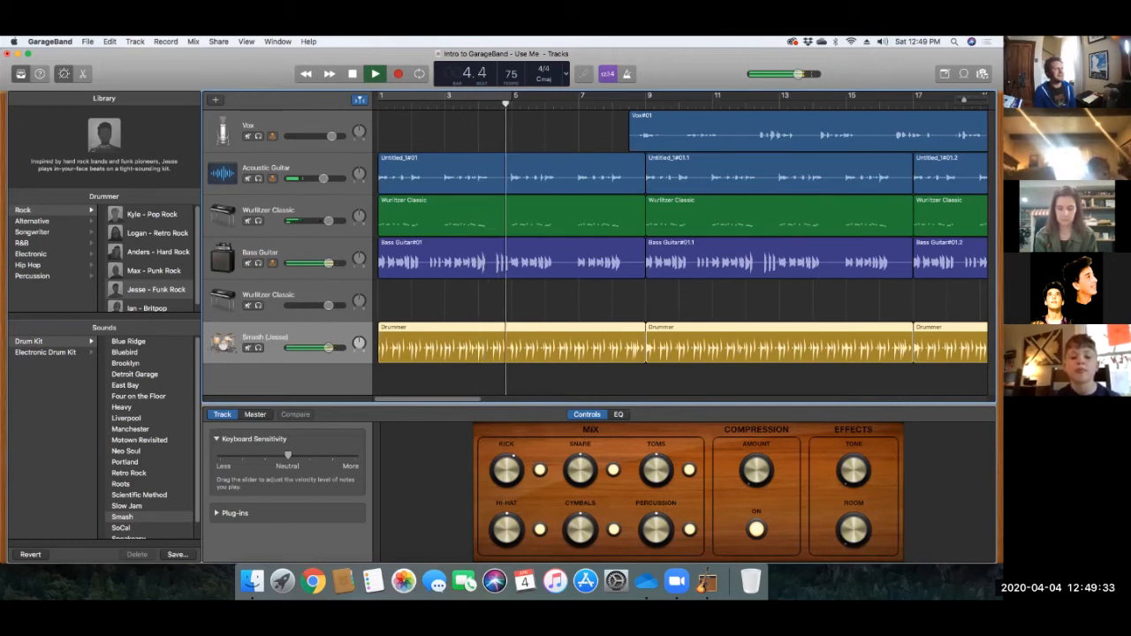
{"action": "left_click_drag", "start_coordinate": [327, 225], "coordinate": [322, 226]}
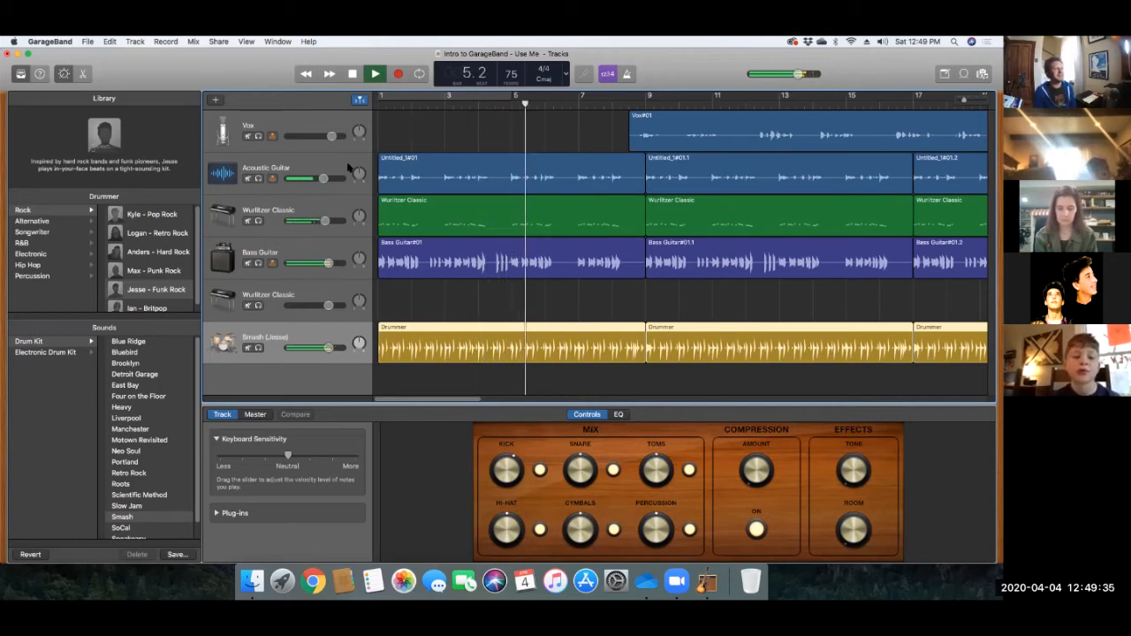
{"action": "key", "text": "space"}
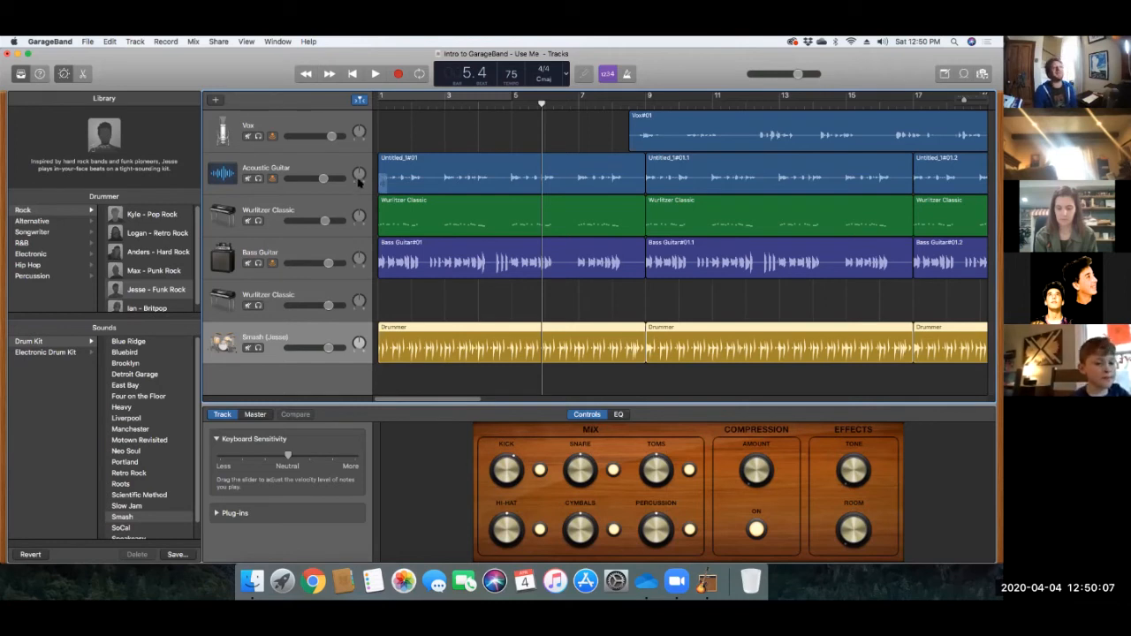
Step: Pan the Acoustic Guitar track to the left and the upper Wurlitzer Classic track to +21
{"action": "left_click_drag", "start_coordinate": [359, 174], "coordinate": [359, 186]}
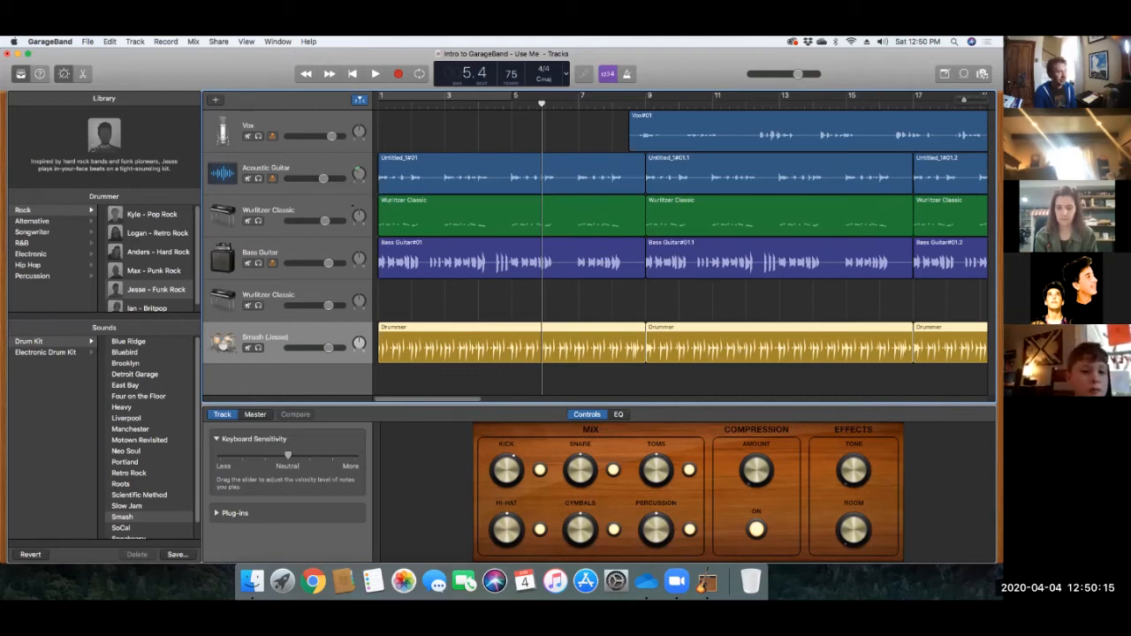
{"action": "mouse_move", "coordinate": [358, 214]}
{"action": "left_click_drag", "start_coordinate": [352, 205], "coordinate": [352, 200]}
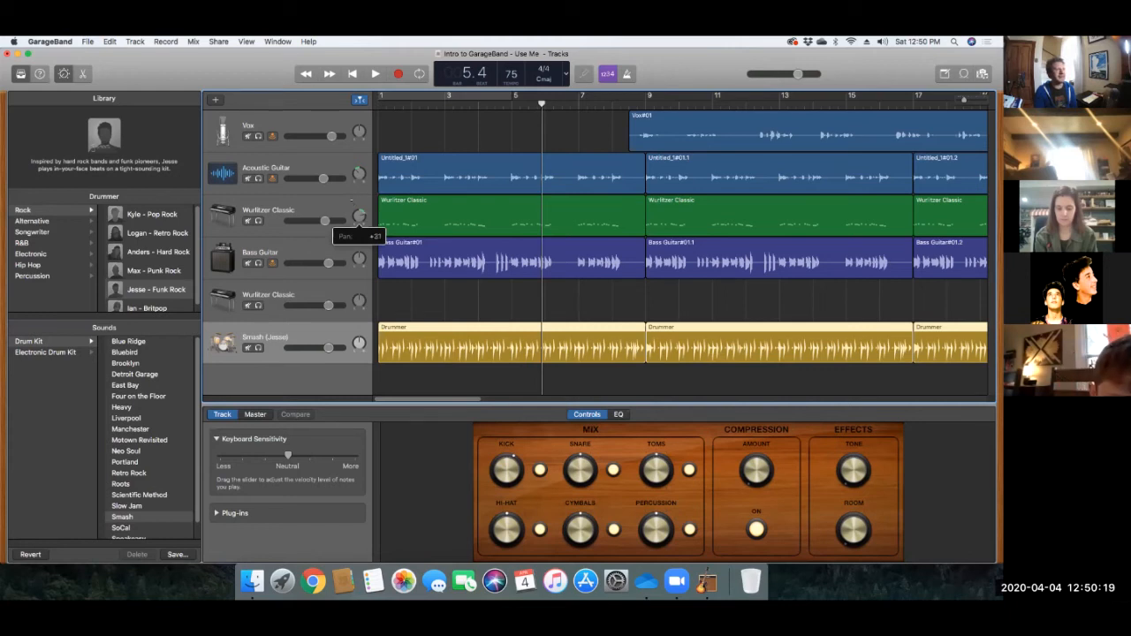
{"action": "left_click", "coordinate": [355, 175]}
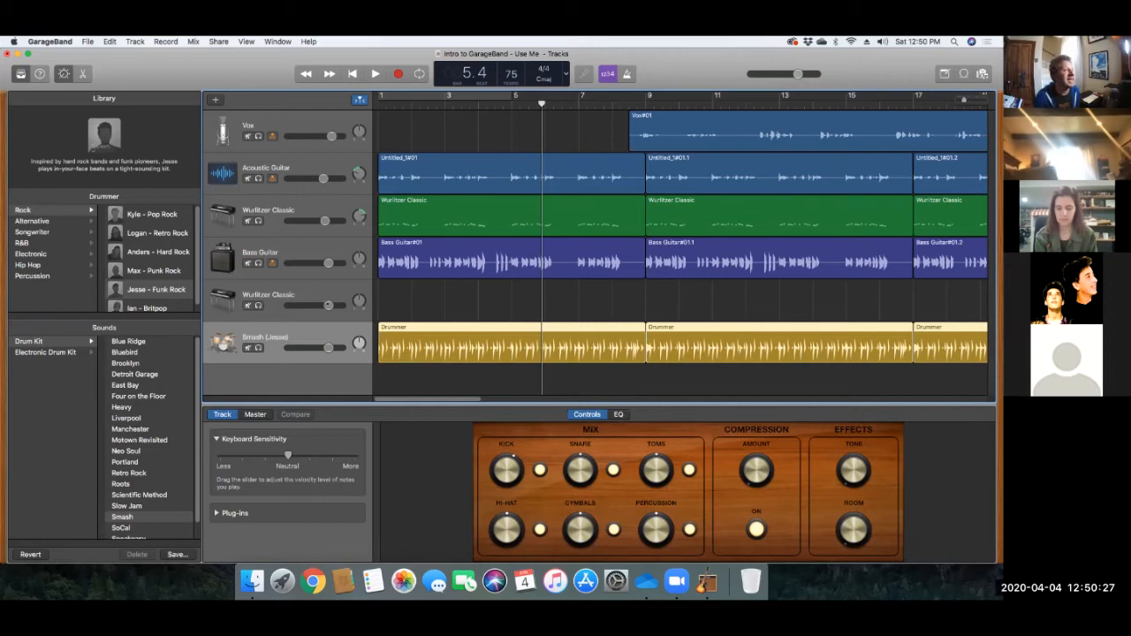
Step: Set the empty Wurlitzer Classic track's volume to -0.4 dB and play part of the song to hear the panning
{"action": "left_click_drag", "start_coordinate": [328, 305], "coordinate": [327, 305]}
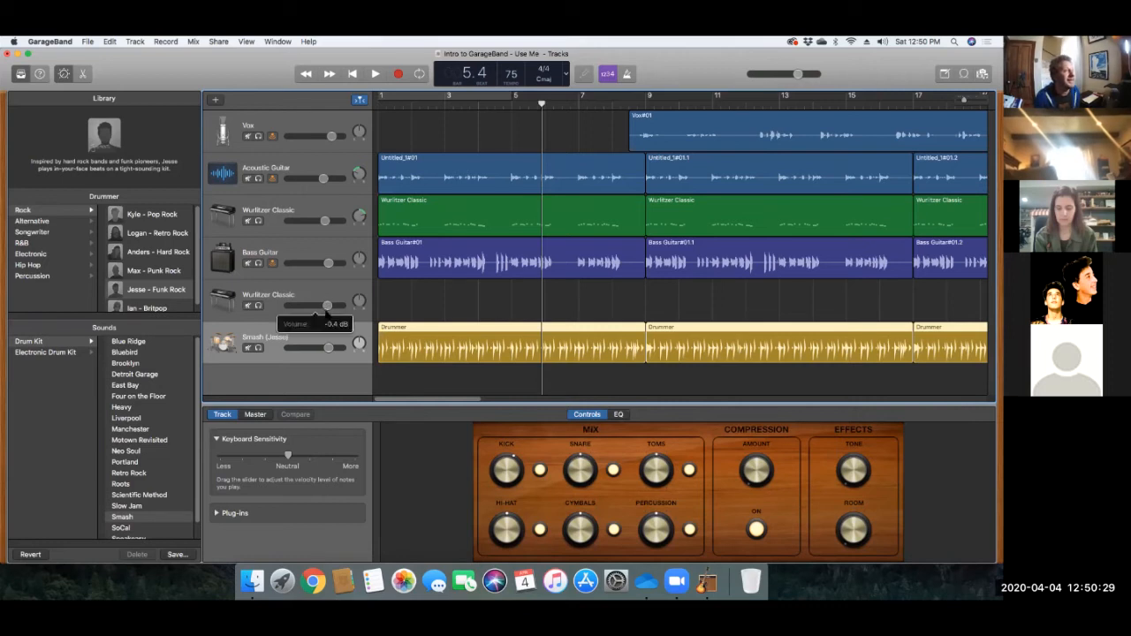
{"action": "mouse_move", "coordinate": [358, 303]}
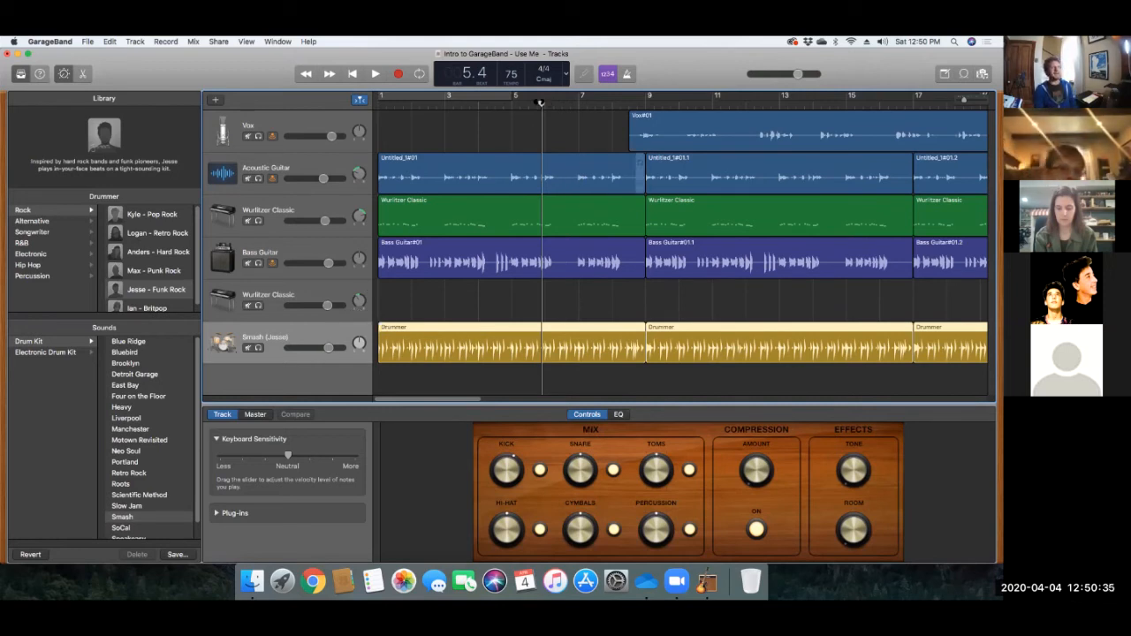
{"action": "left_click", "coordinate": [424, 103]}
{"action": "key", "text": "space"}
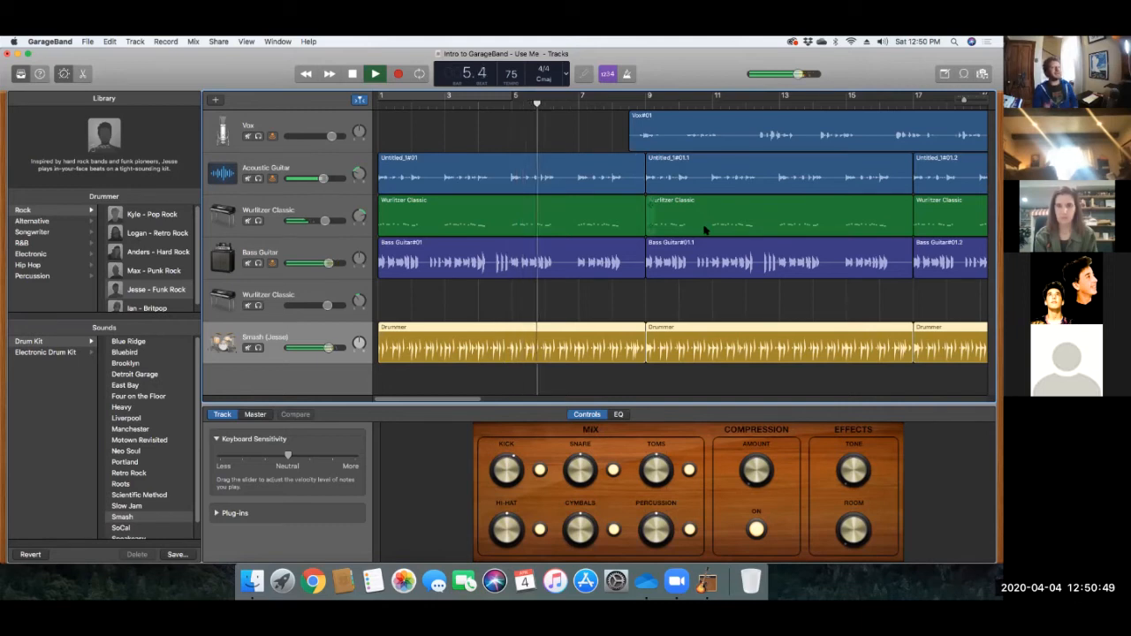
{"action": "key", "text": "space"}
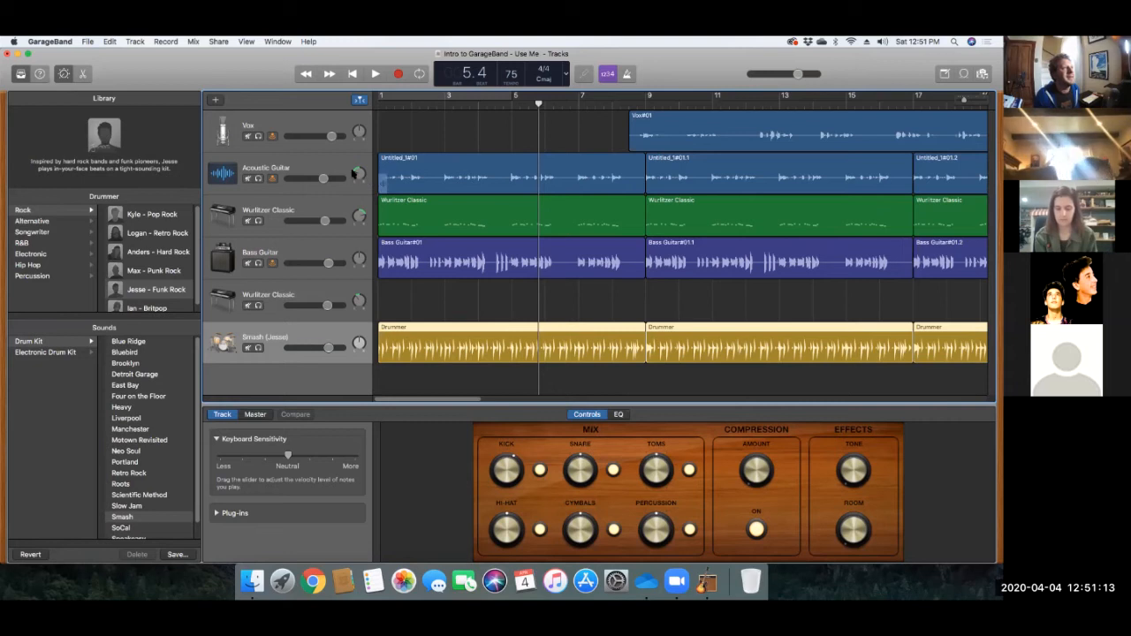
Step: Sweep the Acoustic Guitar track's pan to -1 and back toward the left while the song plays
{"action": "key", "text": "space"}
{"action": "left_click_drag", "start_coordinate": [359, 173], "coordinate": [359, 168]}
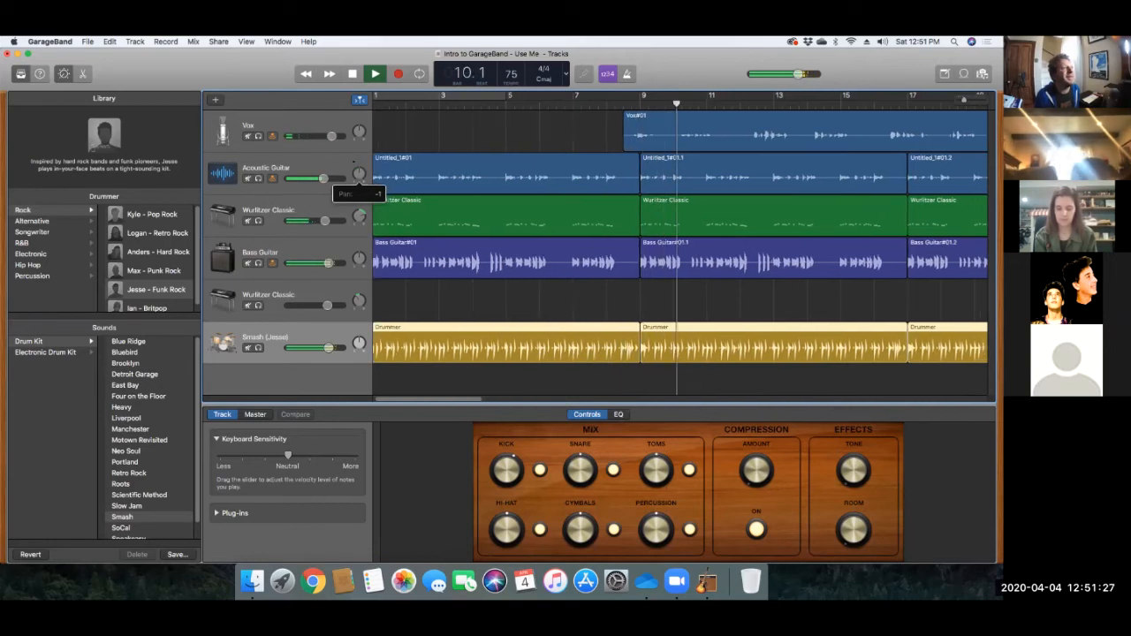
{"action": "left_click_drag", "start_coordinate": [359, 174], "coordinate": [359, 179]}
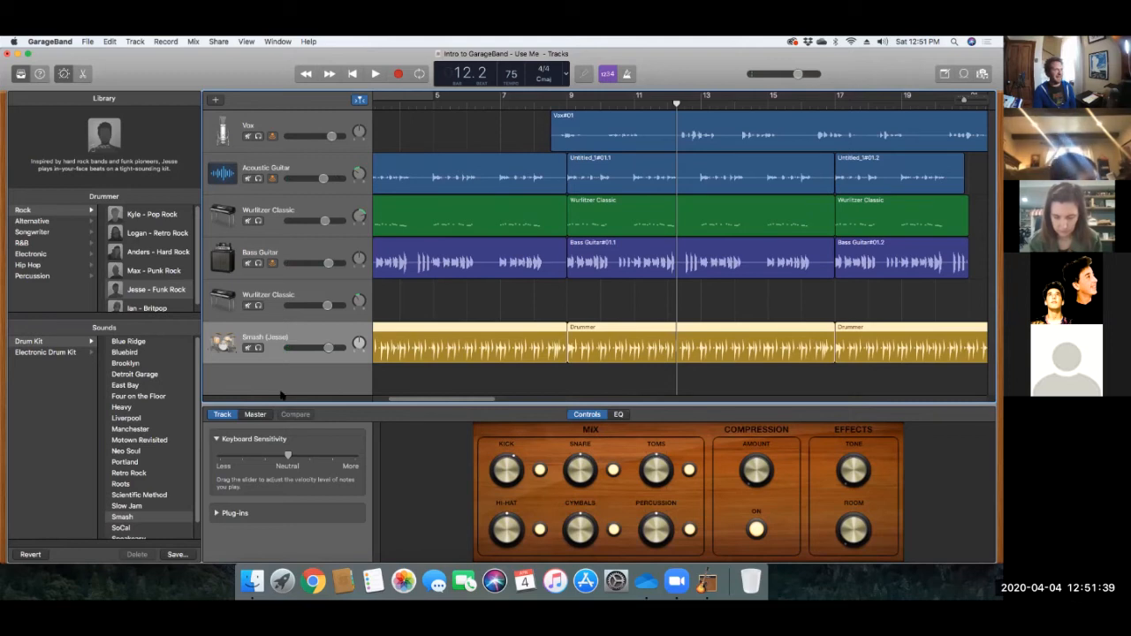
Step: Display the Vox track's EQ and shift its red low-cut band to a slightly lower frequency
{"action": "left_click", "coordinate": [250, 124]}
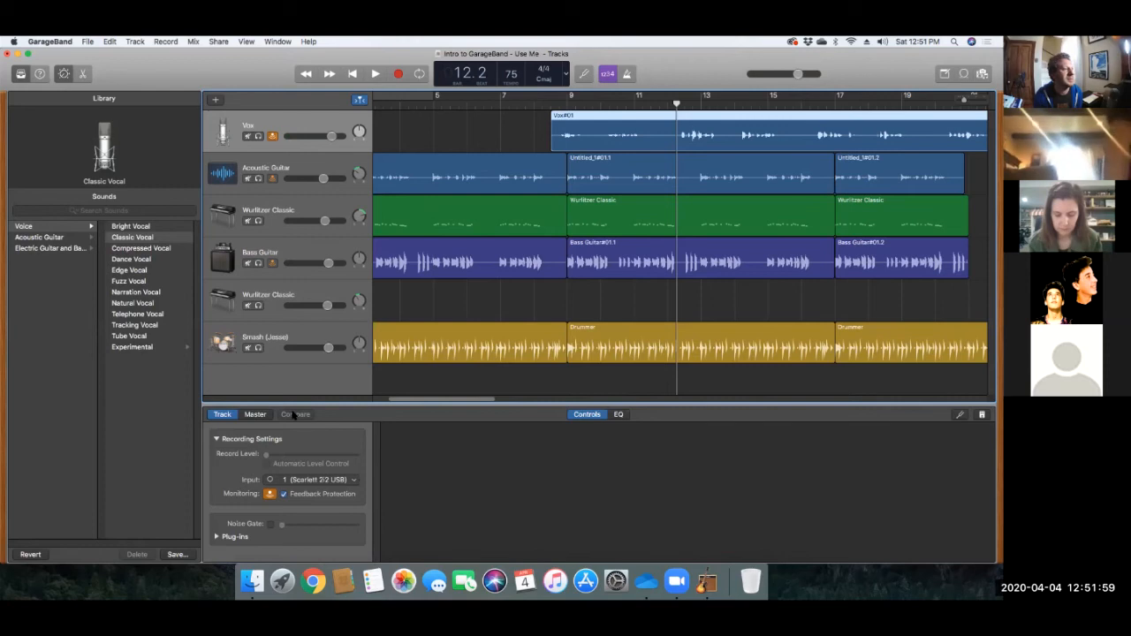
{"action": "left_click", "coordinate": [618, 414]}
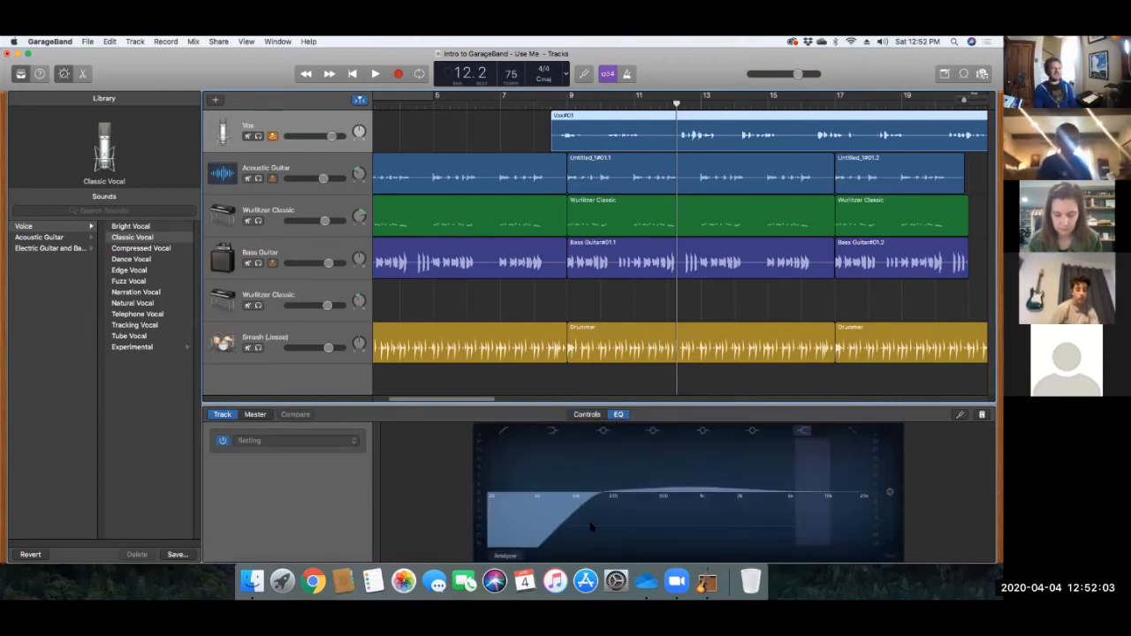
{"action": "left_click", "coordinate": [587, 415]}
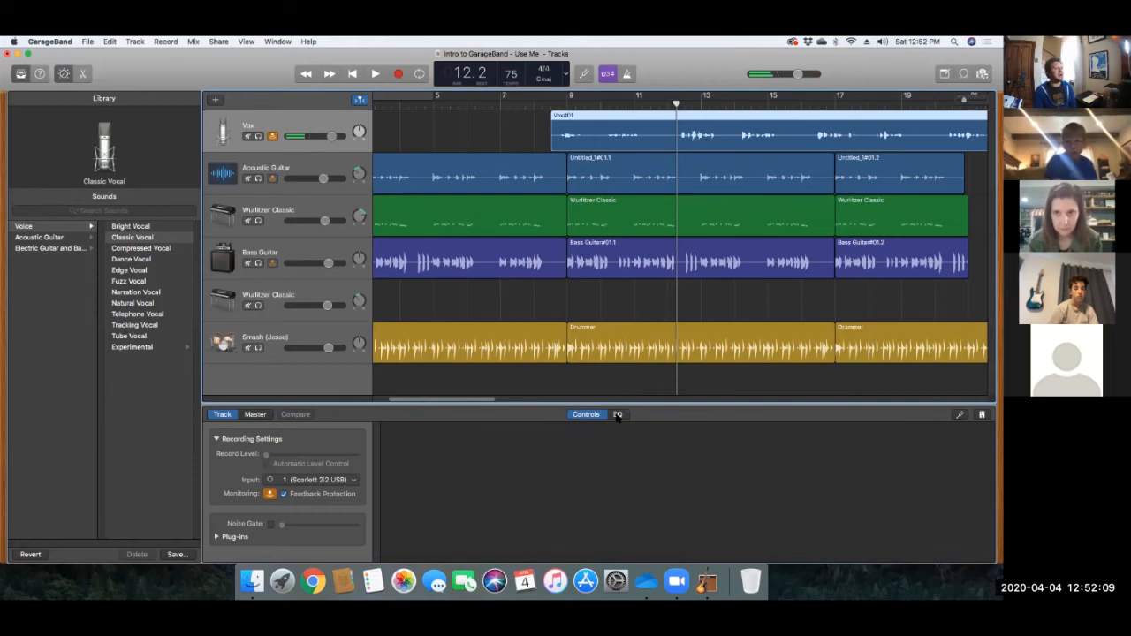
{"action": "left_click", "coordinate": [617, 415]}
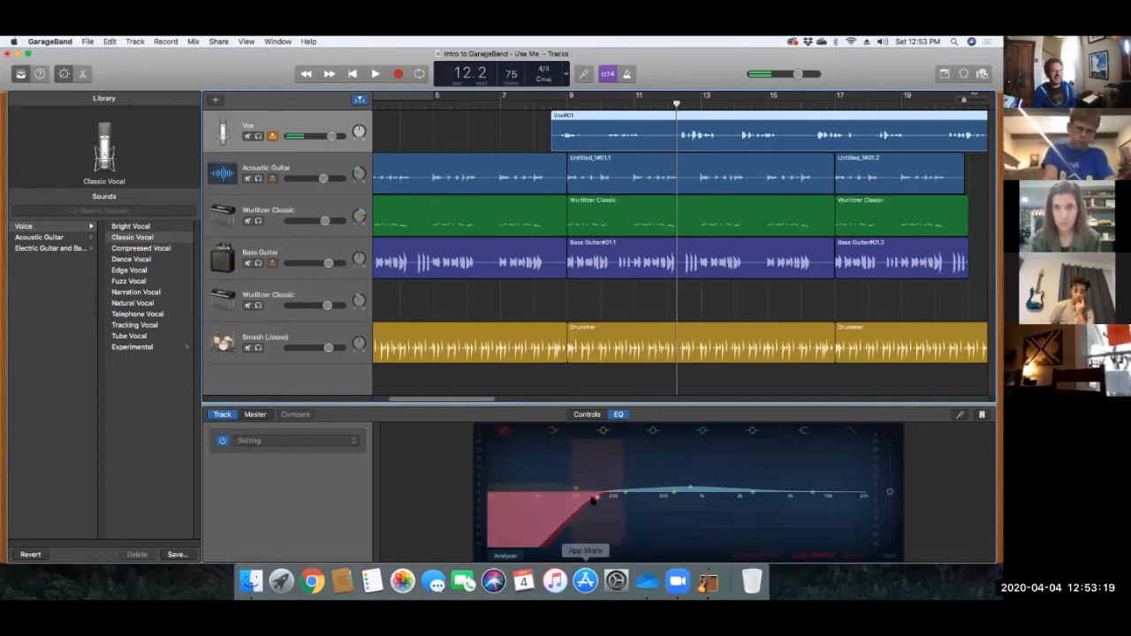
{"action": "left_click_drag", "start_coordinate": [553, 500], "coordinate": [590, 502]}
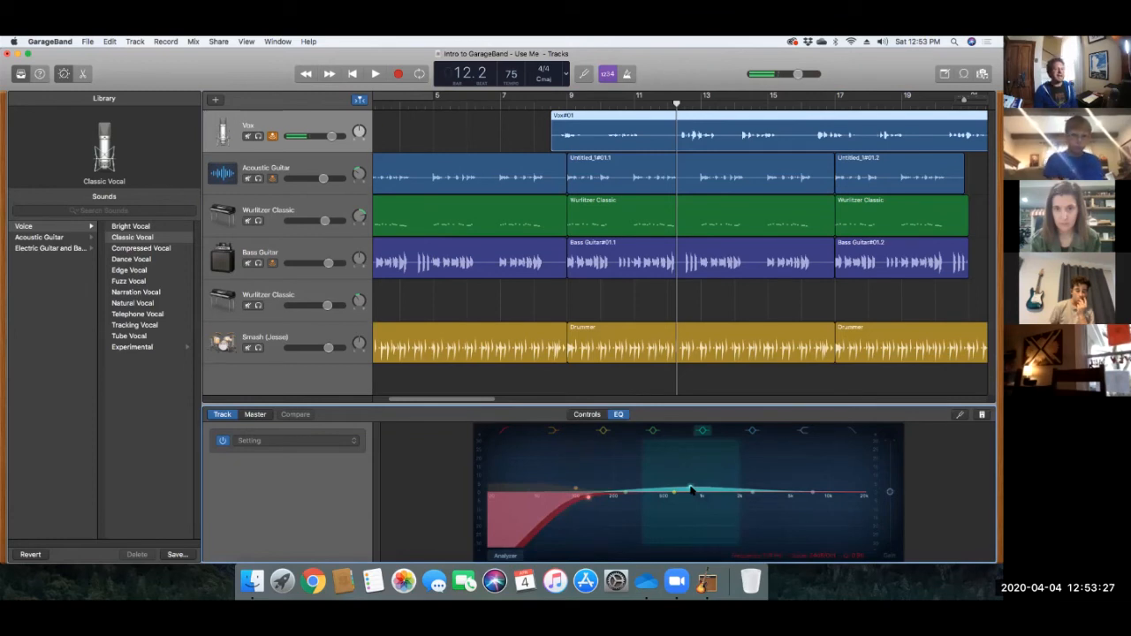
Step: Move the Vox EQ's teal boost band up to about 4800 Hz while the song plays and stop
{"action": "key", "text": "space"}
{"action": "left_click_drag", "start_coordinate": [686, 456], "coordinate": [796, 479]}
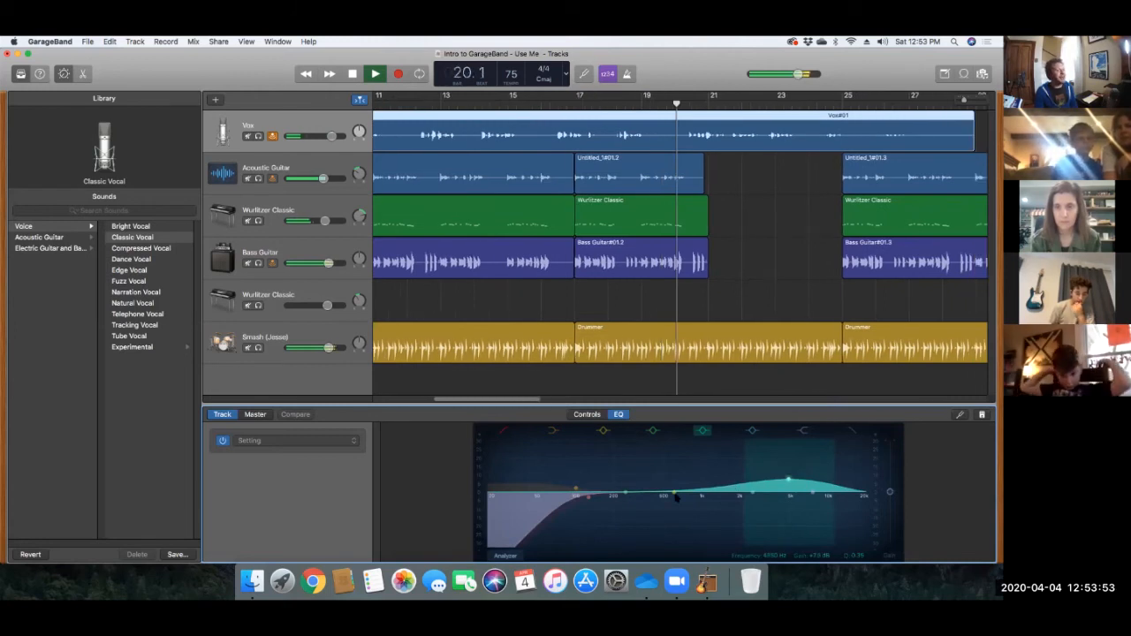
{"action": "key", "text": "space"}
Step: Boost the Vox EQ's yellow band near 590 Hz by about 19 dB and play the vocal from bar 12
{"action": "left_click_drag", "start_coordinate": [672, 462], "coordinate": [673, 433]}
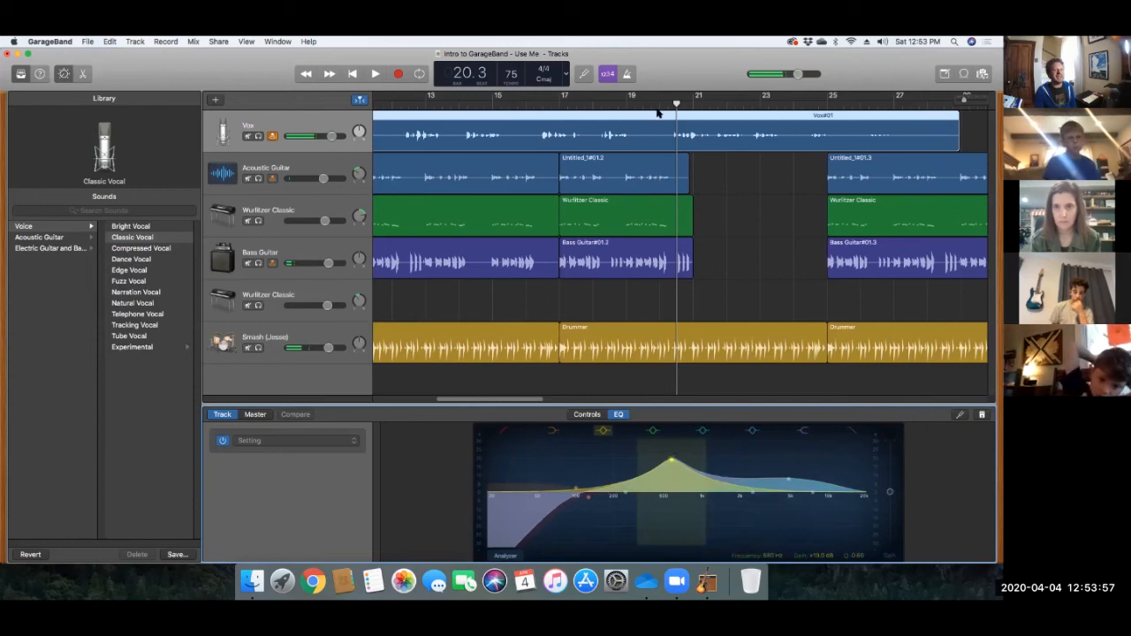
{"action": "key", "text": "Left"}
{"action": "key", "text": "Left"}
{"action": "left_click", "coordinate": [395, 139]}
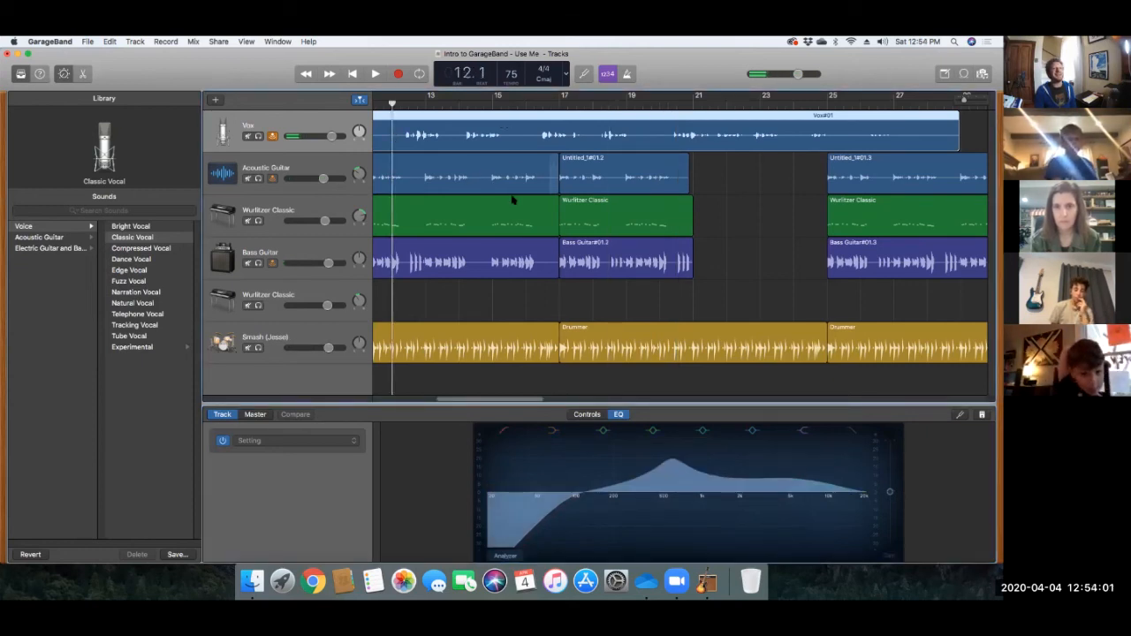
{"action": "key", "text": "space"}
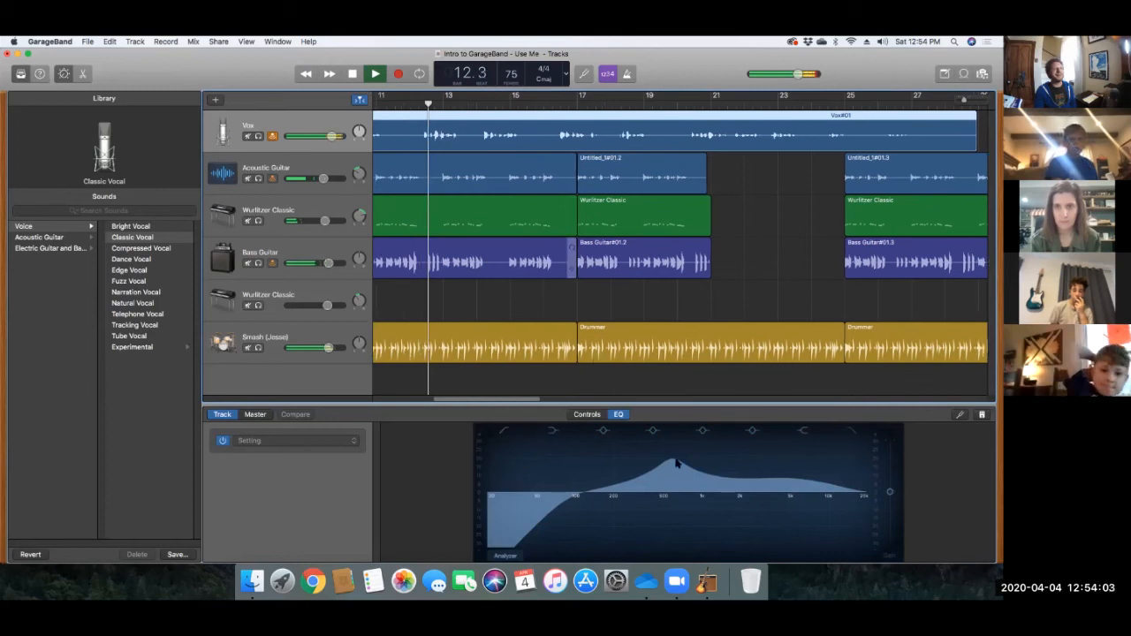
Step: Cut the Vox EQ's yellow band near 590 Hz to -4.0 dB and listen to the vocal with the new curve
{"action": "mouse_move", "coordinate": [672, 464]}
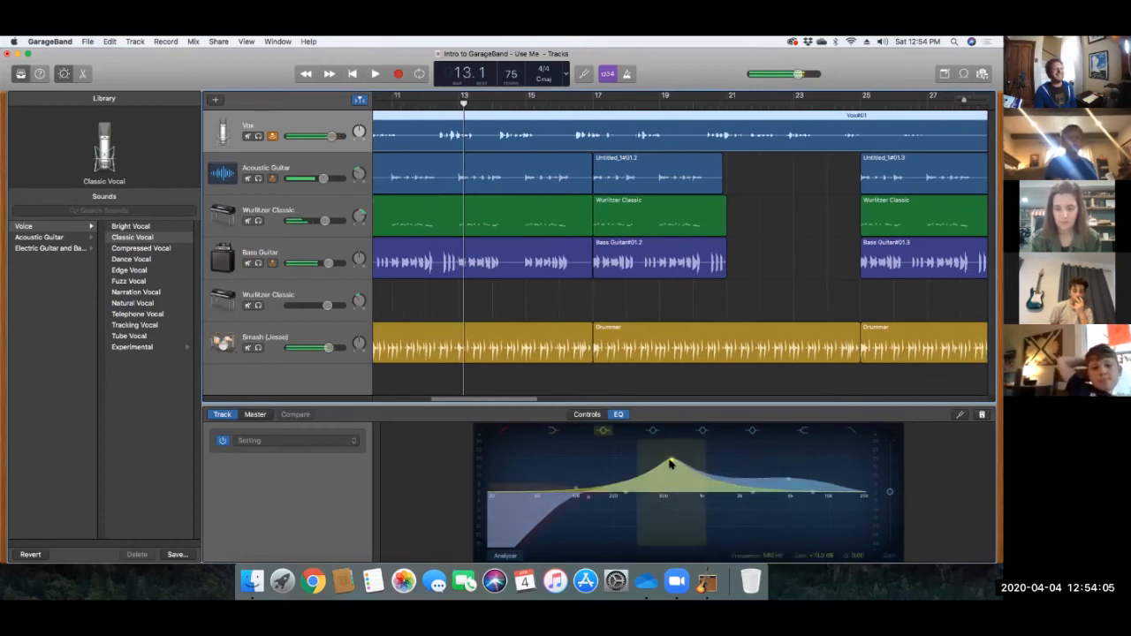
{"action": "left_click_drag", "start_coordinate": [669, 463], "coordinate": [672, 521]}
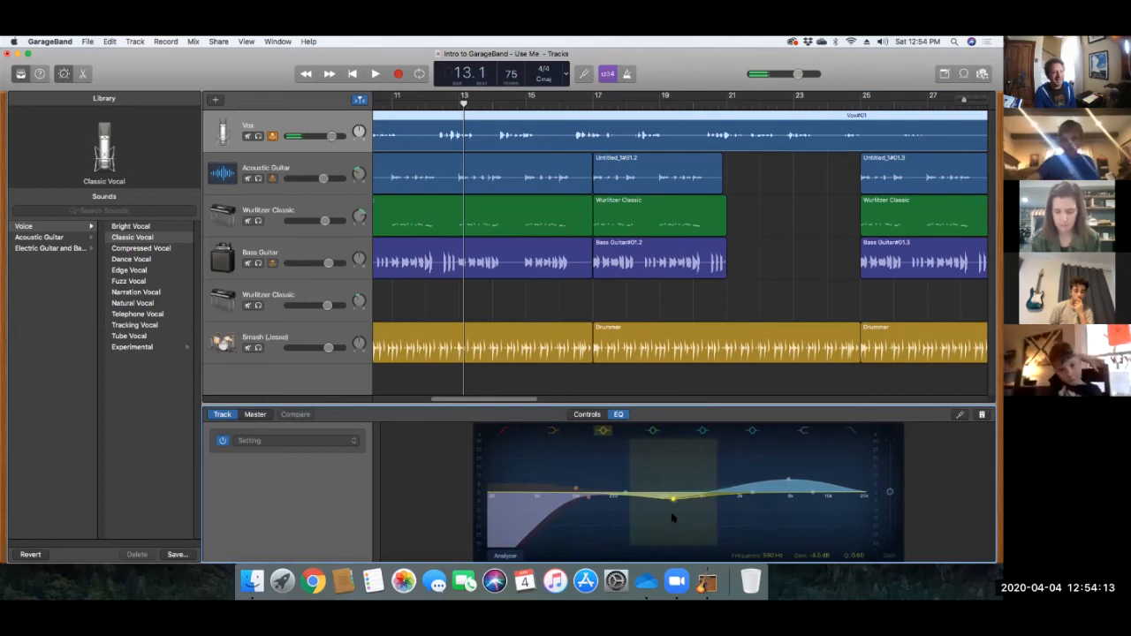
{"action": "left_click", "coordinate": [790, 482]}
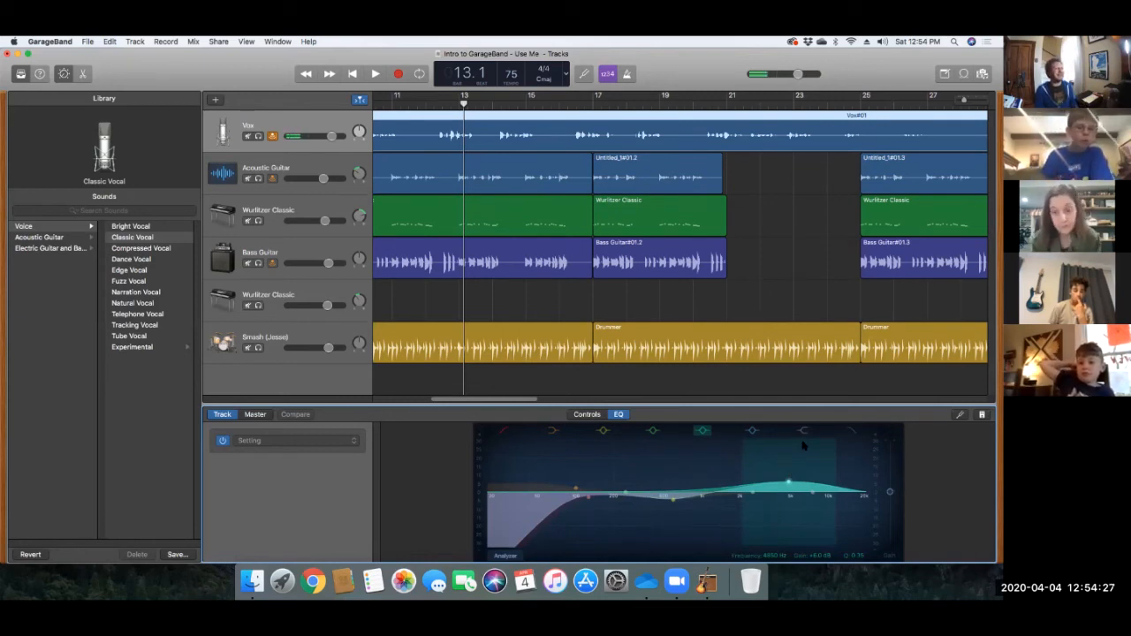
{"action": "key", "text": "space"}
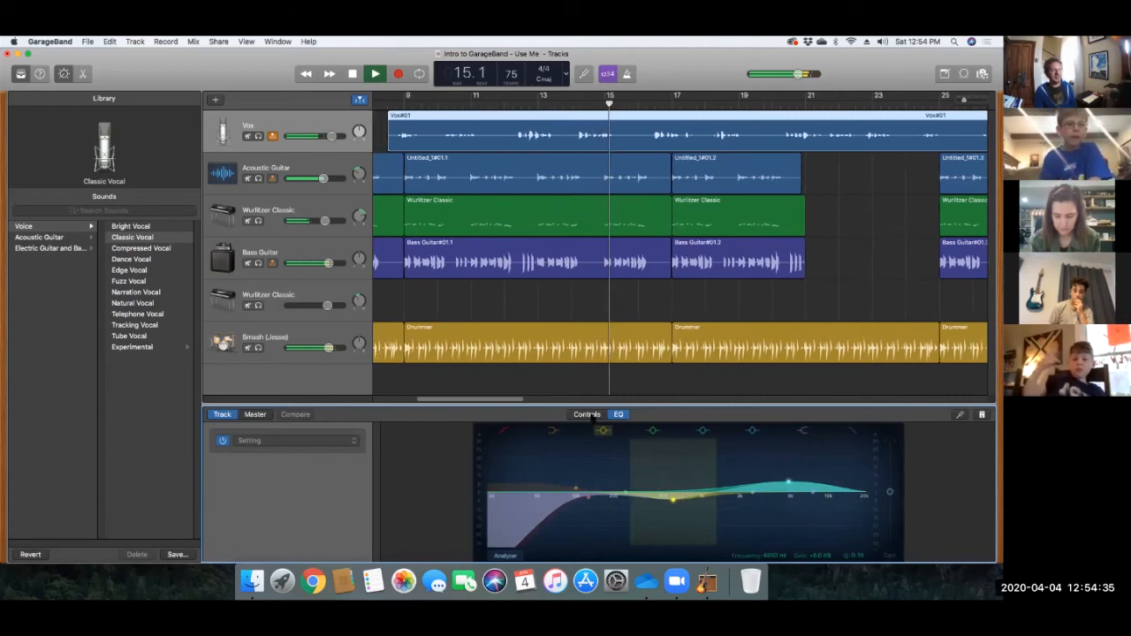
{"action": "key", "text": "space"}
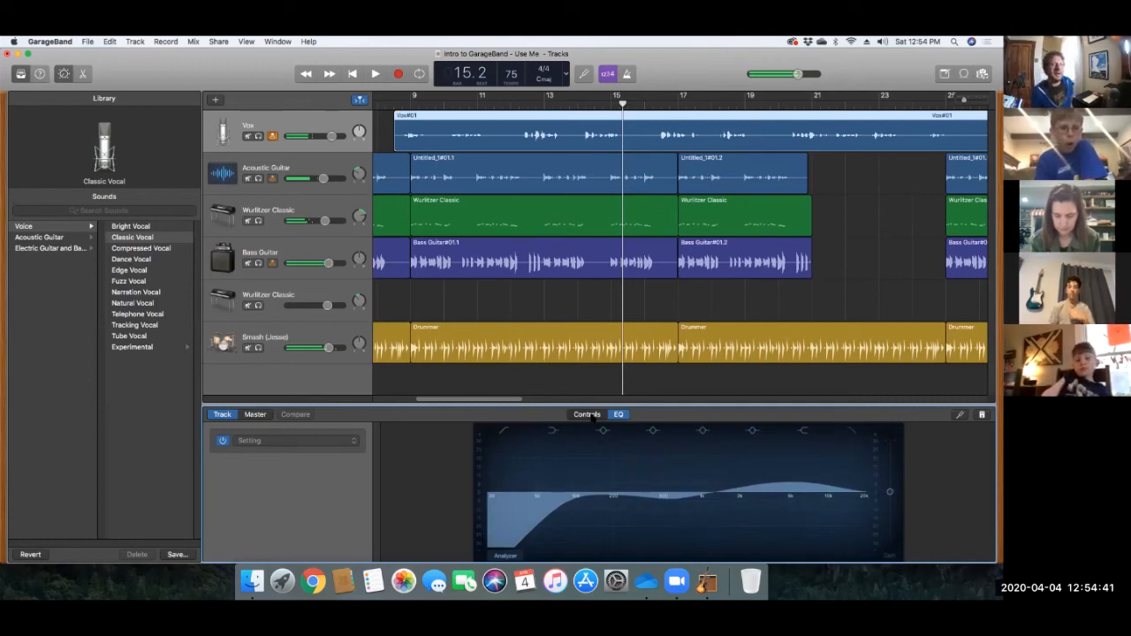
Step: Show the Vox track's control knobs and solo the track
{"action": "left_click", "coordinate": [588, 414]}
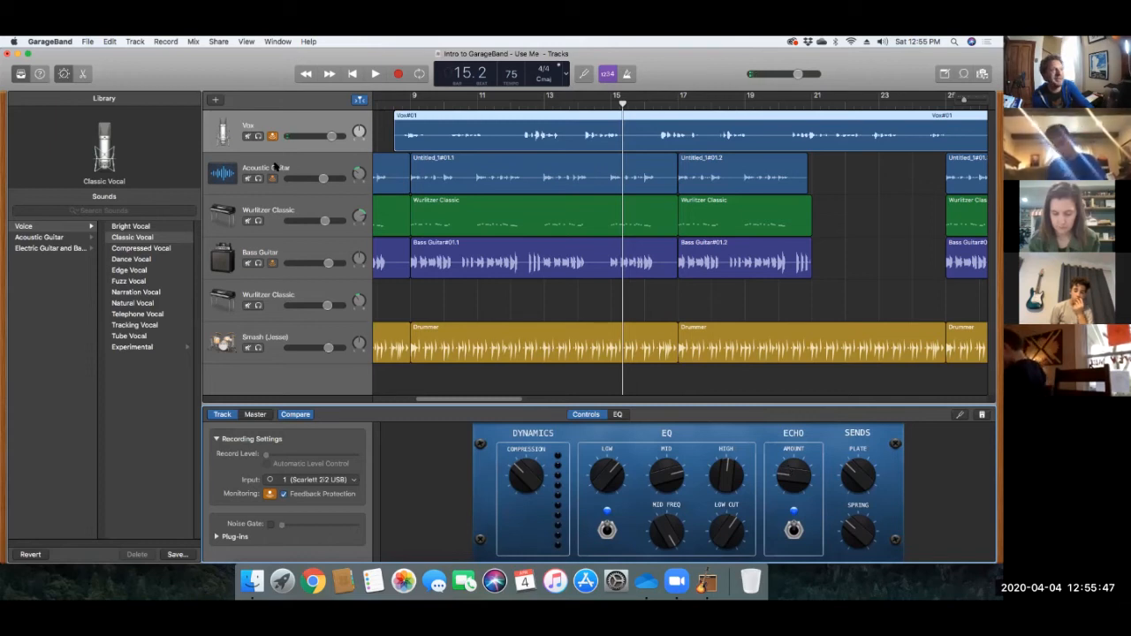
{"action": "key", "text": "s"}
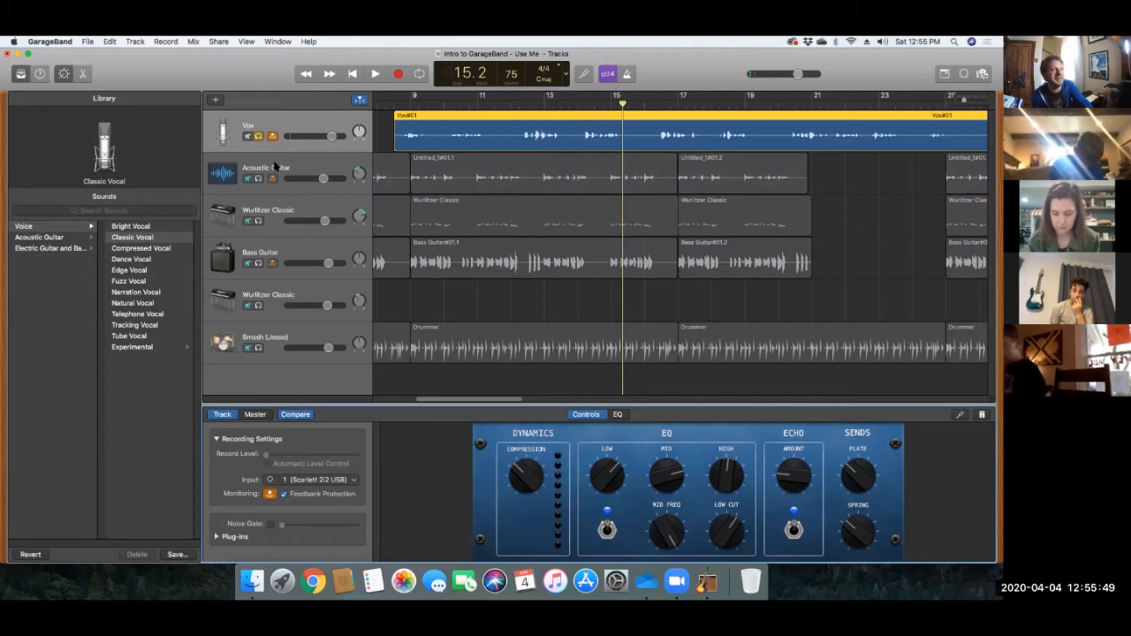
Step: Select the Acoustic Guitar track and check which editing commands are available
{"action": "left_click", "coordinate": [274, 166]}
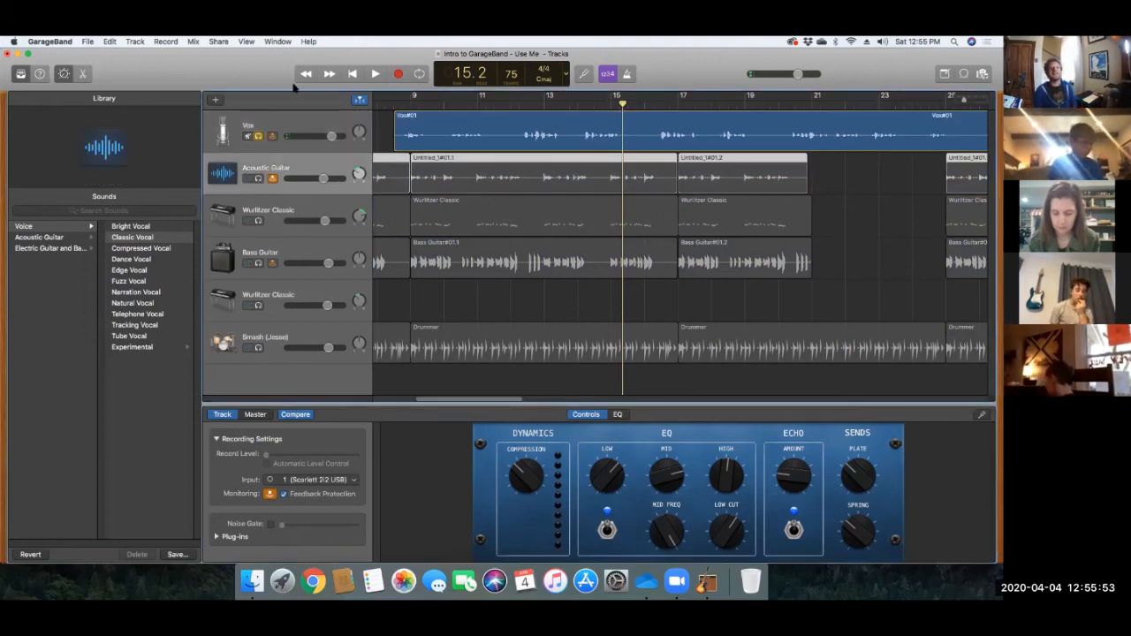
{"action": "left_click", "coordinate": [267, 166]}
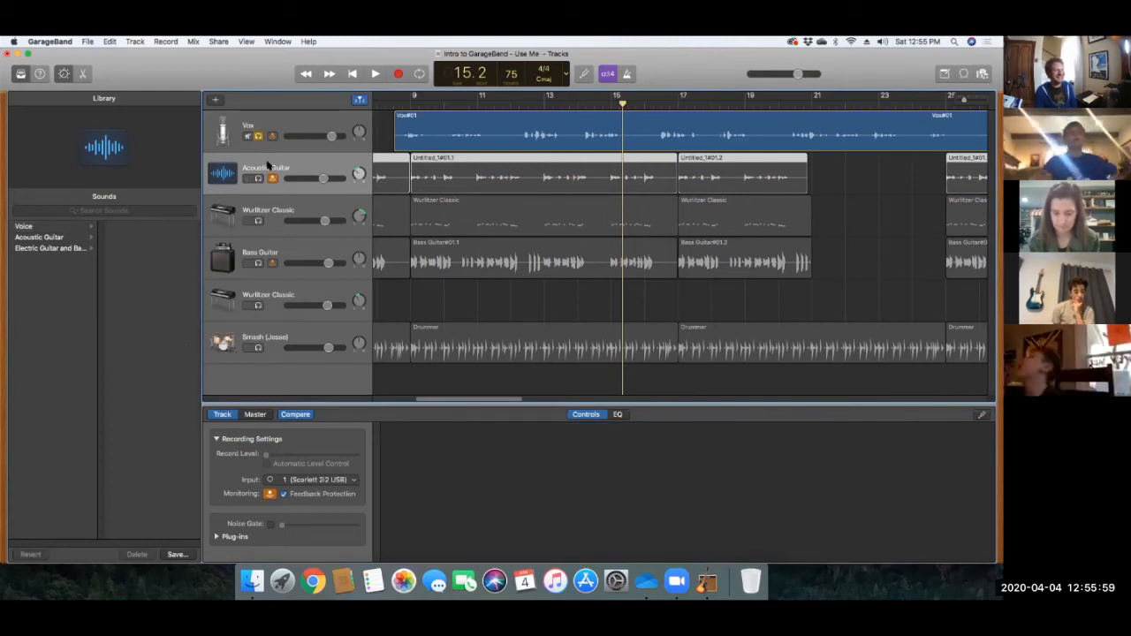
{"action": "left_click", "coordinate": [109, 42]}
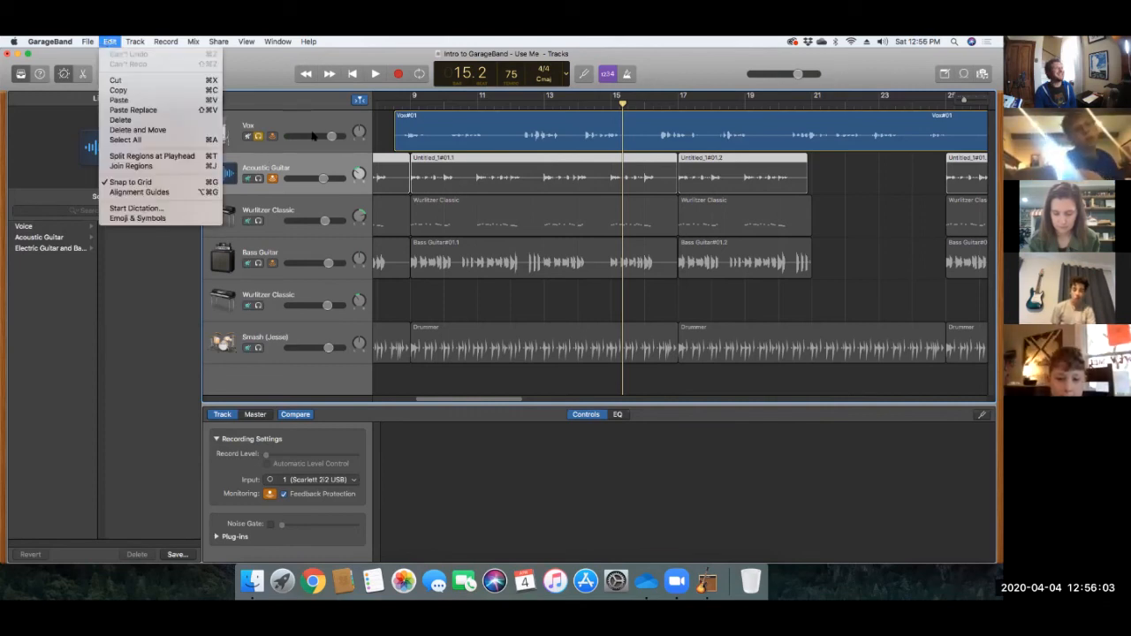
{"action": "left_click", "coordinate": [315, 135]}
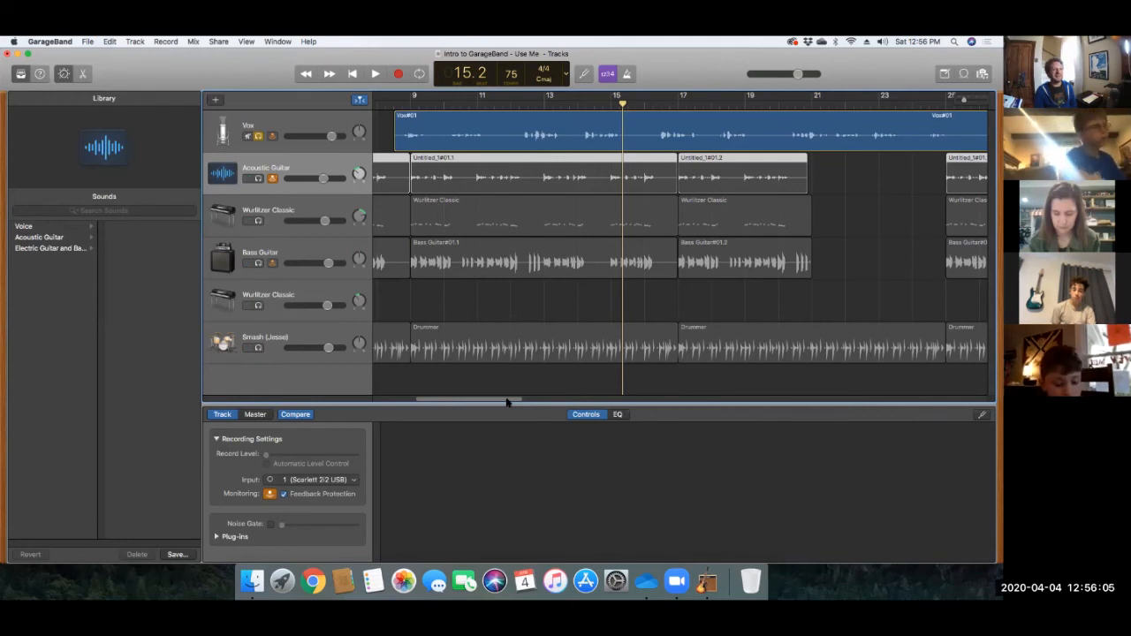
Step: Play briefly around bar 9, stop, and return the playhead to the start of the song
{"action": "left_click_drag", "start_coordinate": [466, 403], "coordinate": [419, 407]}
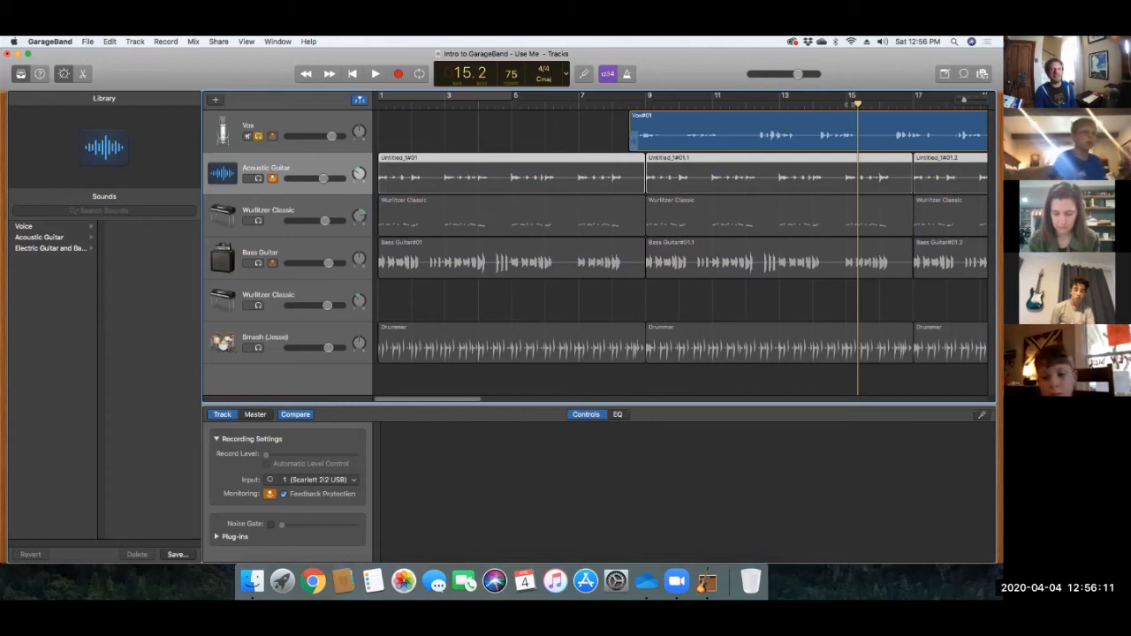
{"action": "key", "text": "space"}
{"action": "key", "text": "space"}
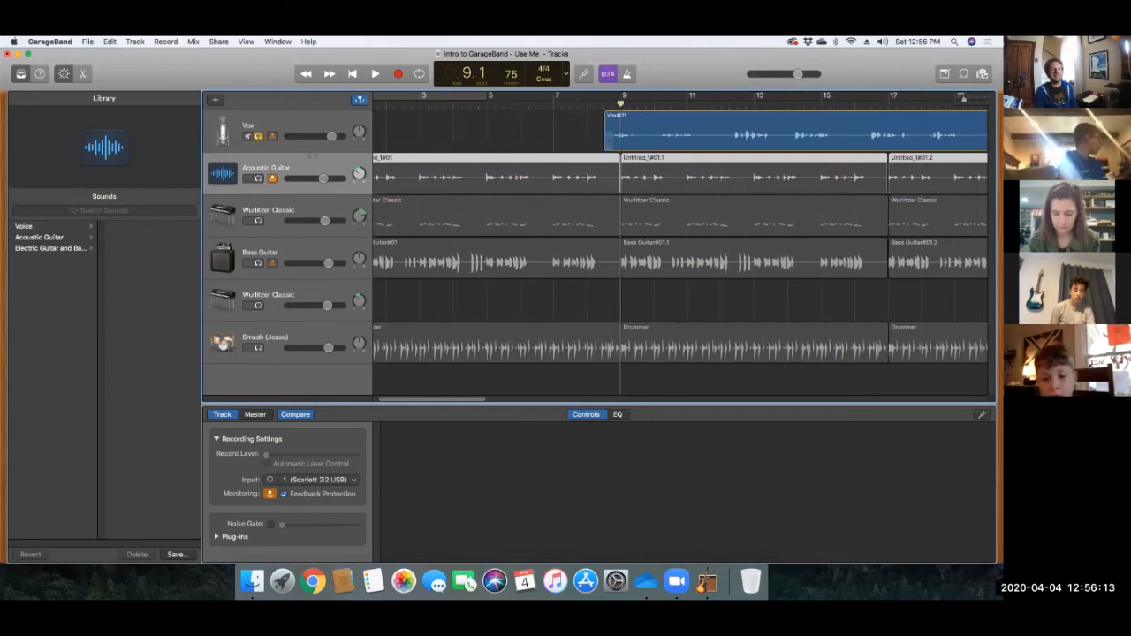
{"action": "key", "text": "Return"}
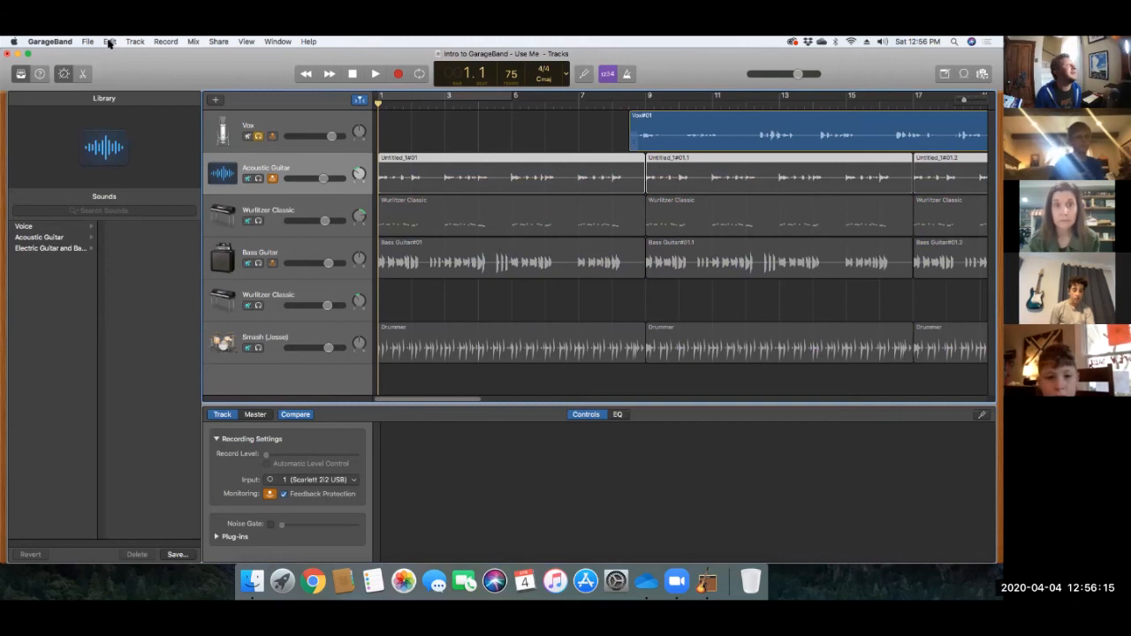
{"action": "left_click", "coordinate": [108, 41]}
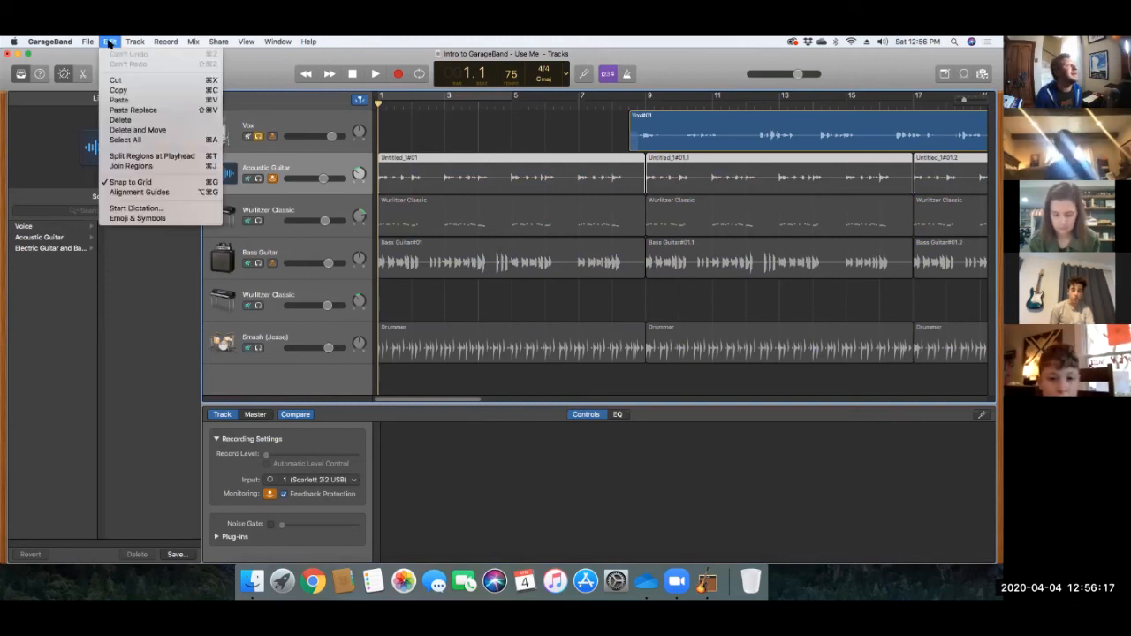
{"action": "left_click", "coordinate": [108, 42]}
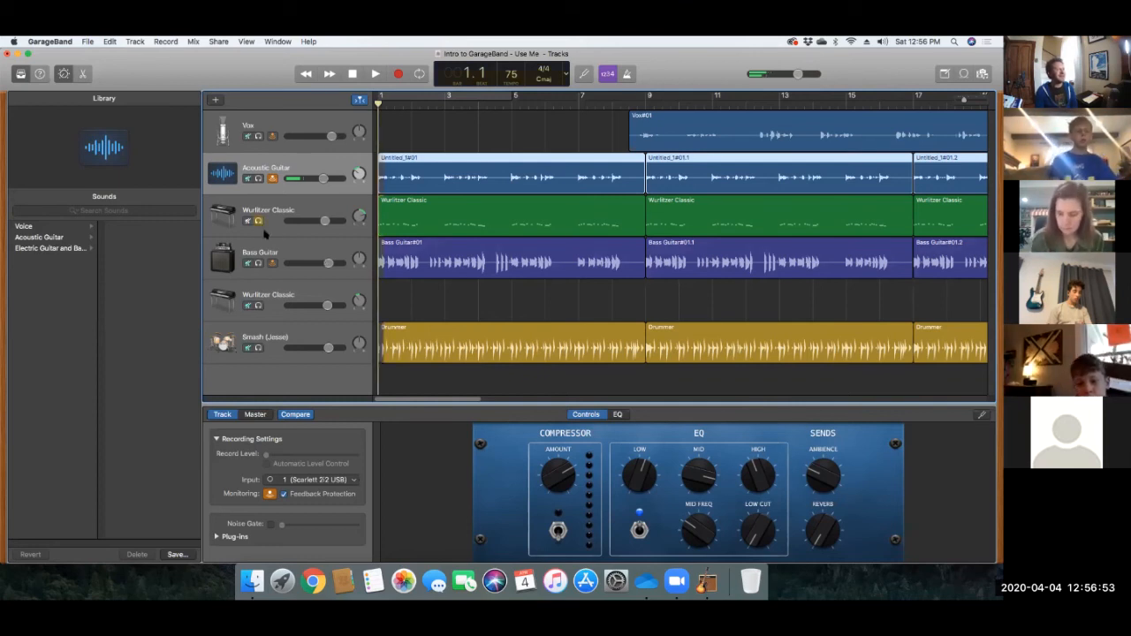
Step: Solo the upper Wurlitzer Classic track, listen to it from the start of the song, and take it out of solo
{"action": "left_click", "coordinate": [258, 221]}
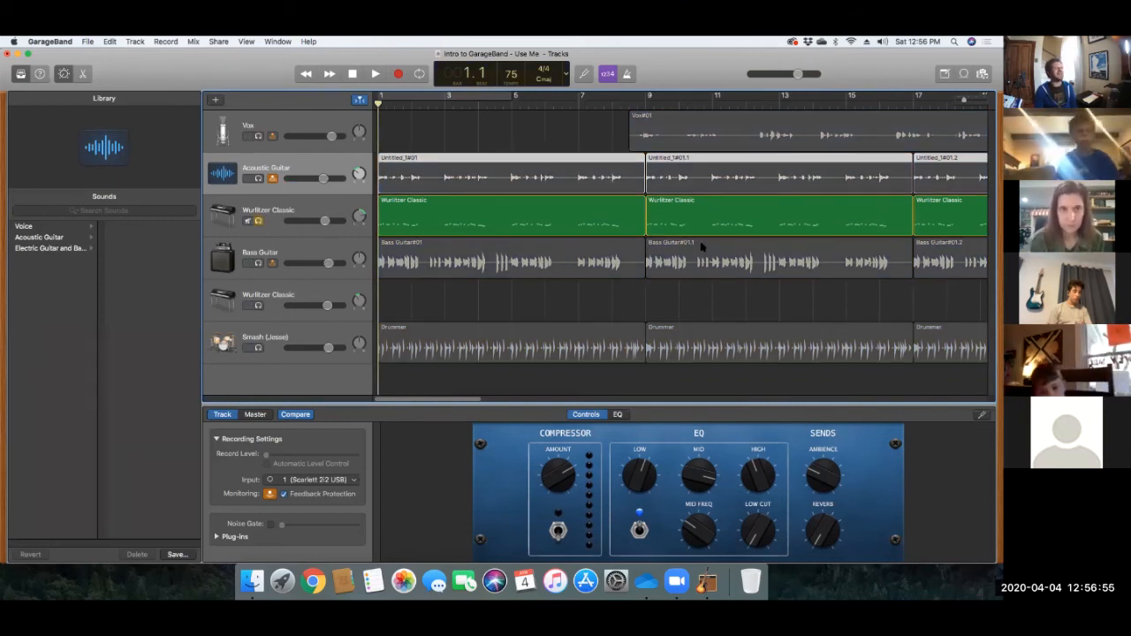
{"action": "key", "text": "space"}
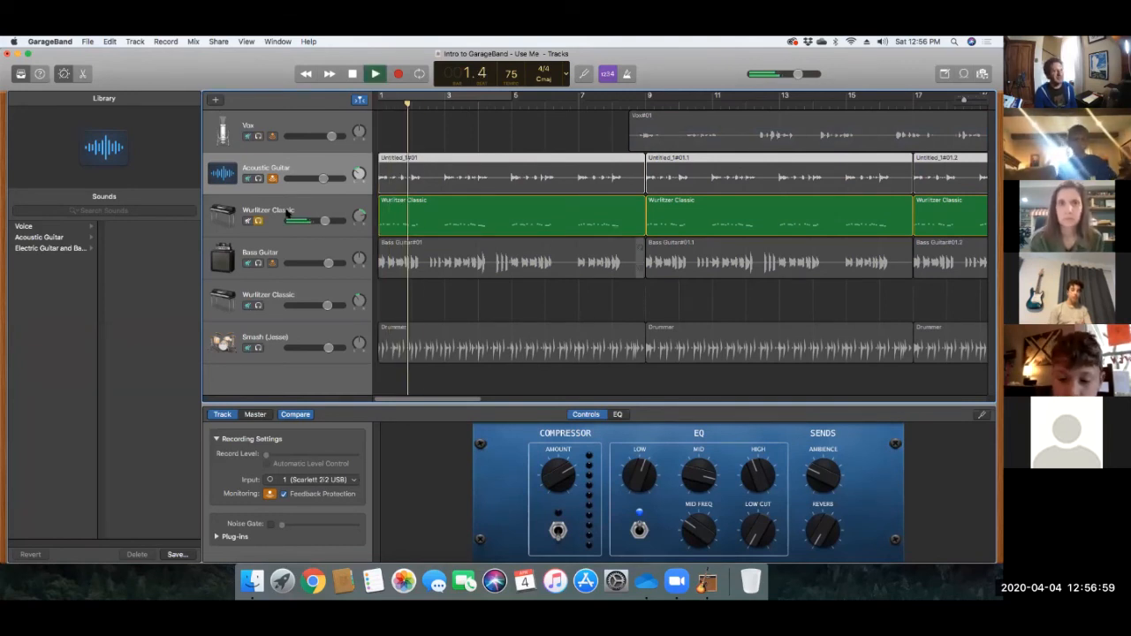
{"action": "left_click", "coordinate": [284, 208]}
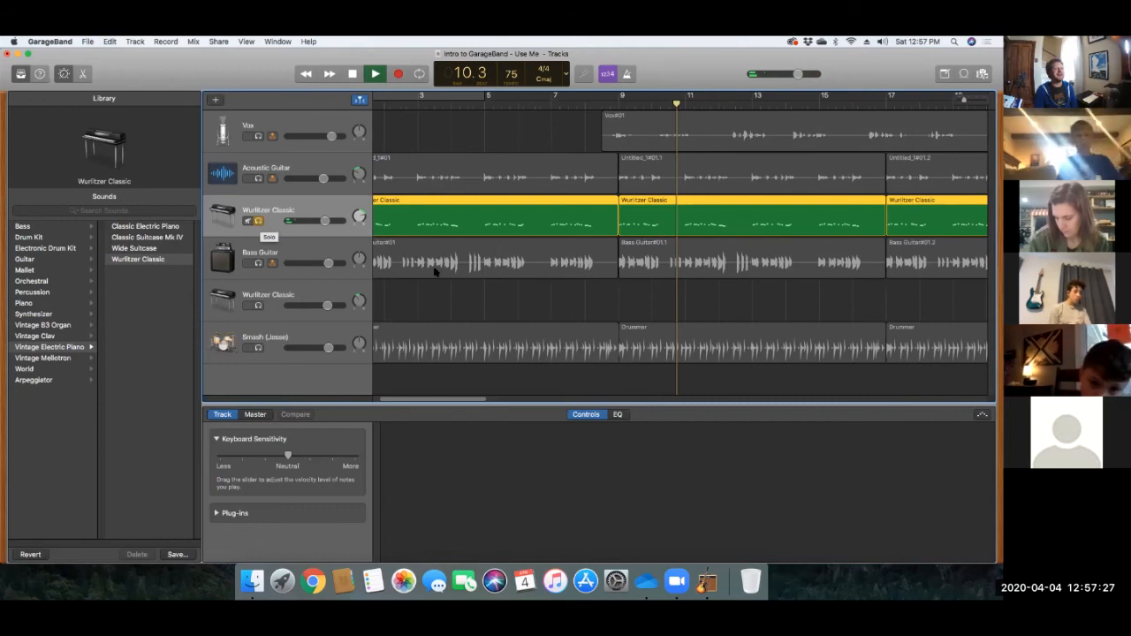
{"action": "key", "text": "s"}
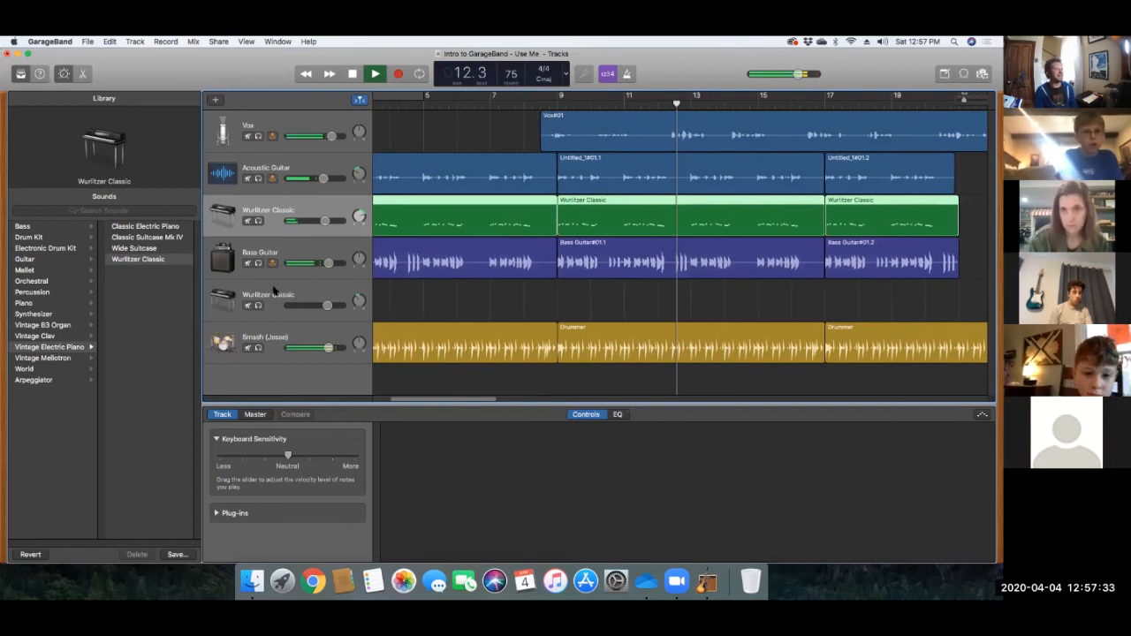
Step: Compare the mix by briefly soloing the Bass Guitar, muting and unmuting the Smash drummer track, and stopping playback
{"action": "left_click", "coordinate": [258, 264]}
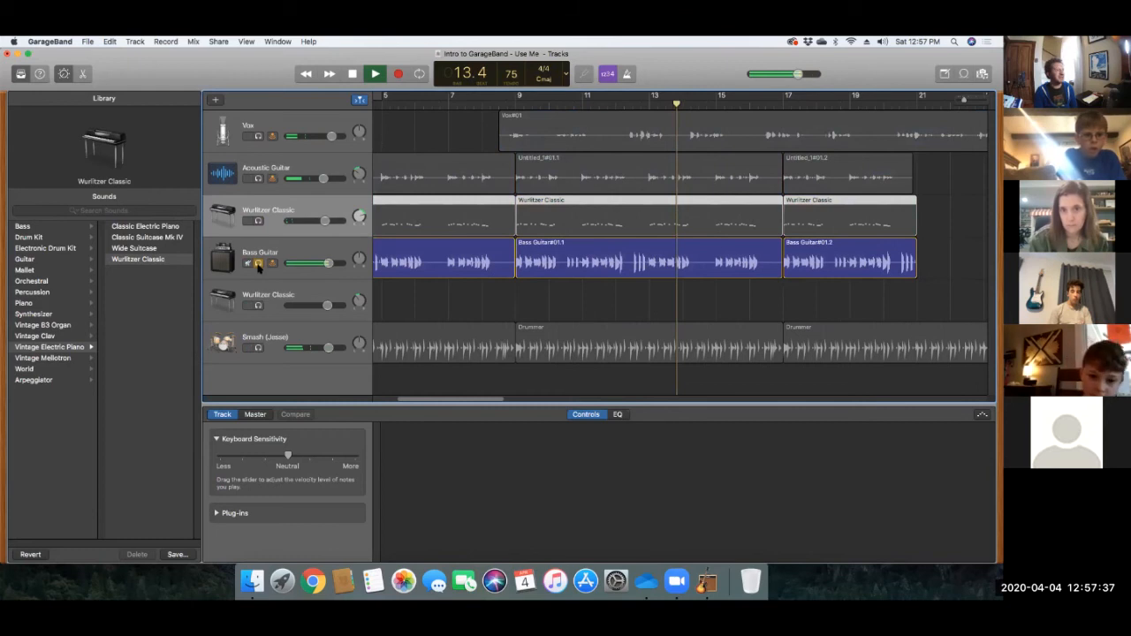
{"action": "left_click", "coordinate": [258, 263]}
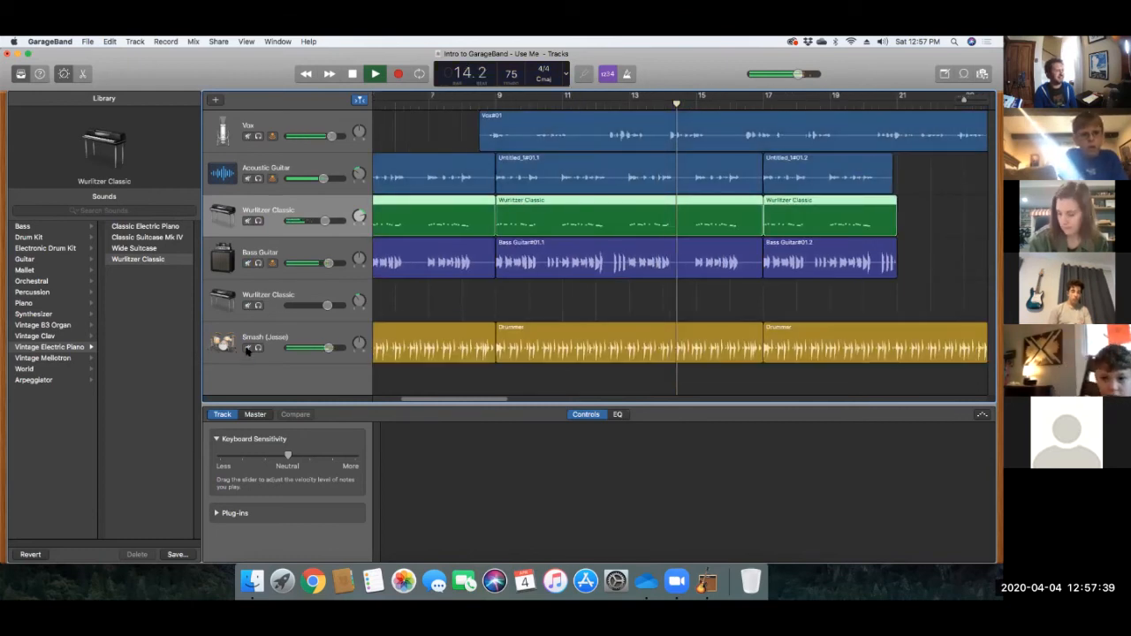
{"action": "left_click", "coordinate": [248, 348]}
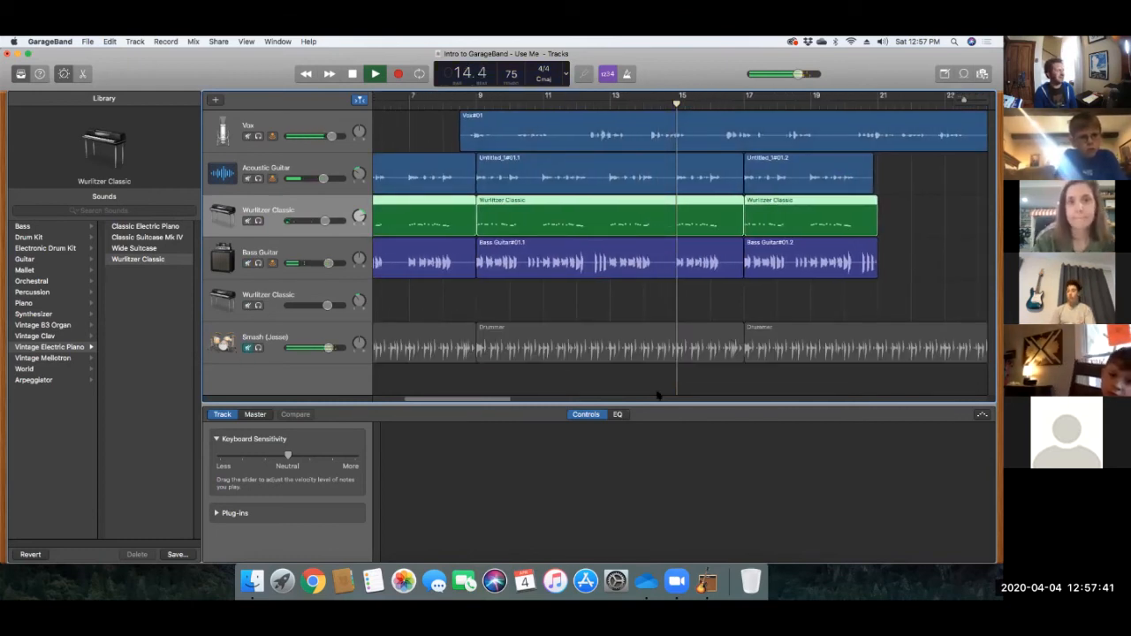
{"action": "left_click", "coordinate": [249, 349]}
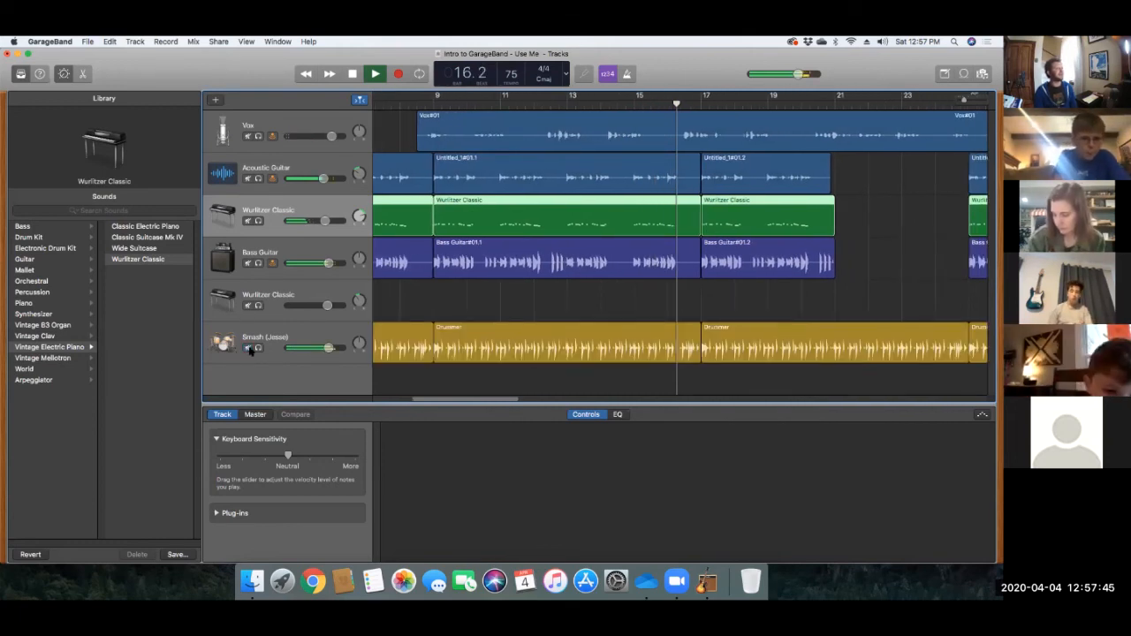
{"action": "key", "text": "space"}
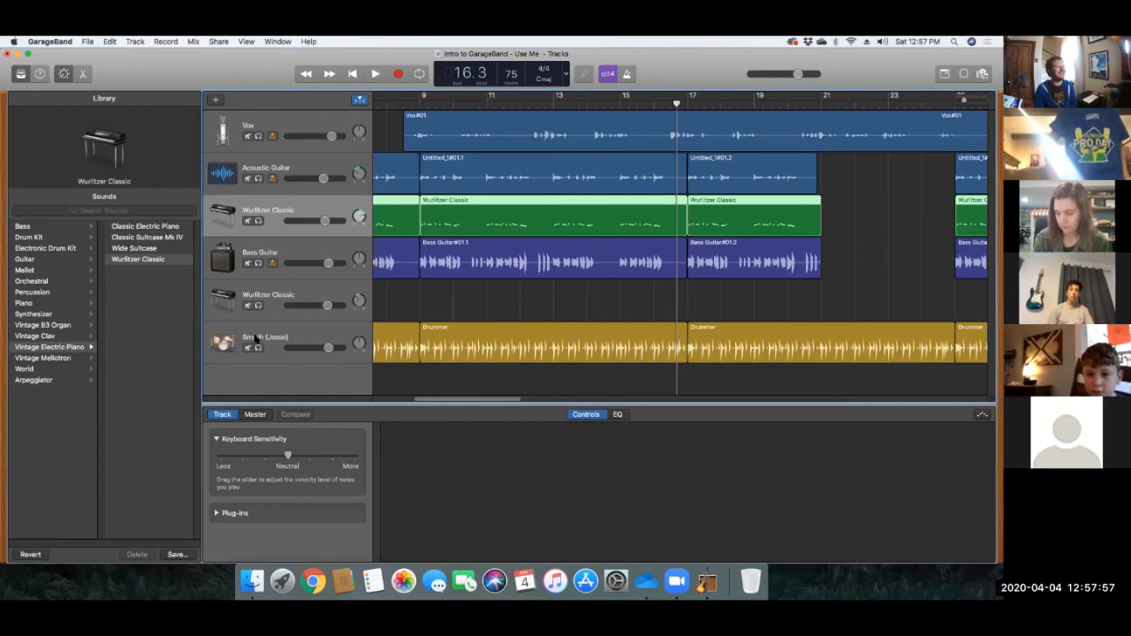
Step: Save the project under its existing name
{"action": "left_click", "coordinate": [87, 42]}
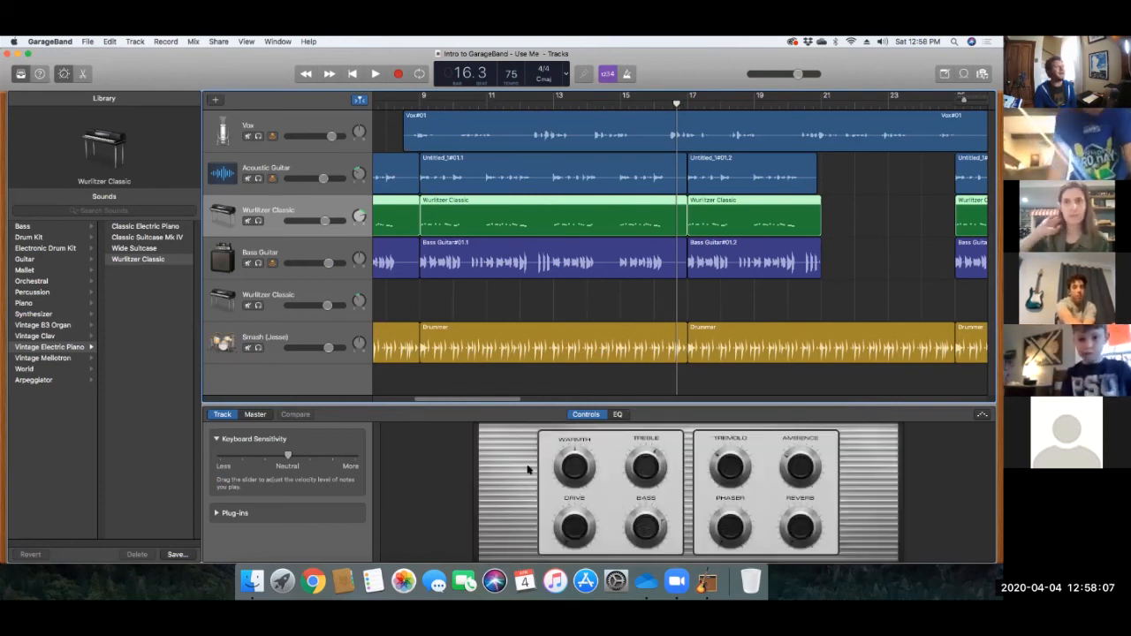
{"action": "left_click", "coordinate": [87, 41]}
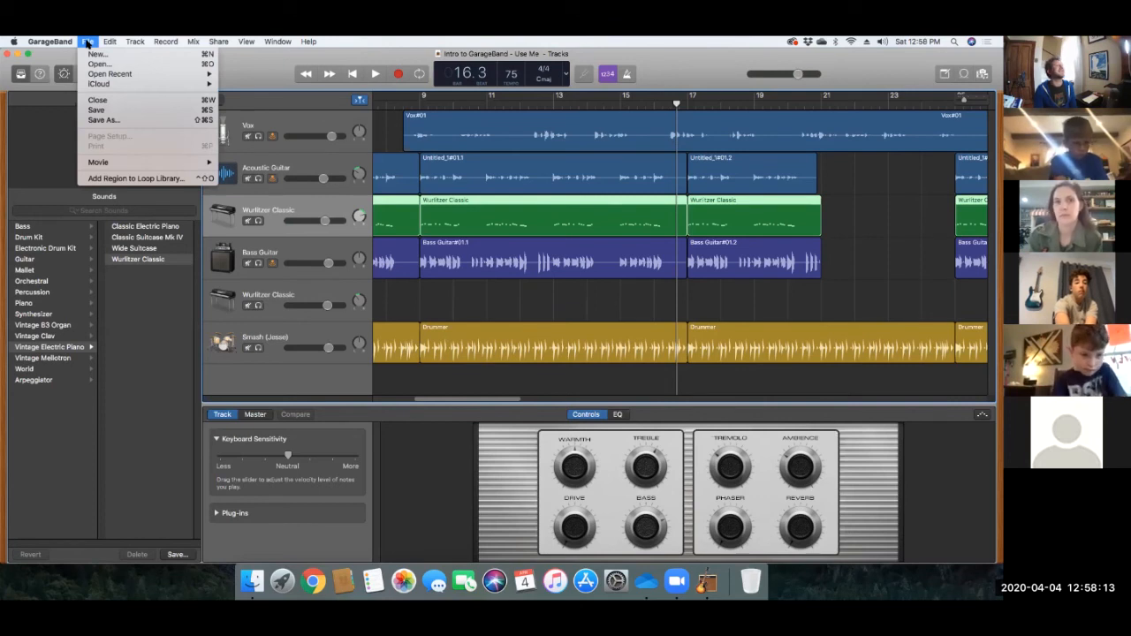
{"action": "left_click", "coordinate": [86, 42]}
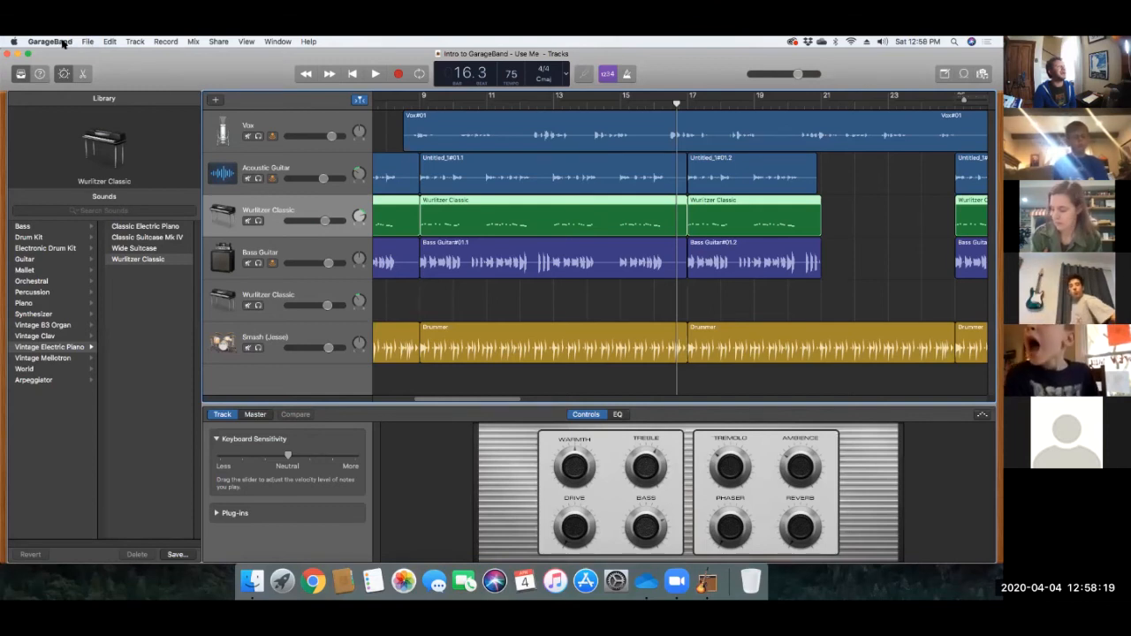
{"action": "left_click", "coordinate": [63, 44]}
{"action": "mouse_move", "coordinate": [89, 44]}
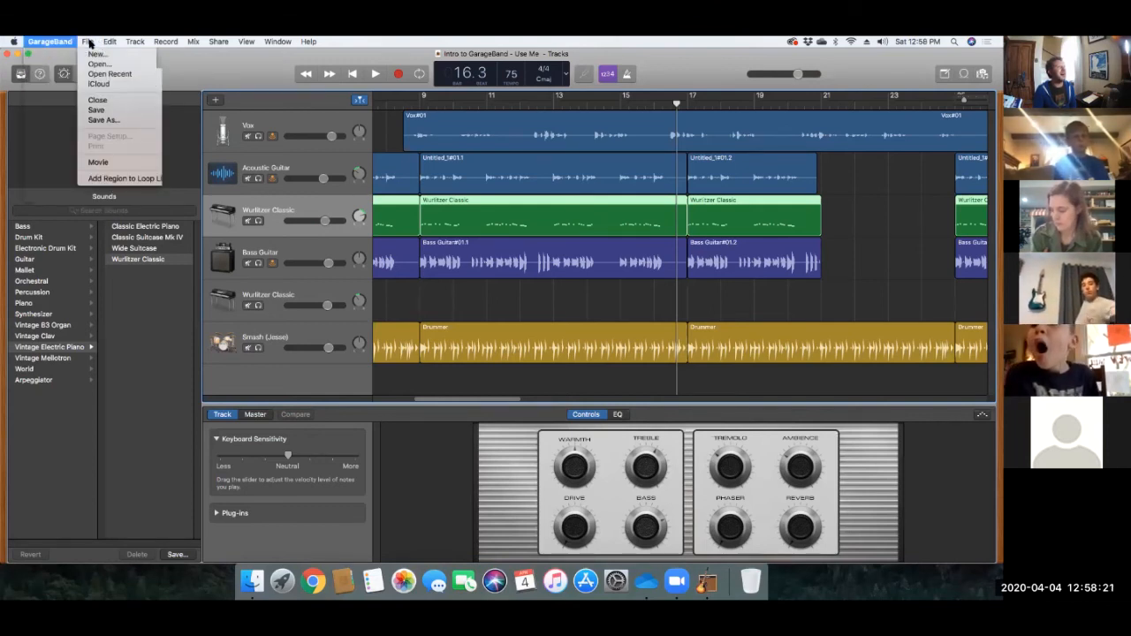
{"action": "left_click", "coordinate": [97, 111]}
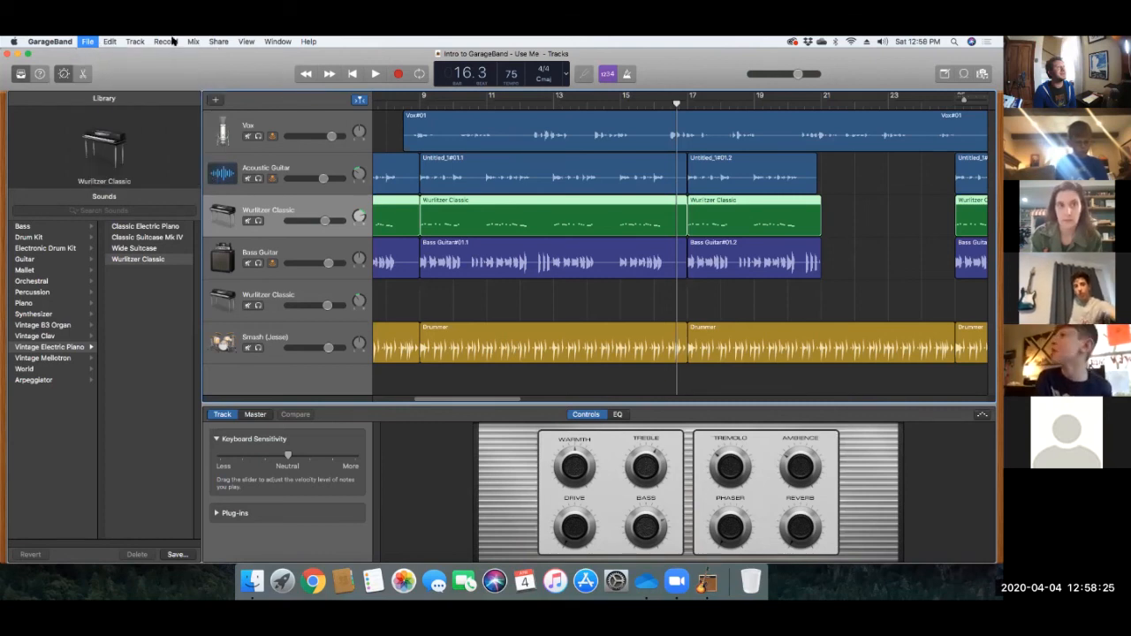
Step: Start exporting the song to disk and choose the Desktop as the destination folder
{"action": "left_click", "coordinate": [220, 42]}
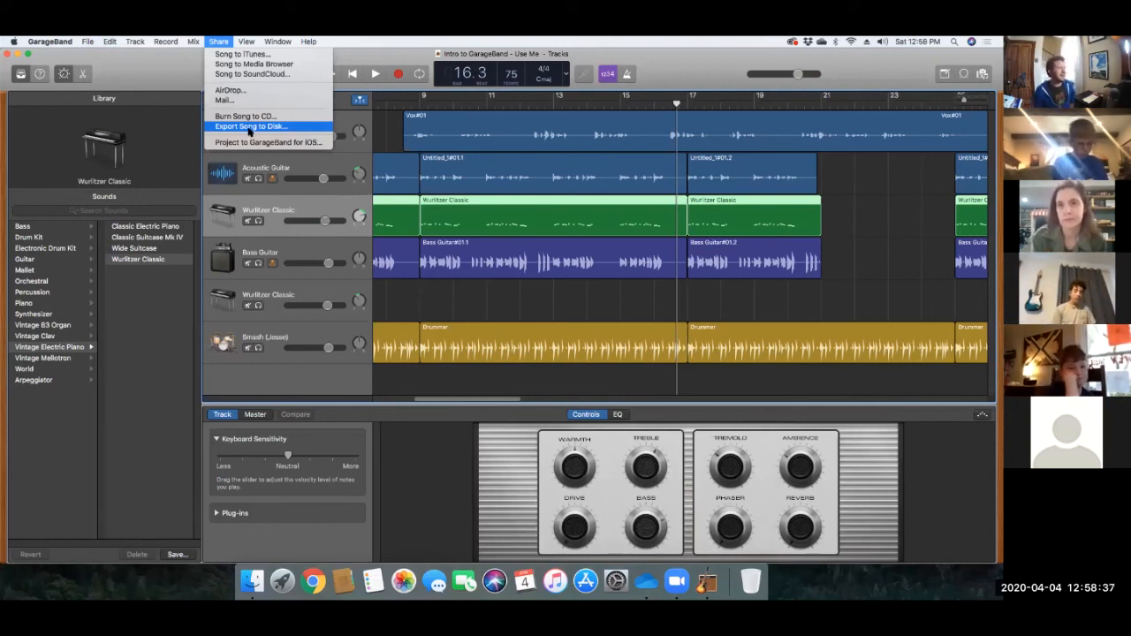
{"action": "left_click", "coordinate": [217, 42]}
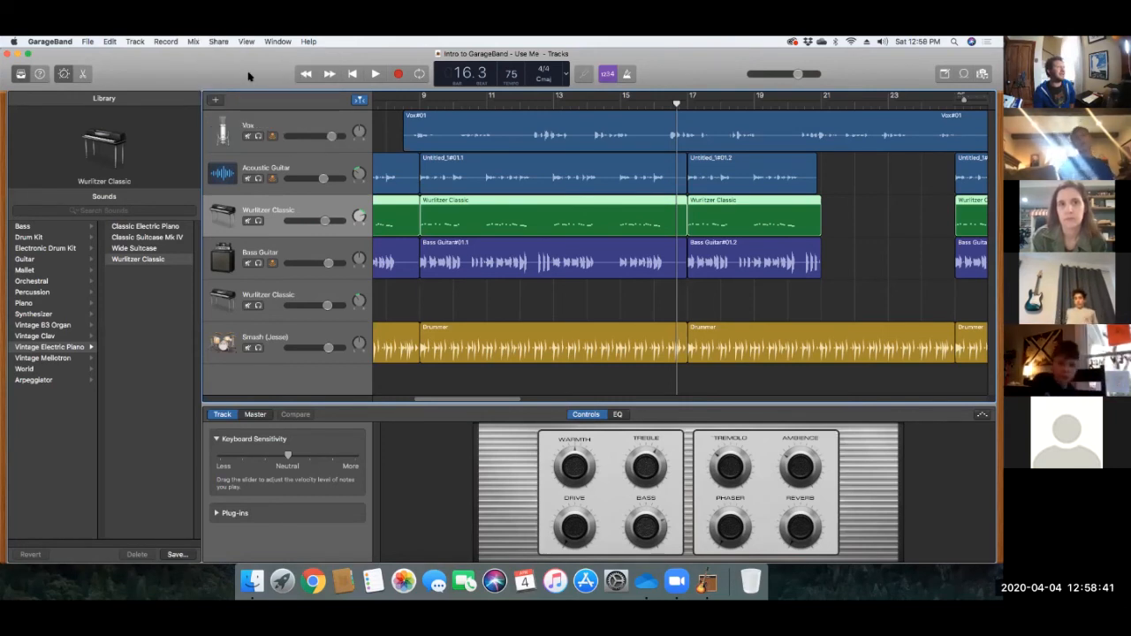
{"action": "left_click", "coordinate": [217, 42]}
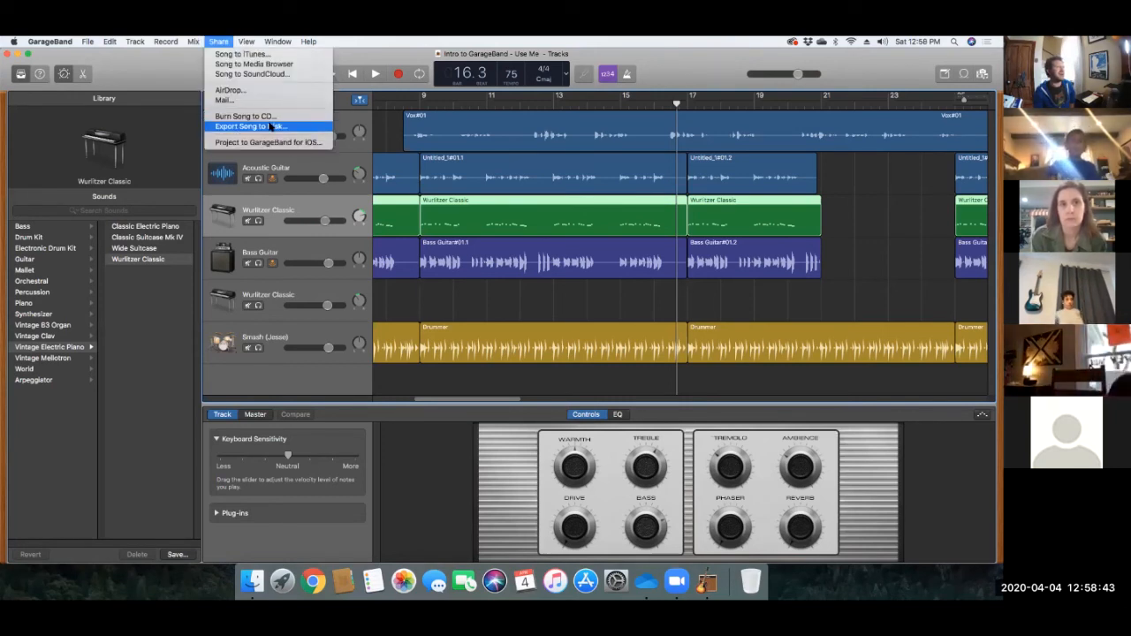
{"action": "left_click", "coordinate": [274, 125]}
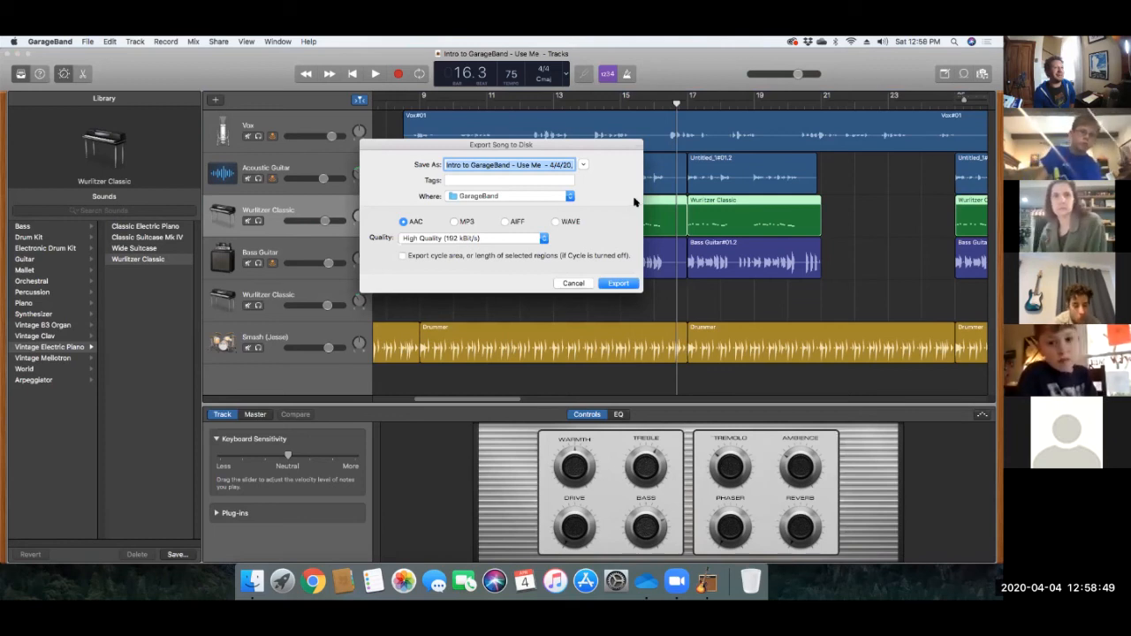
{"action": "left_click", "coordinate": [561, 198]}
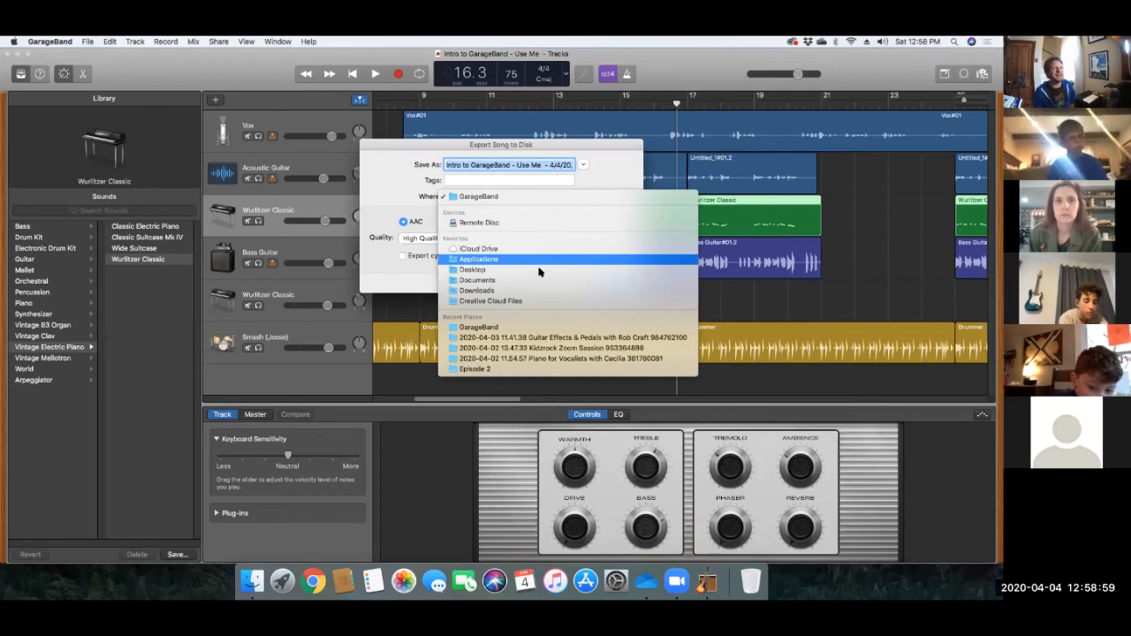
{"action": "left_click", "coordinate": [530, 270]}
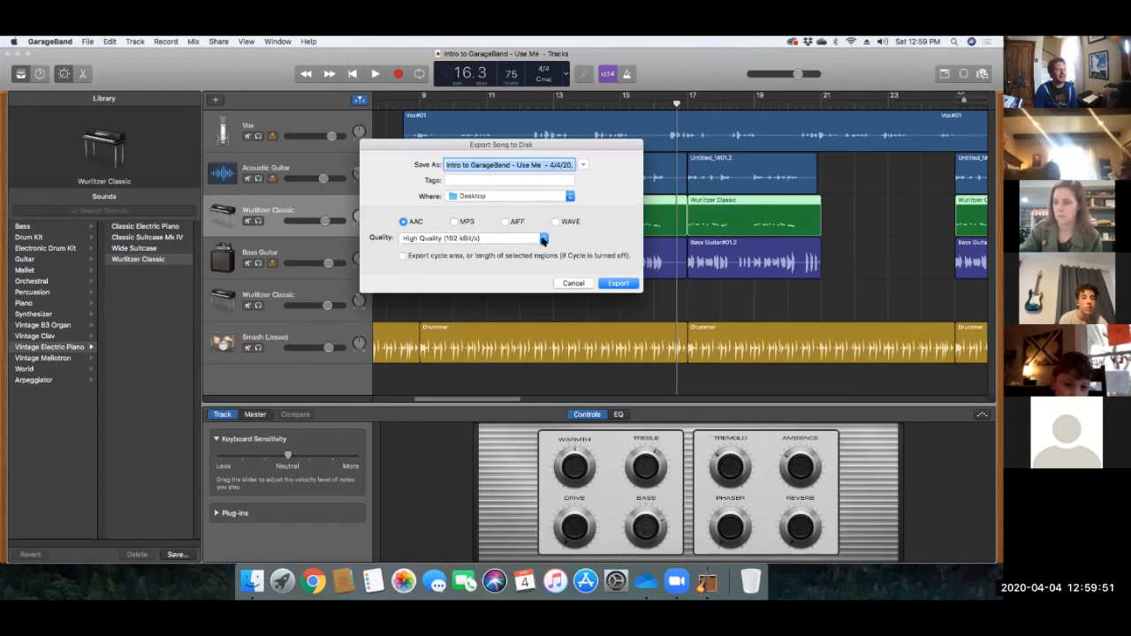
Step: Export the song as an MP3 at Highest Quality (256 kBit/s)
{"action": "left_click", "coordinate": [456, 222]}
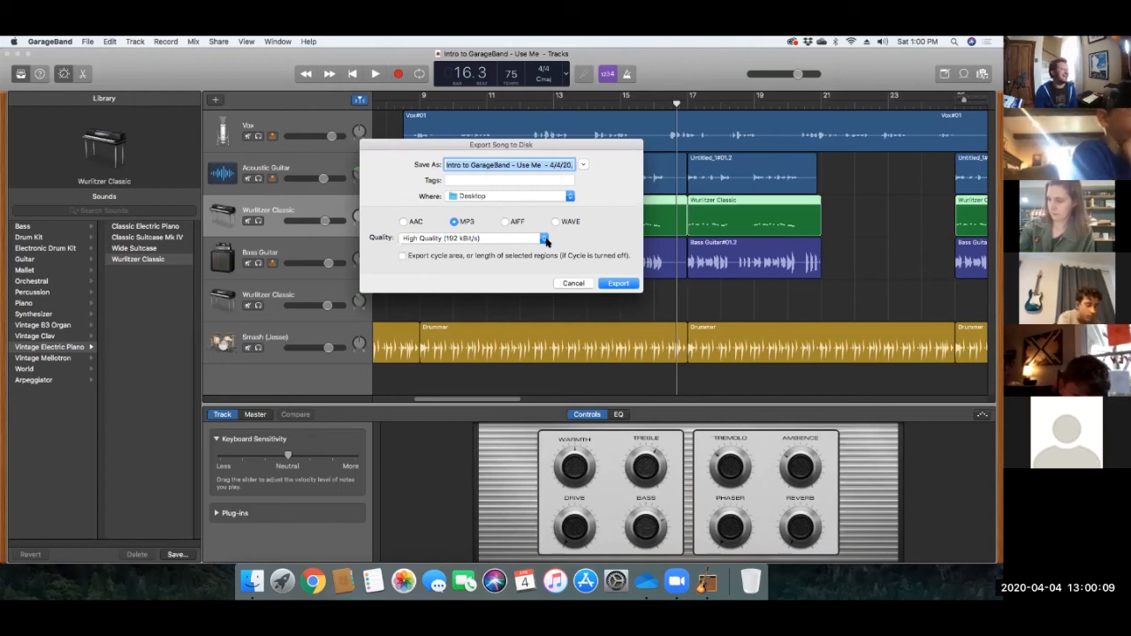
{"action": "left_click", "coordinate": [545, 238]}
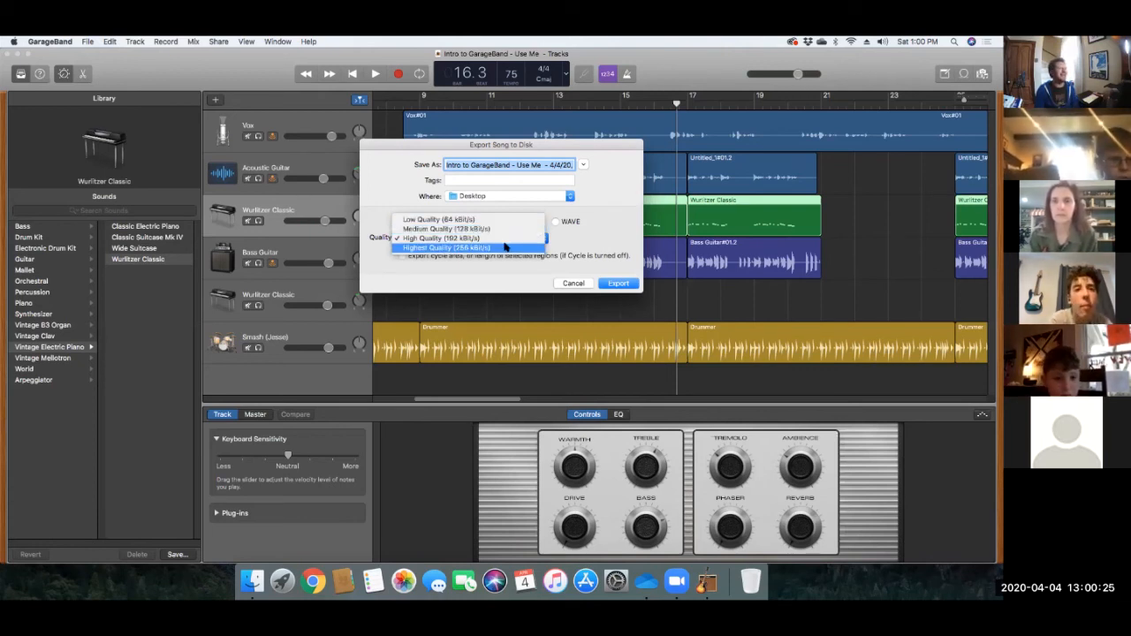
{"action": "left_click", "coordinate": [506, 247]}
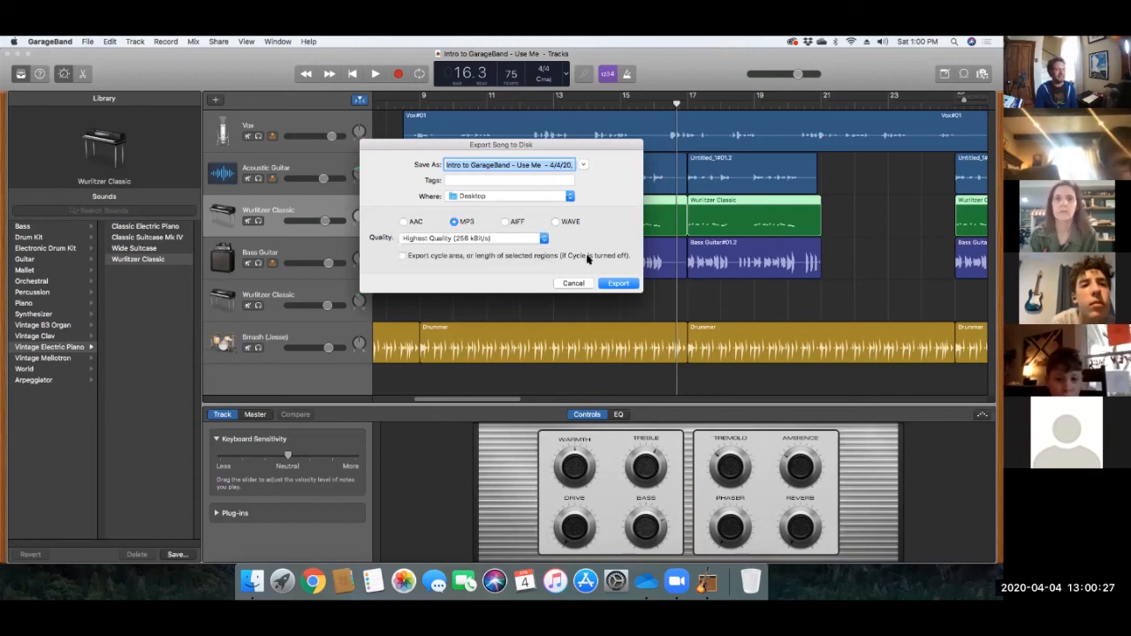
{"action": "left_click", "coordinate": [621, 283]}
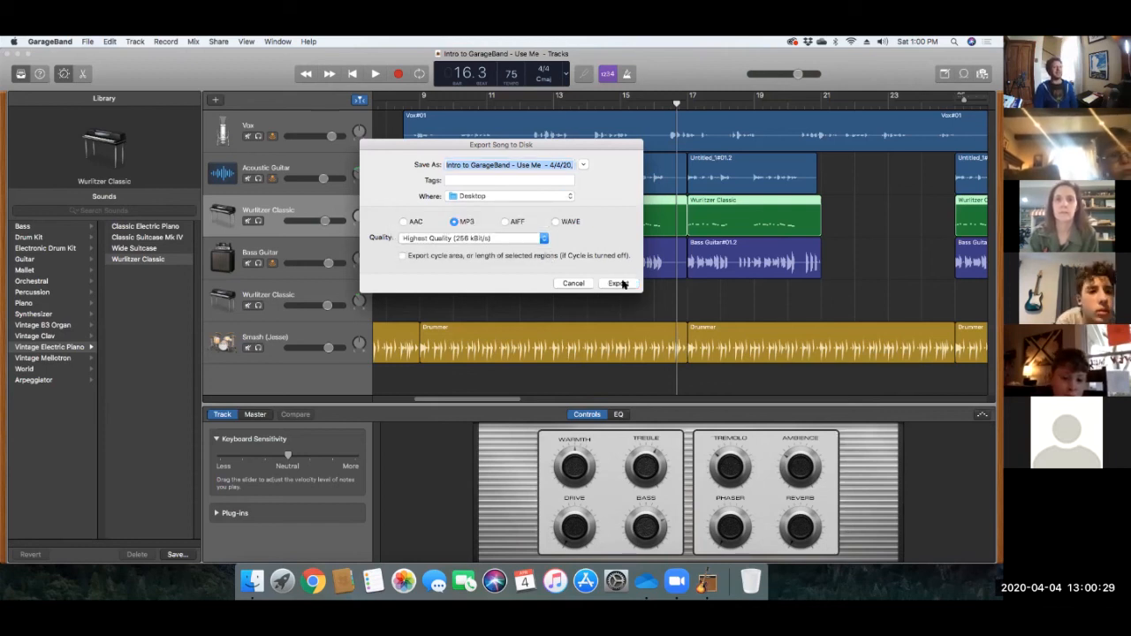
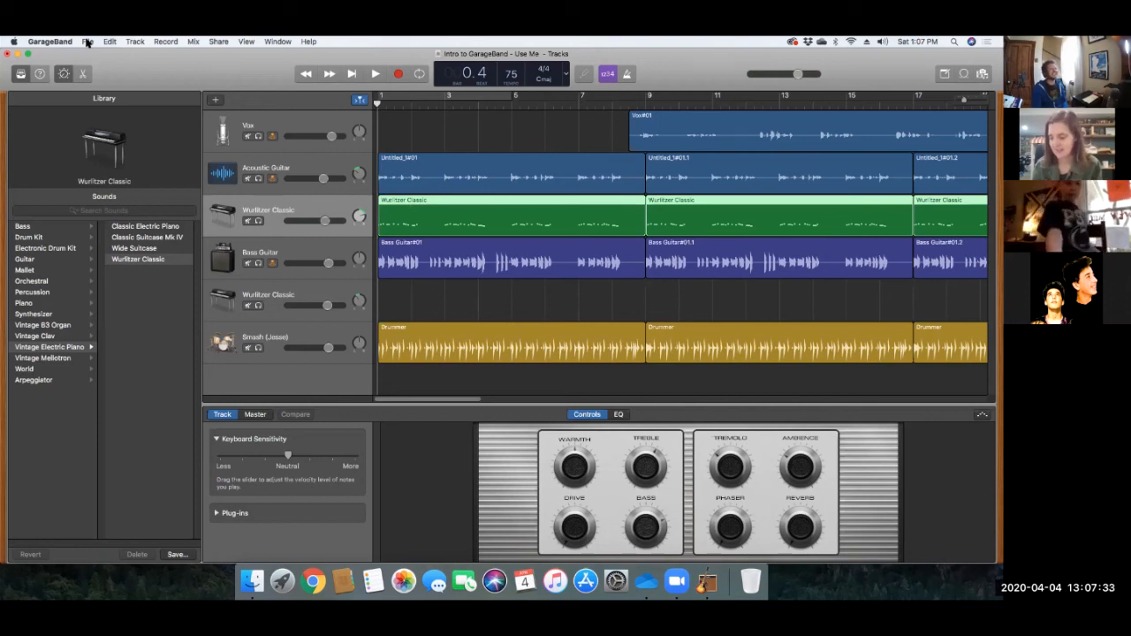
{"action": "left_click", "coordinate": [87, 42]}
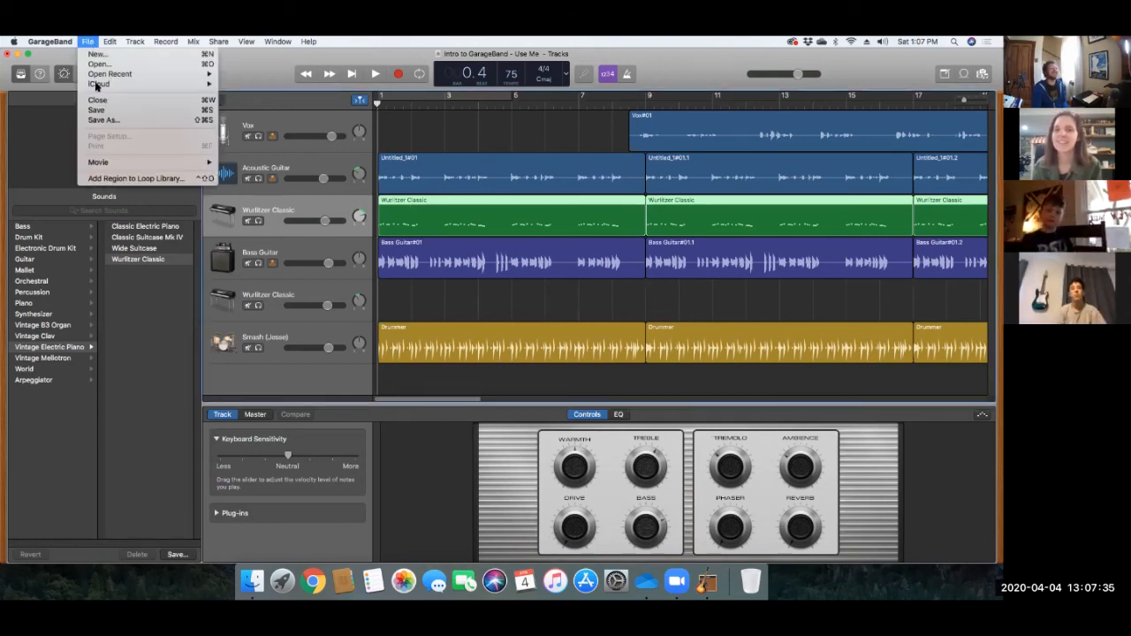
{"action": "left_click", "coordinate": [146, 82]}
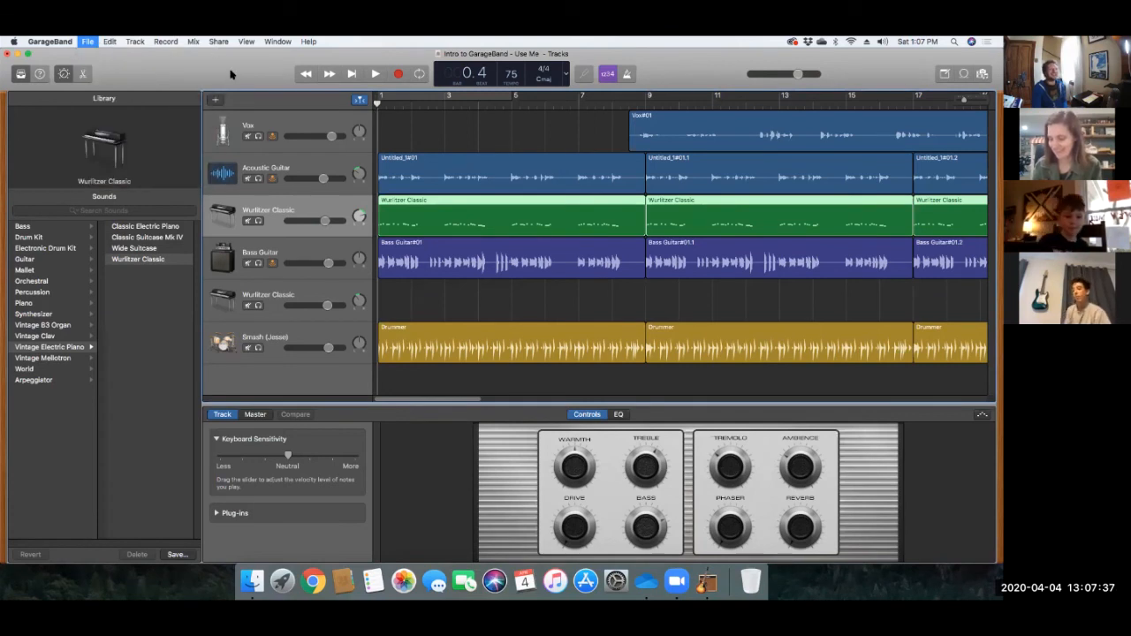
{"action": "left_click", "coordinate": [87, 41]}
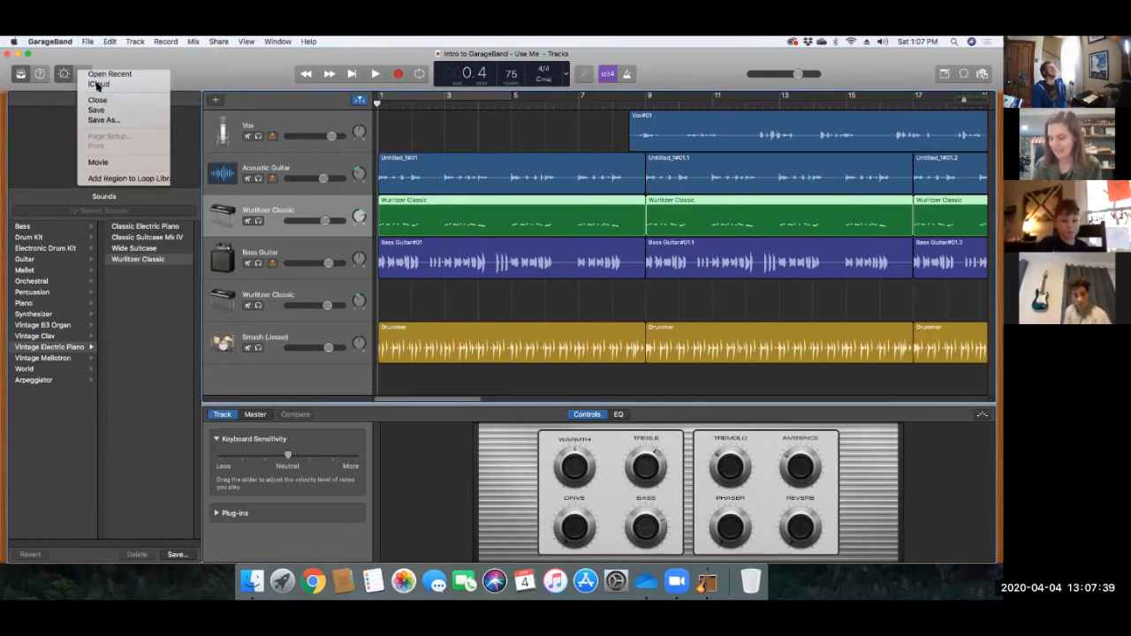
{"action": "left_click", "coordinate": [86, 41]}
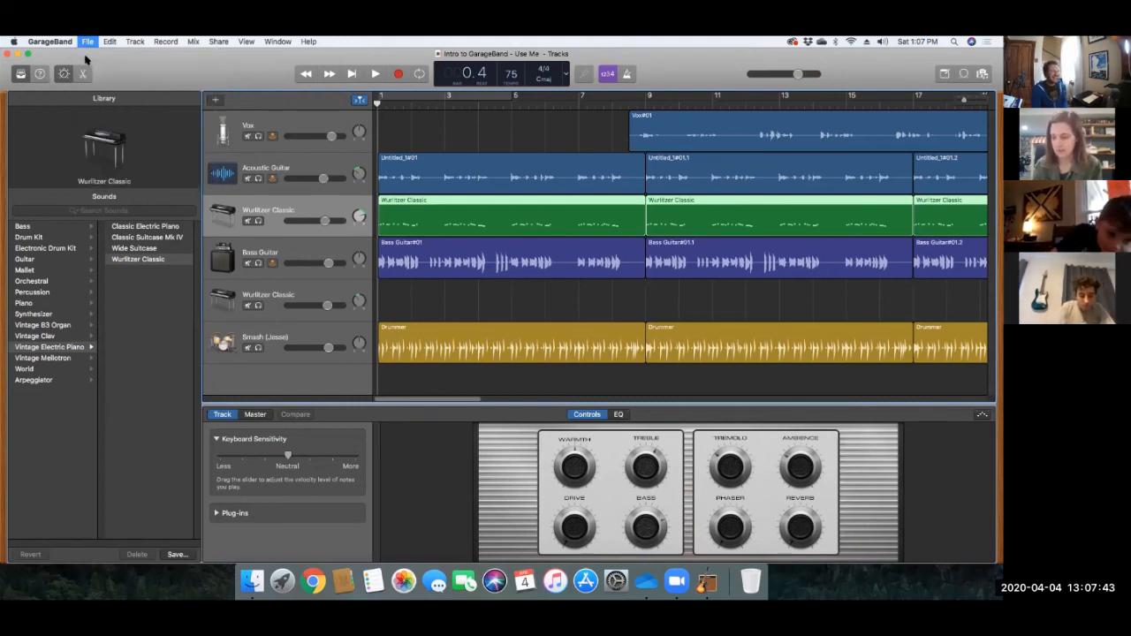
{"action": "left_click", "coordinate": [87, 41]}
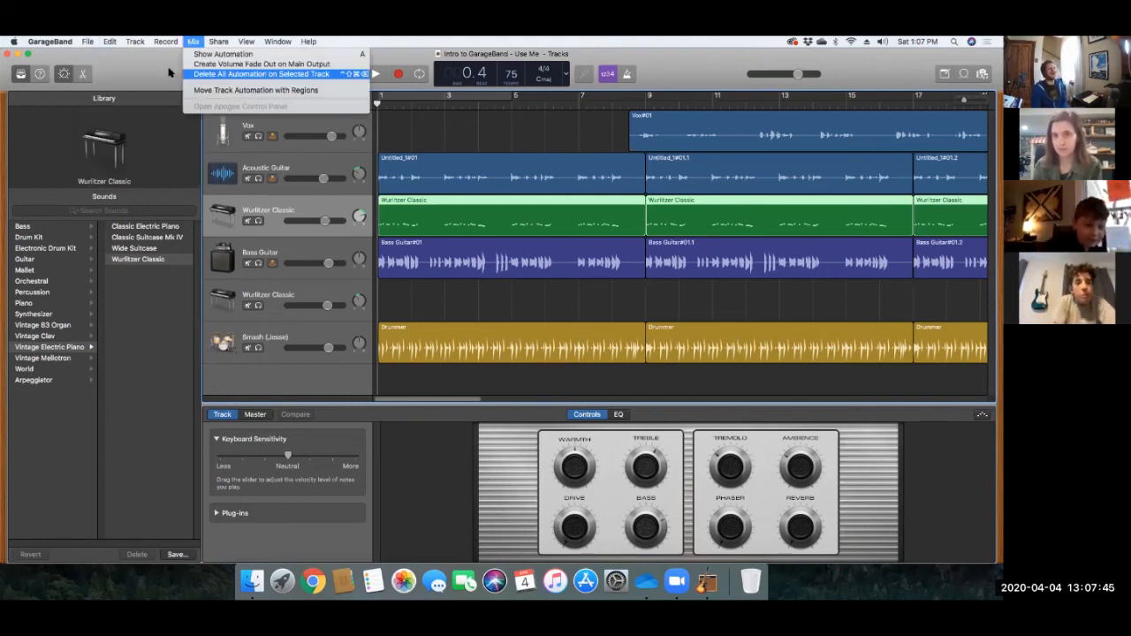
{"action": "left_click", "coordinate": [162, 65]}
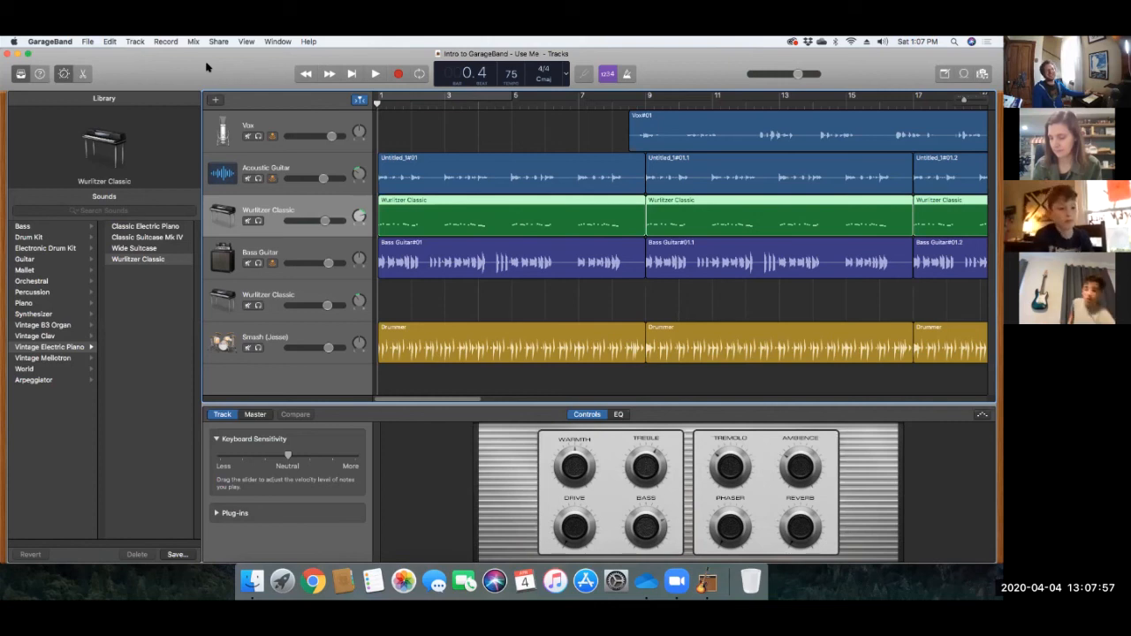
Step: Quit GarageBand to return to the desktop
{"action": "left_click", "coordinate": [62, 42]}
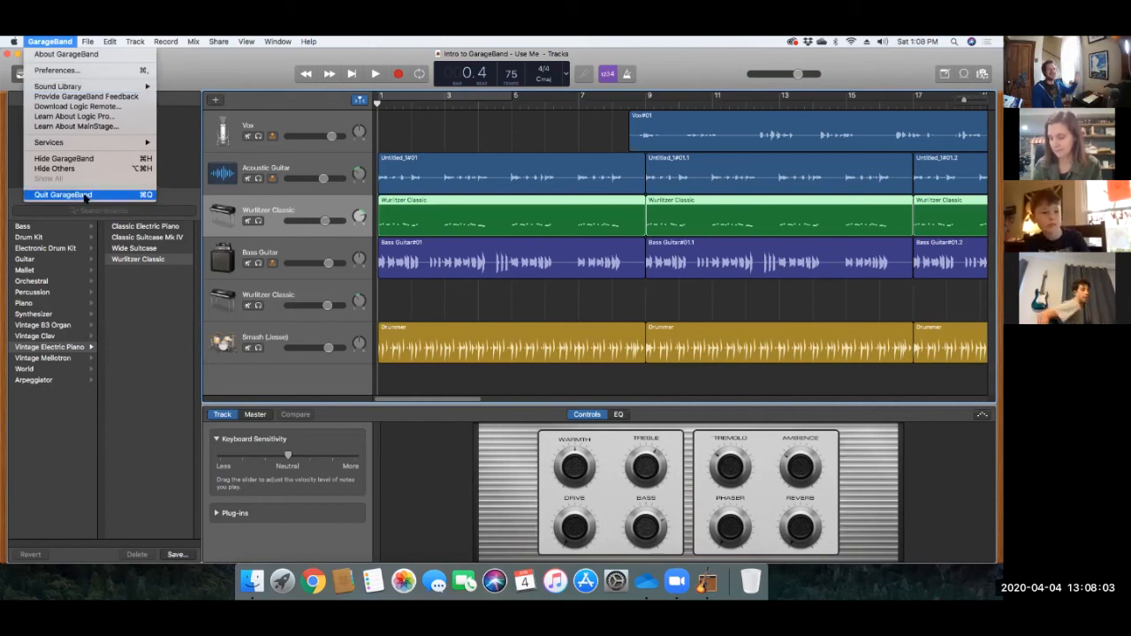
{"action": "left_click", "coordinate": [118, 191]}
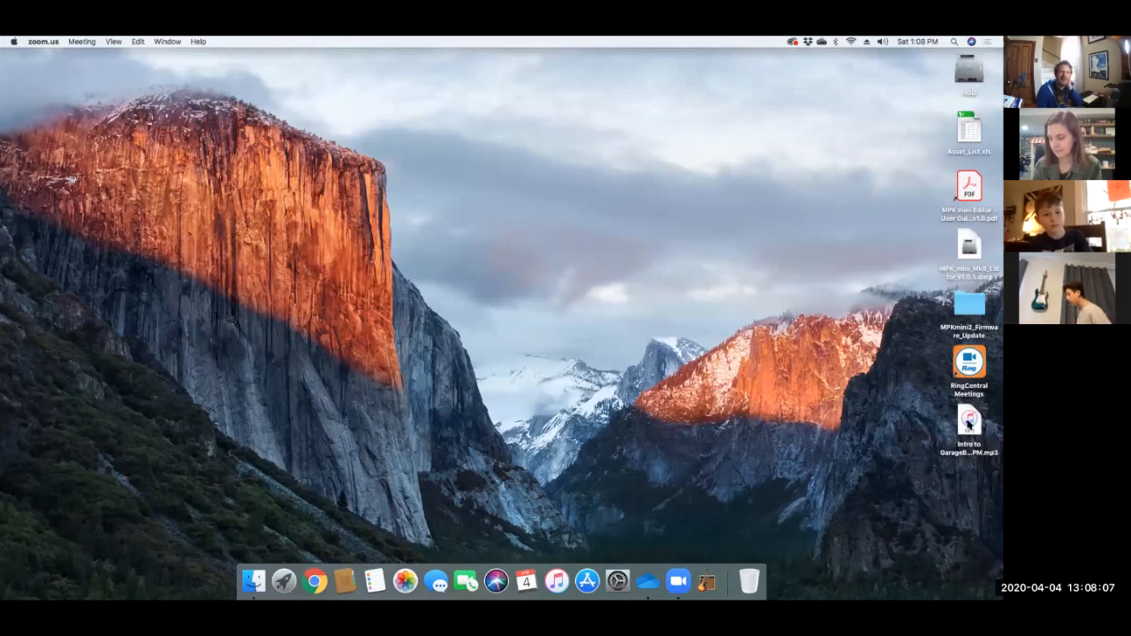
Step: Play back the exported GarageBand MP3 from the desktop in iTunes, pausing the song and closing the player window after listening
{"action": "left_click", "coordinate": [969, 424]}
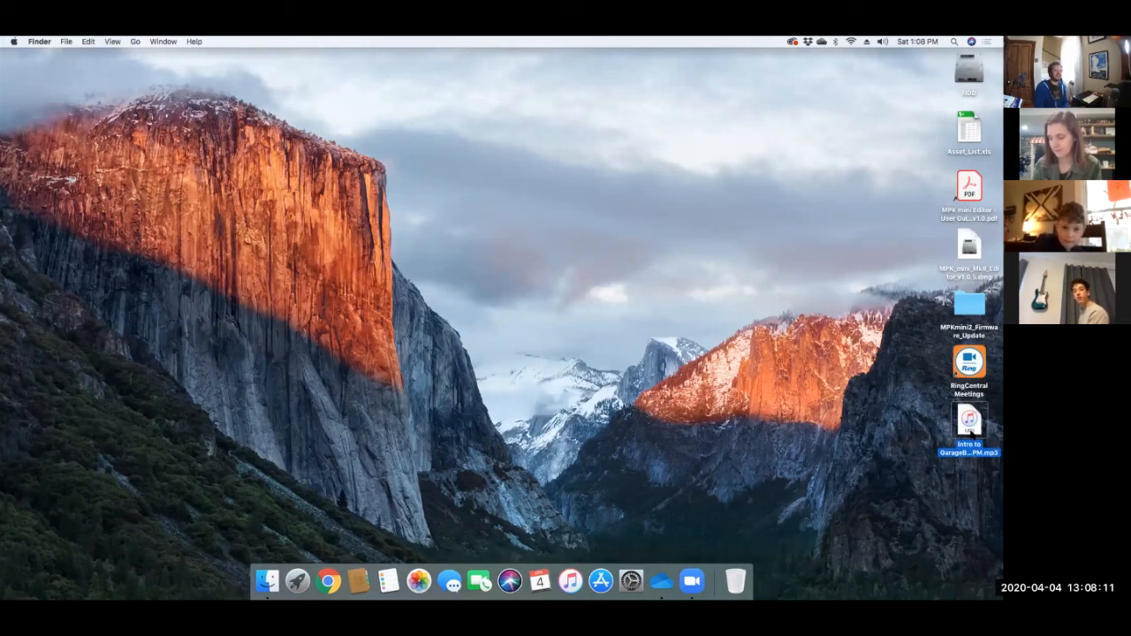
{"action": "double_click", "coordinate": [968, 426]}
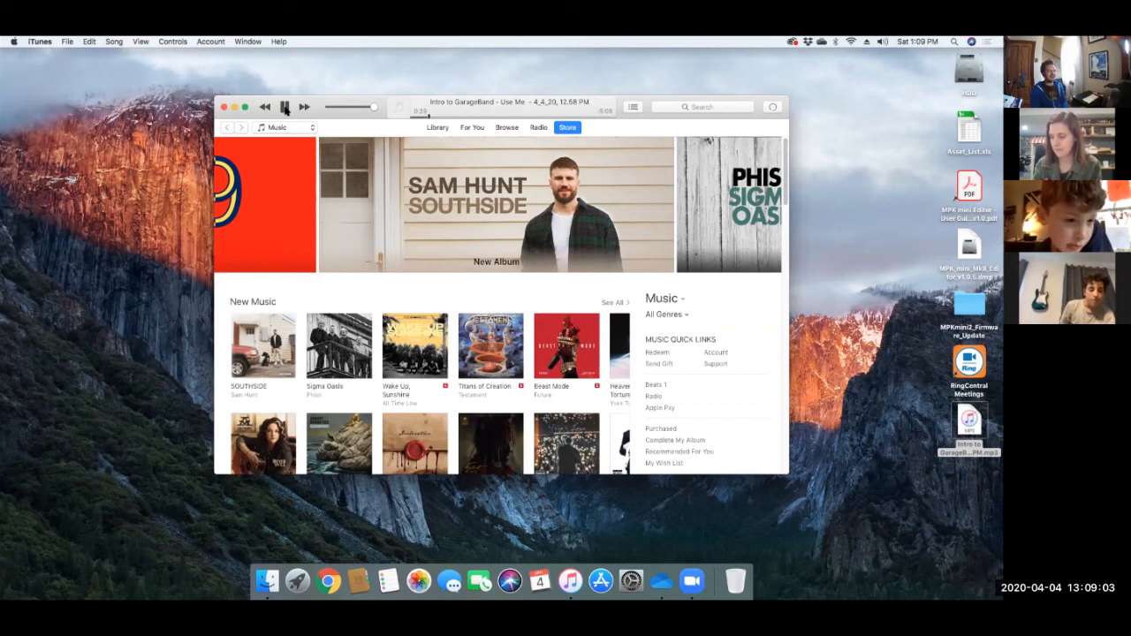
{"action": "left_click", "coordinate": [285, 108]}
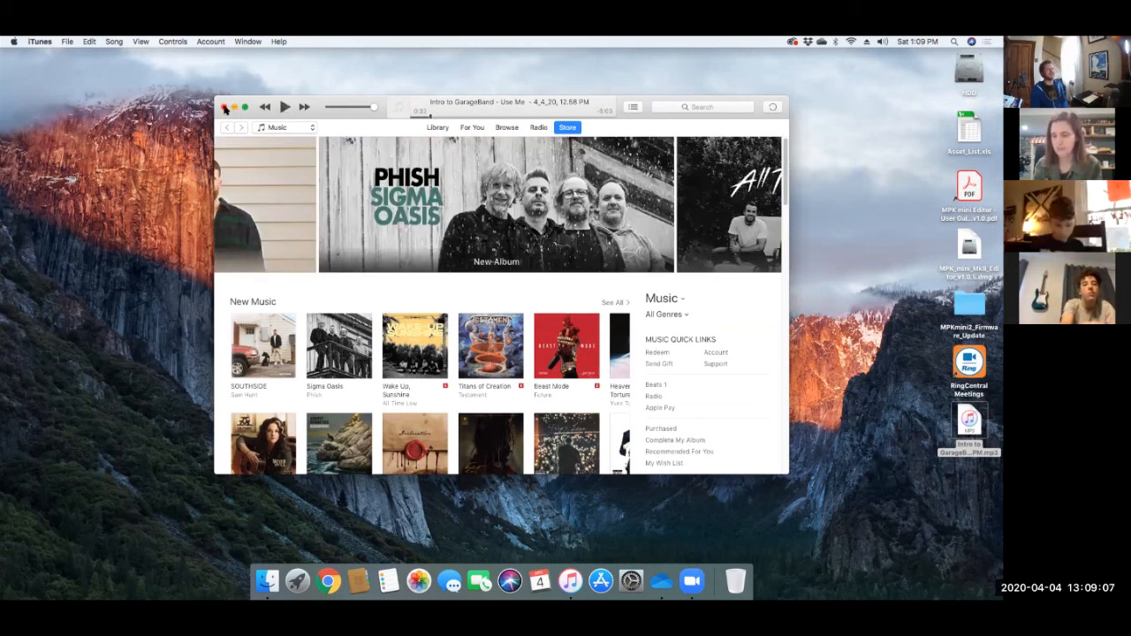
{"action": "left_click", "coordinate": [226, 107]}
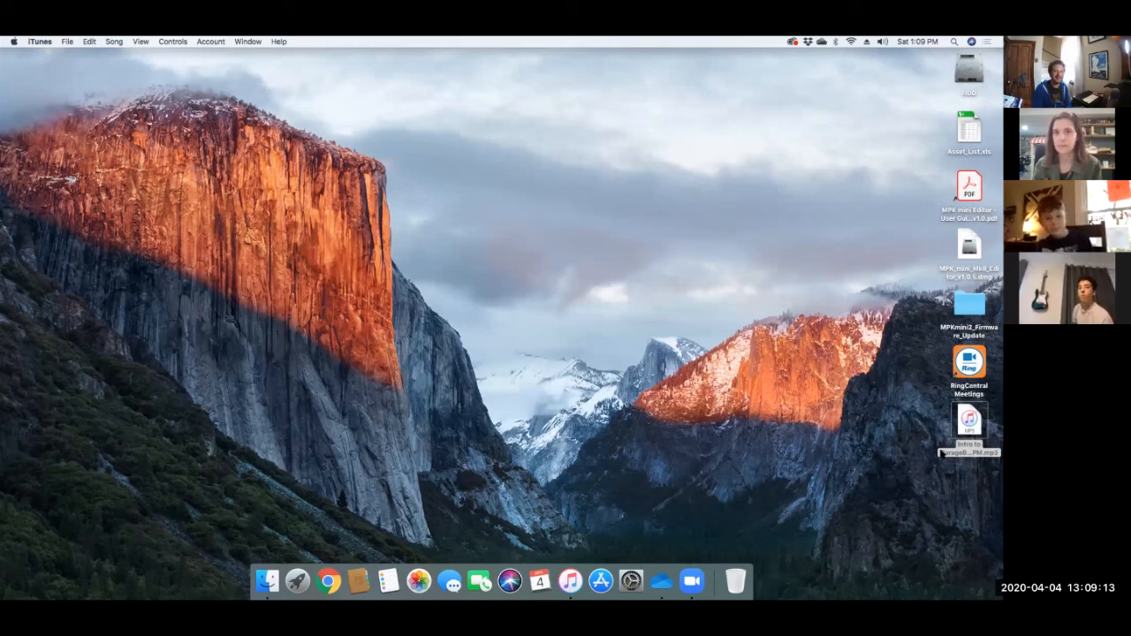
{"action": "left_click", "coordinate": [965, 433]}
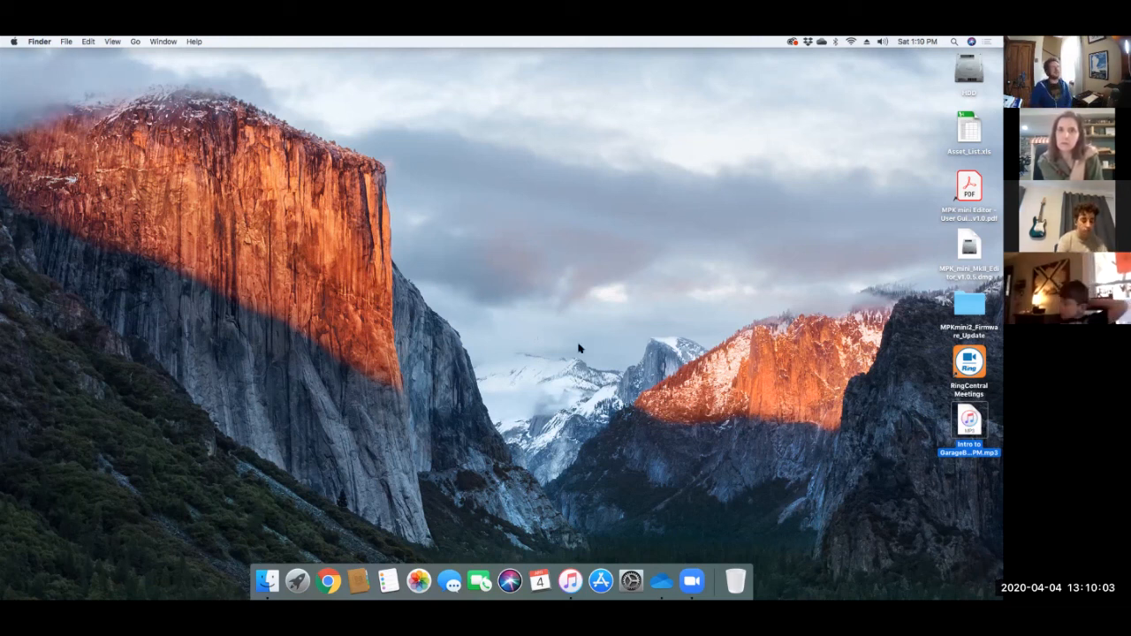
{"action": "left_click", "coordinate": [653, 307]}
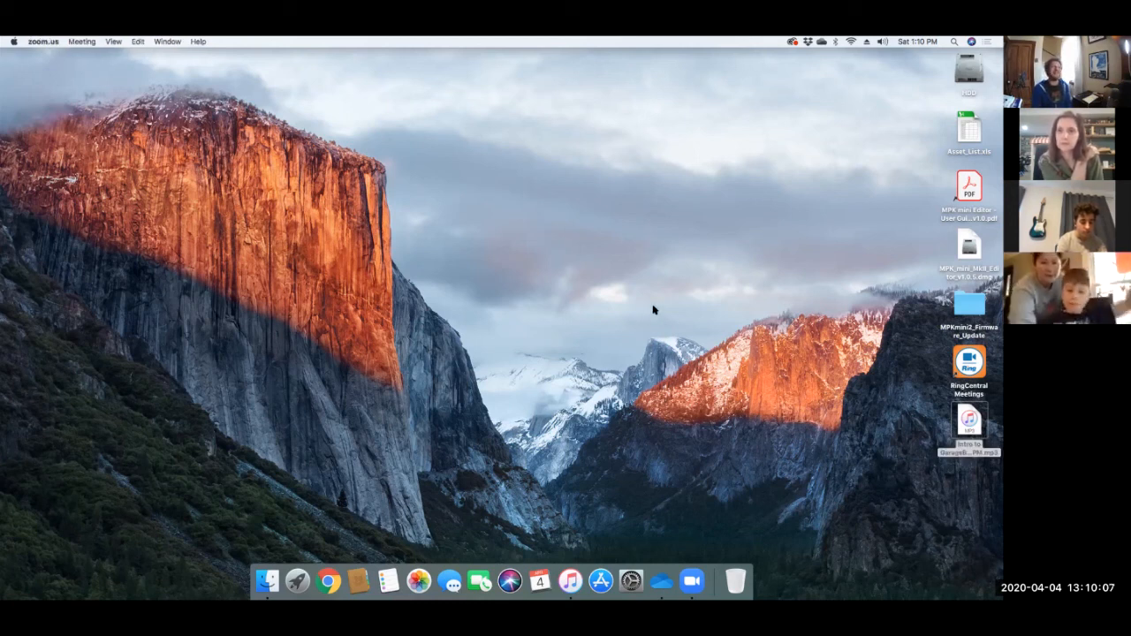